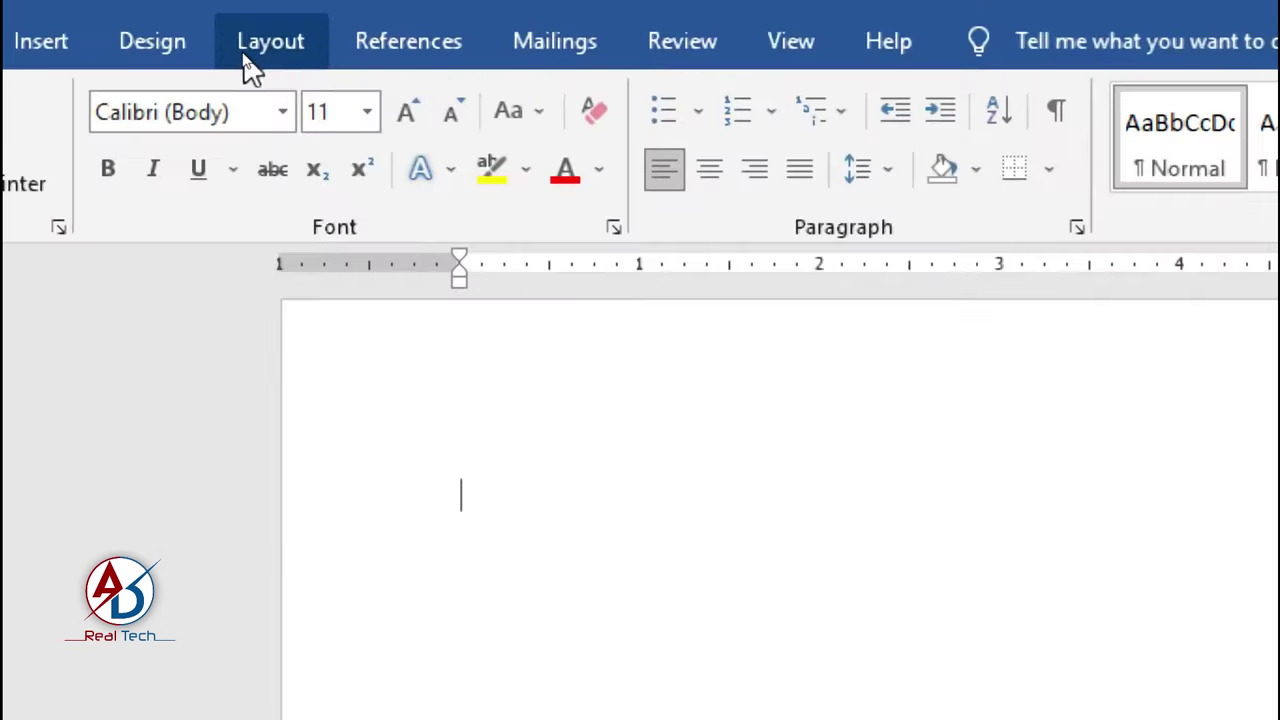
# Apply Narrow half-inch page margins from the Layout tab
pyautogui.click(250, 48)
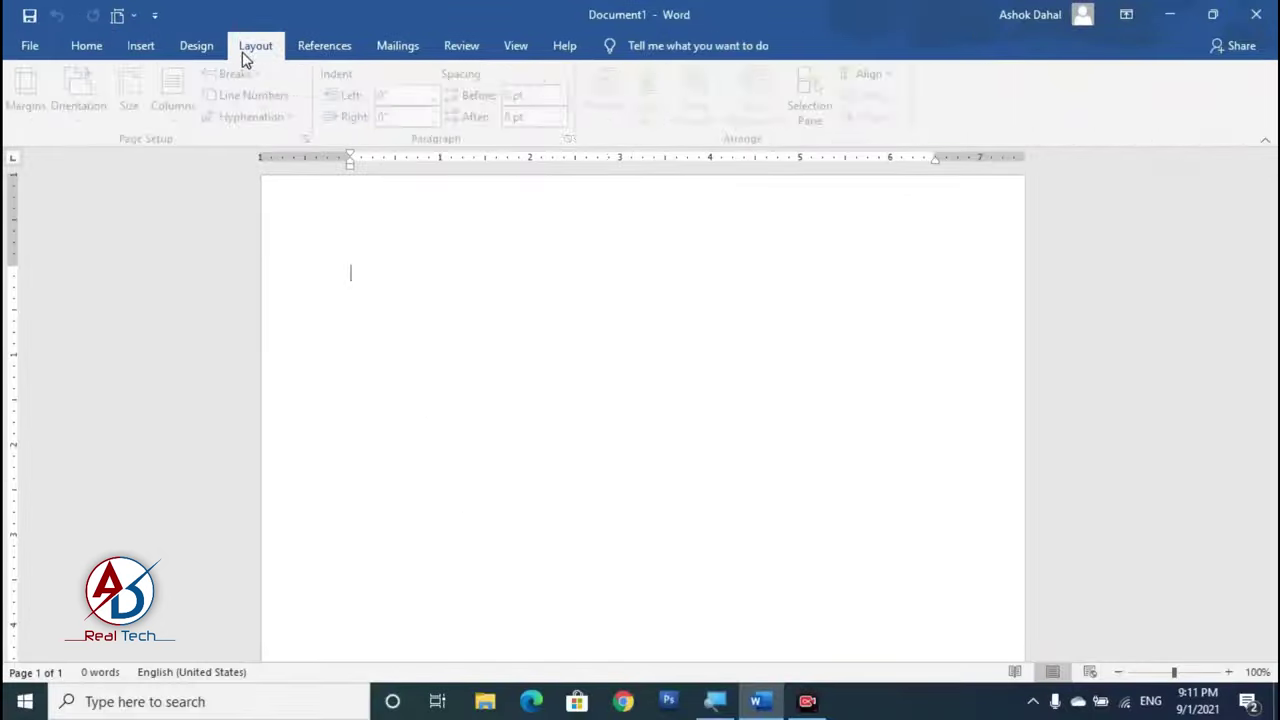
pyautogui.click(22, 112)
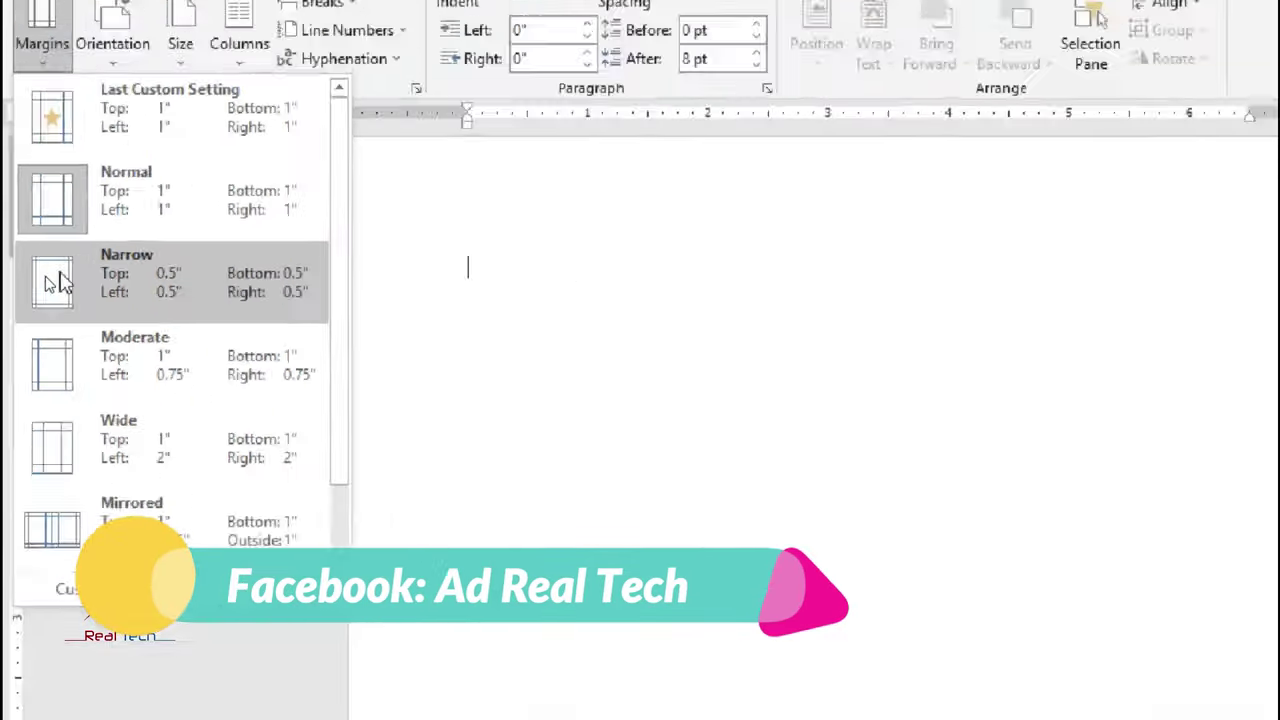
pyautogui.click(52, 280)
# Change the paper size to A5 (5.83" x 8.27")
pyautogui.click(136, 110)
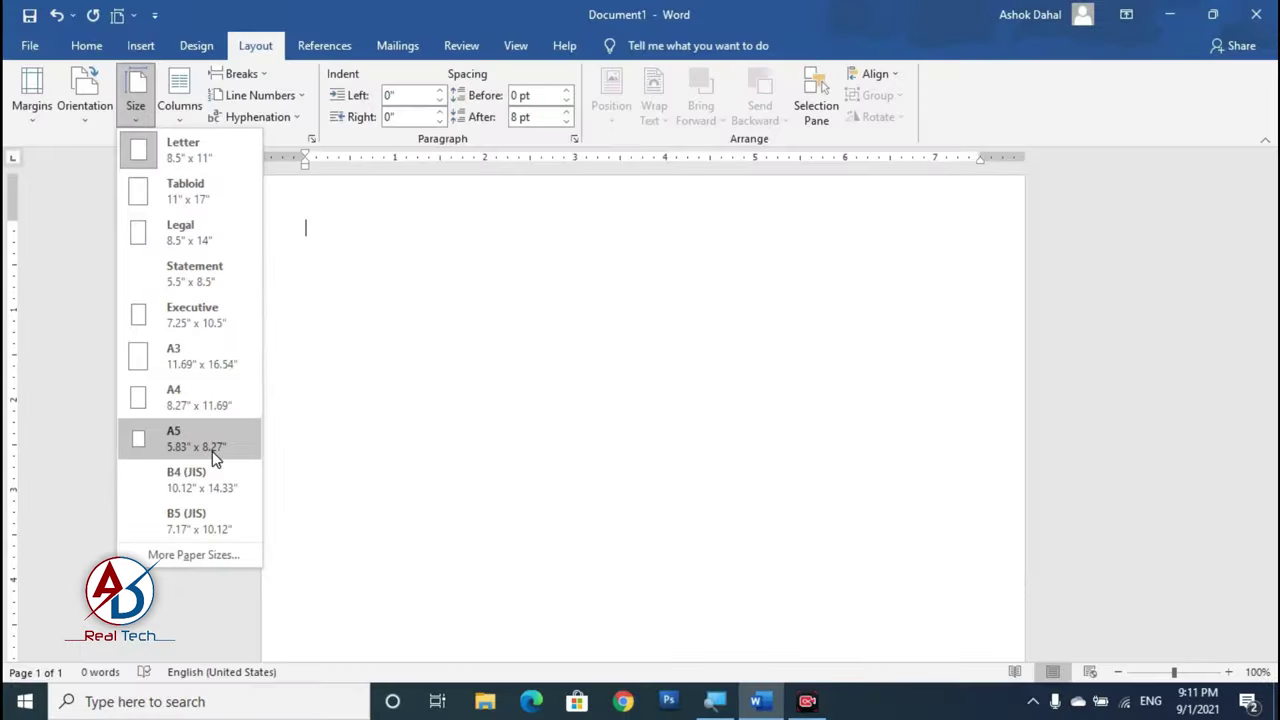
pyautogui.click(212, 455)
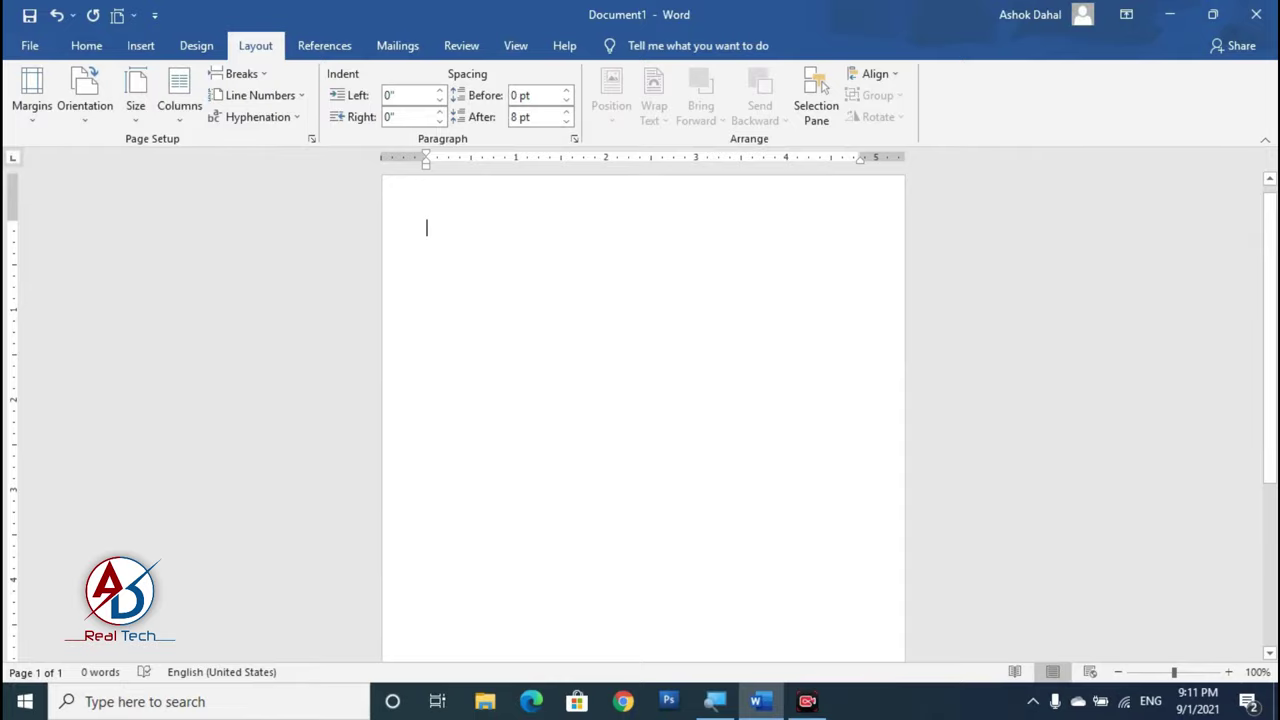
pyautogui.scroll(-9, 538, 385)
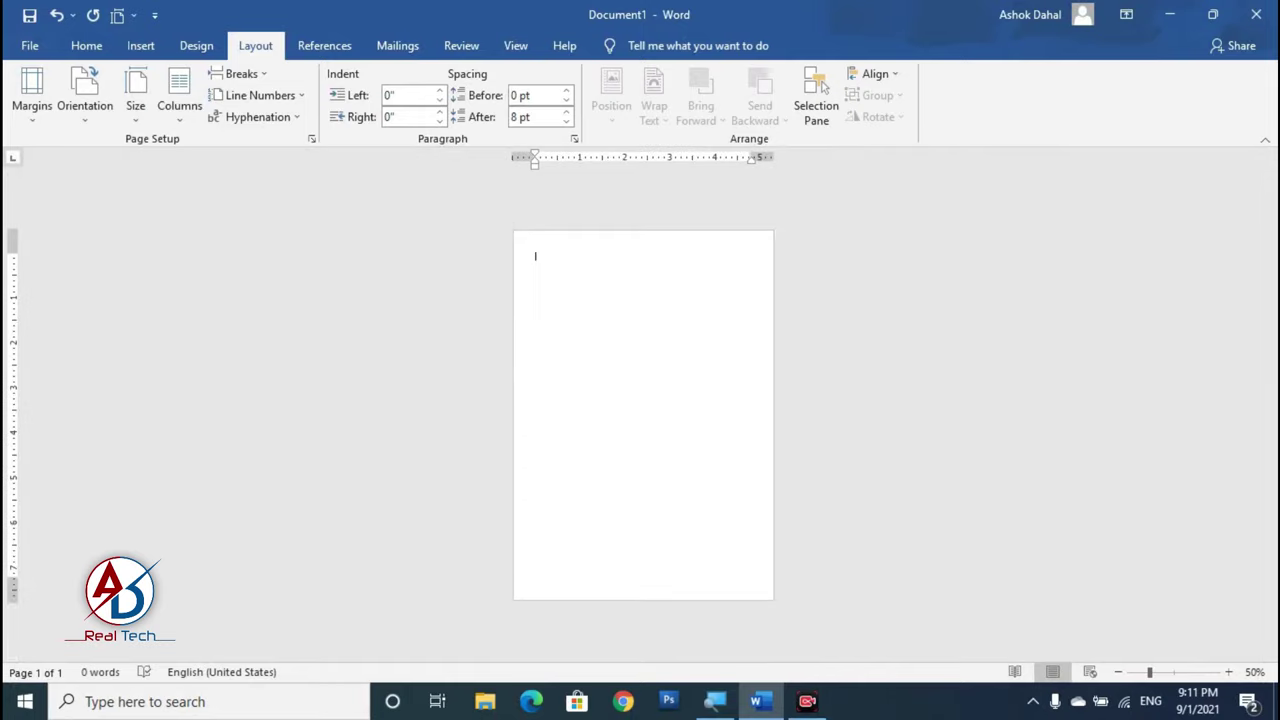
pyautogui.scroll(5, 643, 415)
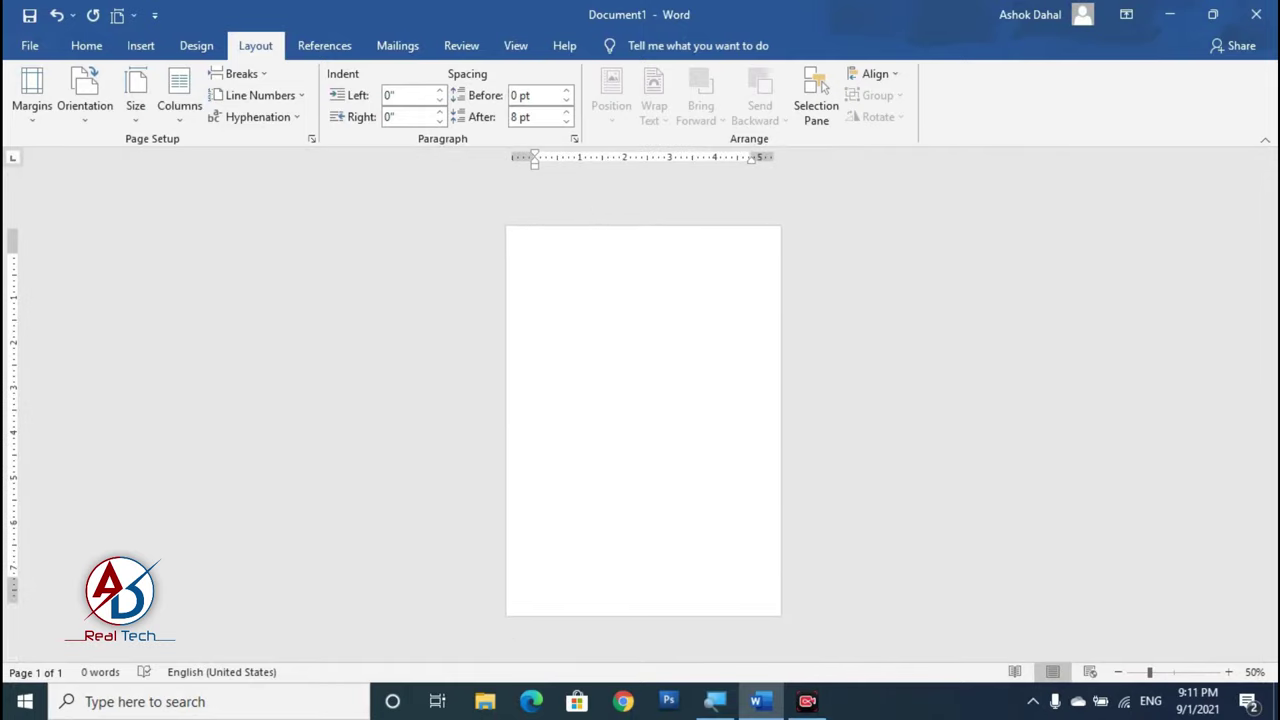
pyautogui.scroll(2, 643, 415)
pyautogui.scroll(-3, 643, 415)
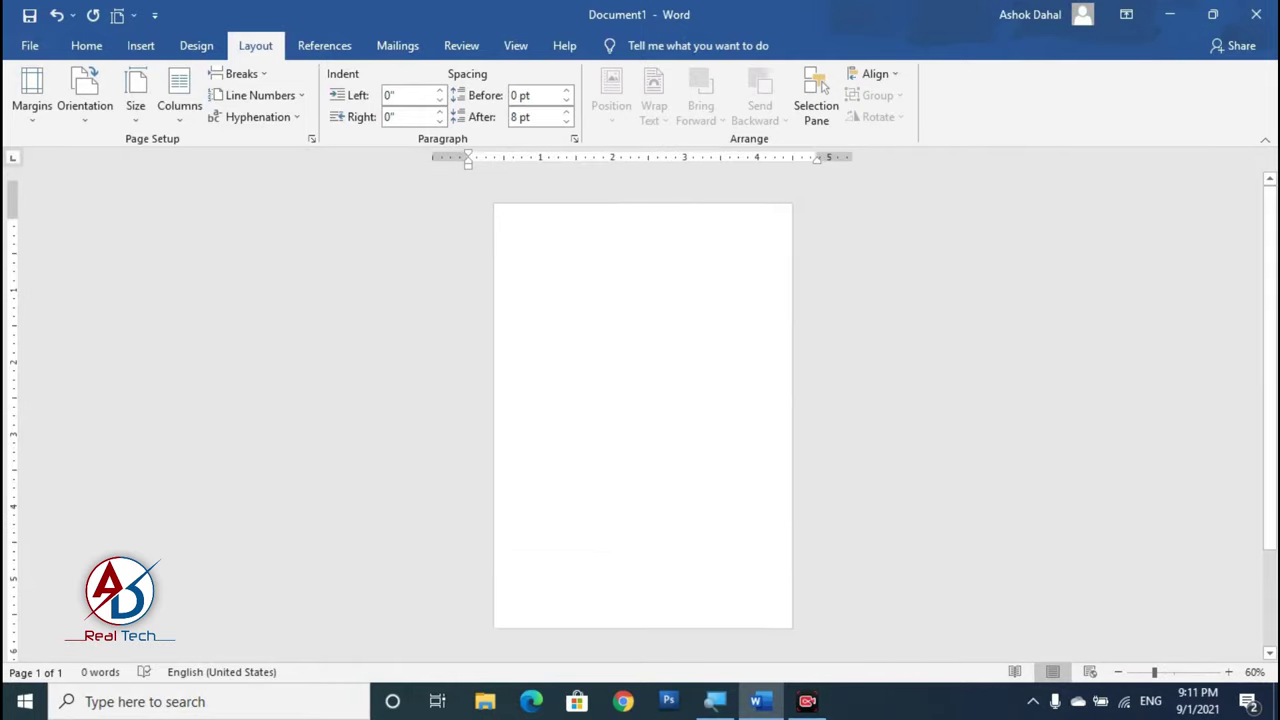
pyautogui.scroll(2, 643, 415)
pyautogui.click(140, 46)
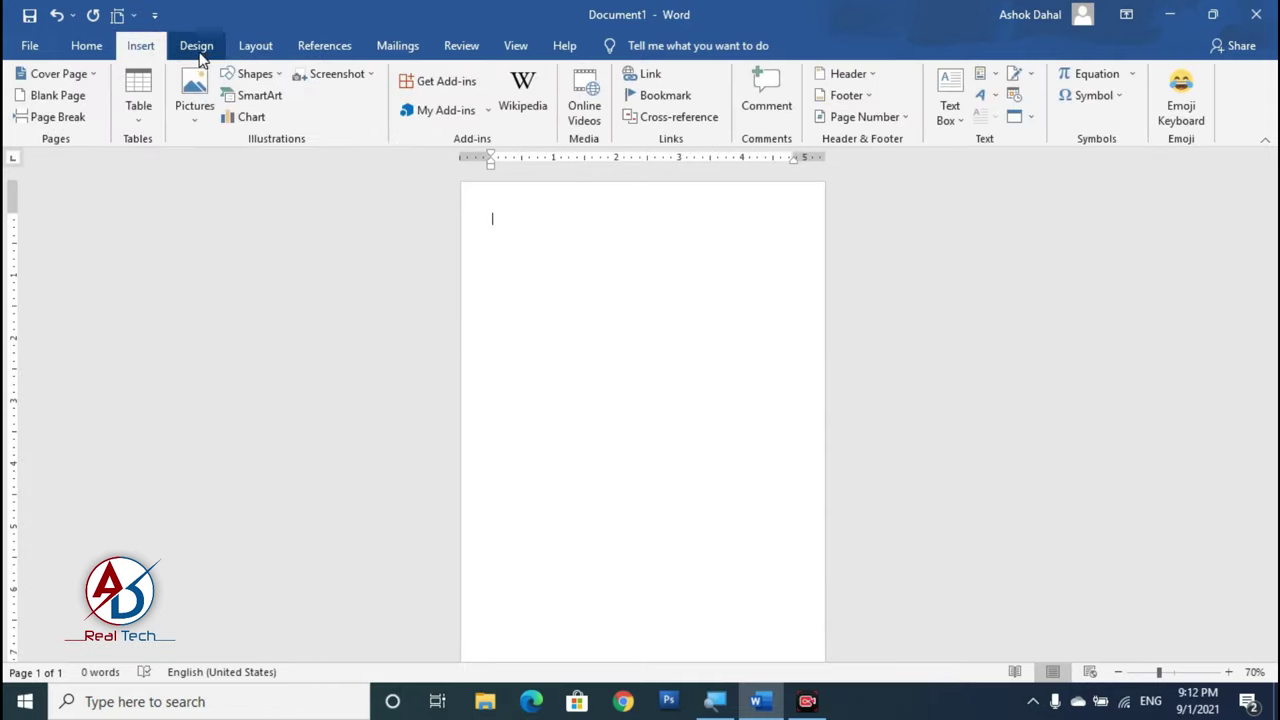
# In Page Borders, choose the black floral Art border
pyautogui.click(196, 46)
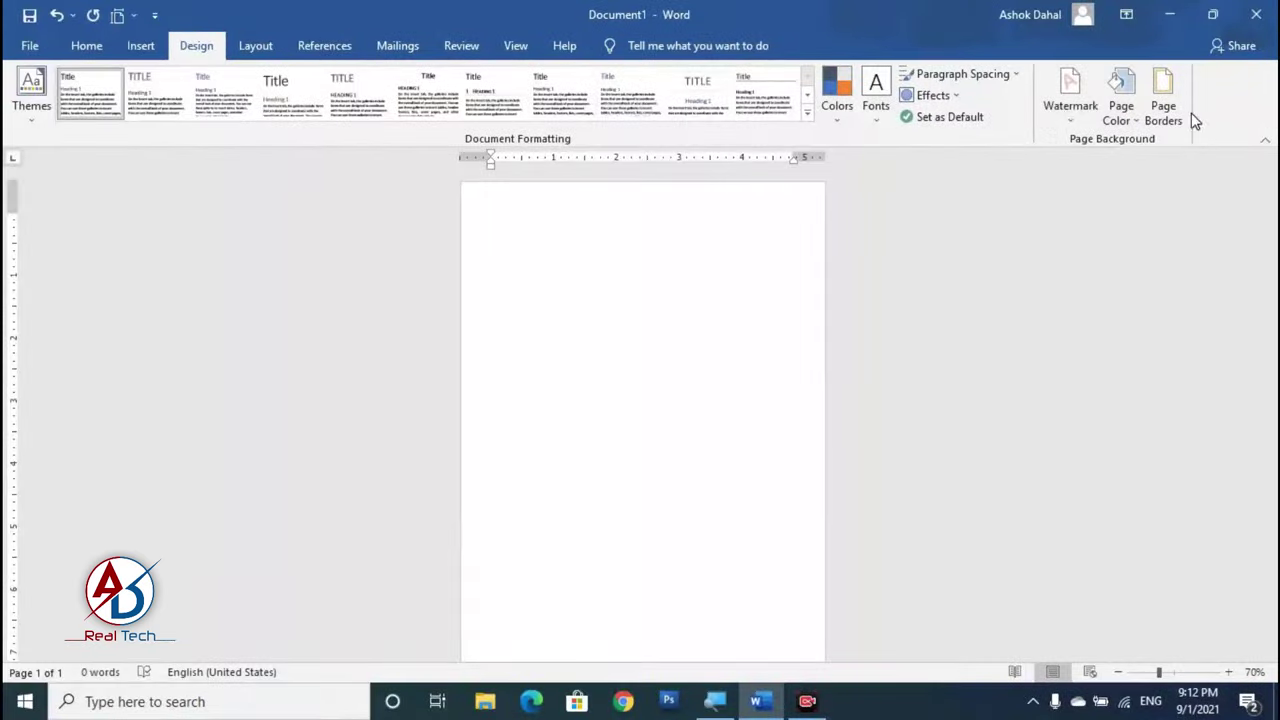
pyautogui.click(1170, 106)
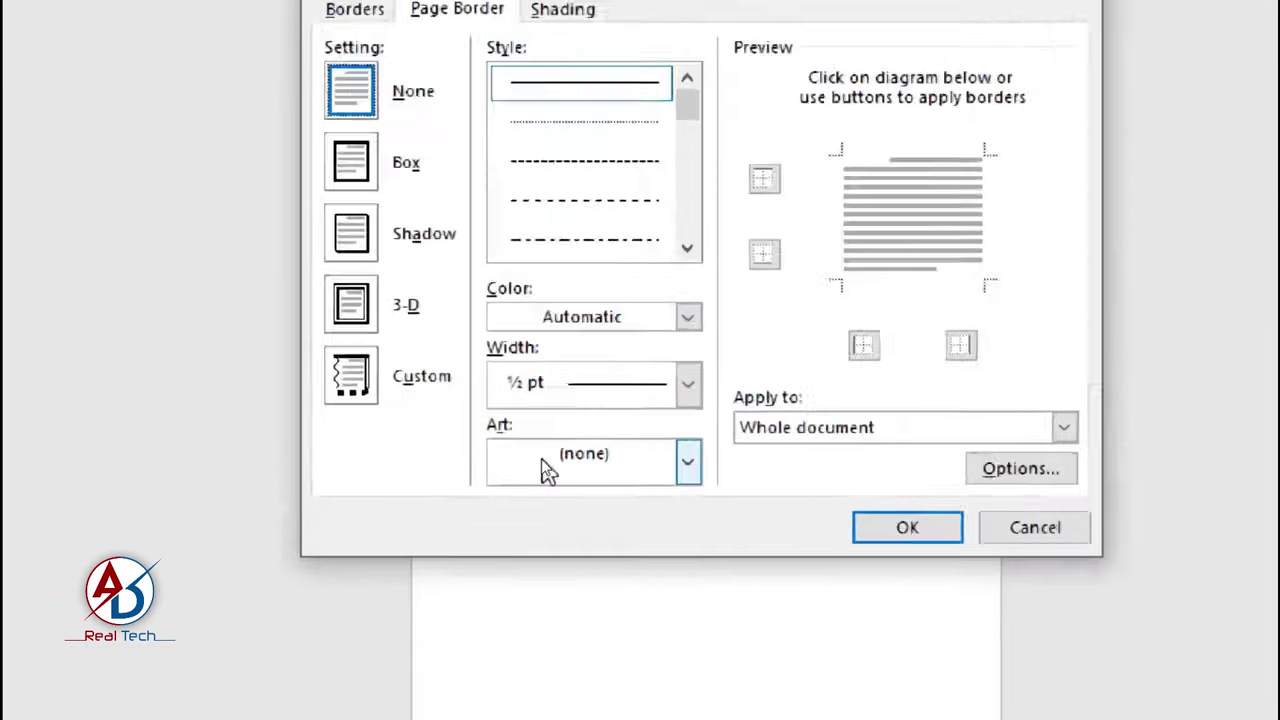
pyautogui.click(543, 462)
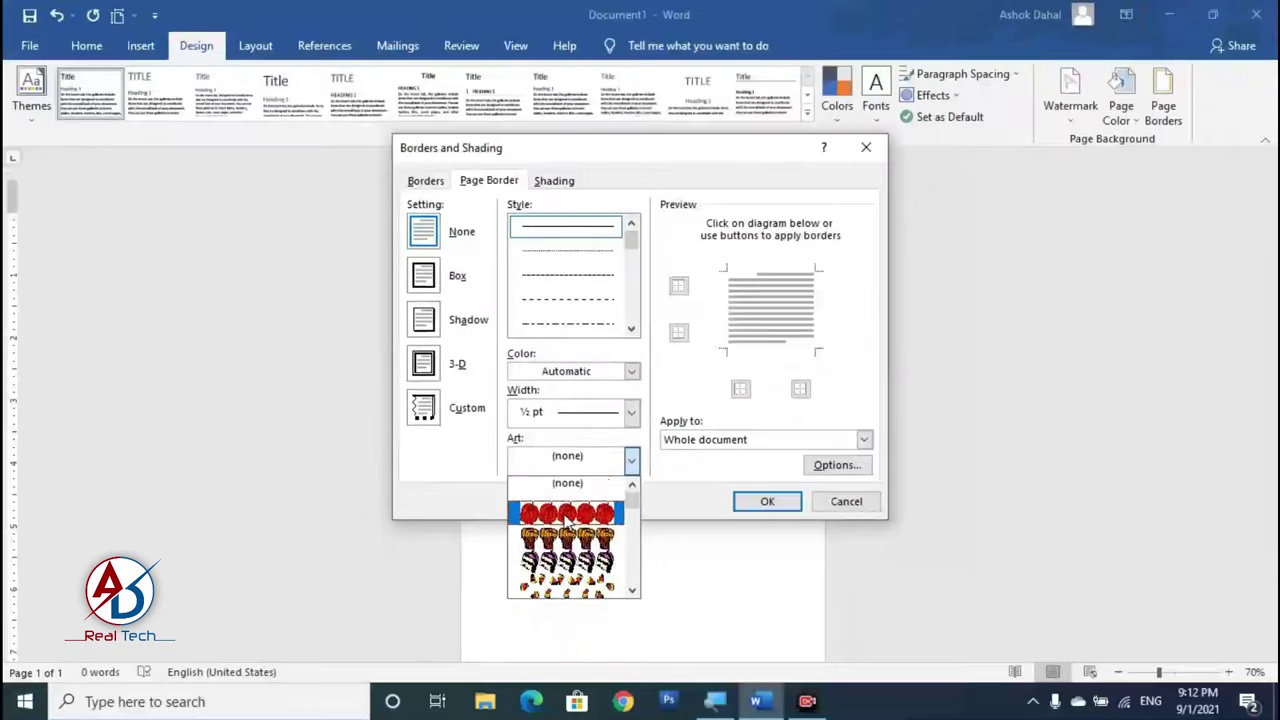
pyautogui.scroll(-2, 575, 528)
pyautogui.scroll(-2, 575, 528)
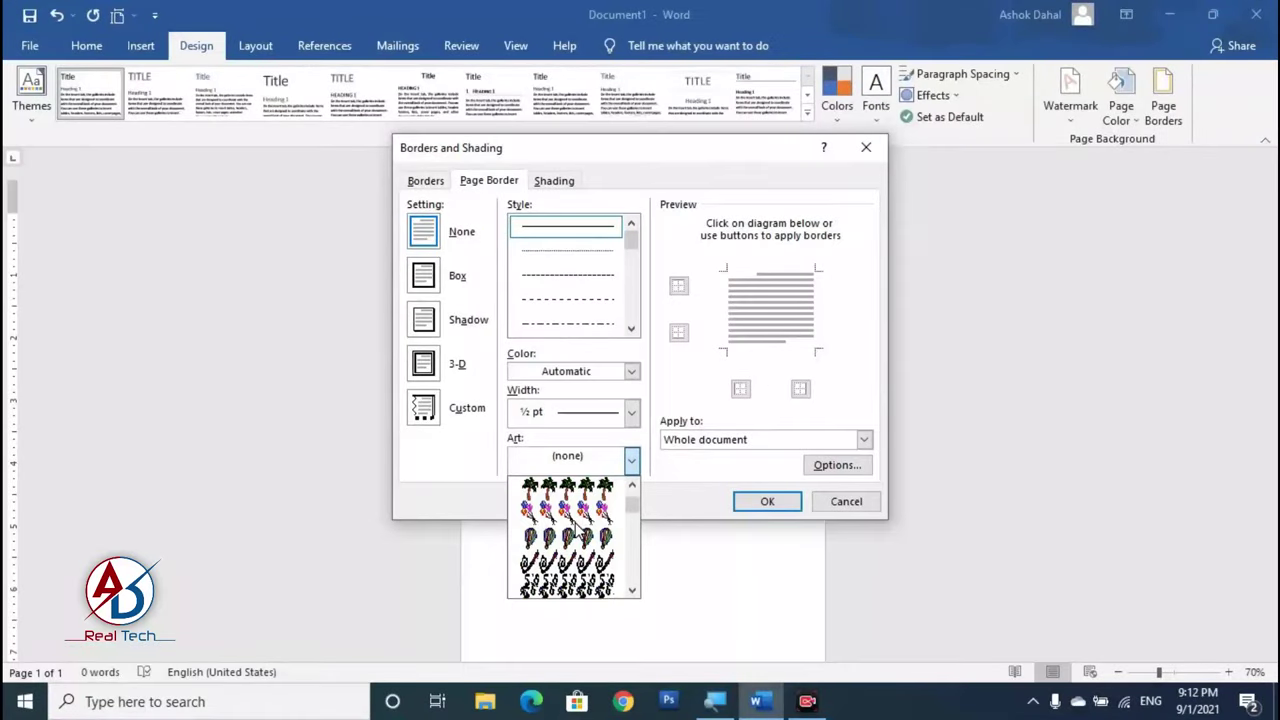
pyautogui.scroll(-2, 575, 528)
pyautogui.scroll(-2, 578, 530)
pyautogui.scroll(-2, 578, 530)
pyautogui.scroll(-2, 578, 530)
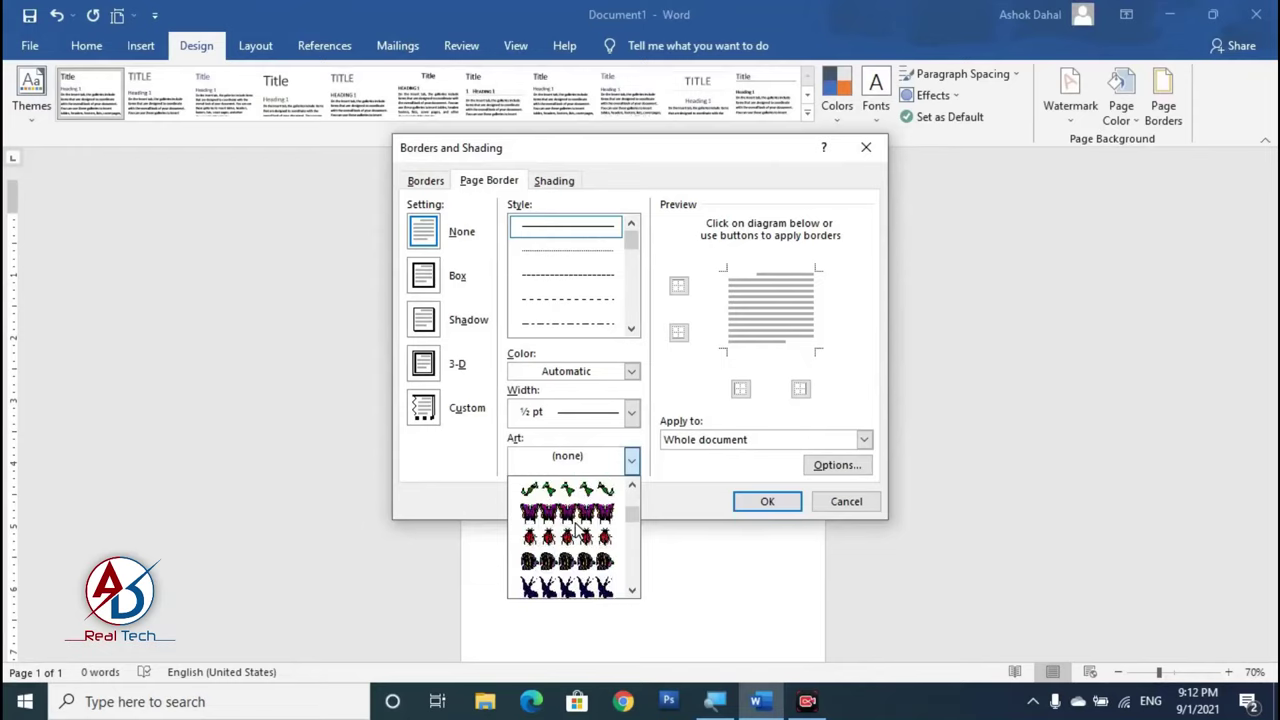
pyautogui.scroll(-2, 578, 530)
pyautogui.scroll(-2, 578, 530)
pyautogui.scroll(-2, 578, 530)
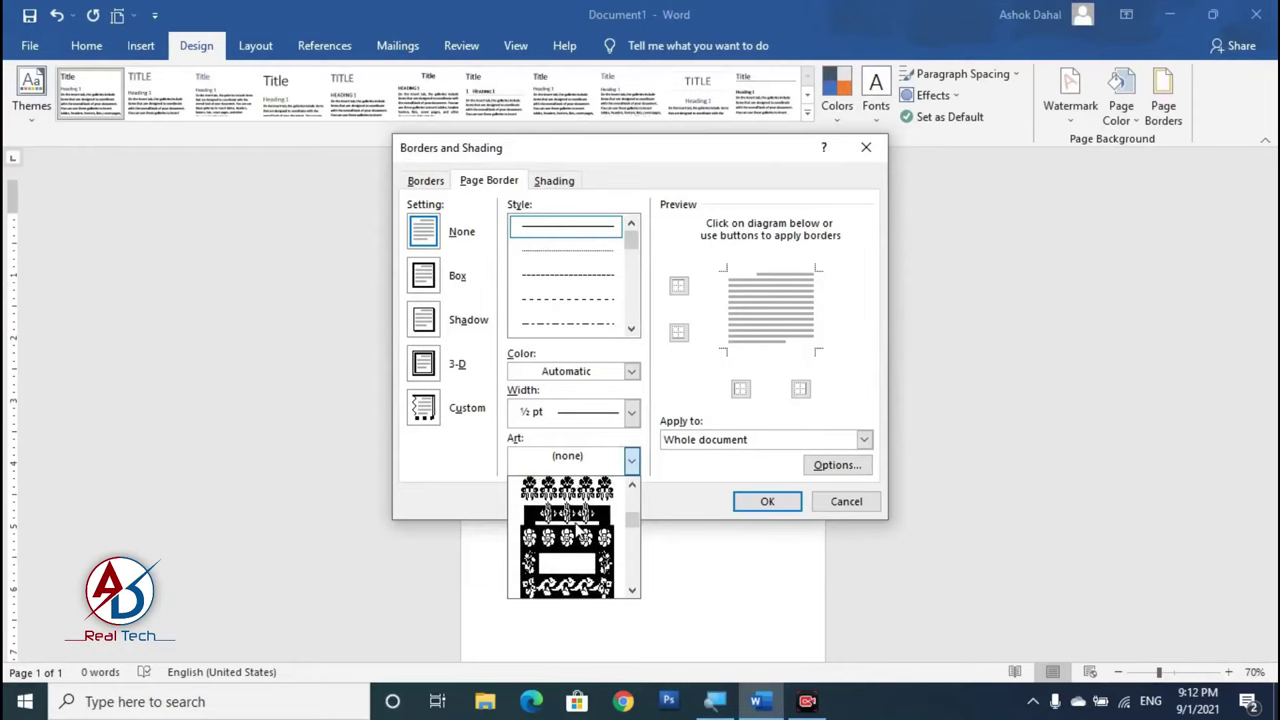
pyautogui.scroll(-2, 577, 529)
pyautogui.scroll(-2, 577, 529)
pyautogui.click(545, 560)
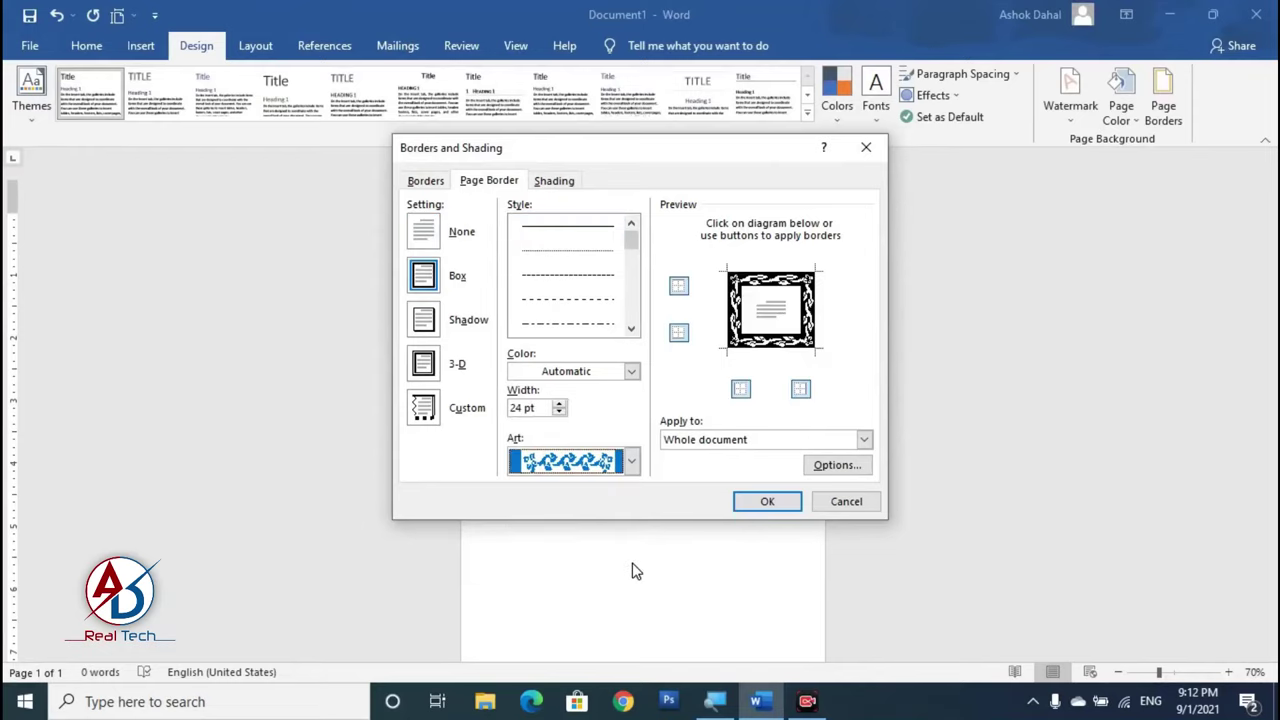
# Reduce the art border width to 16 pt
pyautogui.click(559, 414)
pyautogui.click(559, 414)
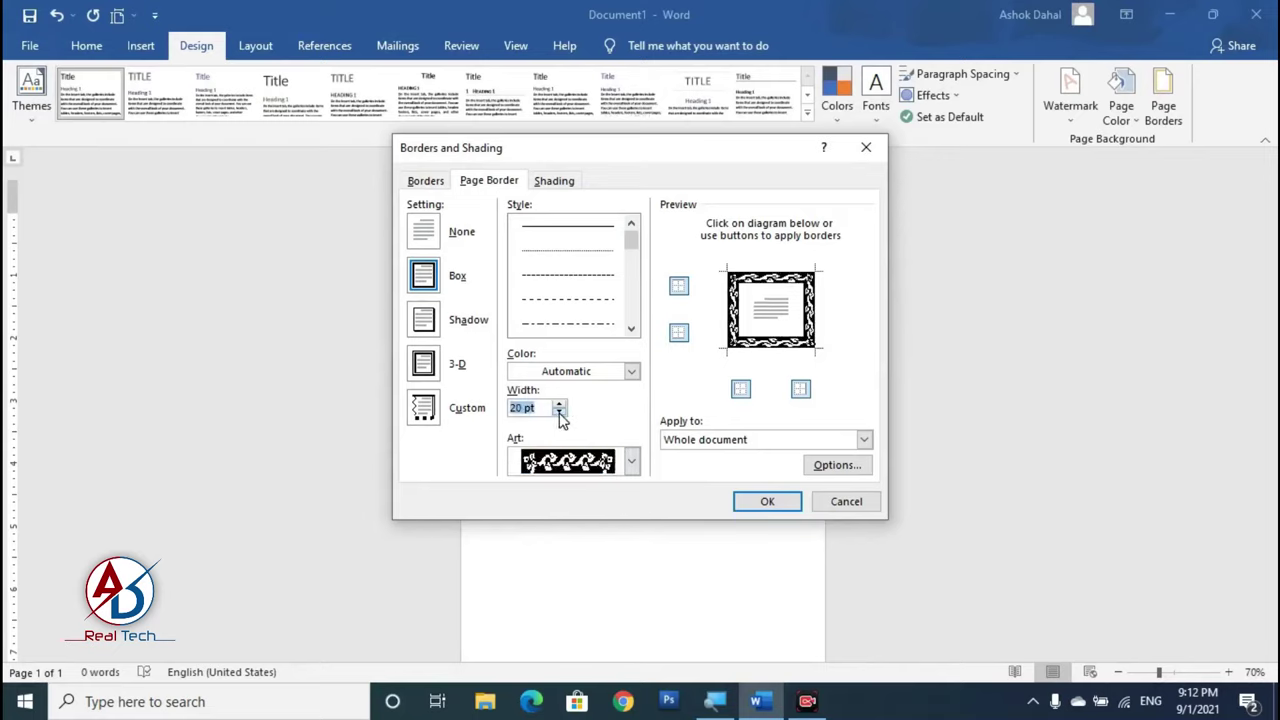
pyautogui.click(559, 414)
pyautogui.click(559, 414)
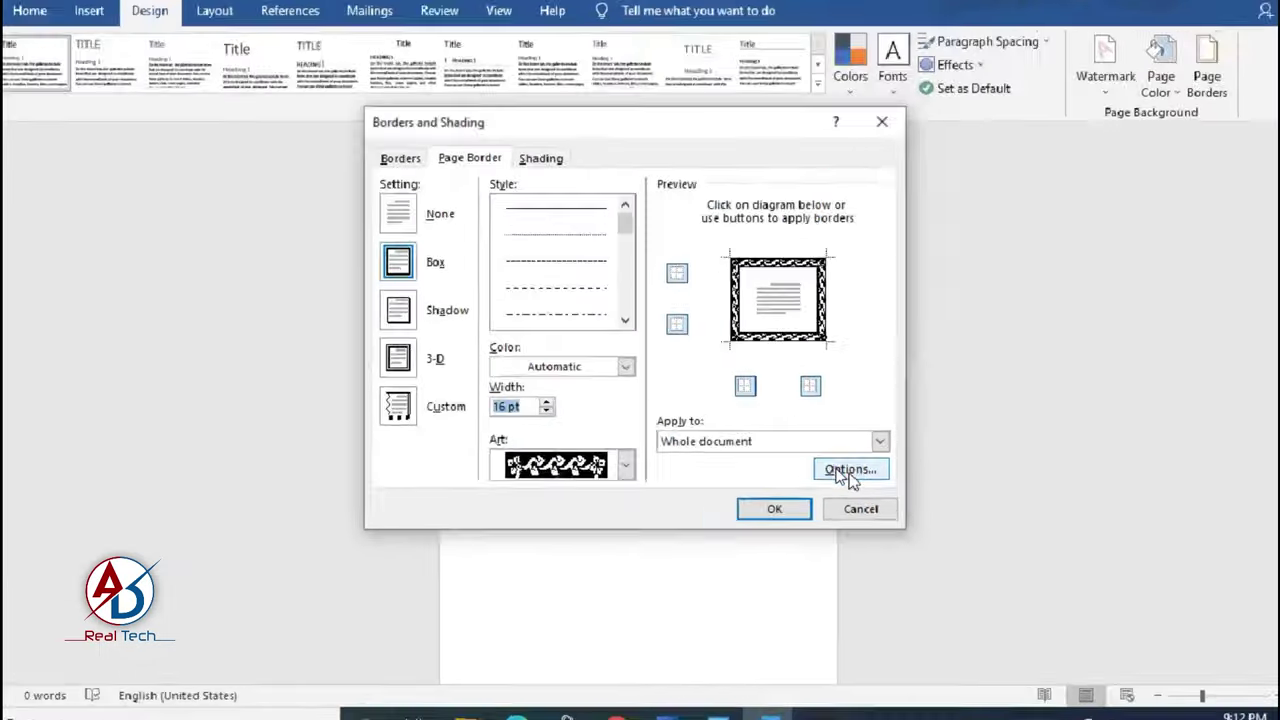
# Set the border margins to 10 pt on every side and apply the floral border
pyautogui.click(838, 475)
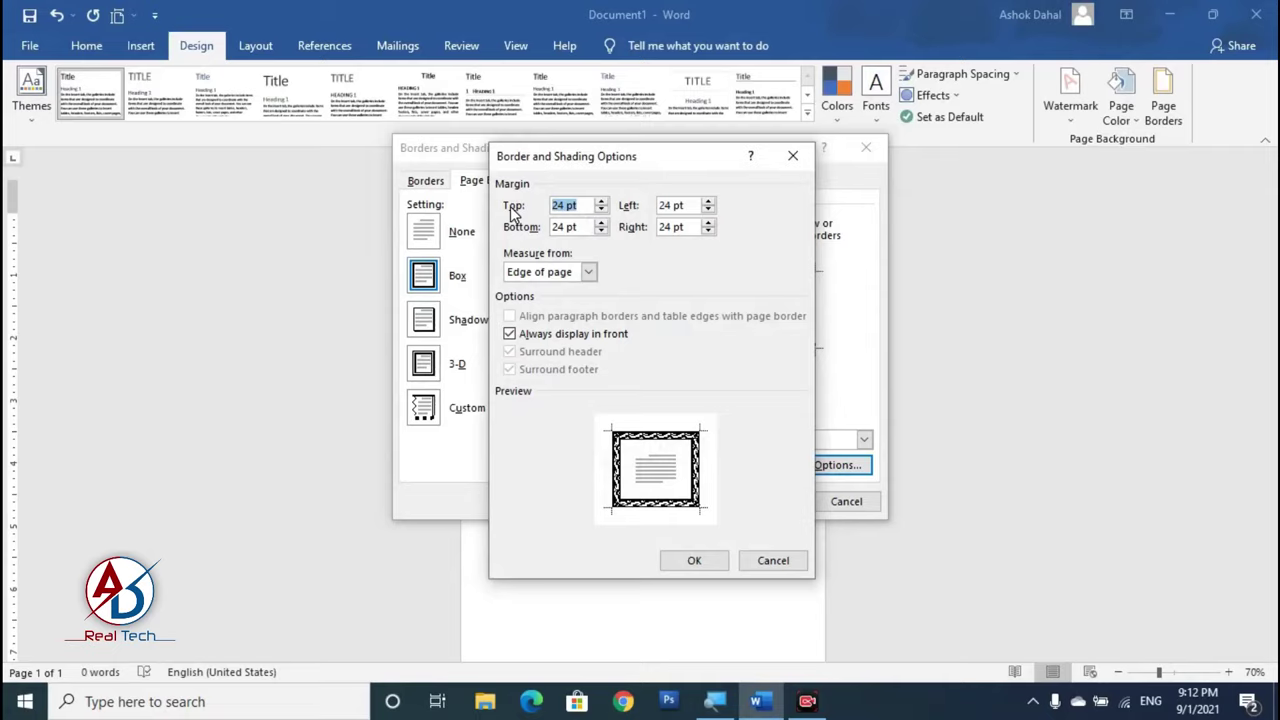
pyautogui.write('10')
pyautogui.press('Tab')
pyautogui.write('1')
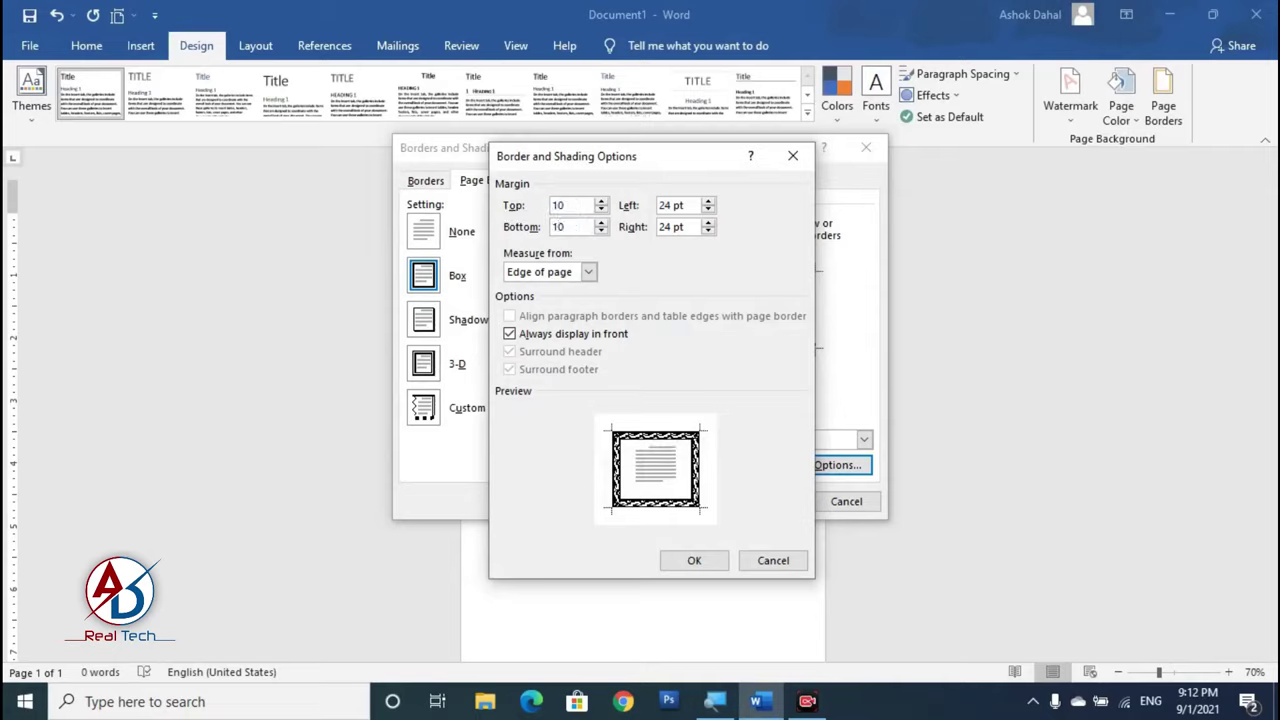
pyautogui.press('Tab')
pyautogui.press('Tab')
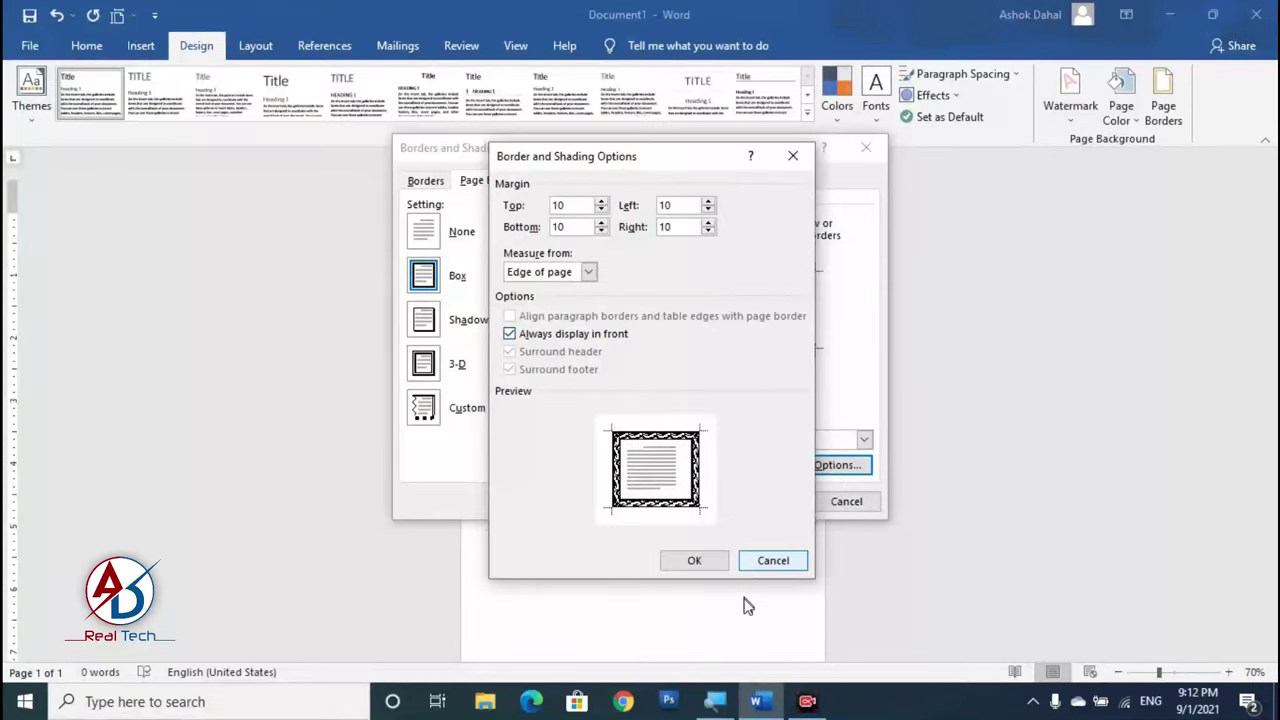
pyautogui.click(676, 559)
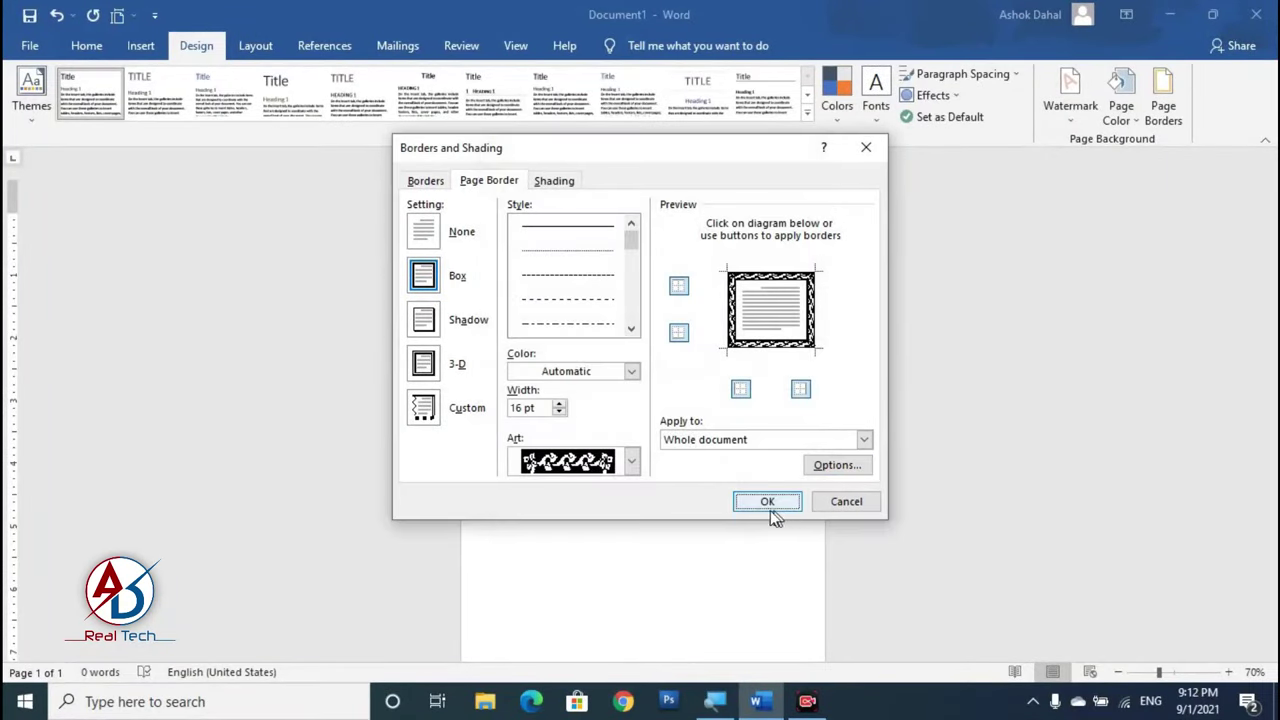
pyautogui.click(764, 505)
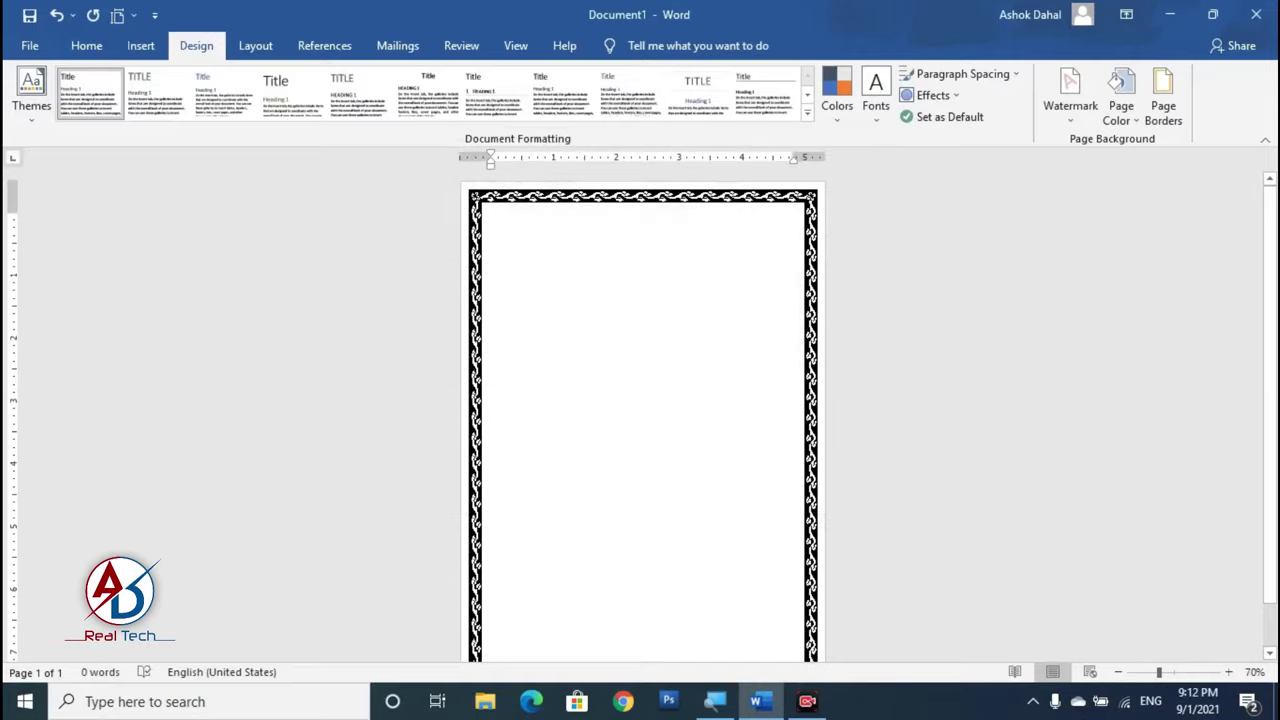
# Draw a rectangle banner across the top of the page and fill it black
pyautogui.scroll(-5, 651, 297)
pyautogui.scroll(2, 691, 397)
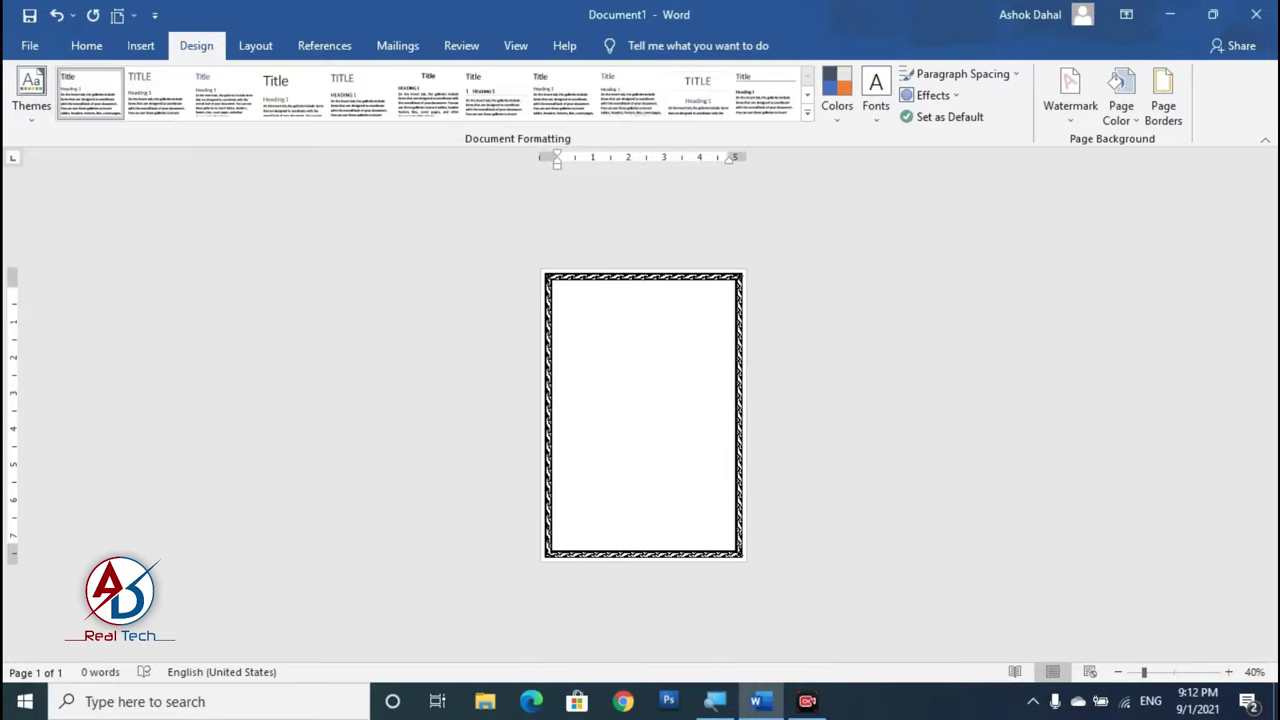
pyautogui.scroll(3, 560, 403)
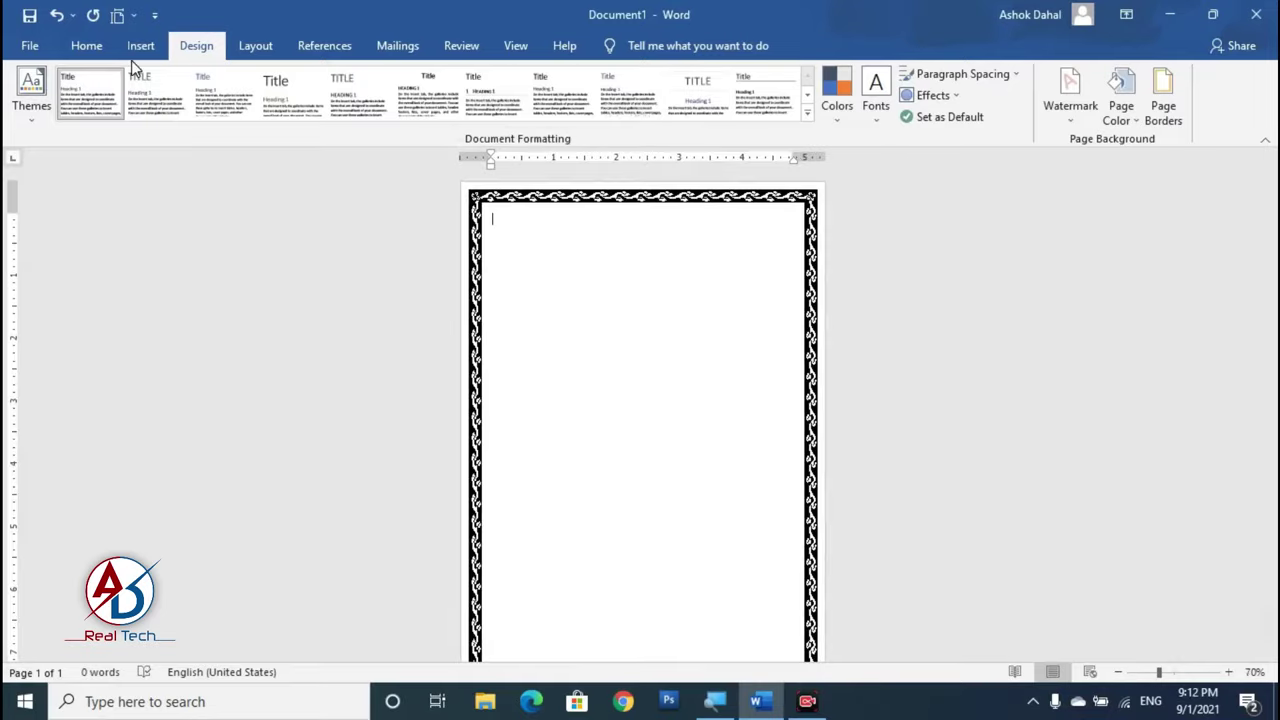
pyautogui.click(141, 50)
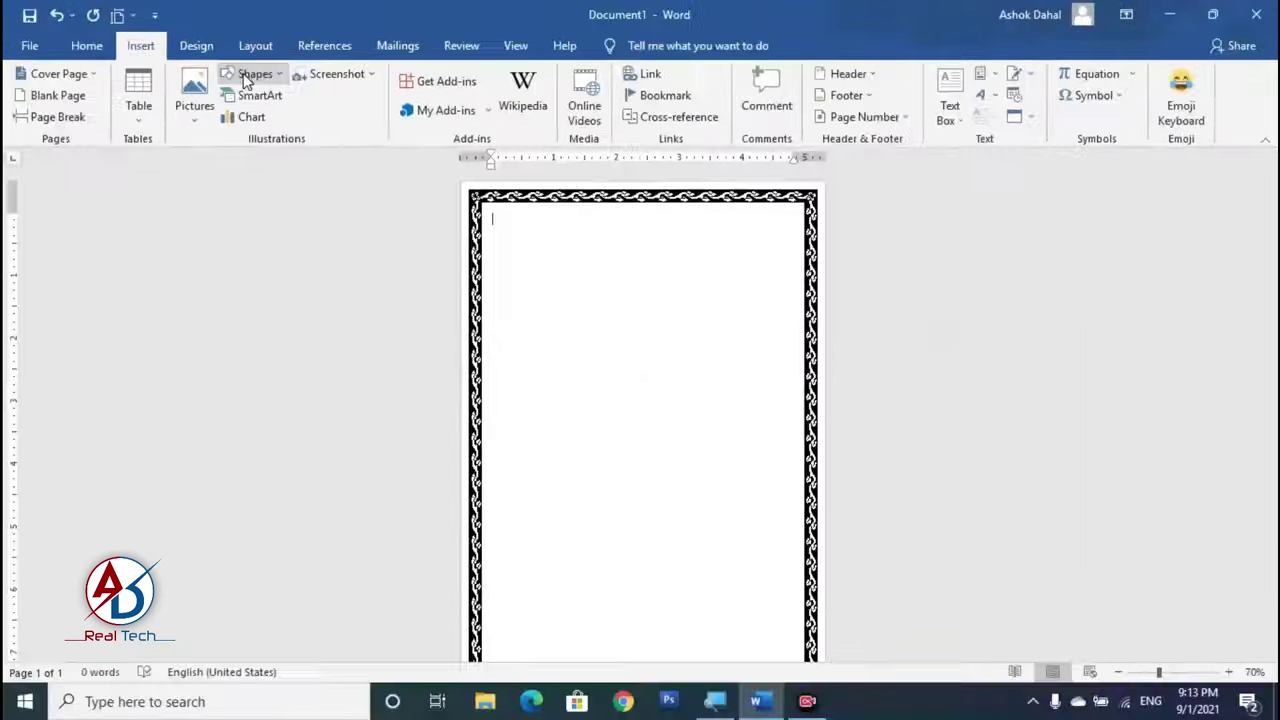
pyautogui.click(255, 76)
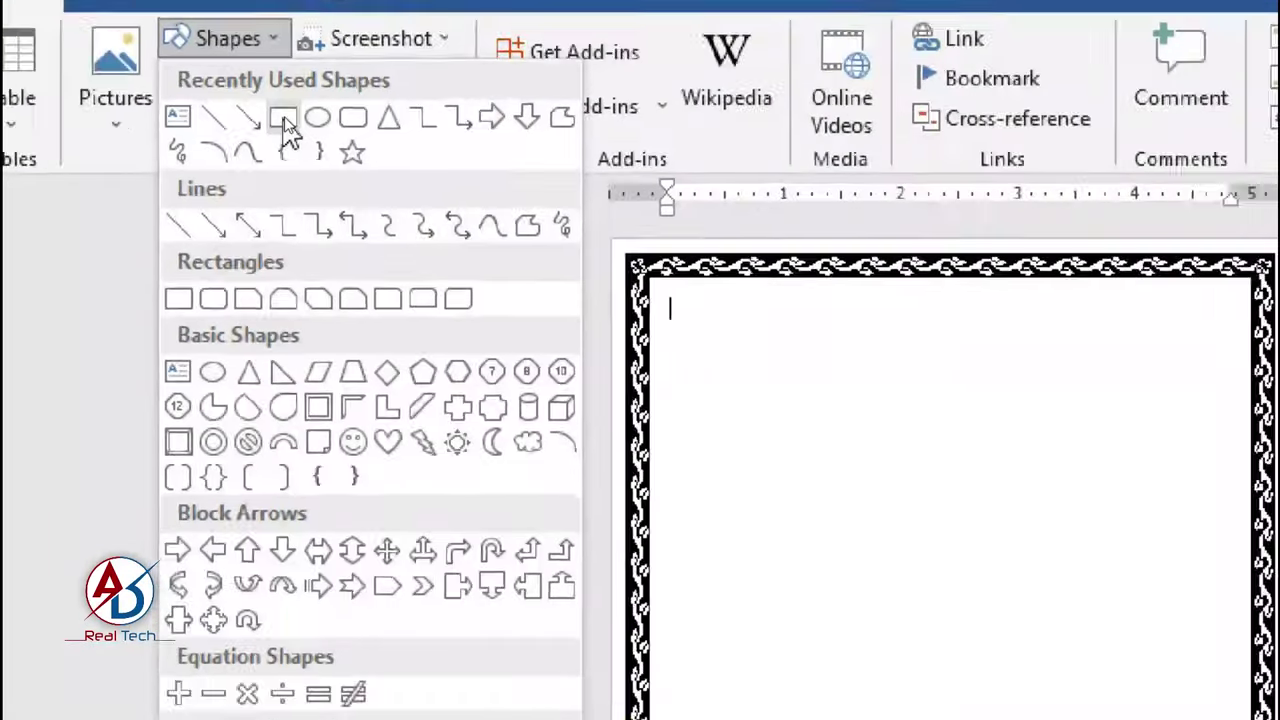
pyautogui.click(285, 117)
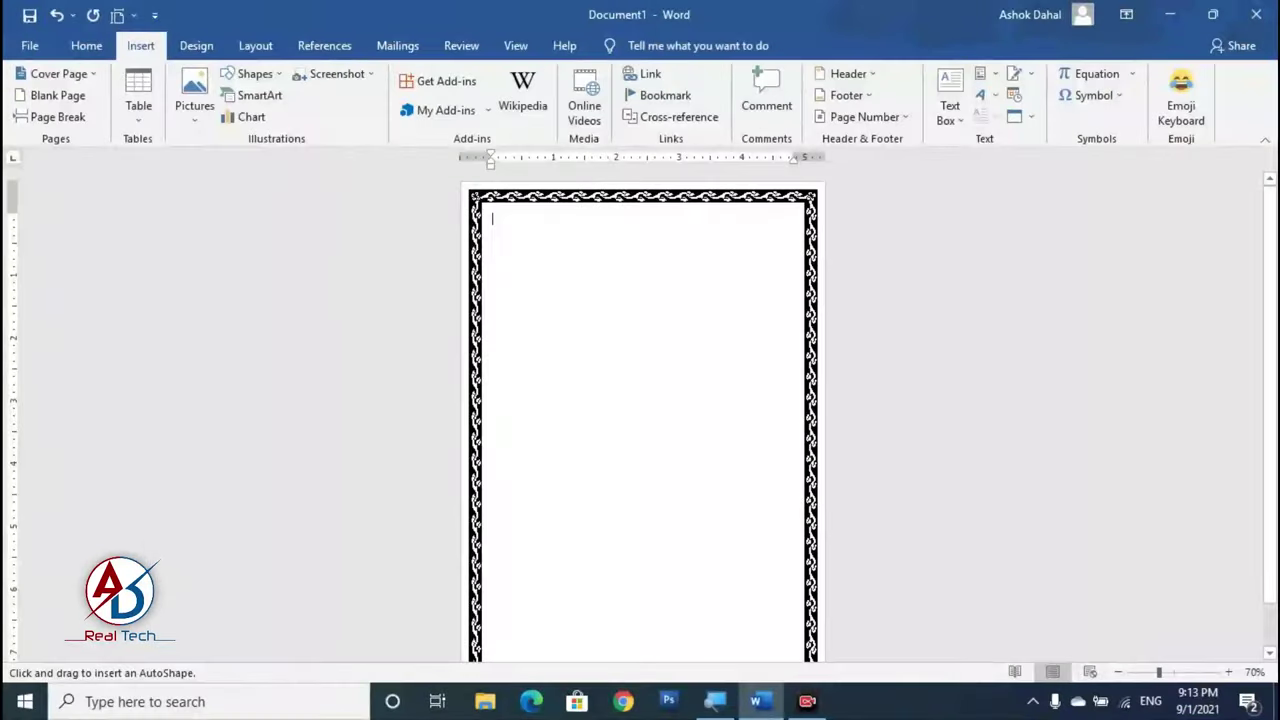
pyautogui.moveTo(488, 210); pyautogui.dragTo(800, 260)
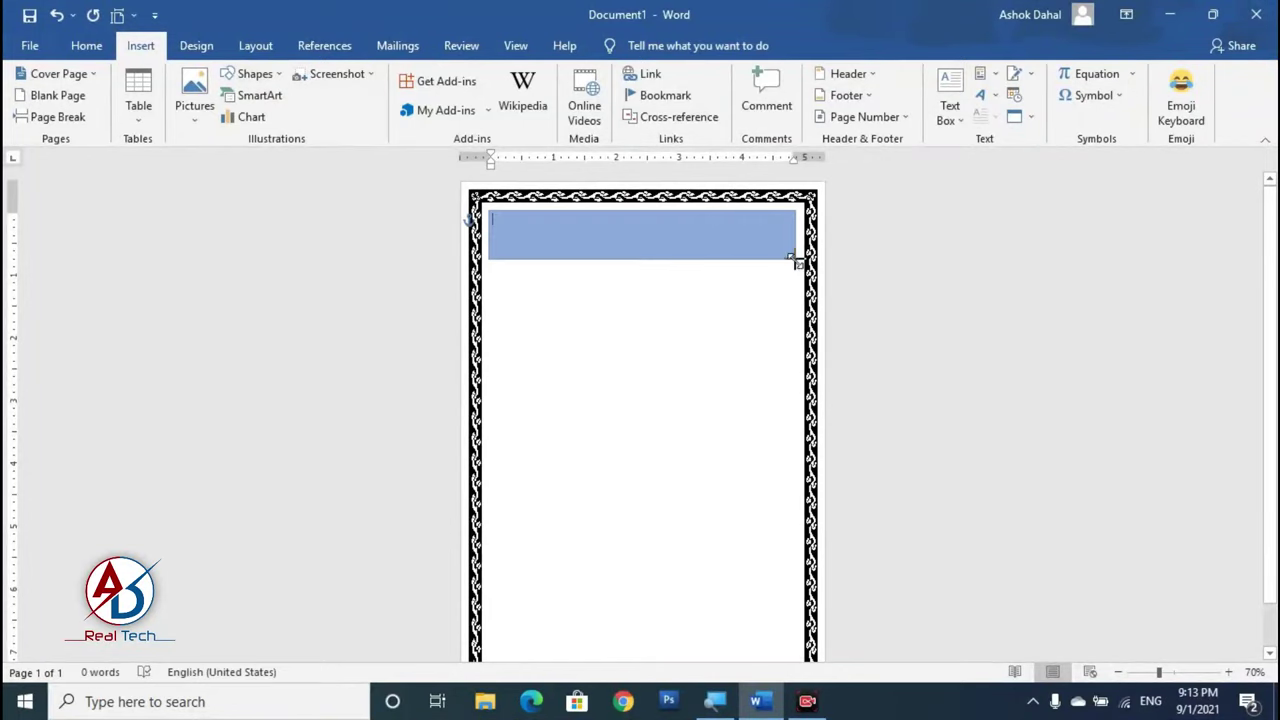
pyautogui.click(413, 74)
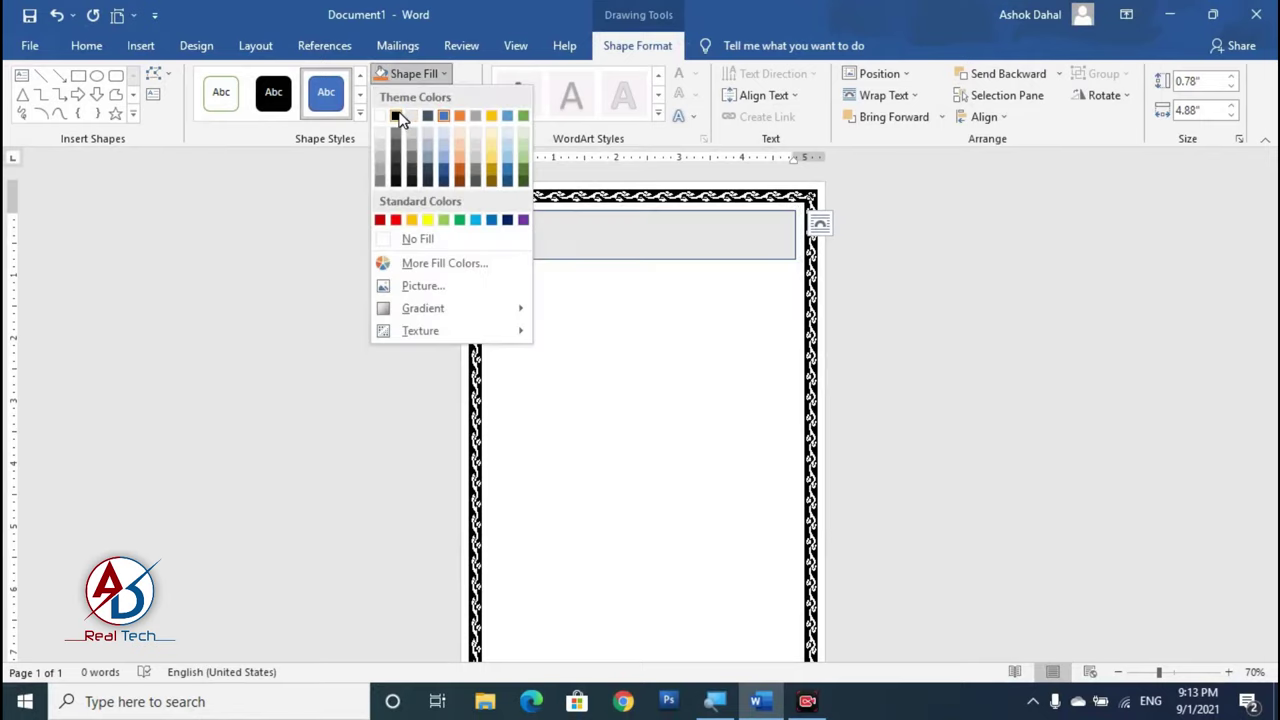
pyautogui.click(397, 116)
# Remove the banner's outline and stretch it to about 4.99" wide inside the border
pyautogui.click(424, 95)
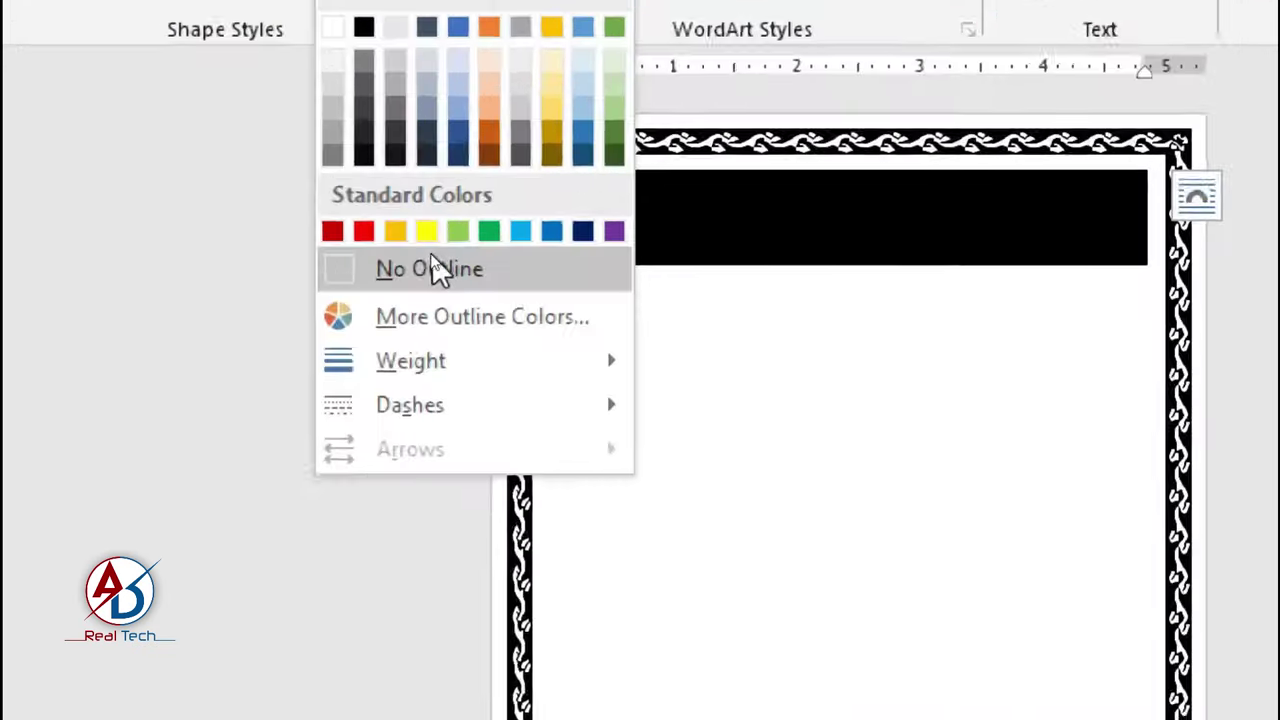
pyautogui.click(429, 261)
pyautogui.scroll(5, 725, 300)
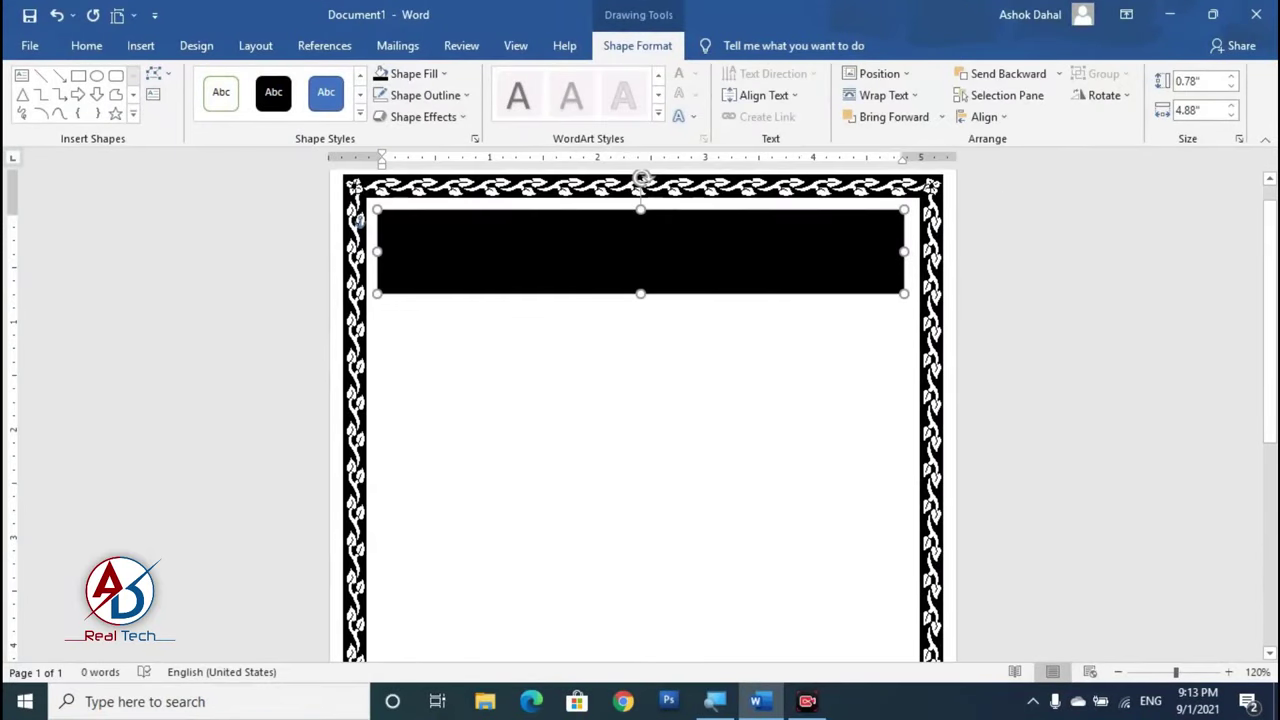
pyautogui.moveTo(903, 251); pyautogui.dragTo(902, 264)
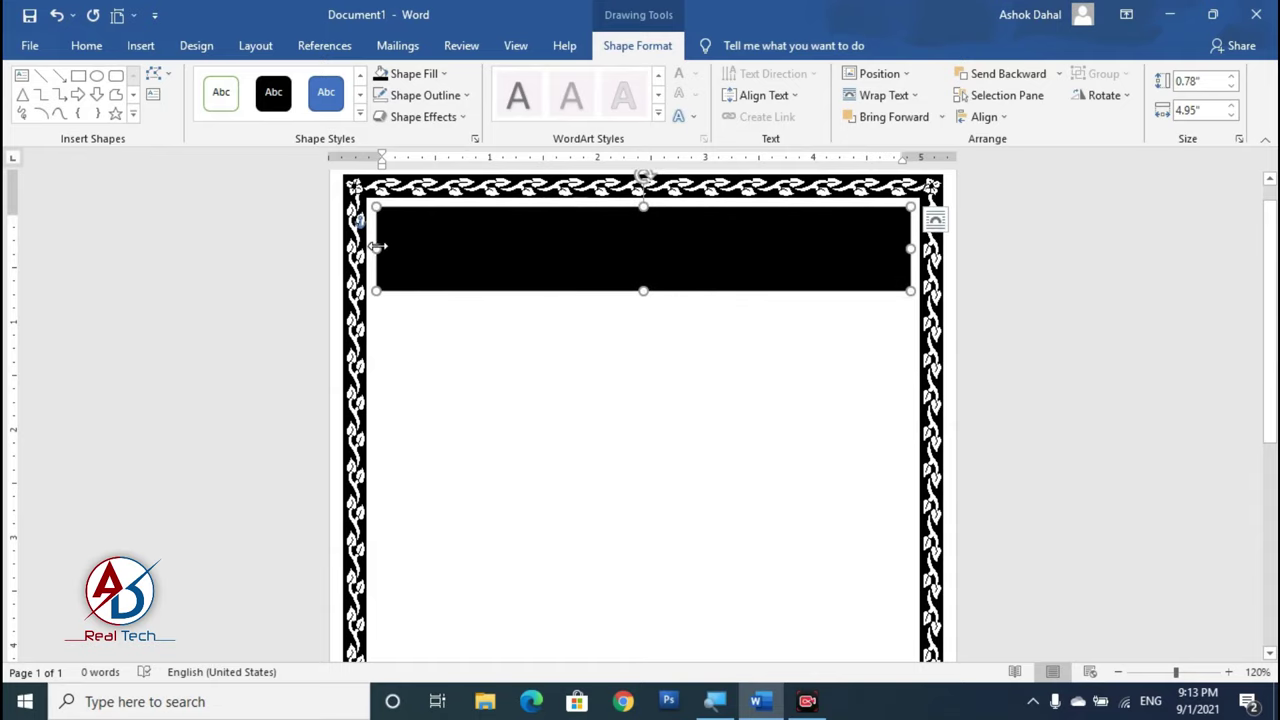
pyautogui.moveTo(378, 247); pyautogui.dragTo(373, 247)
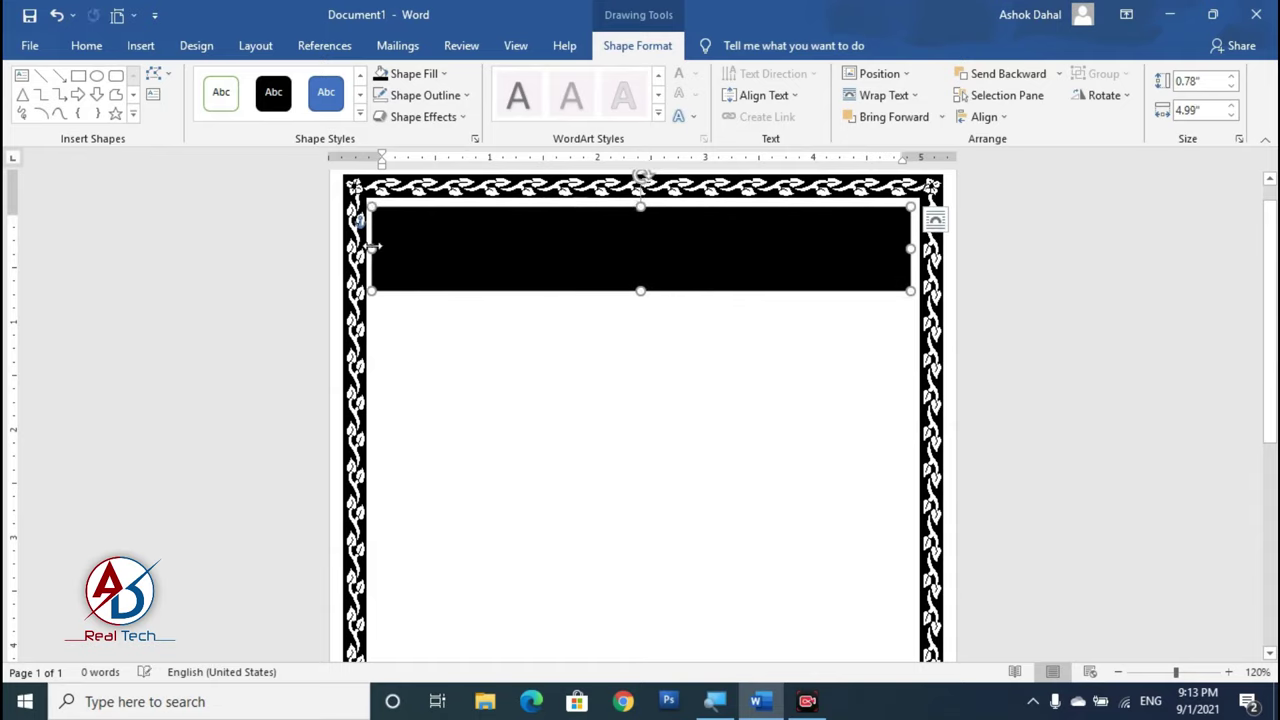
pyautogui.moveTo(373, 260); pyautogui.dragTo(376, 258)
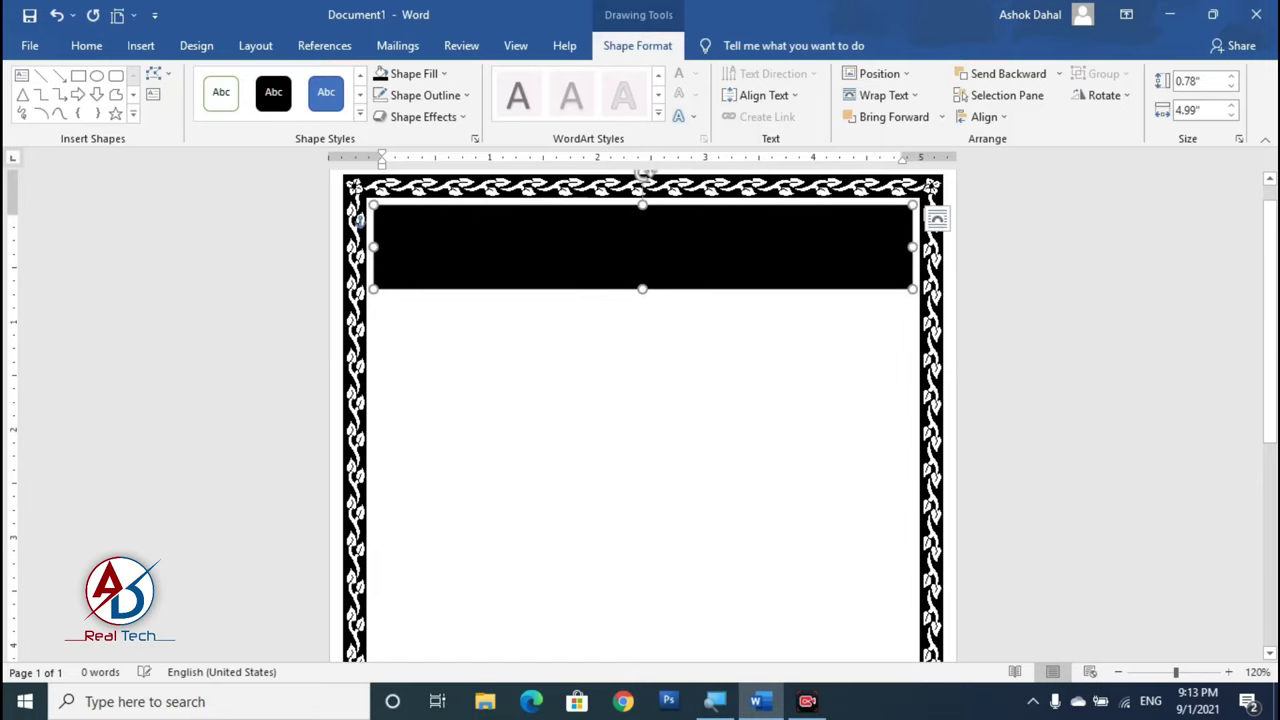
pyautogui.click(608, 371)
pyautogui.scroll(-7, 640, 367)
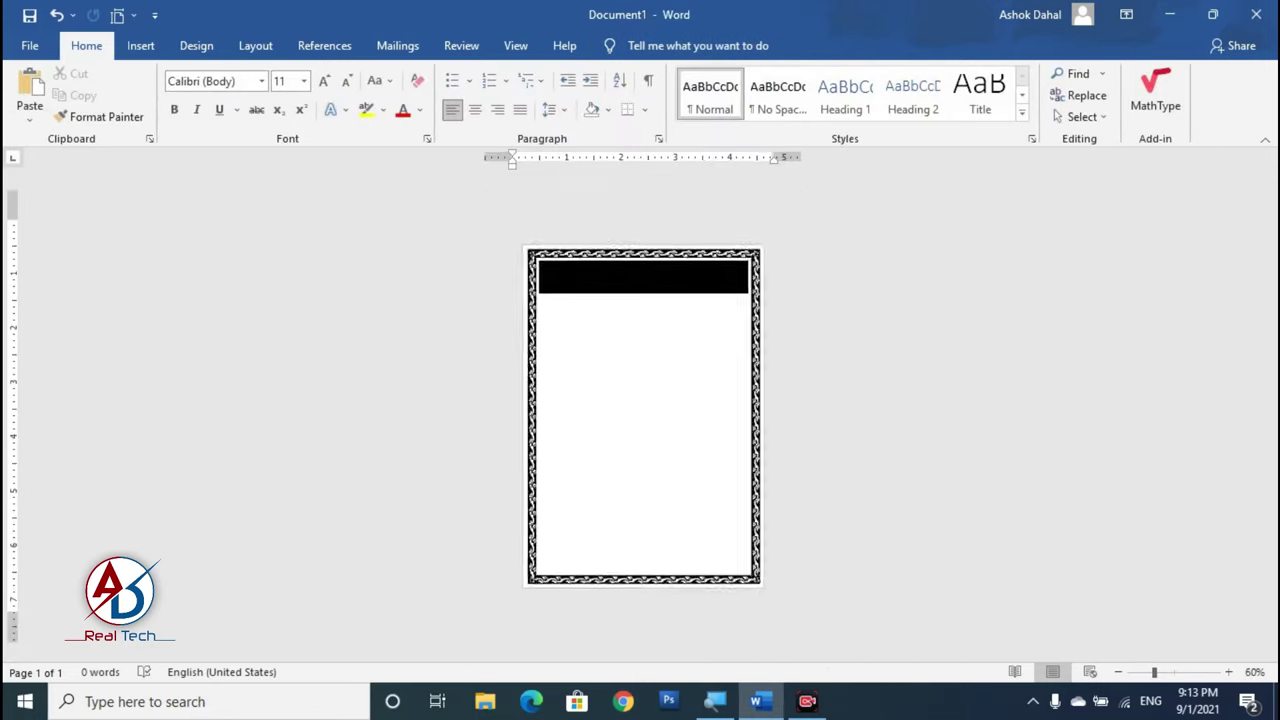
# Insert plain black-style WordArt and move it just below the banner
pyautogui.scroll(1, 457, 254)
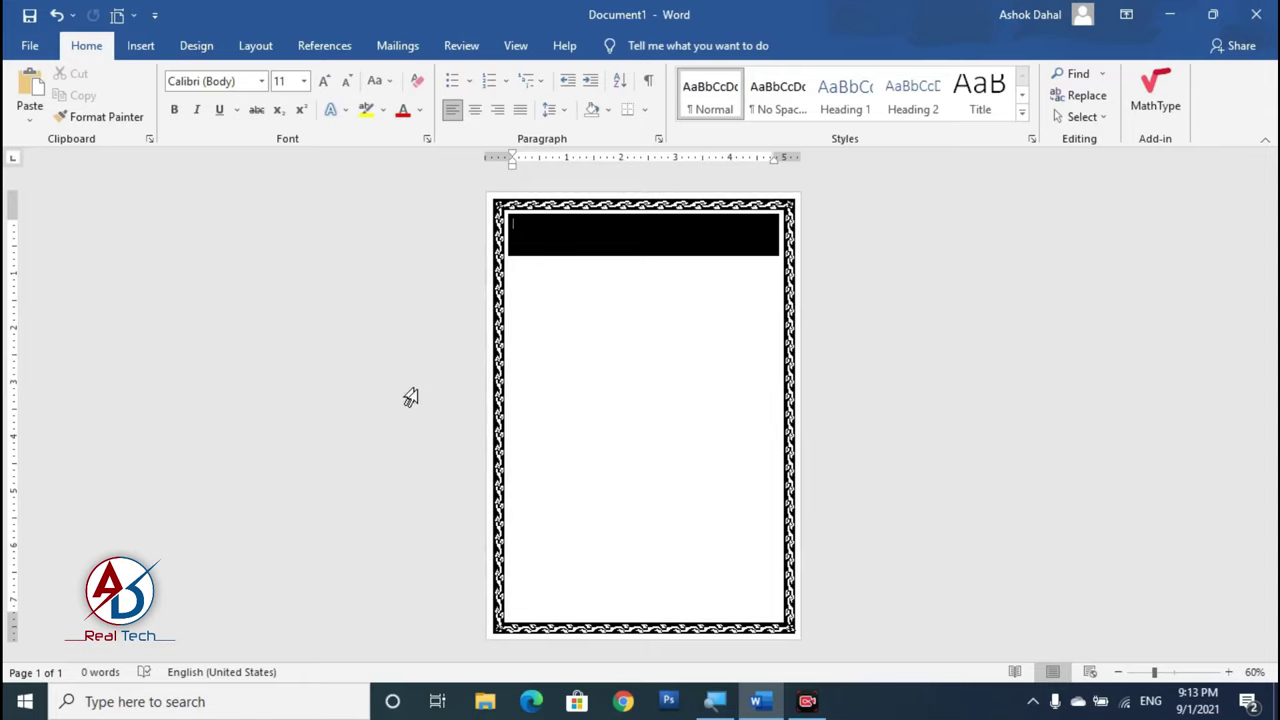
pyautogui.scroll(2, 591, 372)
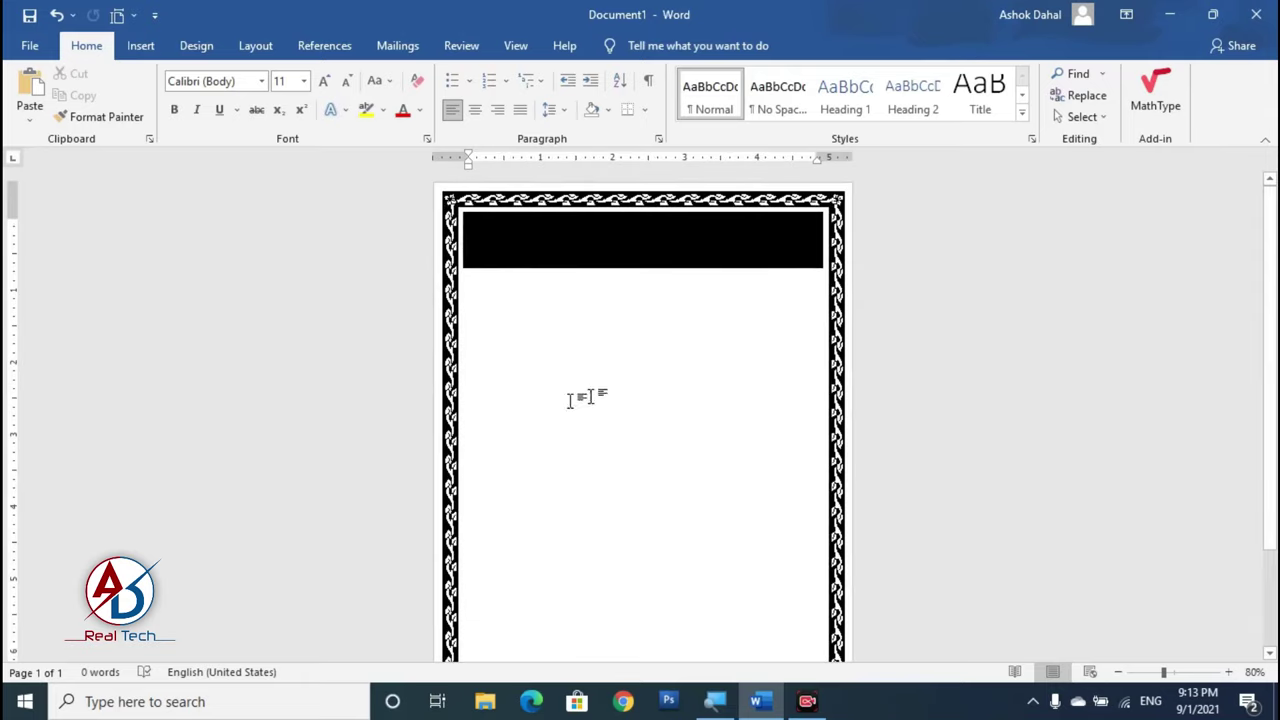
pyautogui.click(131, 48)
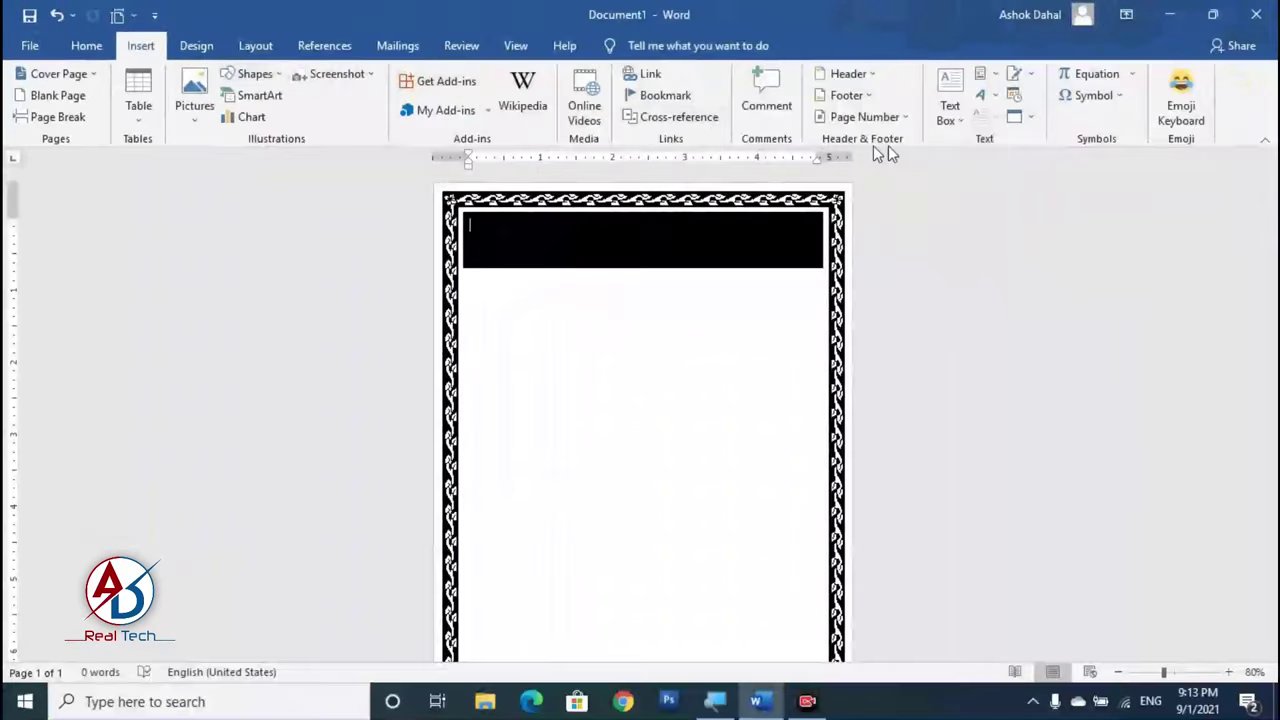
pyautogui.click(985, 98)
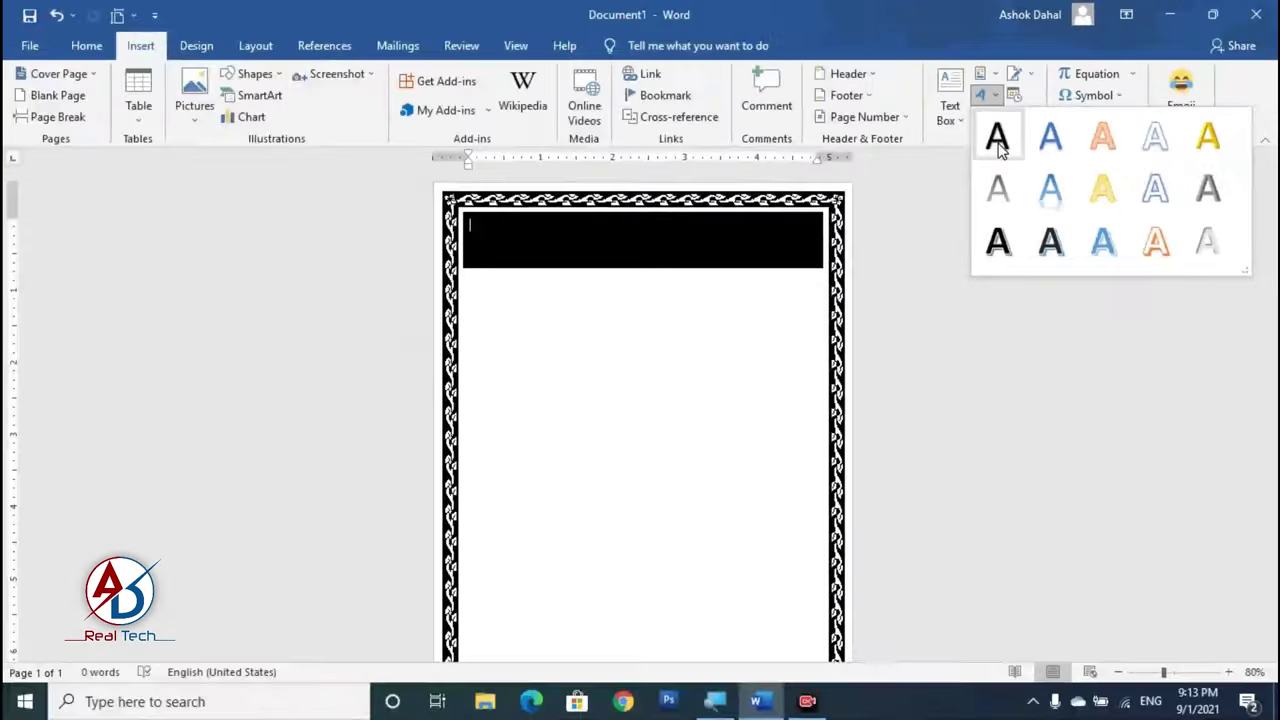
pyautogui.click(1008, 185)
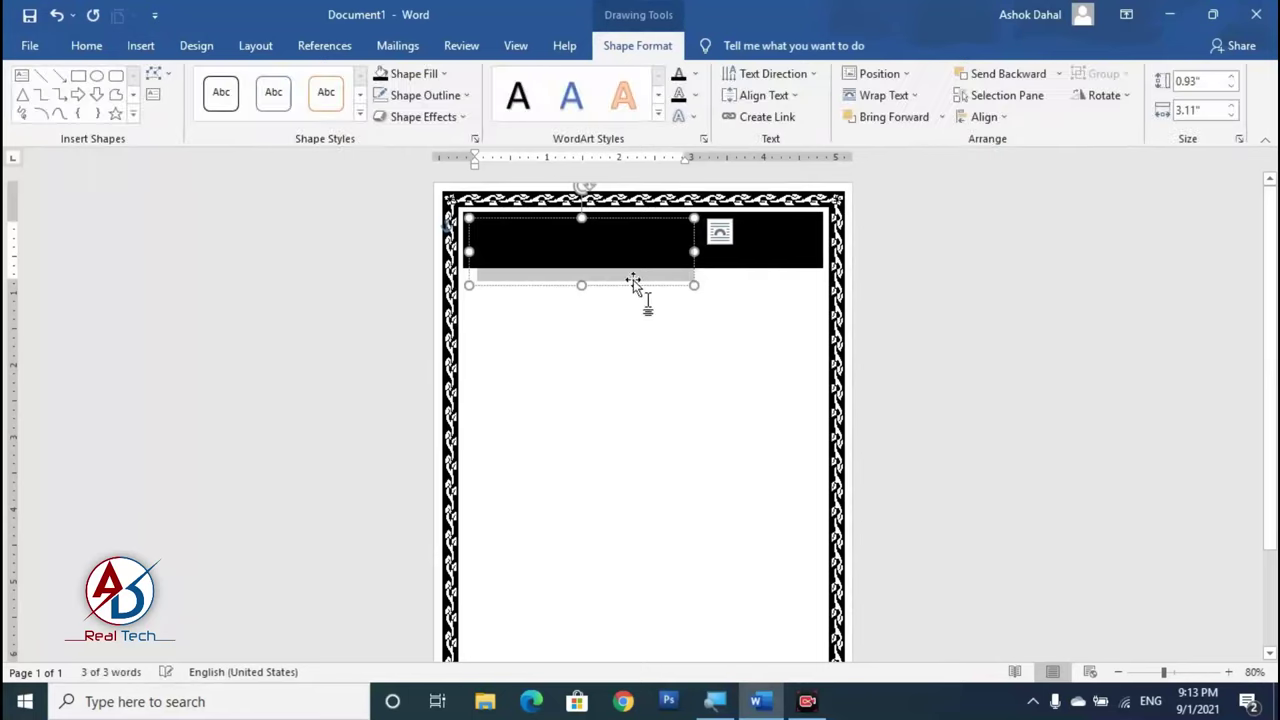
pyautogui.moveTo(607, 218); pyautogui.dragTo(608, 321)
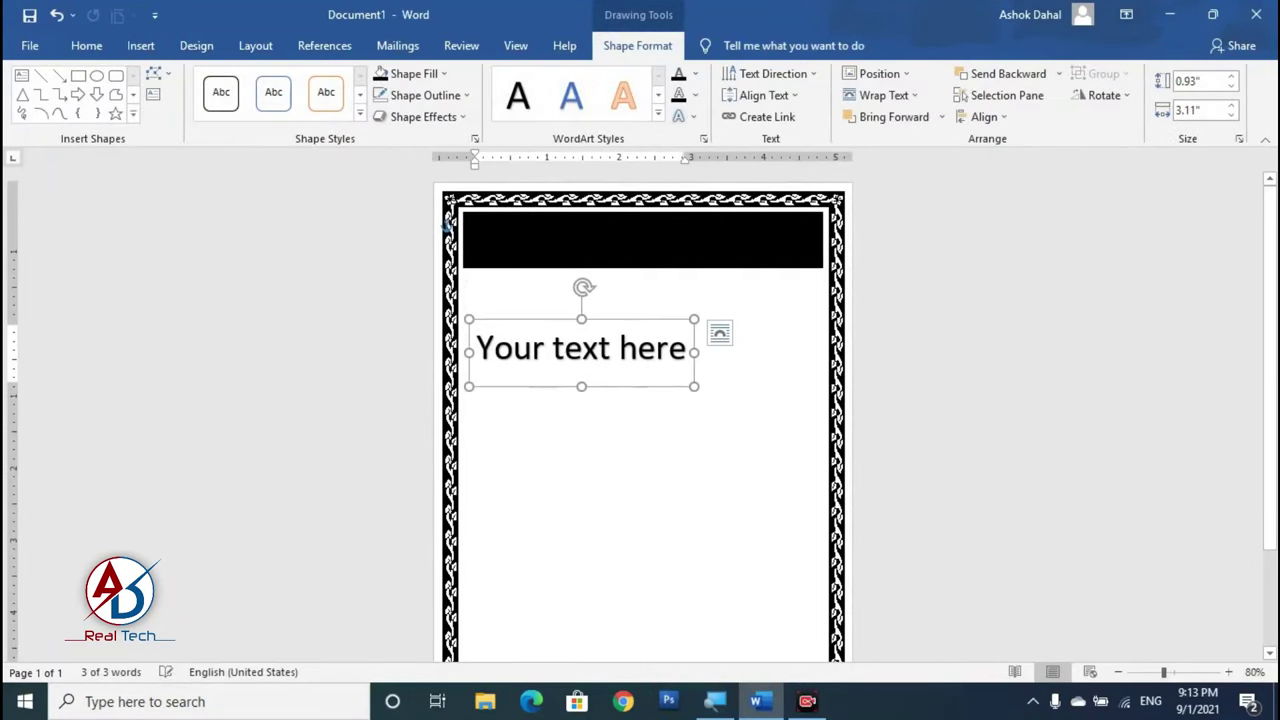
# Clear the WordArt text's formatting, apply No Spacing, and centre the box below the banner
pyautogui.tripleClick(586, 350)
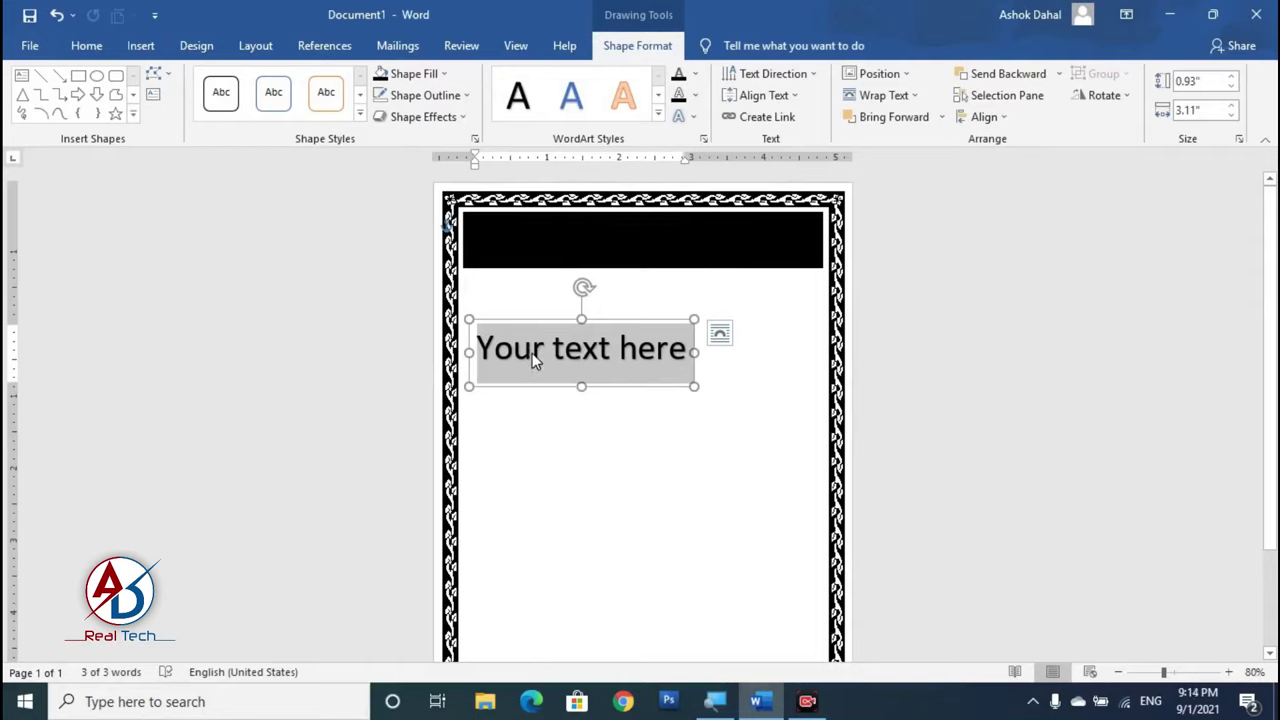
pyautogui.click(95, 55)
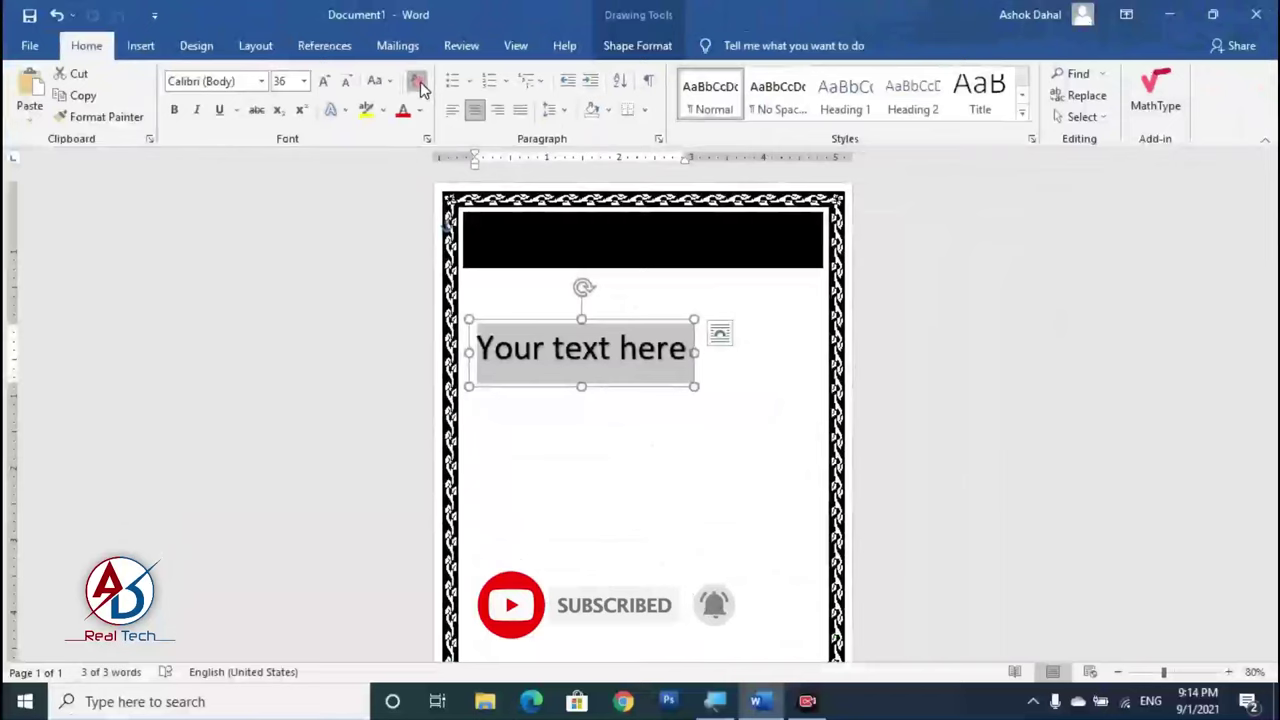
pyautogui.click(417, 81)
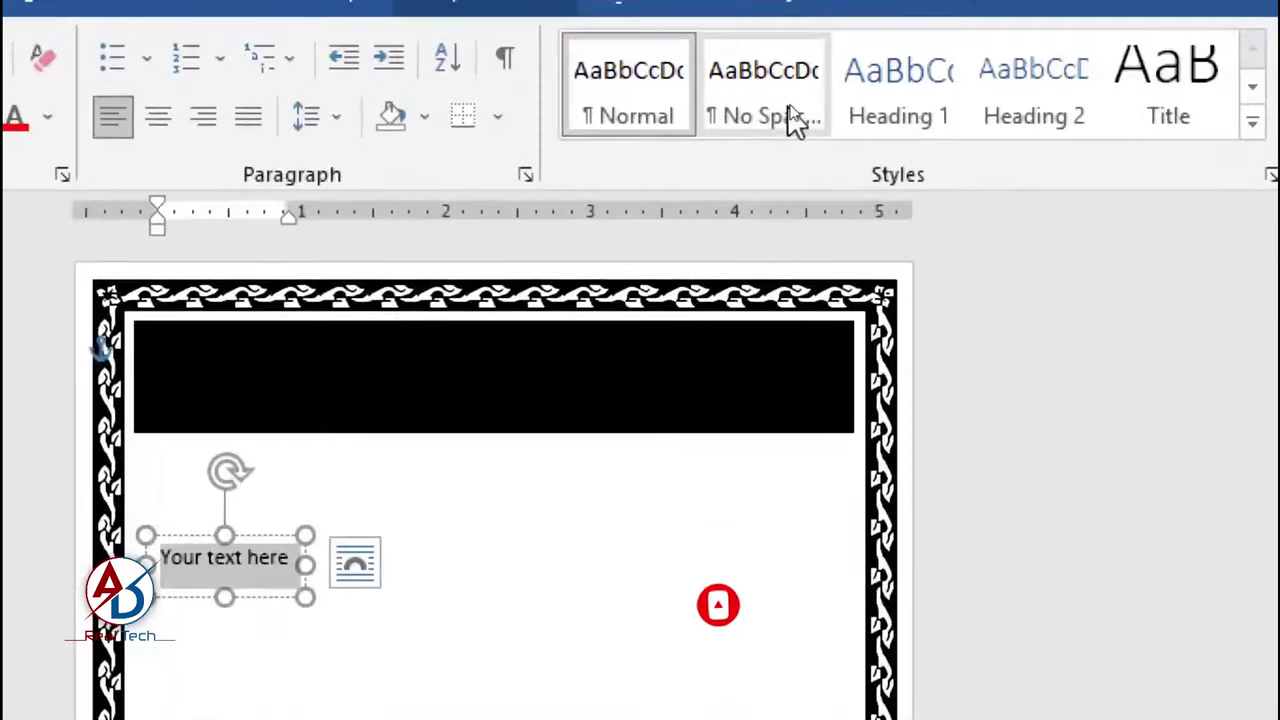
pyautogui.click(790, 110)
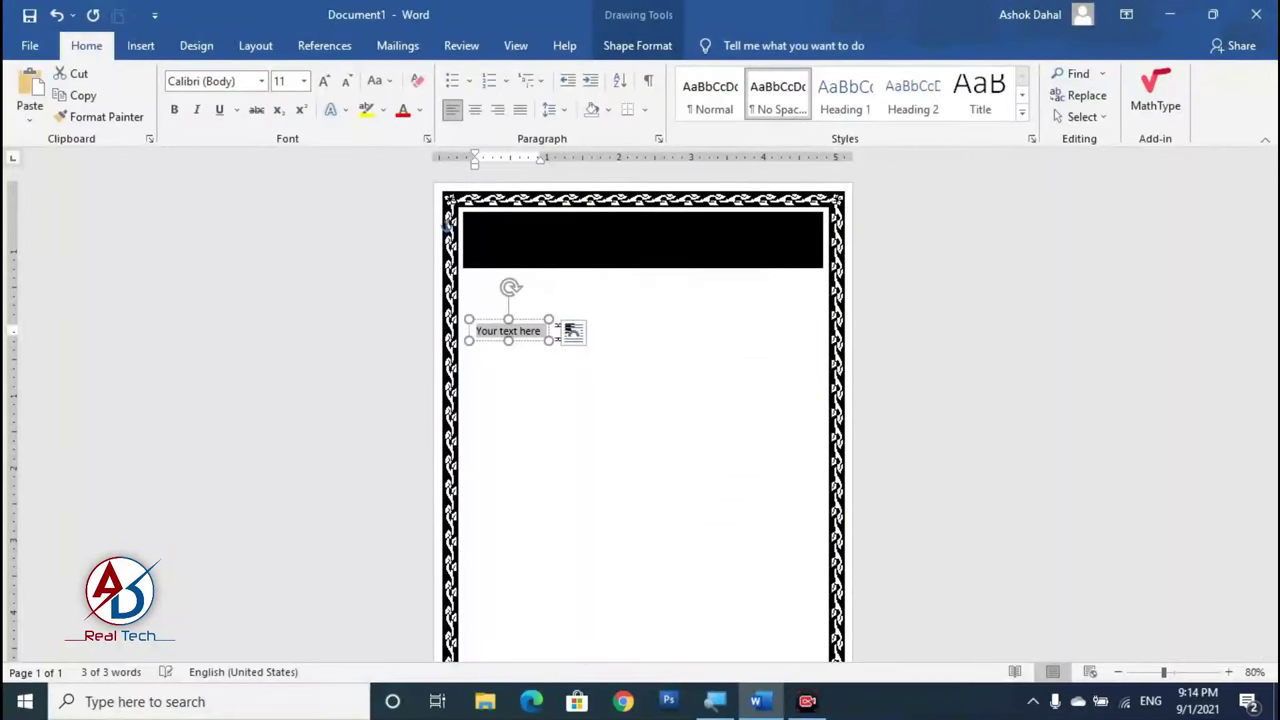
pyautogui.moveTo(528, 322); pyautogui.dragTo(592, 313)
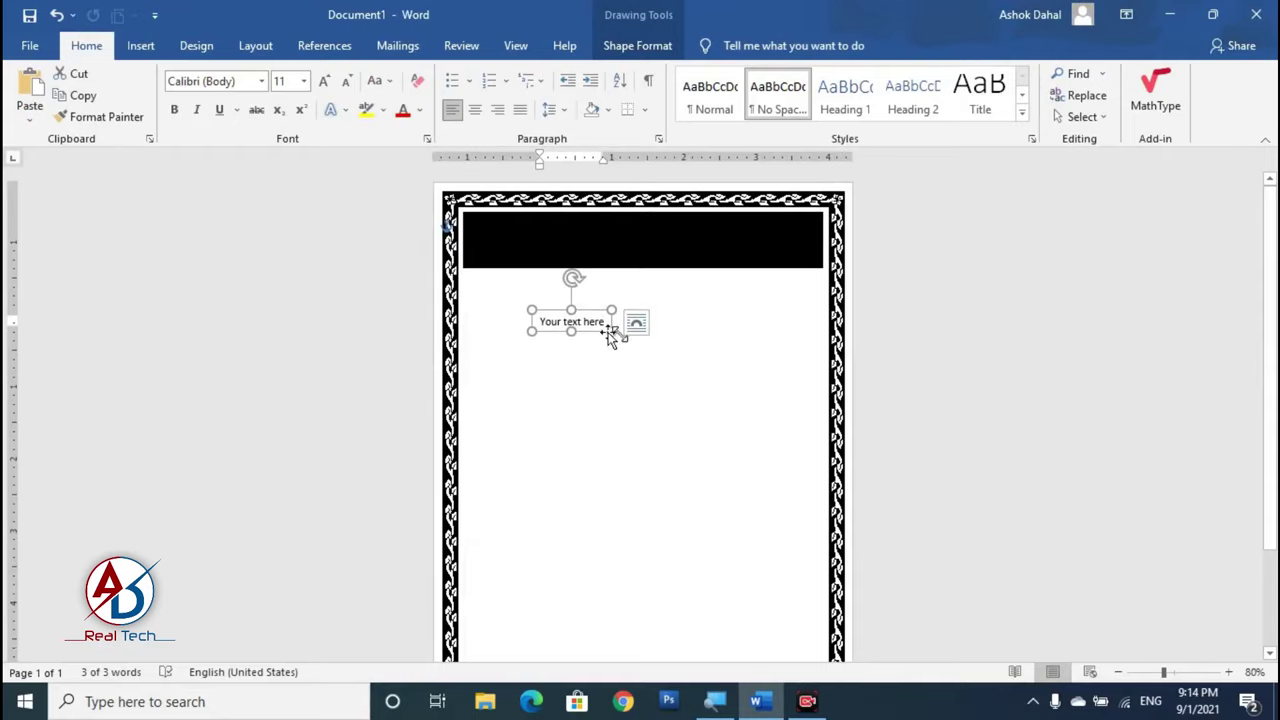
pyautogui.click(584, 322)
pyautogui.hotkey('ctrl', 'a')
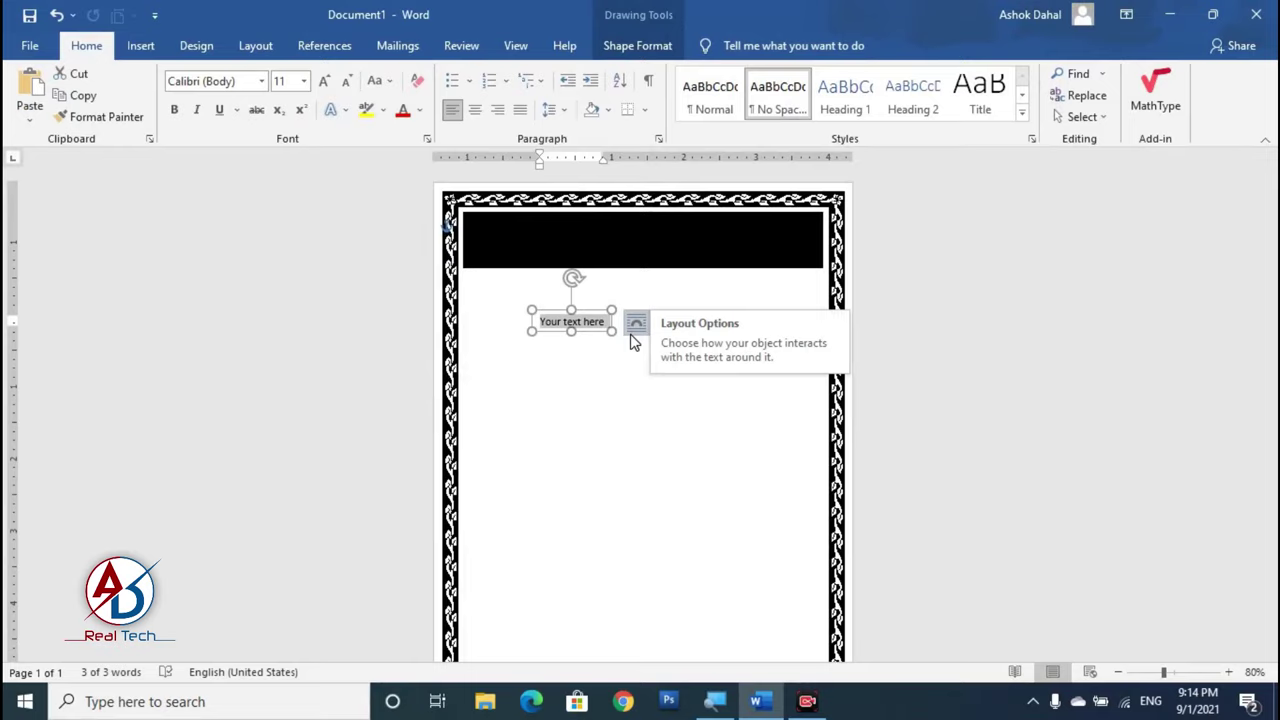
# Type 'ADMISSION OPEN' and enlarge it with Grow/Shrink Font
pyautogui.write('ADN')
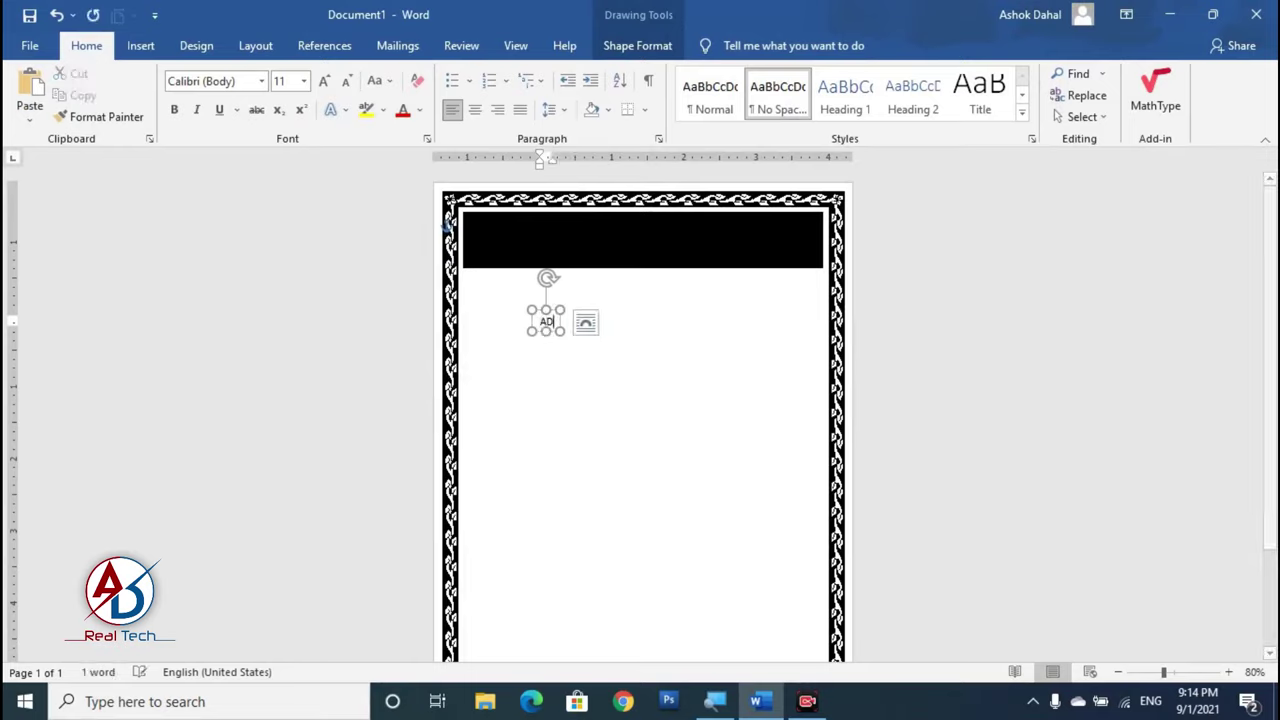
pyautogui.press('BackSpace')
pyautogui.write('M')
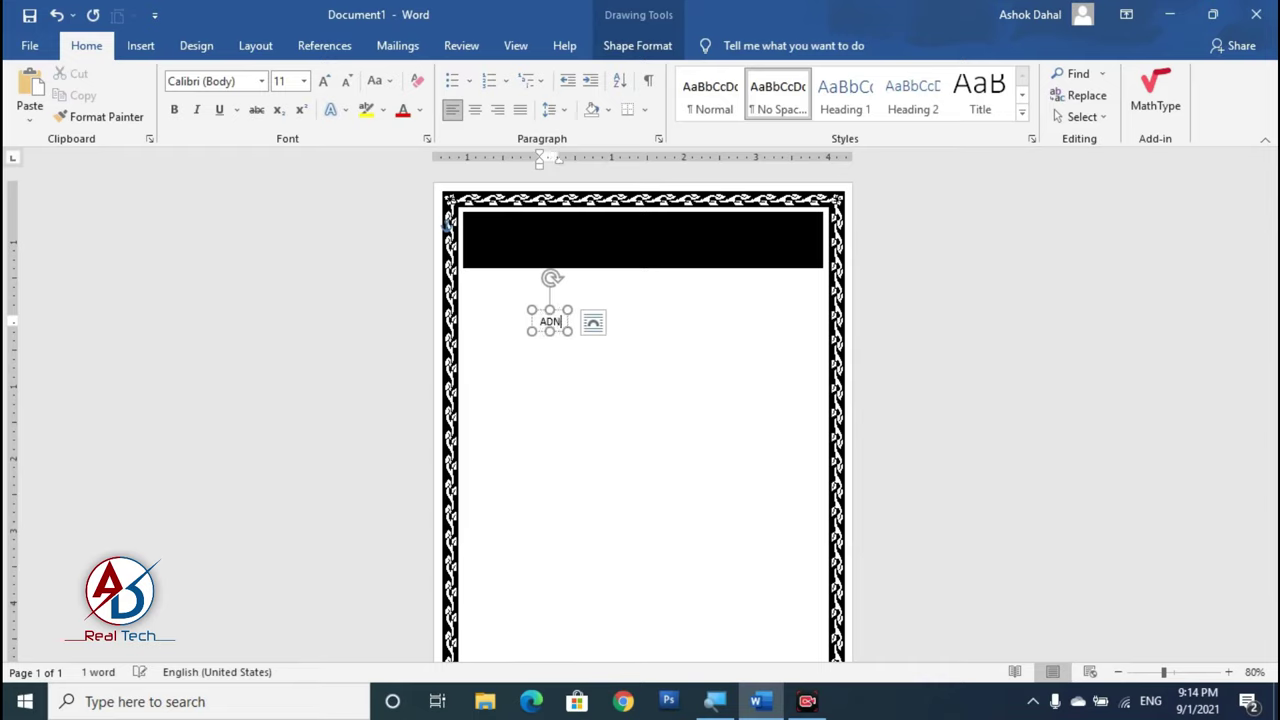
pyautogui.write('ISSION')
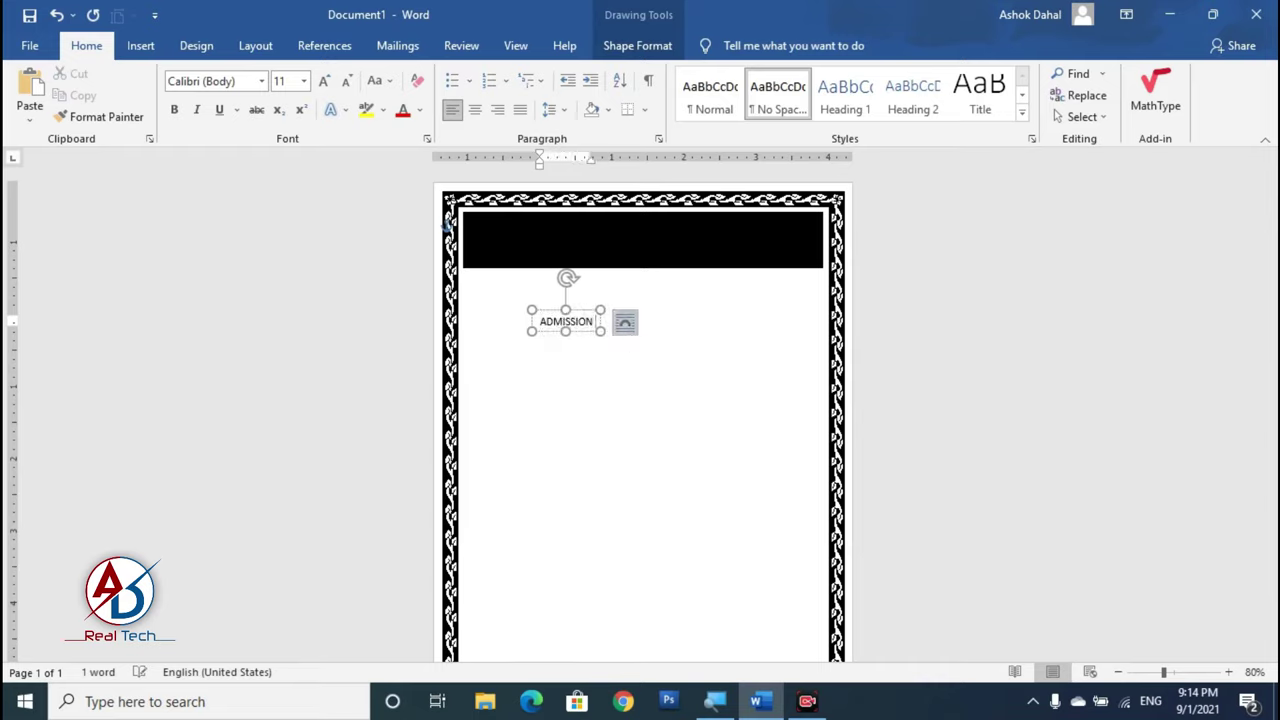
pyautogui.write(' OPEN')
pyautogui.hotkey('ctrl', 'a')
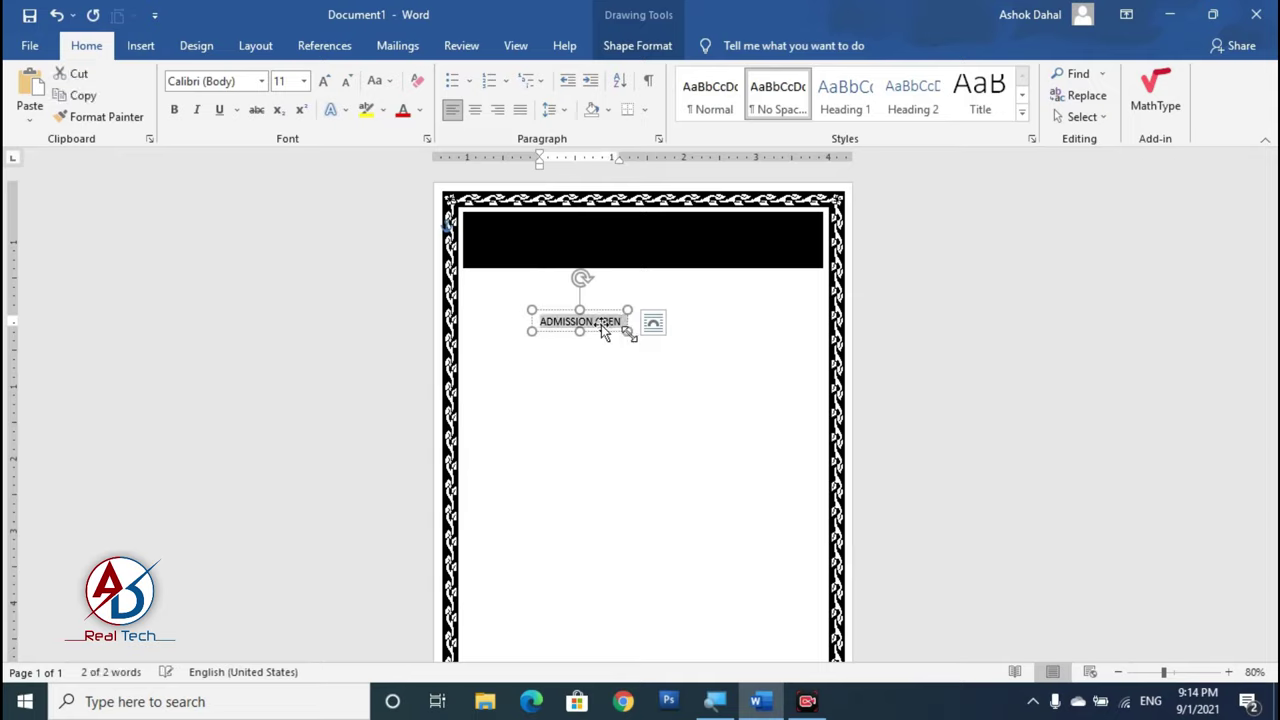
pyautogui.click(325, 82)
pyautogui.click(325, 82)
pyautogui.click(325, 82)
pyautogui.click(325, 82)
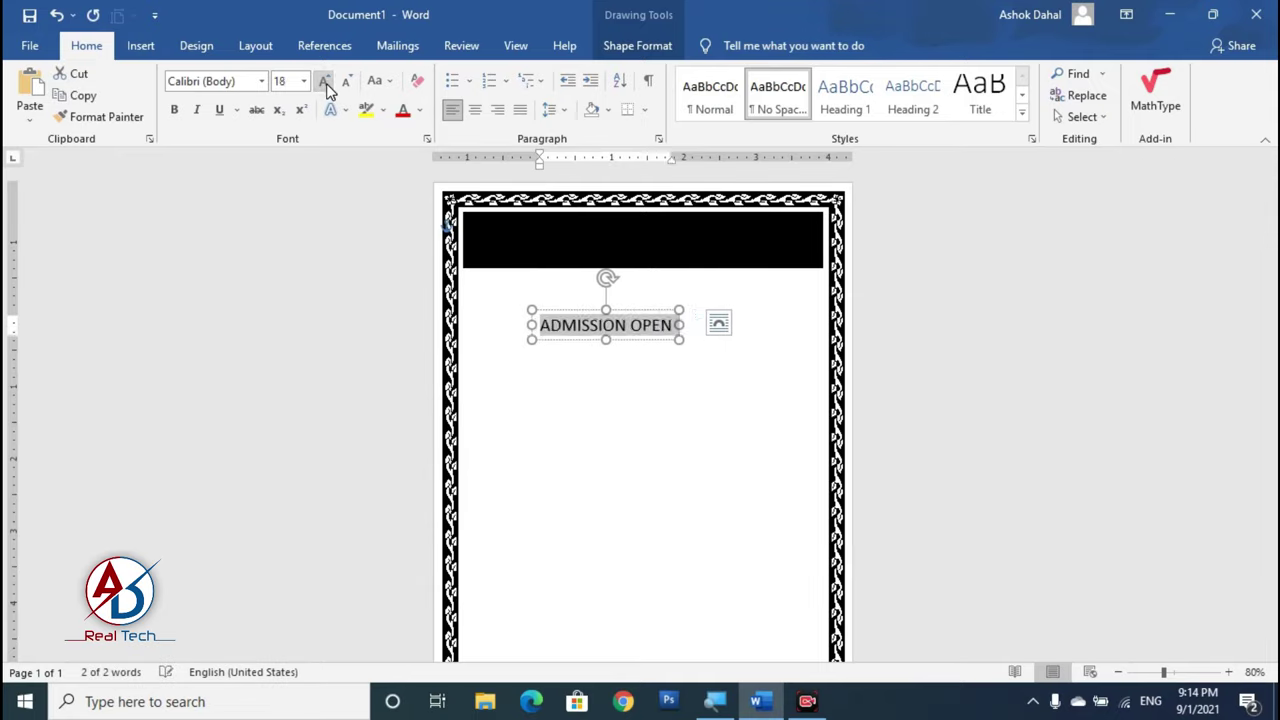
pyautogui.click(325, 82)
pyautogui.click(325, 82)
pyautogui.click(325, 82)
pyautogui.click(325, 82)
pyautogui.click(325, 82)
pyautogui.click(325, 82)
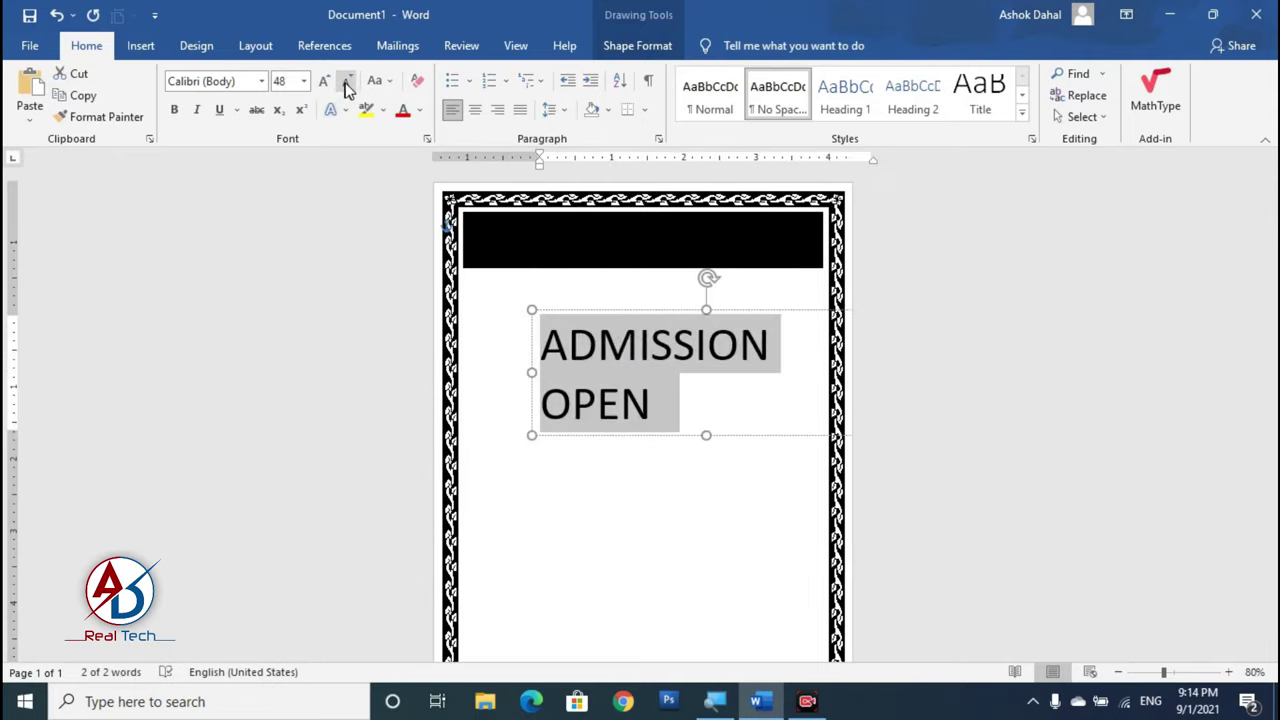
pyautogui.click(346, 84)
pyautogui.click(346, 84)
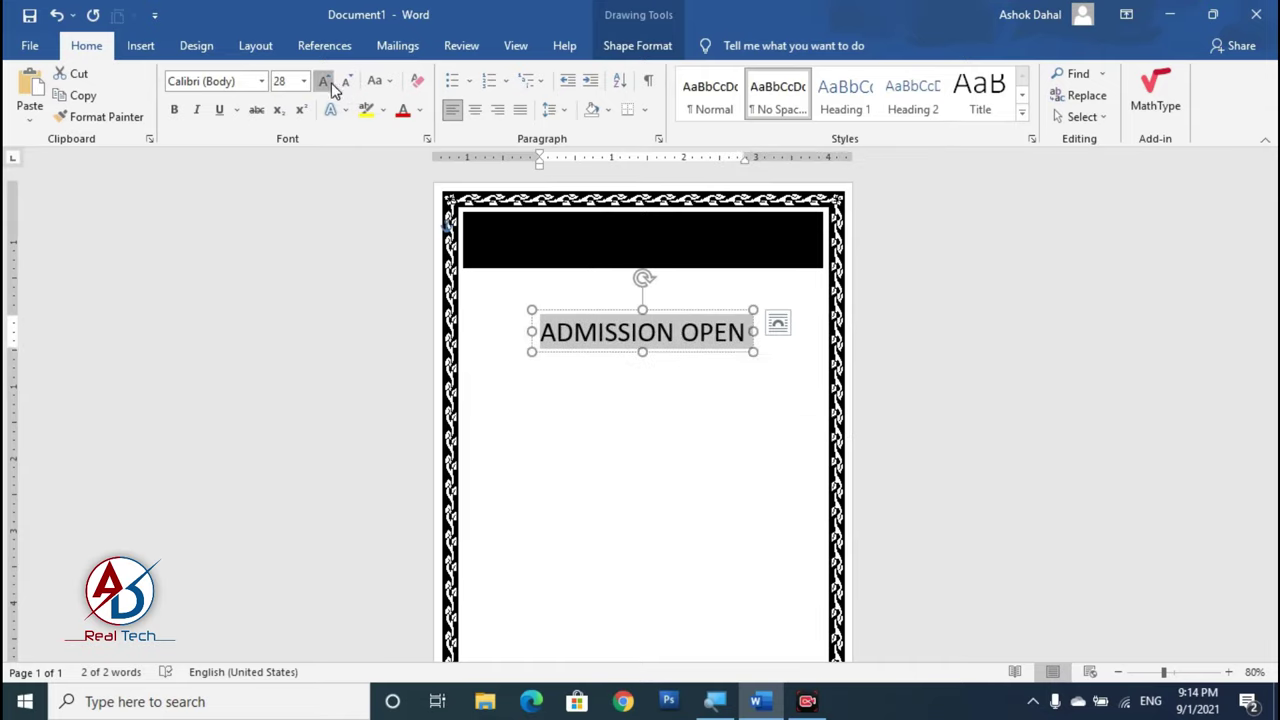
pyautogui.click(330, 84)
# Make the heading bold Arial Black at 28 pt
pyautogui.click(174, 109)
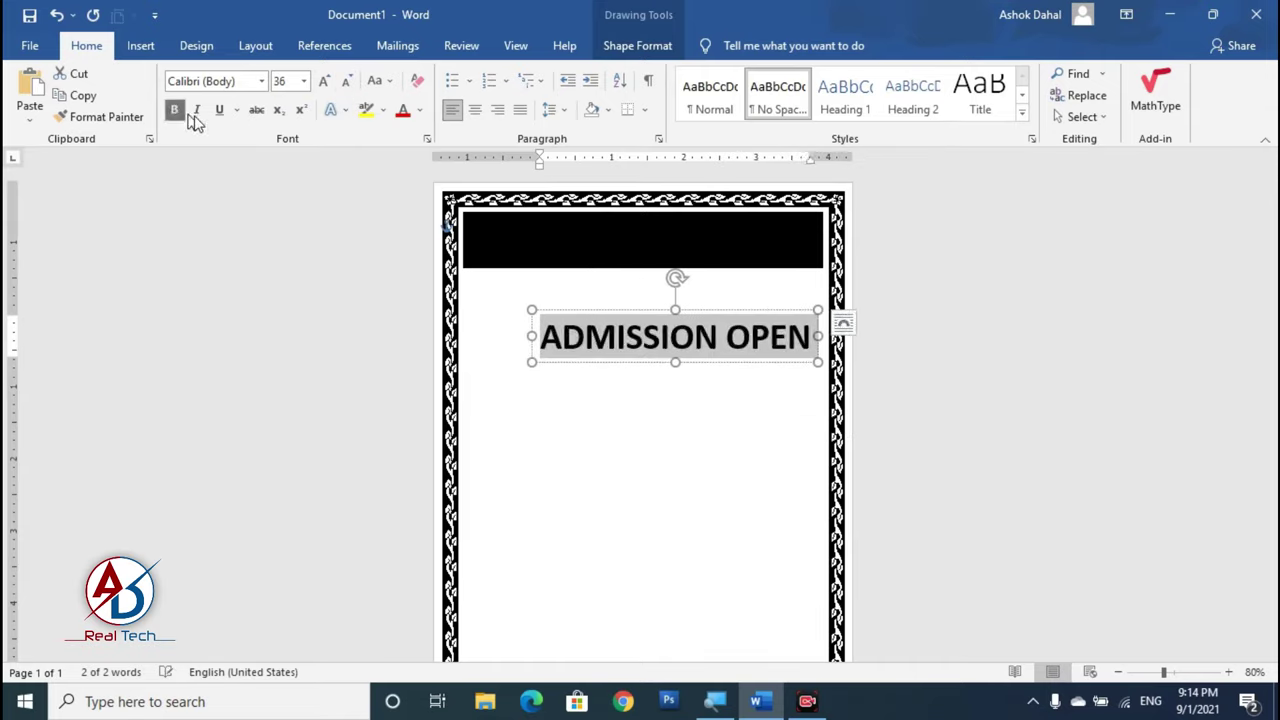
pyautogui.click(261, 82)
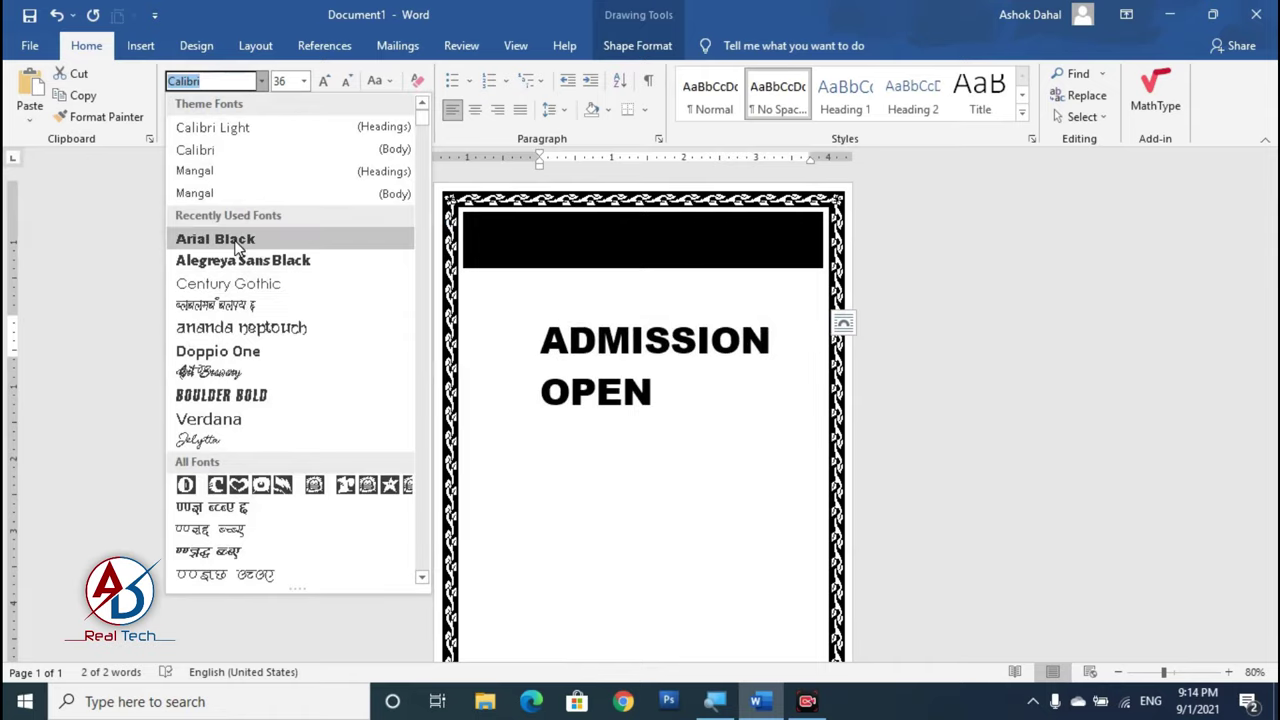
pyautogui.click(231, 245)
pyautogui.click(346, 82)
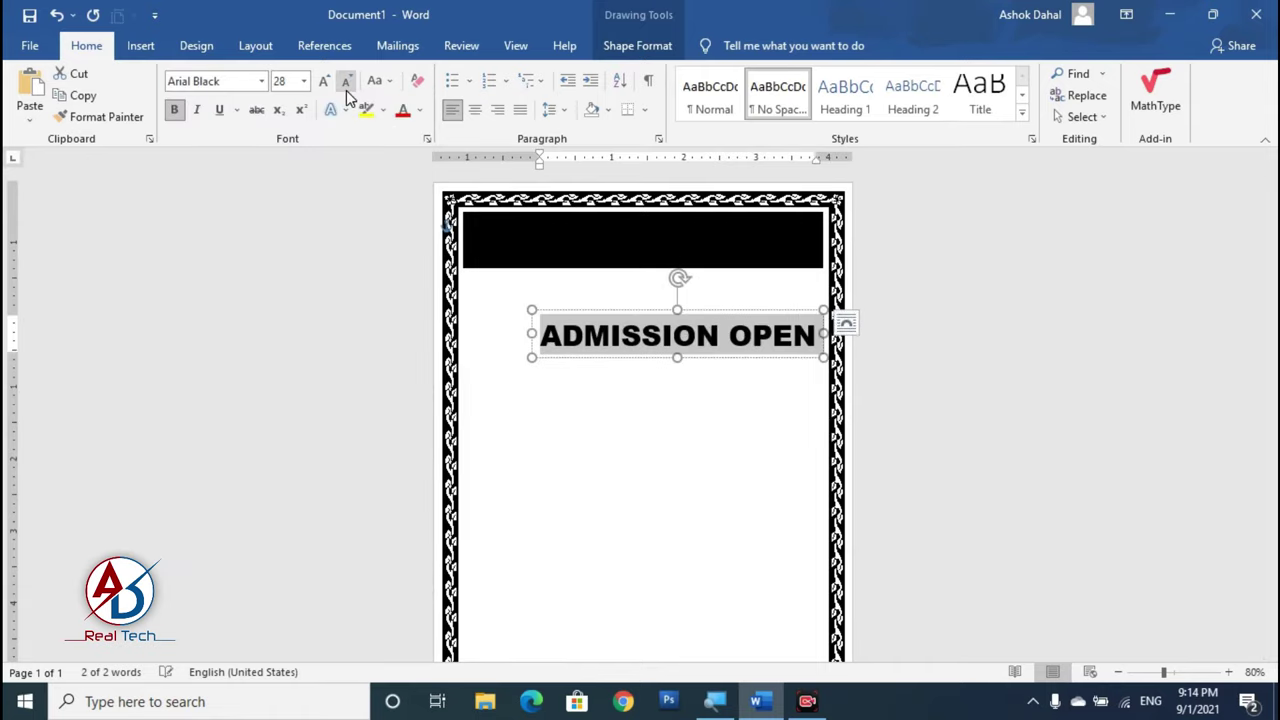
# Move the ADMISSION OPEN box onto the black banner and make its text white
pyautogui.moveTo(767, 303); pyautogui.dragTo(736, 207)
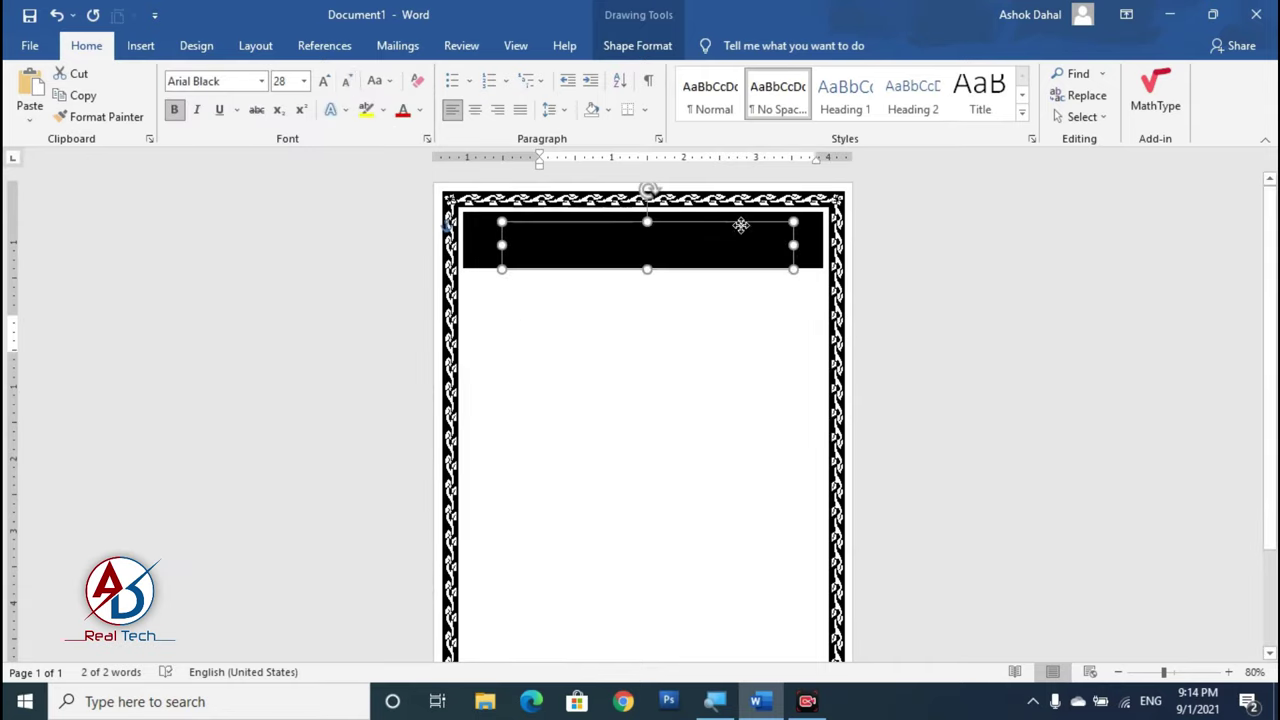
pyautogui.click(630, 48)
pyautogui.click(696, 75)
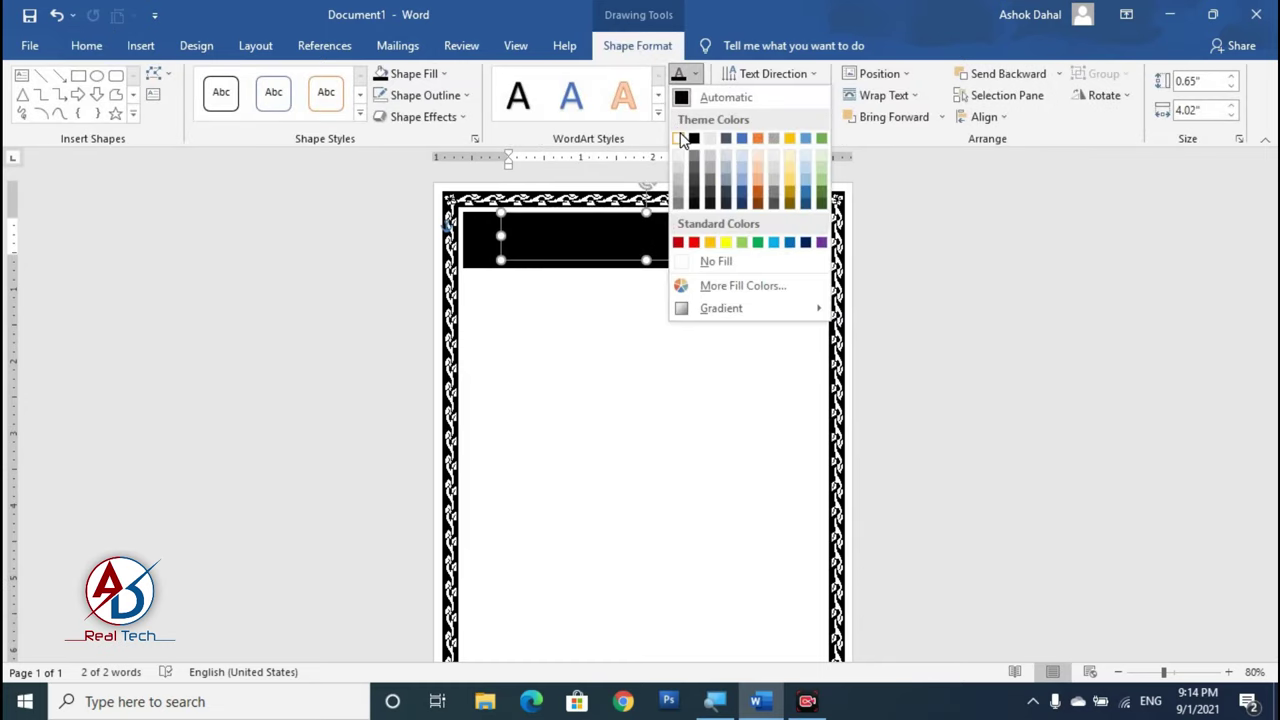
pyautogui.click(680, 138)
pyautogui.click(86, 45)
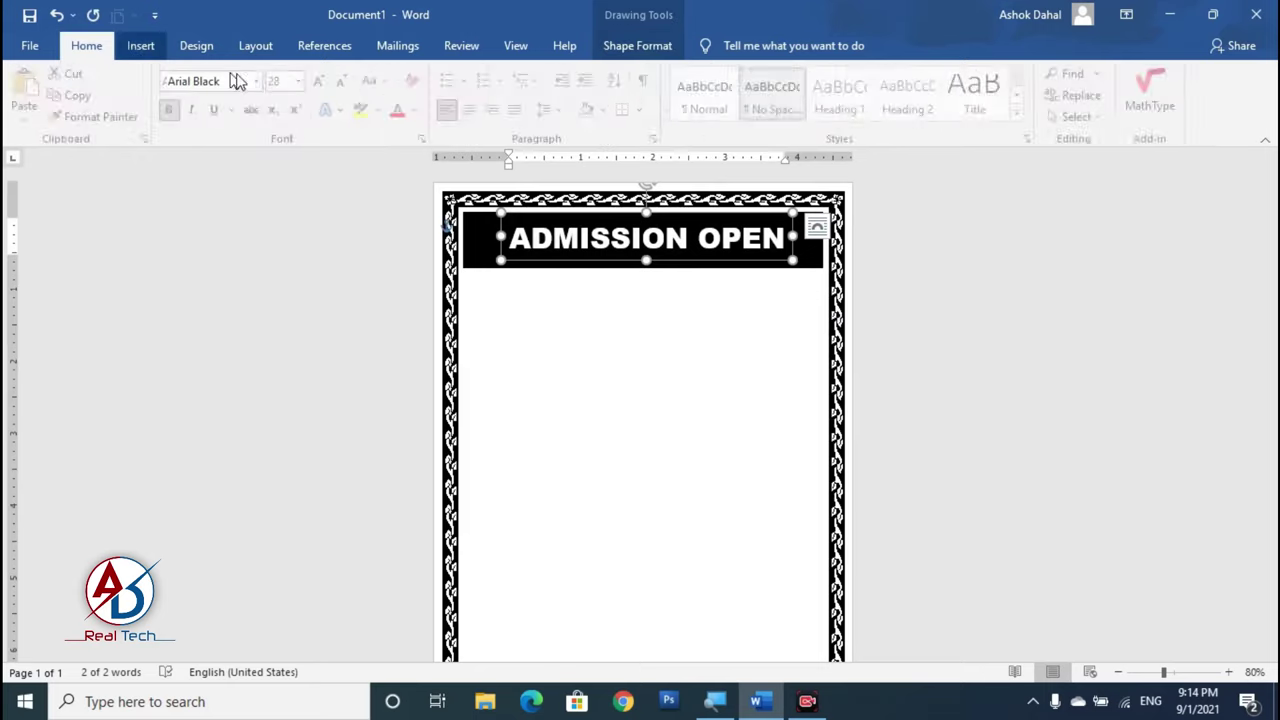
# Set the heading to 34 pt on one line, widening and nudging the box to centre it
pyautogui.click(326, 82)
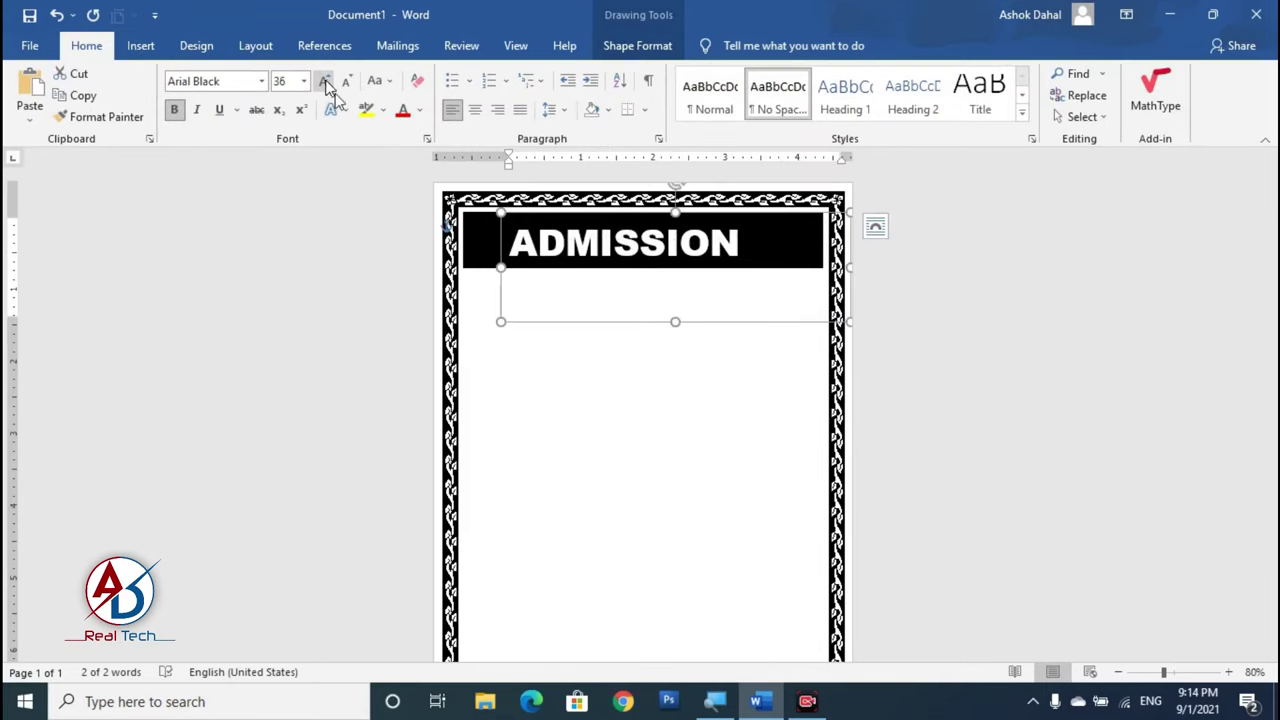
pyautogui.moveTo(500, 266); pyautogui.dragTo(455, 266)
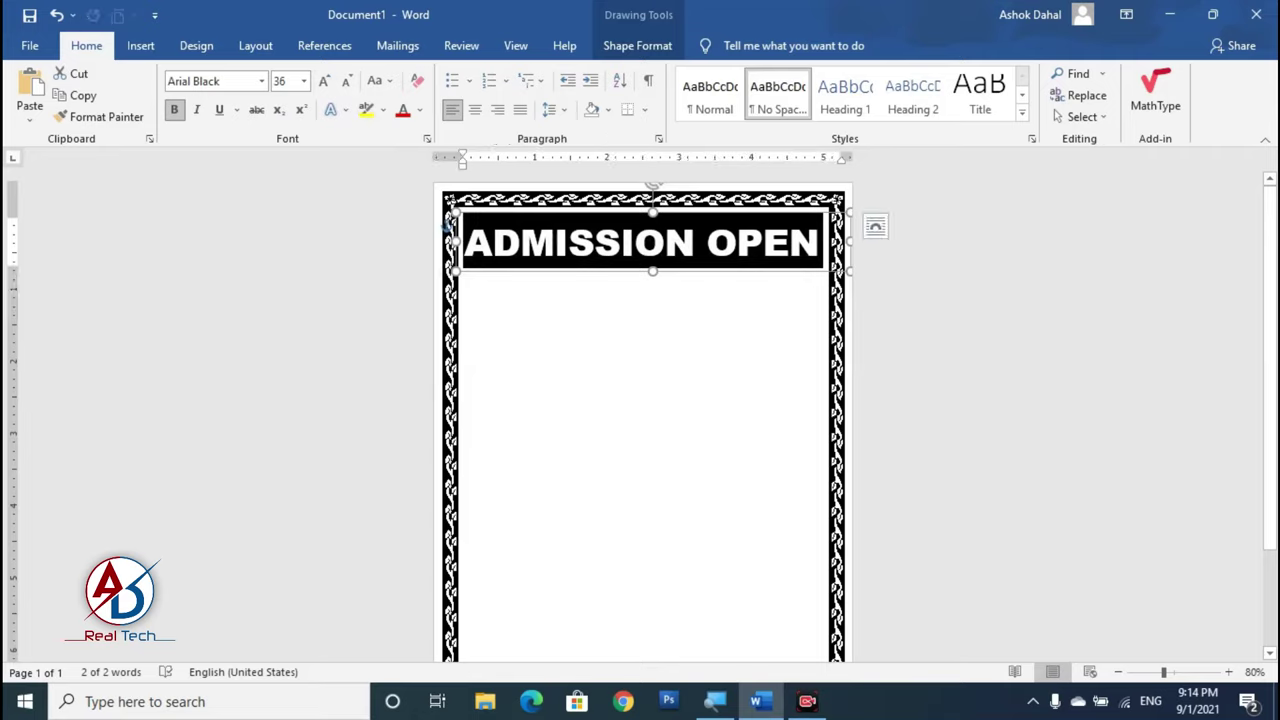
pyautogui.press('Up')
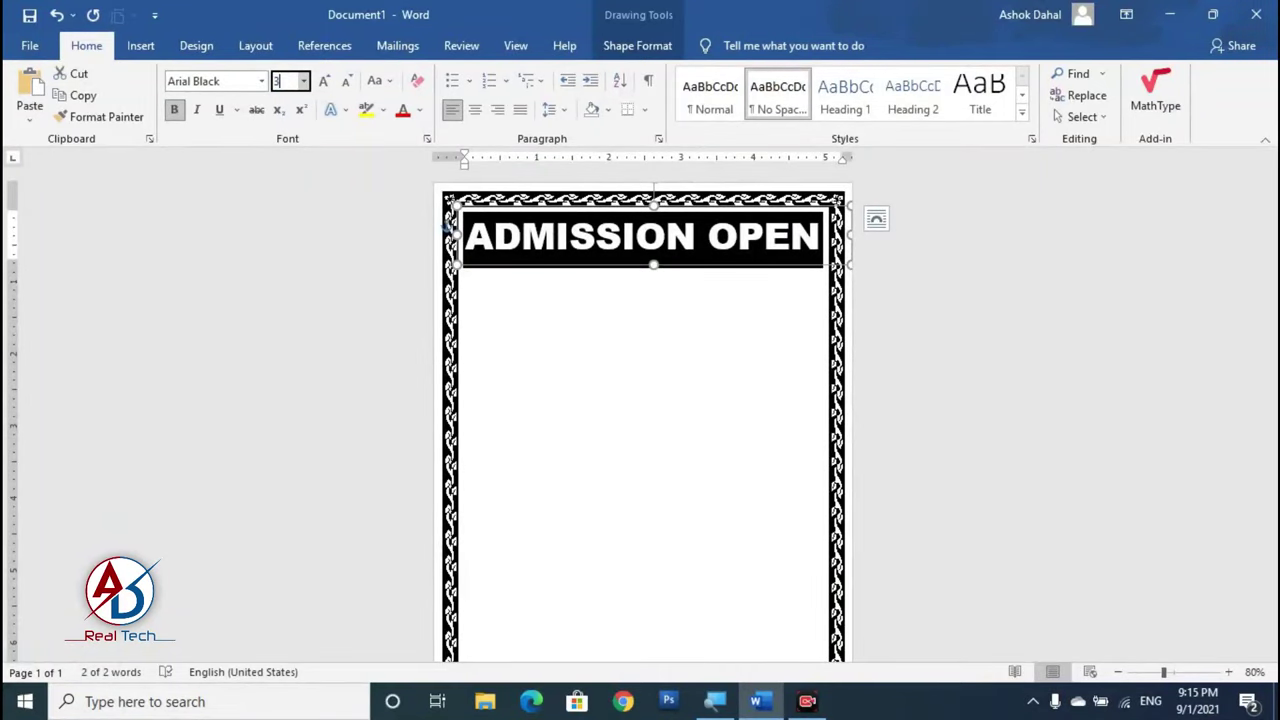
pyautogui.write('34')
pyautogui.press('Return')
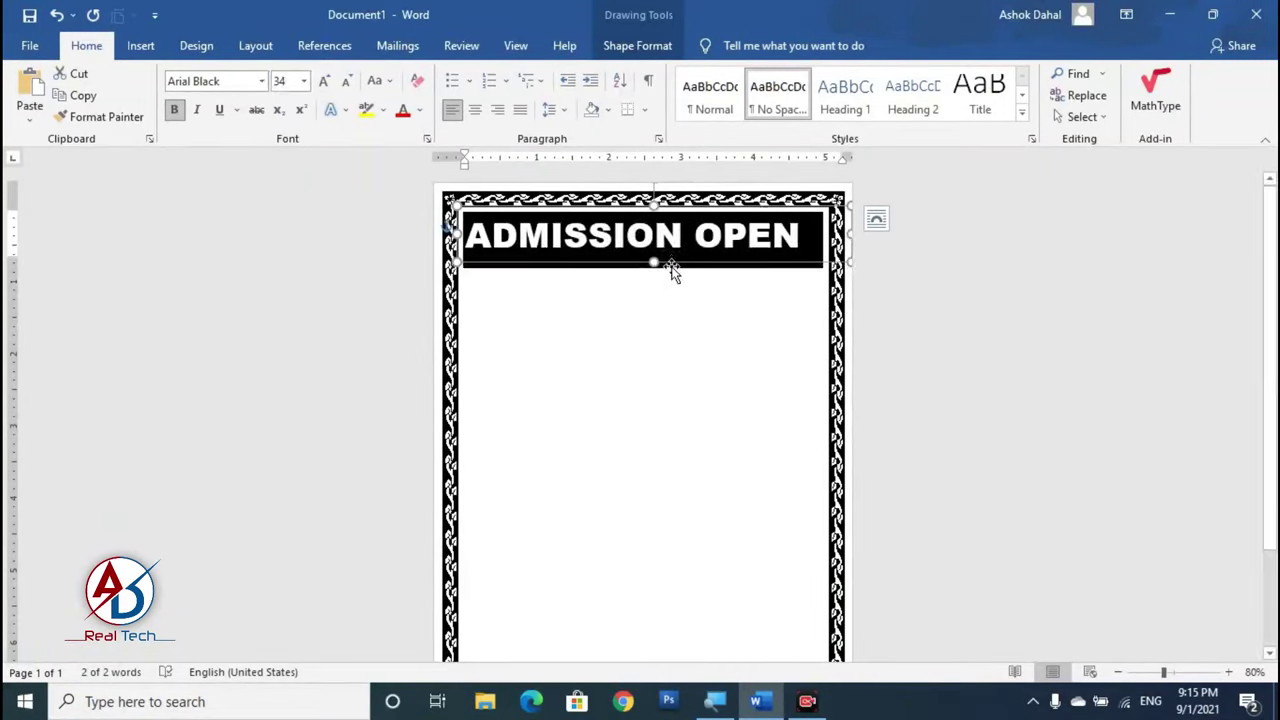
pyautogui.press('Right')
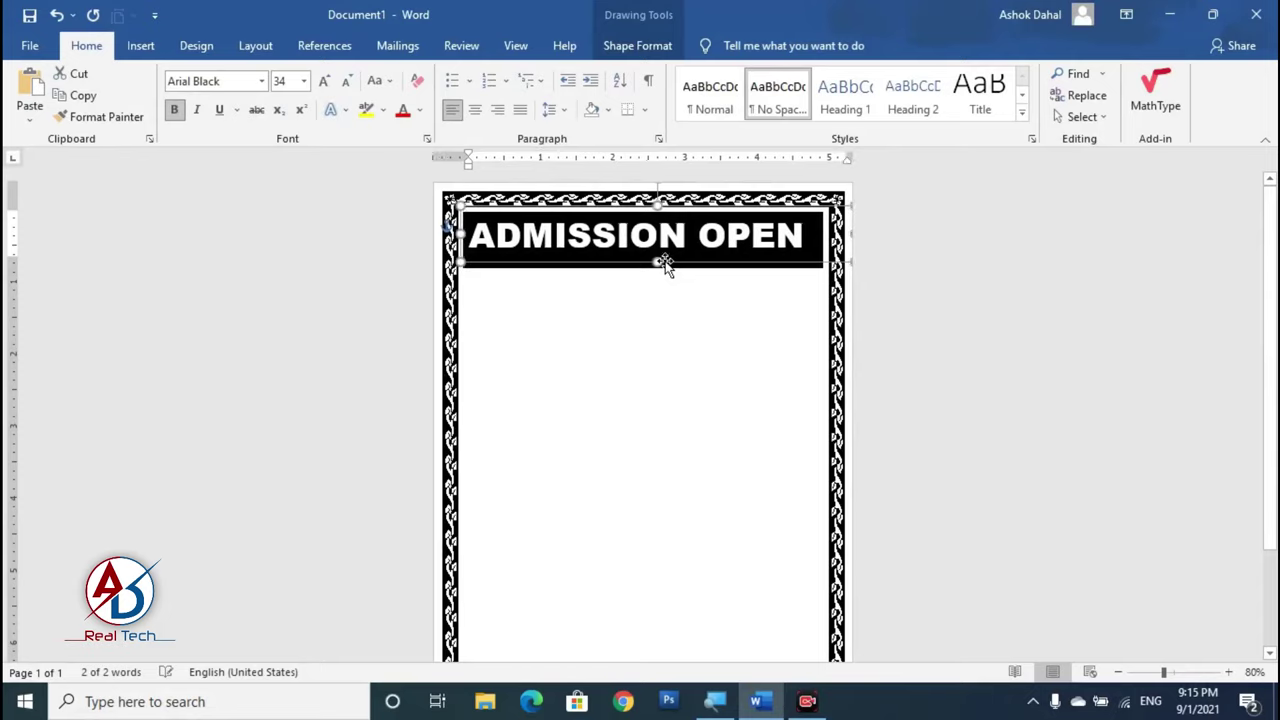
pyautogui.press('Right')
pyautogui.press('Right')
pyautogui.press('Right')
pyautogui.press('Right')
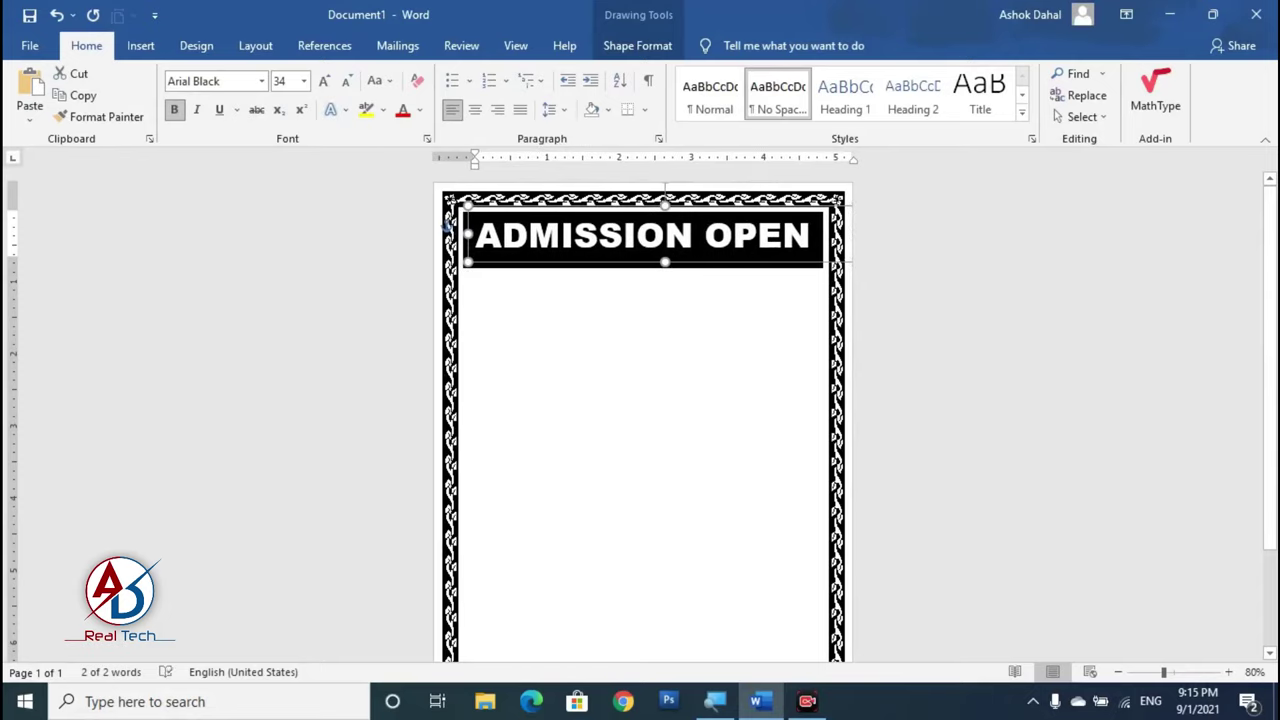
pyautogui.press('Right')
pyautogui.press('Left')
# Raise the banner's bottom edge to make the black bar slimmer
pyautogui.keyDown('ctrl'); pyautogui.scroll(1, 550, 270); pyautogui.keyUp('ctrl')
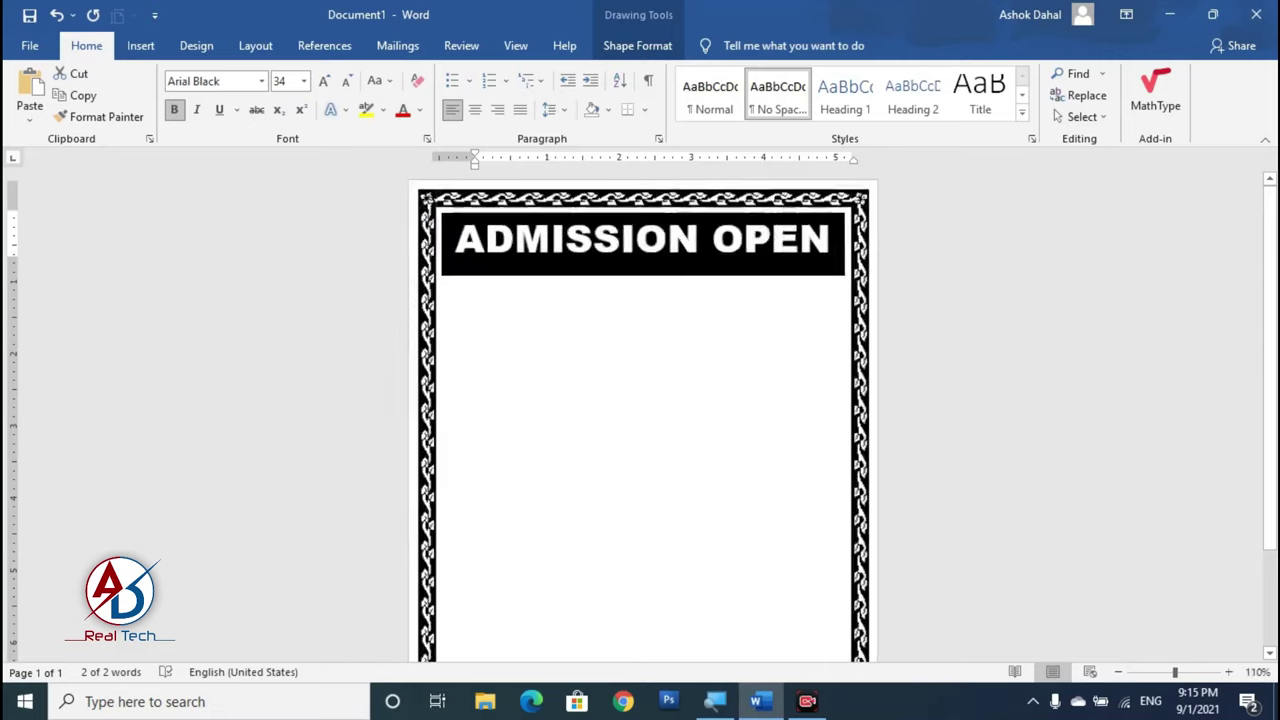
pyautogui.keyDown('ctrl'); pyautogui.scroll(4, 550, 270); pyautogui.keyUp('ctrl')
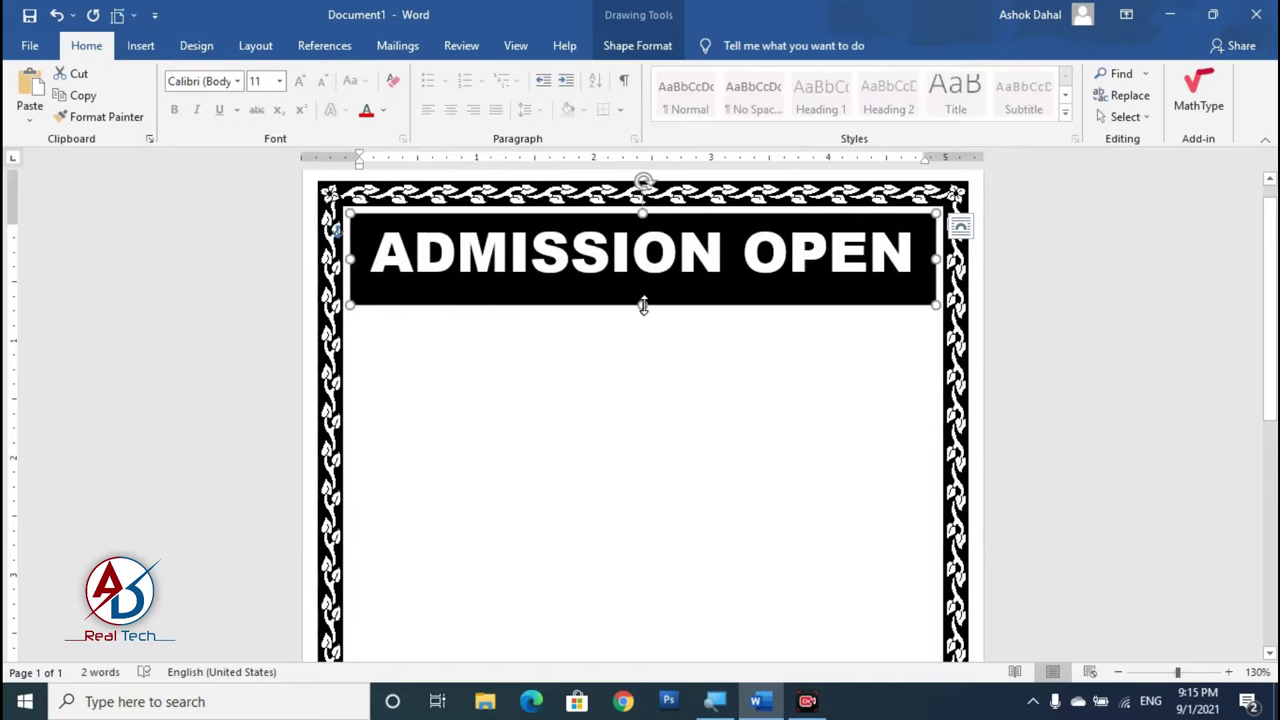
pyautogui.moveTo(642, 305); pyautogui.dragTo(642, 286)
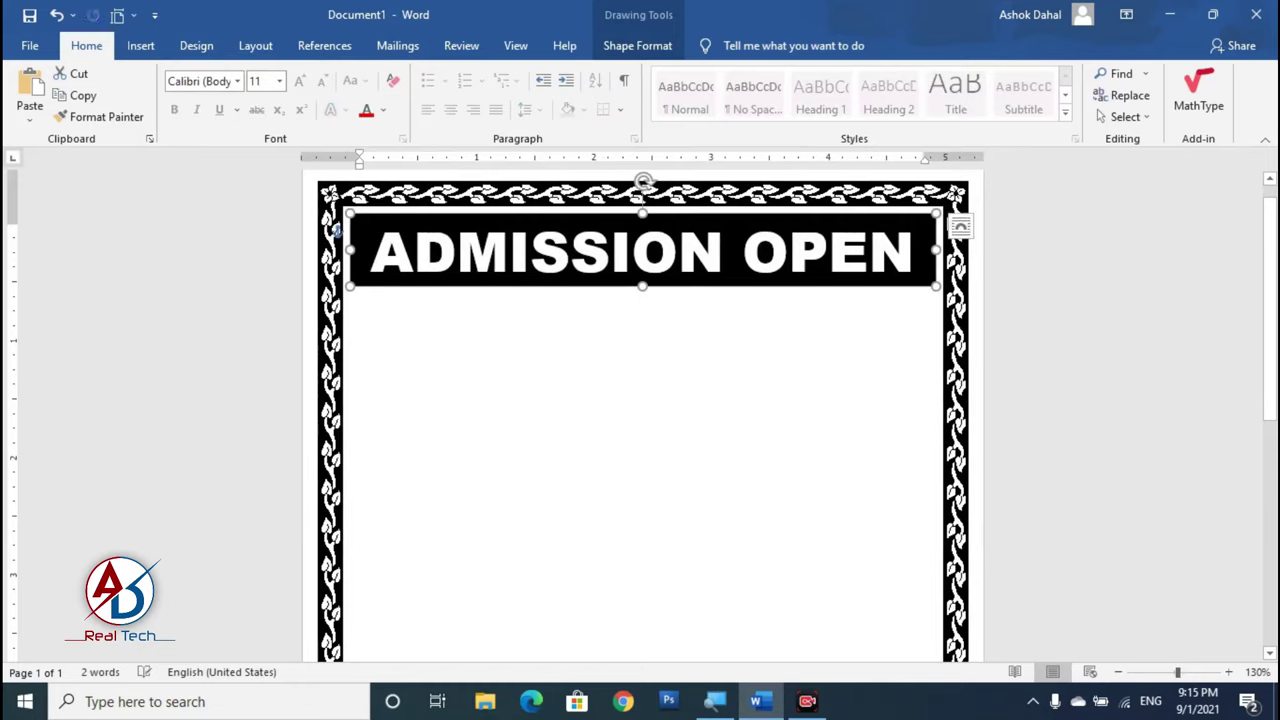
pyautogui.click(665, 205)
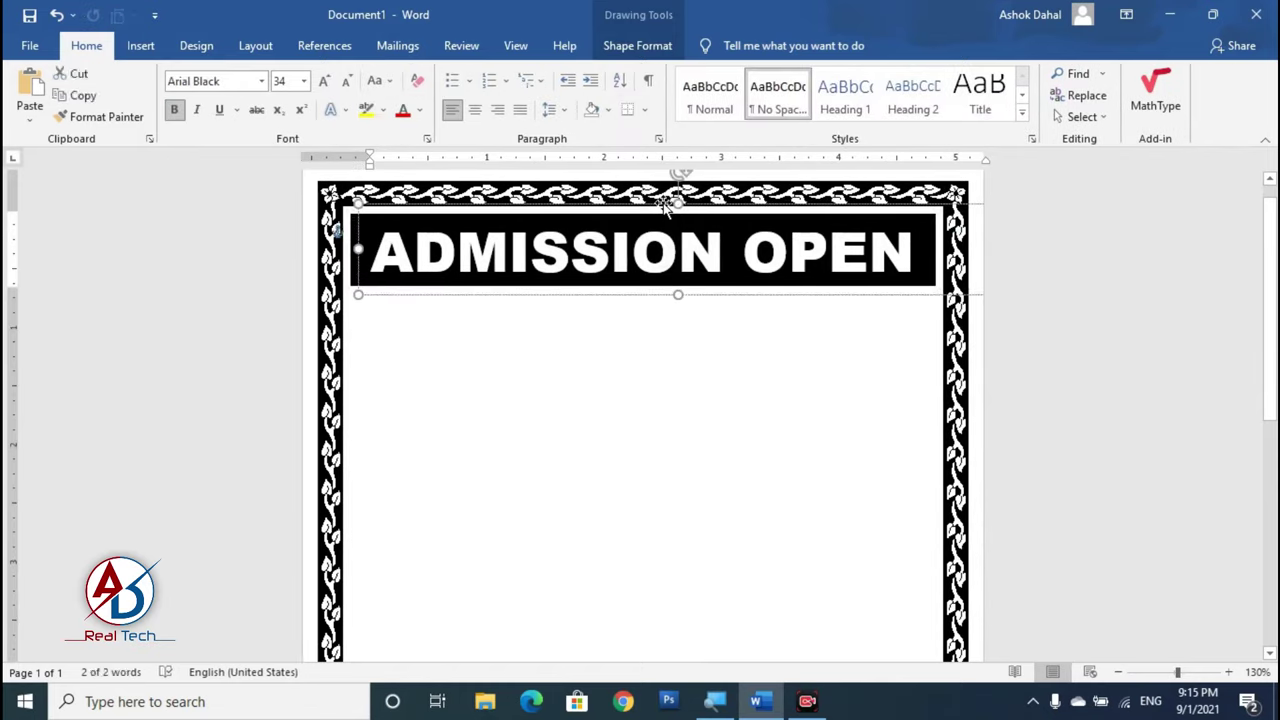
pyautogui.click(810, 258)
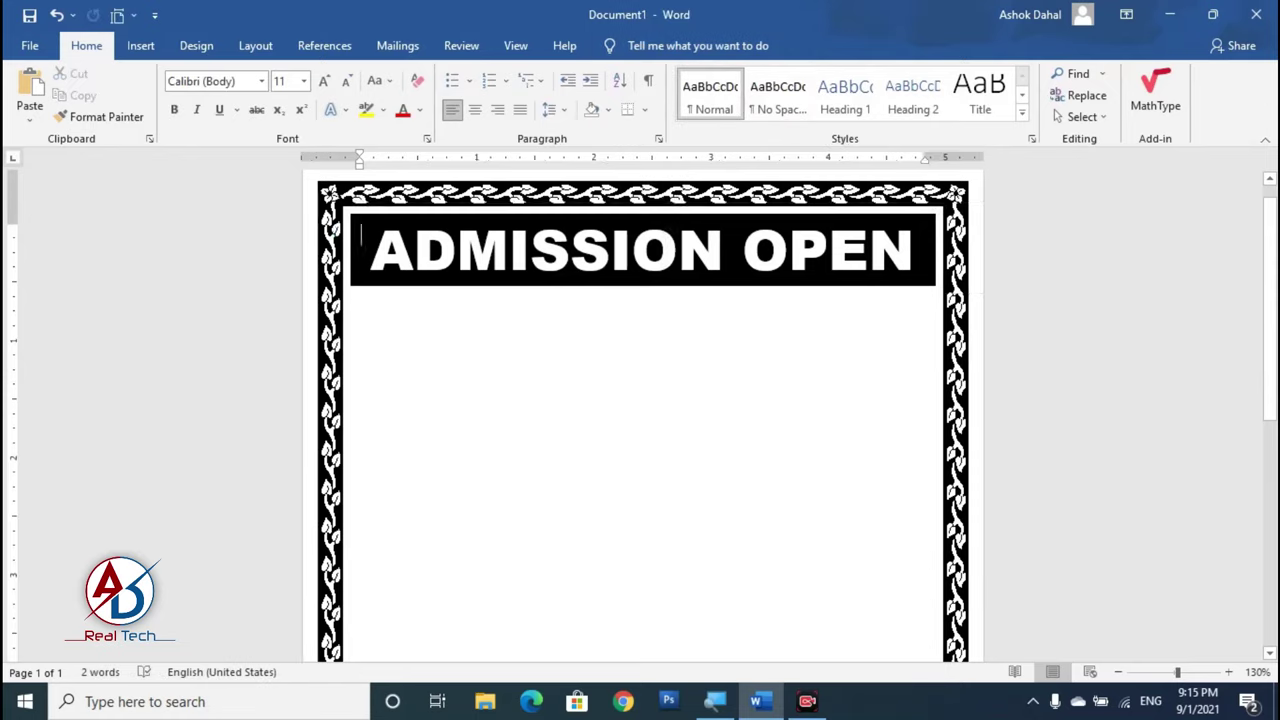
pyautogui.scroll(-6, 810, 258)
pyautogui.scroll(-2, 810, 258)
pyautogui.scroll(2, 810, 258)
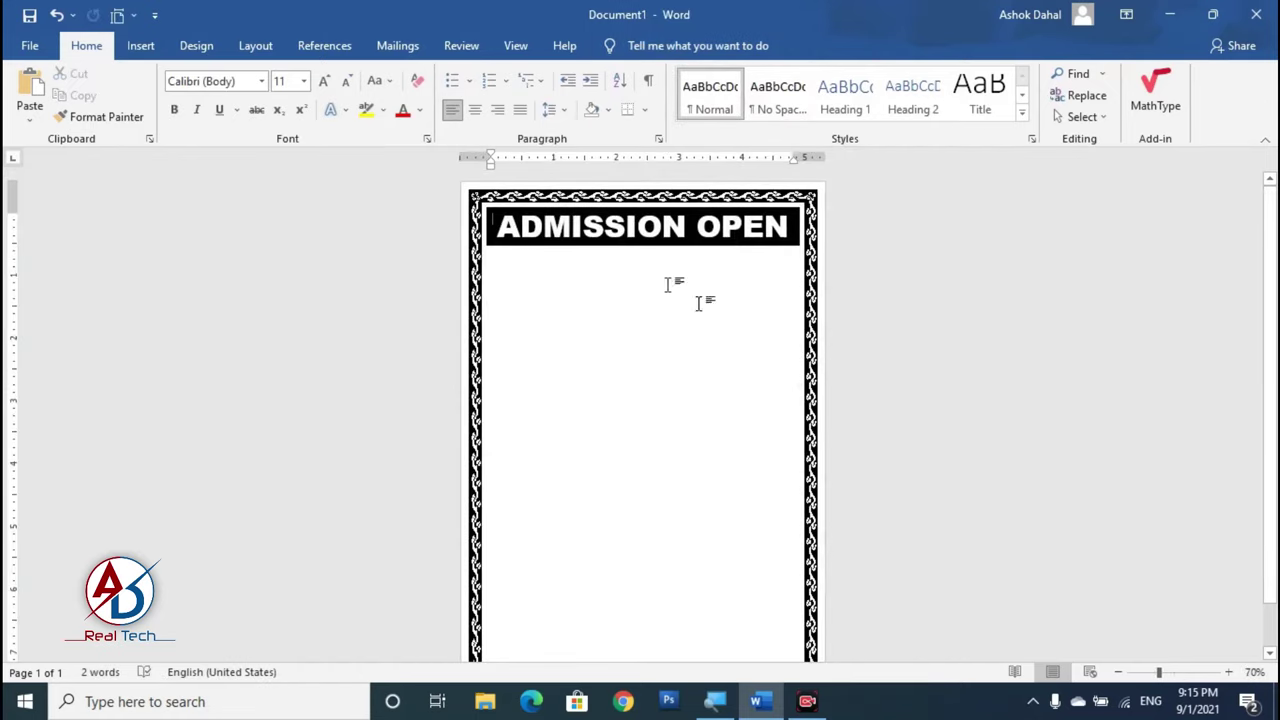
pyautogui.keyDown('ctrl'); pyautogui.scroll(2, 439, 381); pyautogui.keyUp('ctrl')
pyautogui.keyDown('ctrl'); pyautogui.scroll(2, 434, 285); pyautogui.keyUp('ctrl')
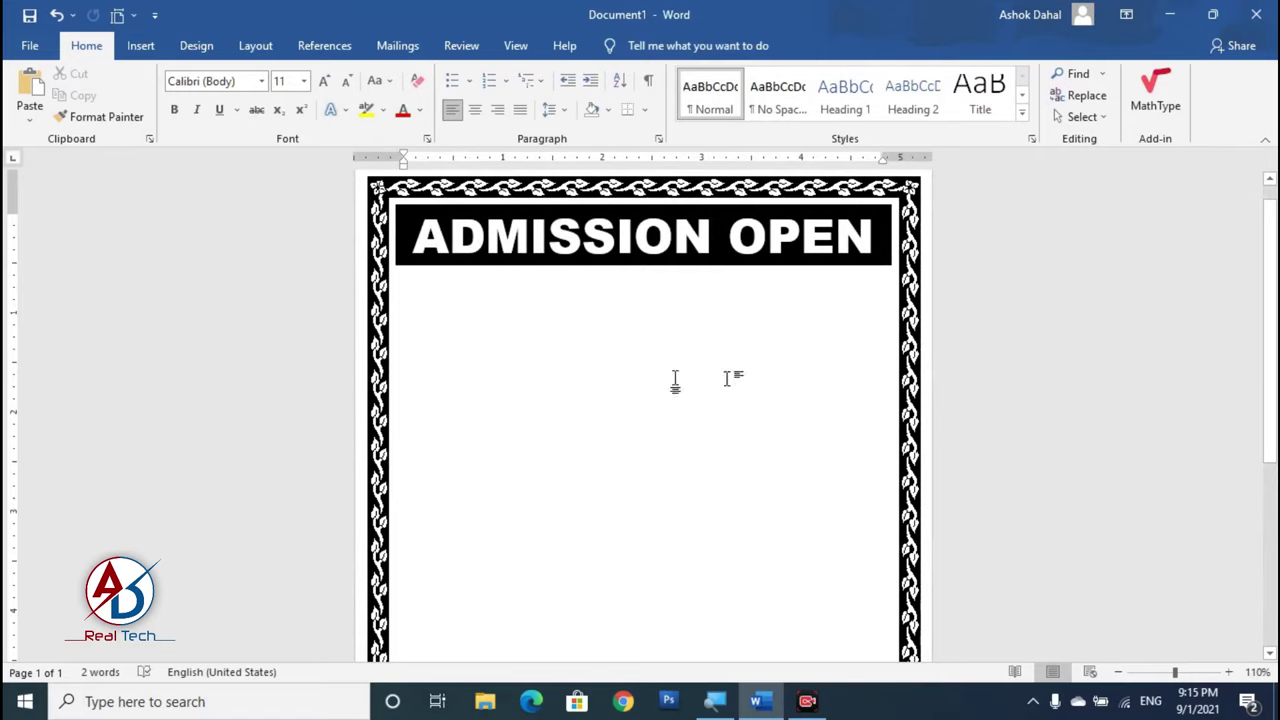
pyautogui.click(140, 46)
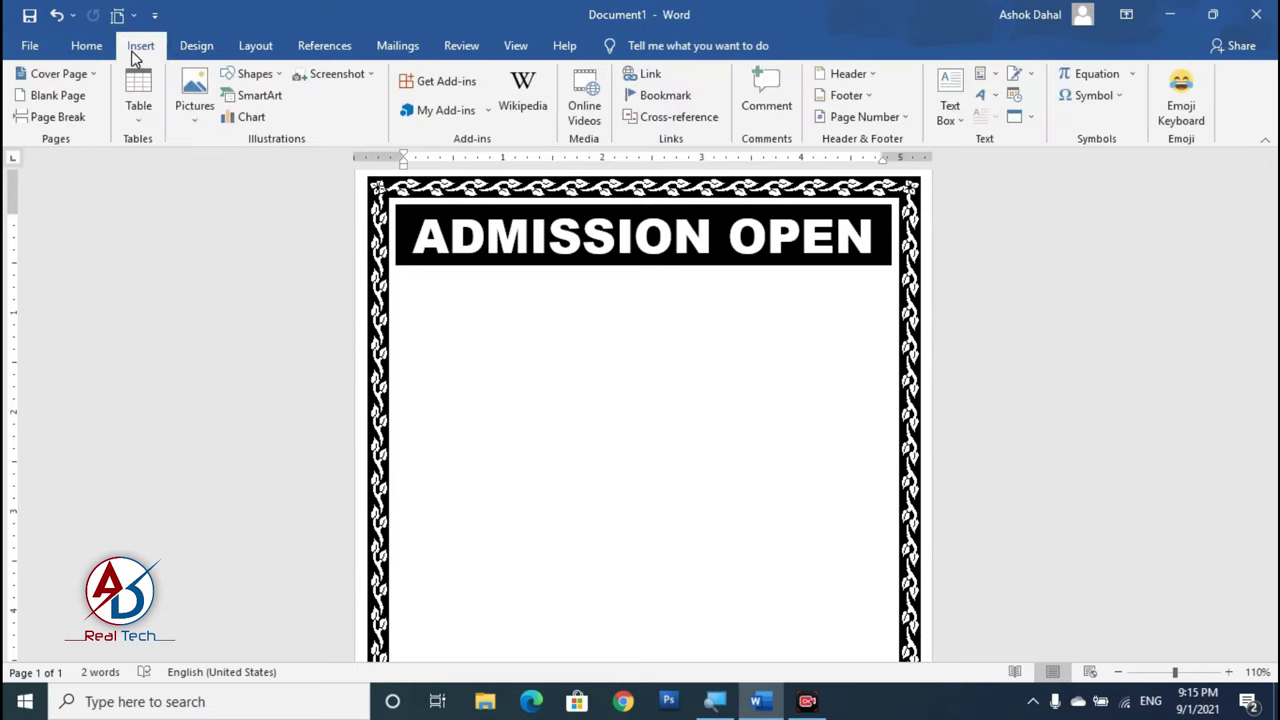
# Insert another plain black WordArt box with No Spacing and move it below the banner
pyautogui.click(982, 95)
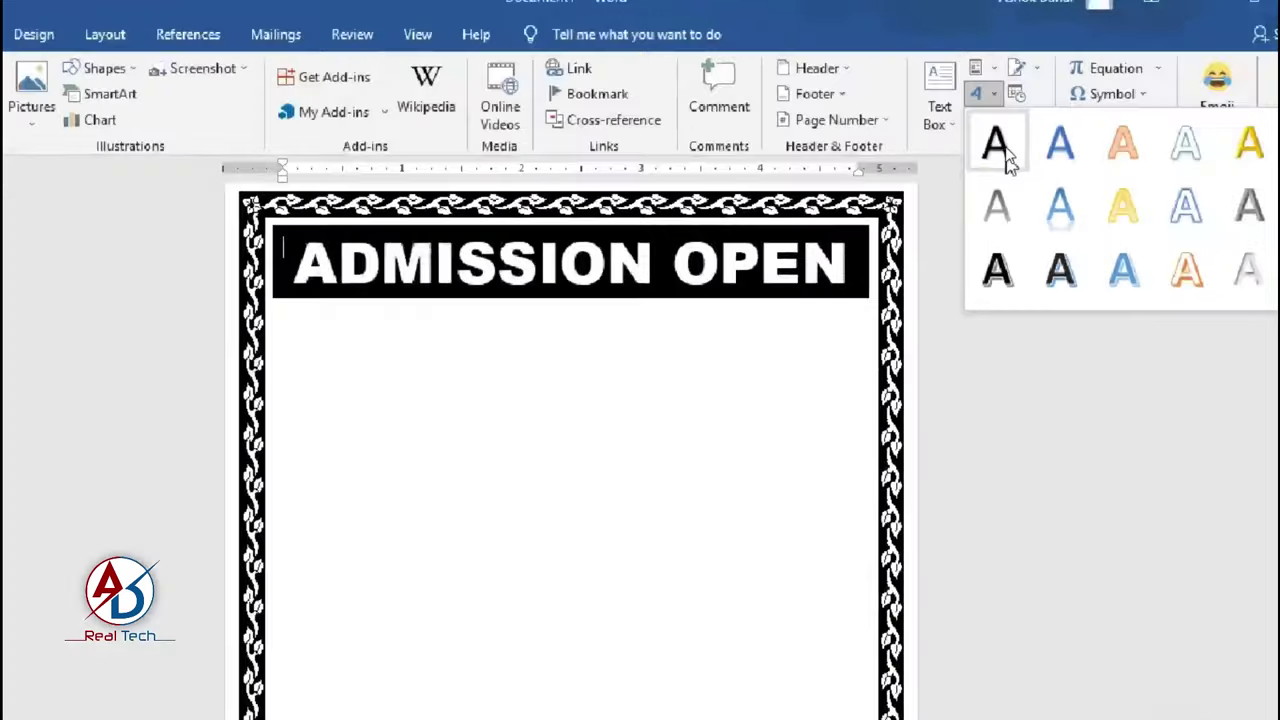
pyautogui.click(1012, 165)
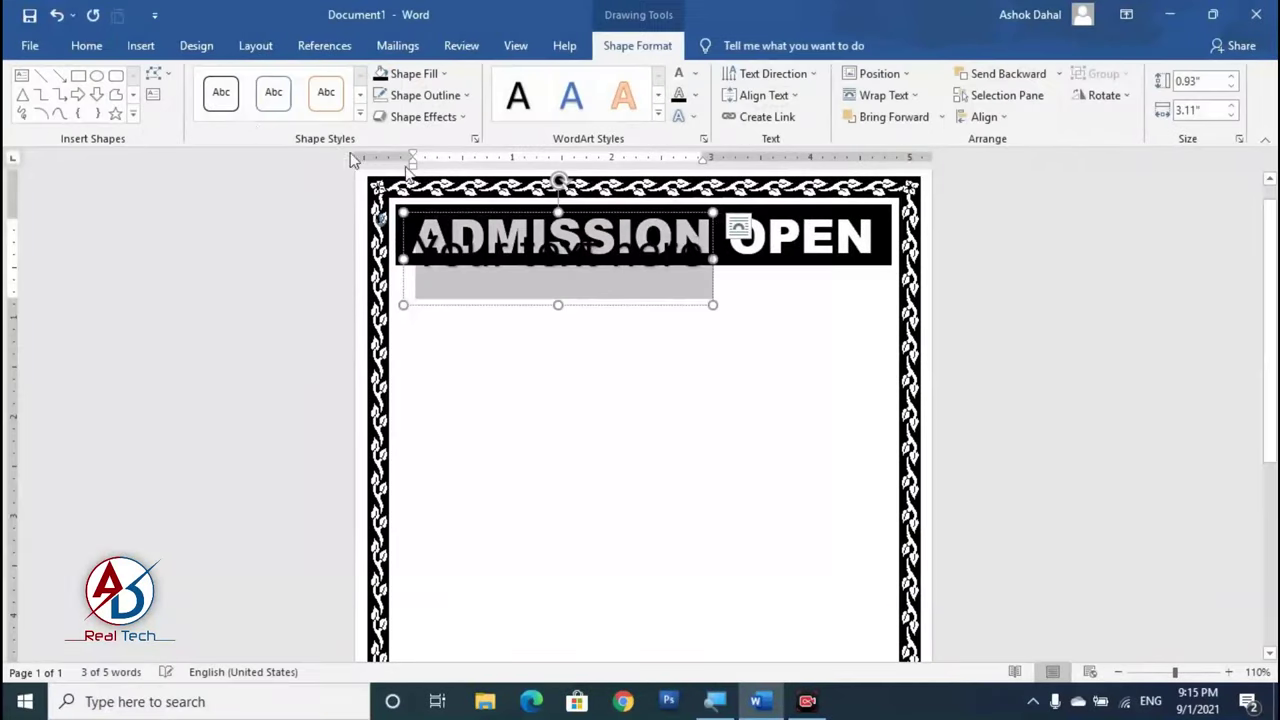
pyautogui.click(80, 48)
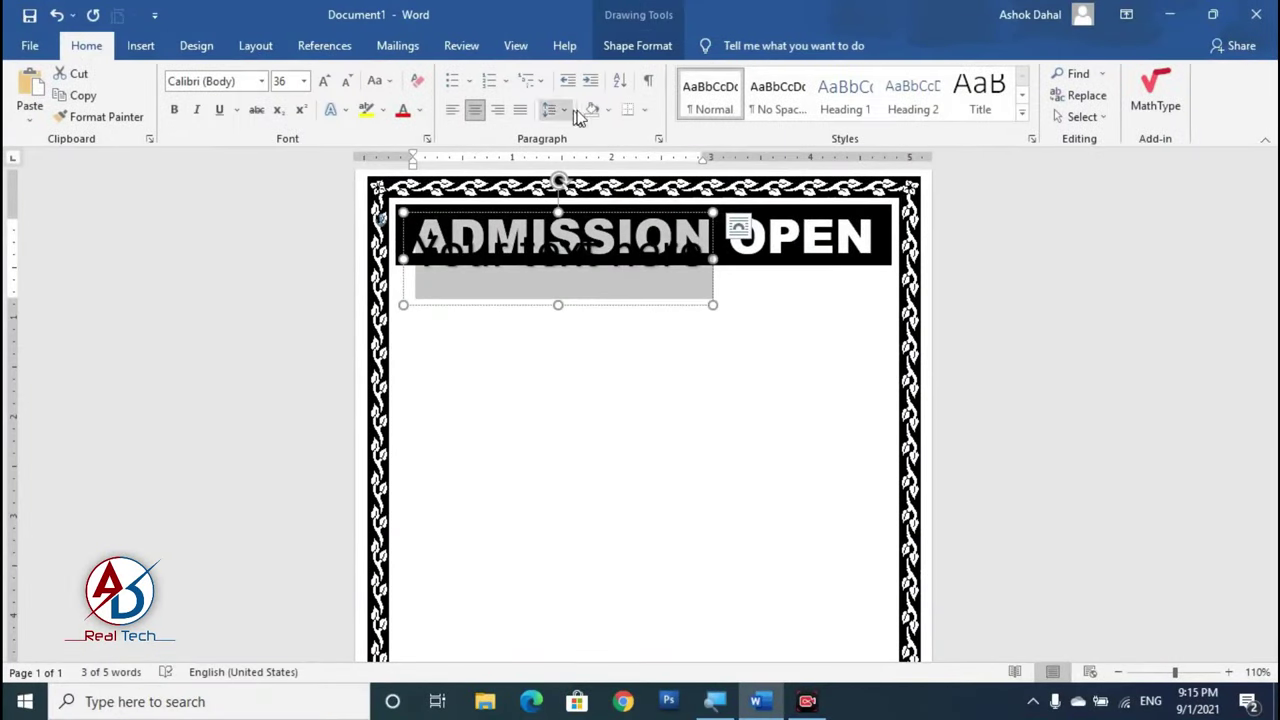
pyautogui.click(778, 98)
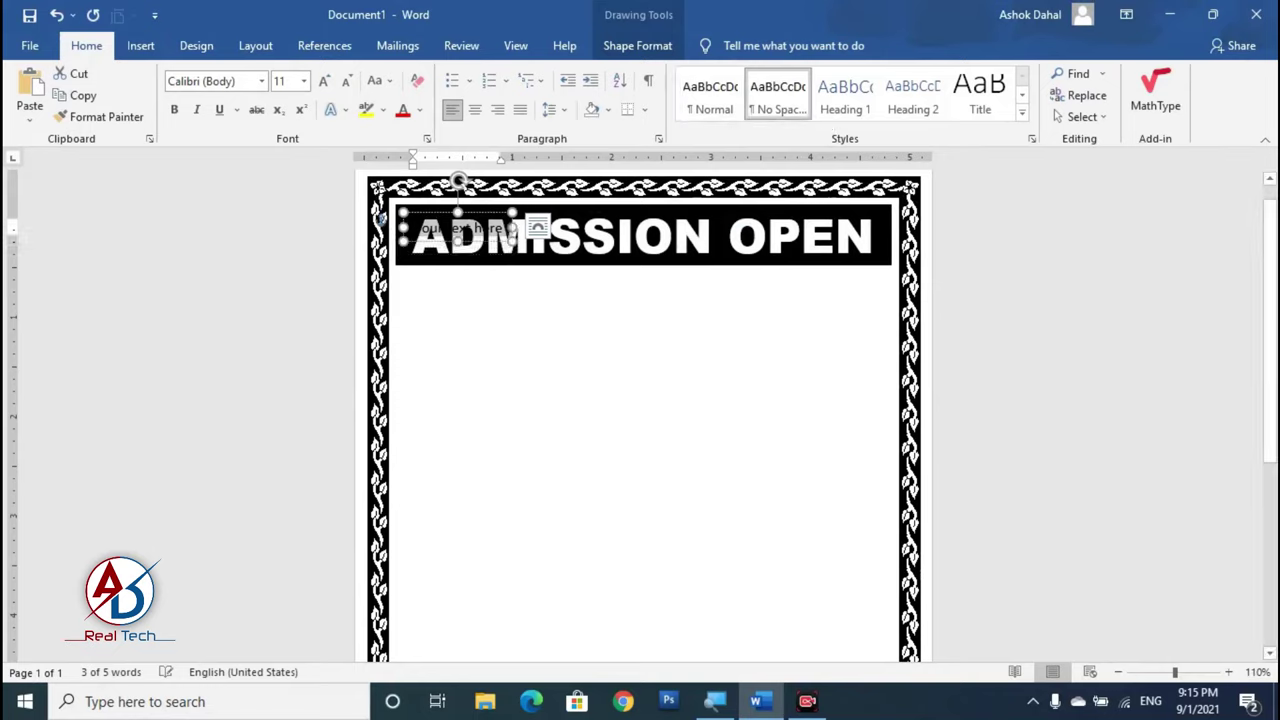
pyautogui.moveTo(483, 213); pyautogui.dragTo(474, 273)
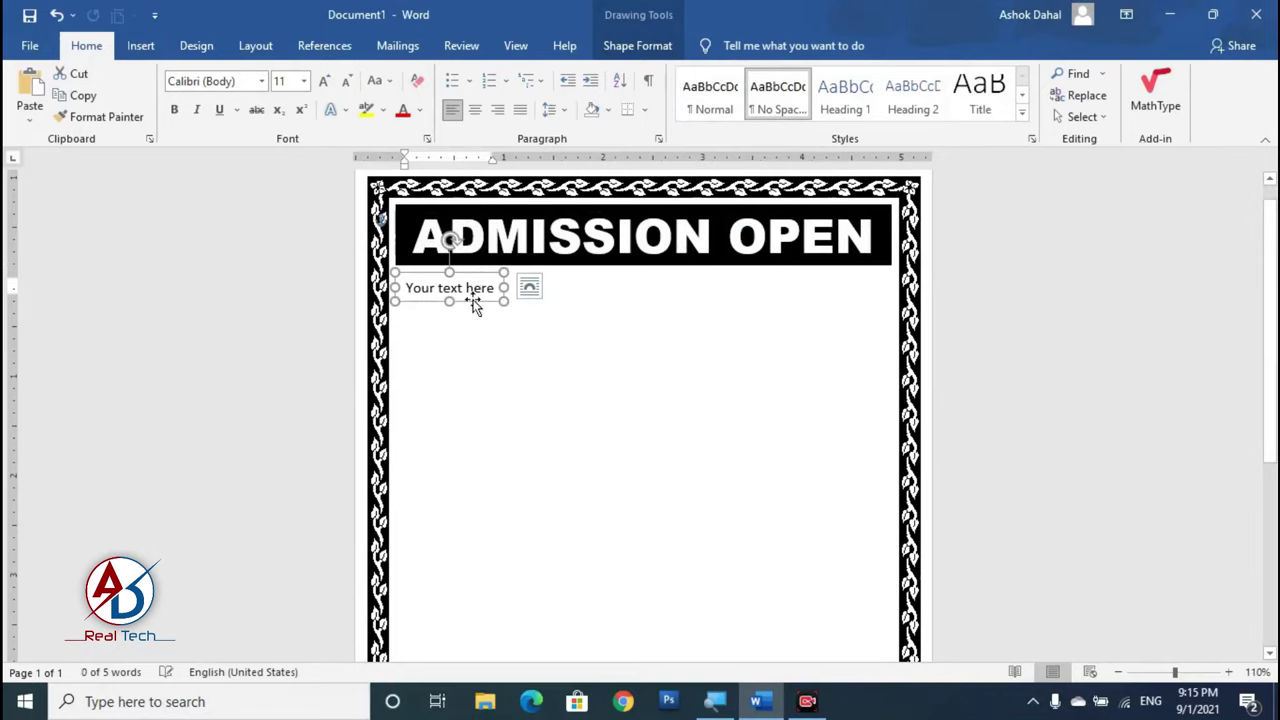
# Replace the placeholder with 'Class 1 To F.Sc. FA'
pyautogui.hotkey('ctrl', 'a')
pyautogui.press('BackSpace')
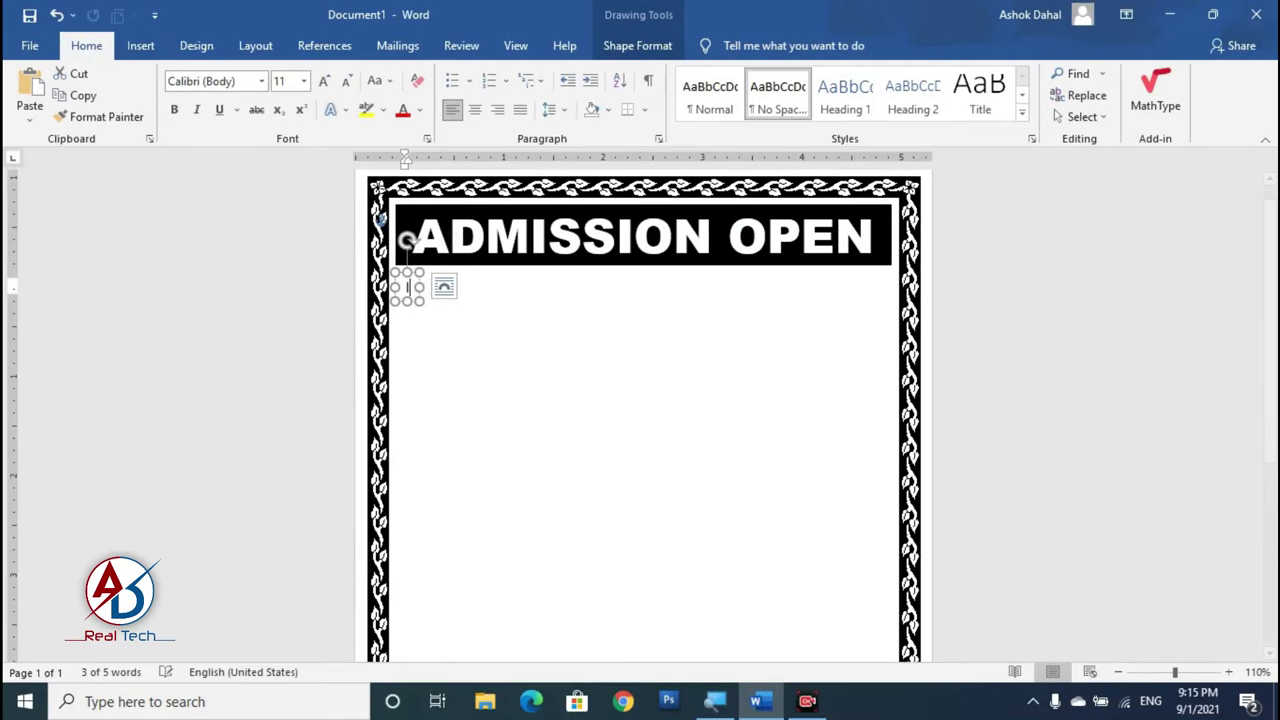
pyautogui.write('cla')
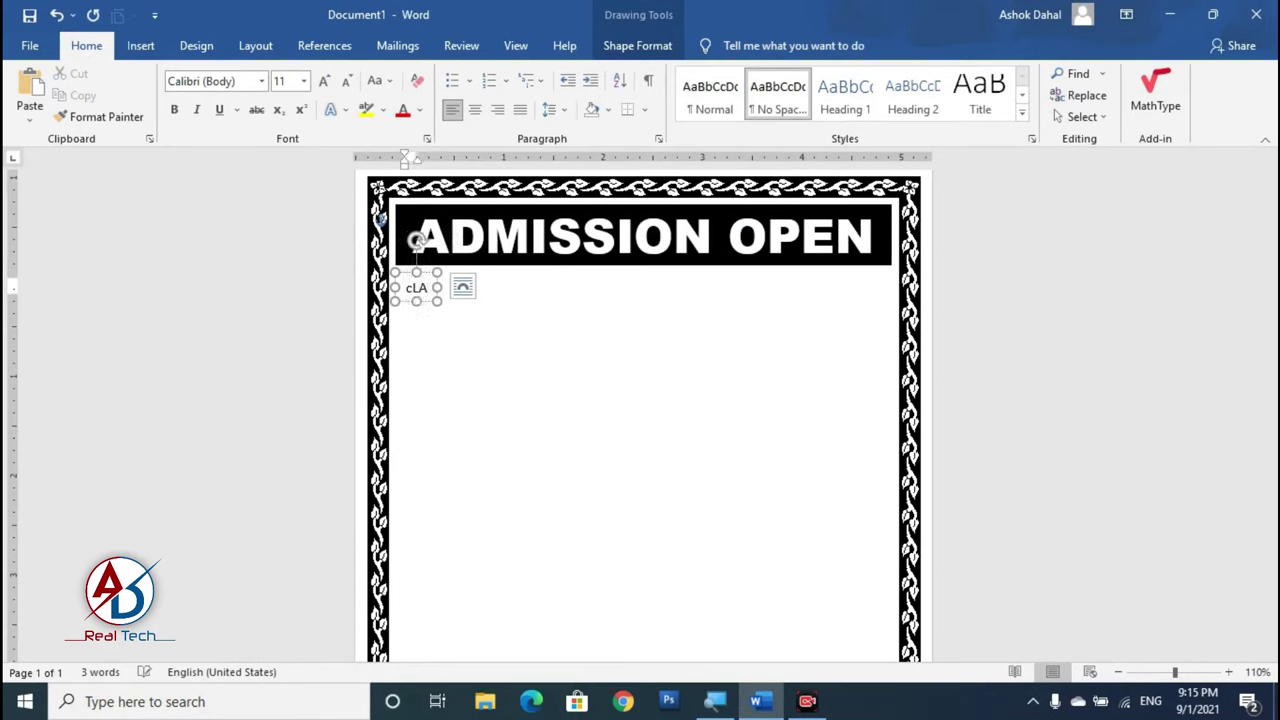
pyautogui.write('ss')
pyautogui.press('BackSpace')
pyautogui.press('BackSpace')
pyautogui.press('BackSpace')
pyautogui.press('BackSpace')
pyautogui.press('BackSpace')
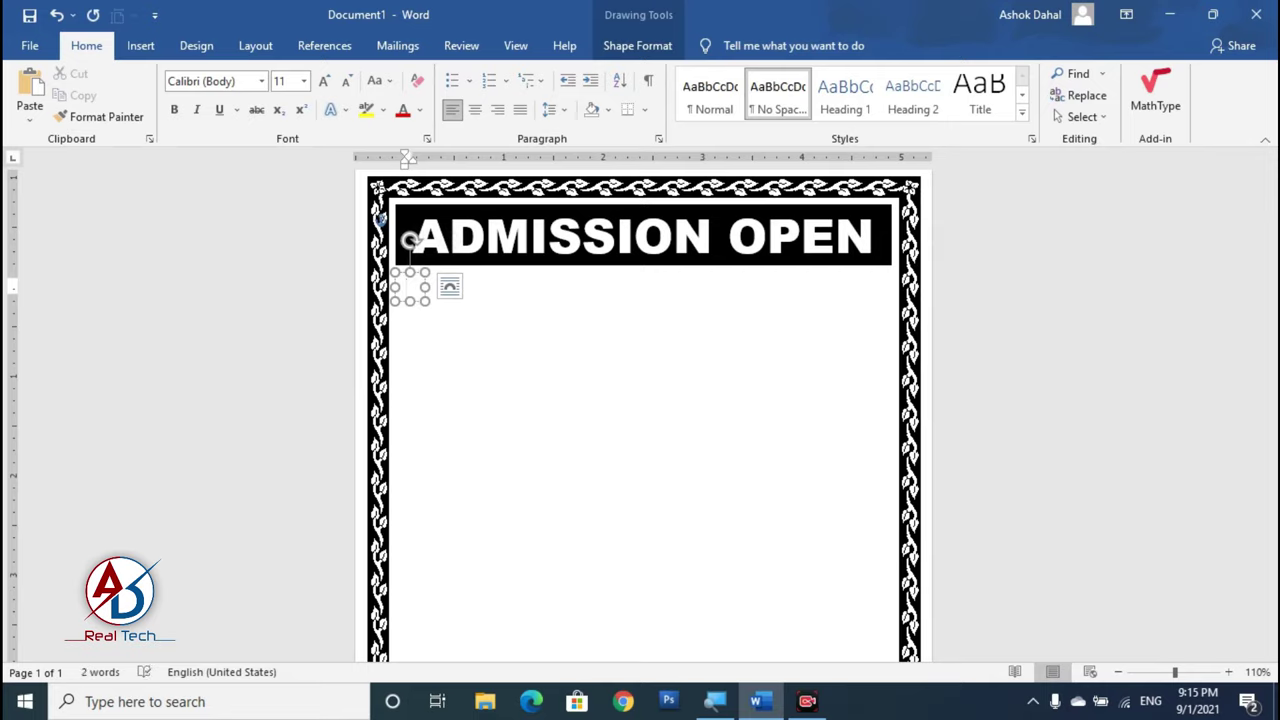
pyautogui.write('Class')
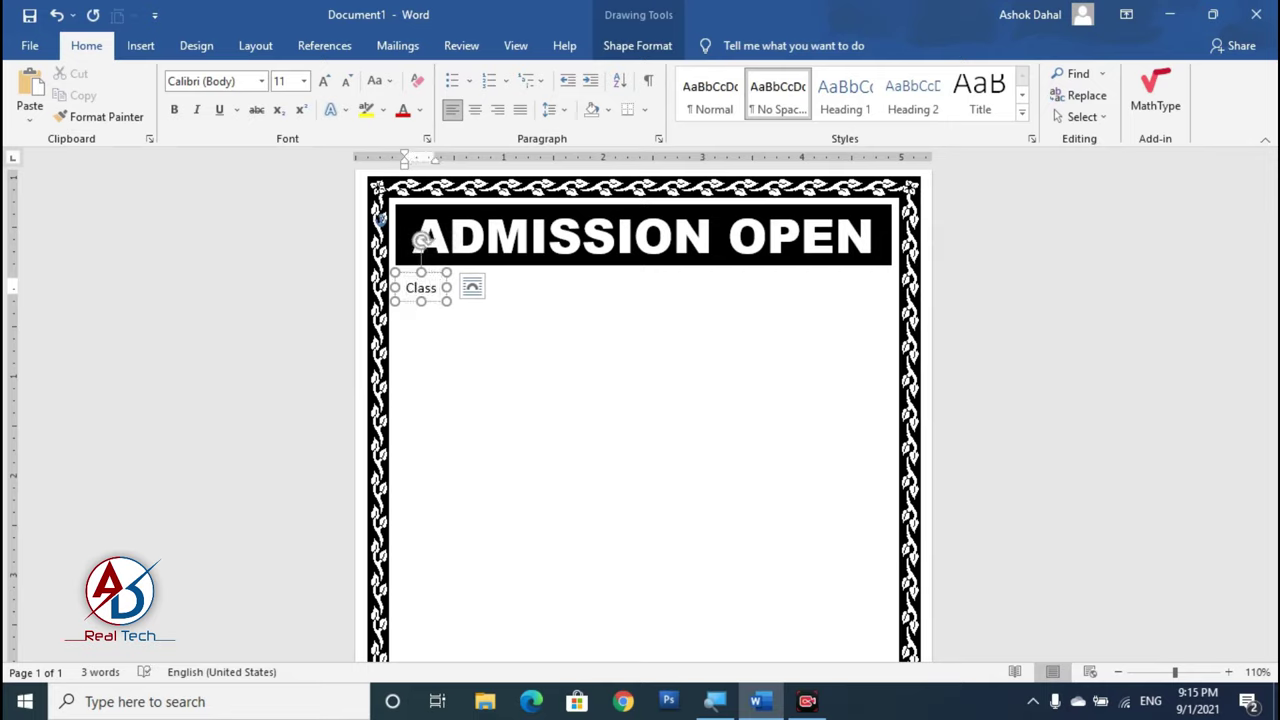
pyautogui.write(' 1 To')
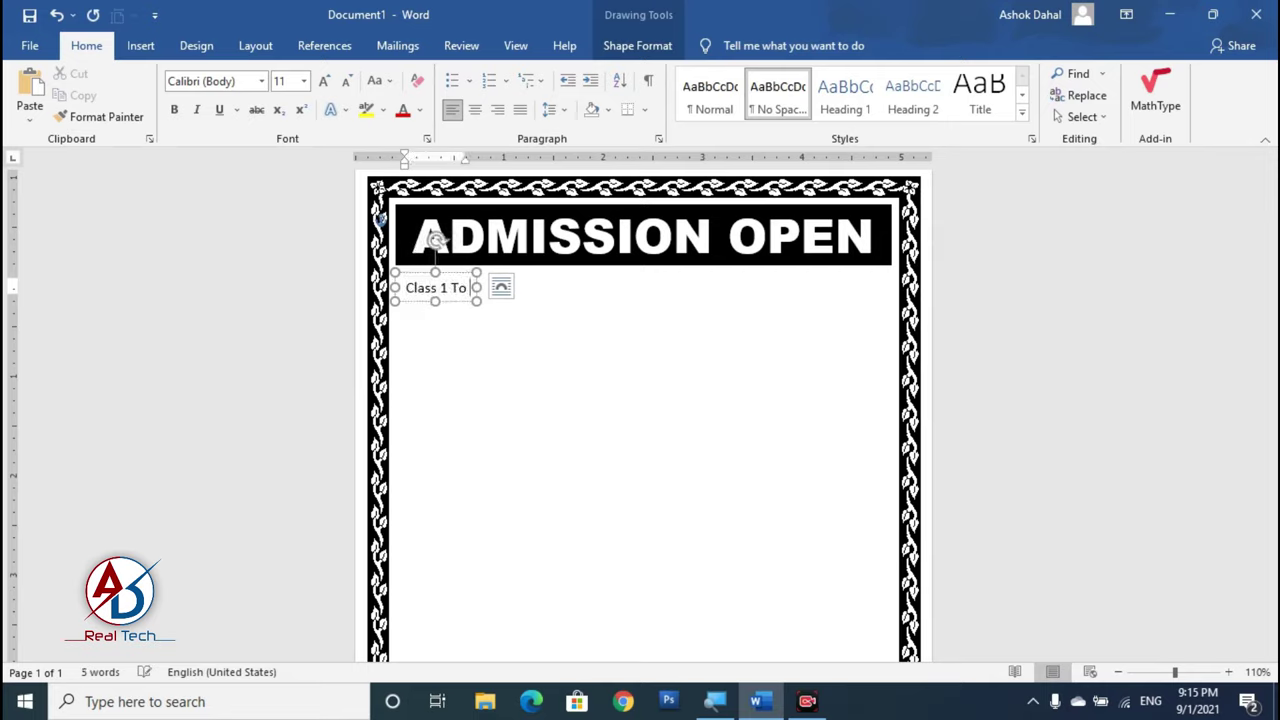
pyautogui.write(' F.')
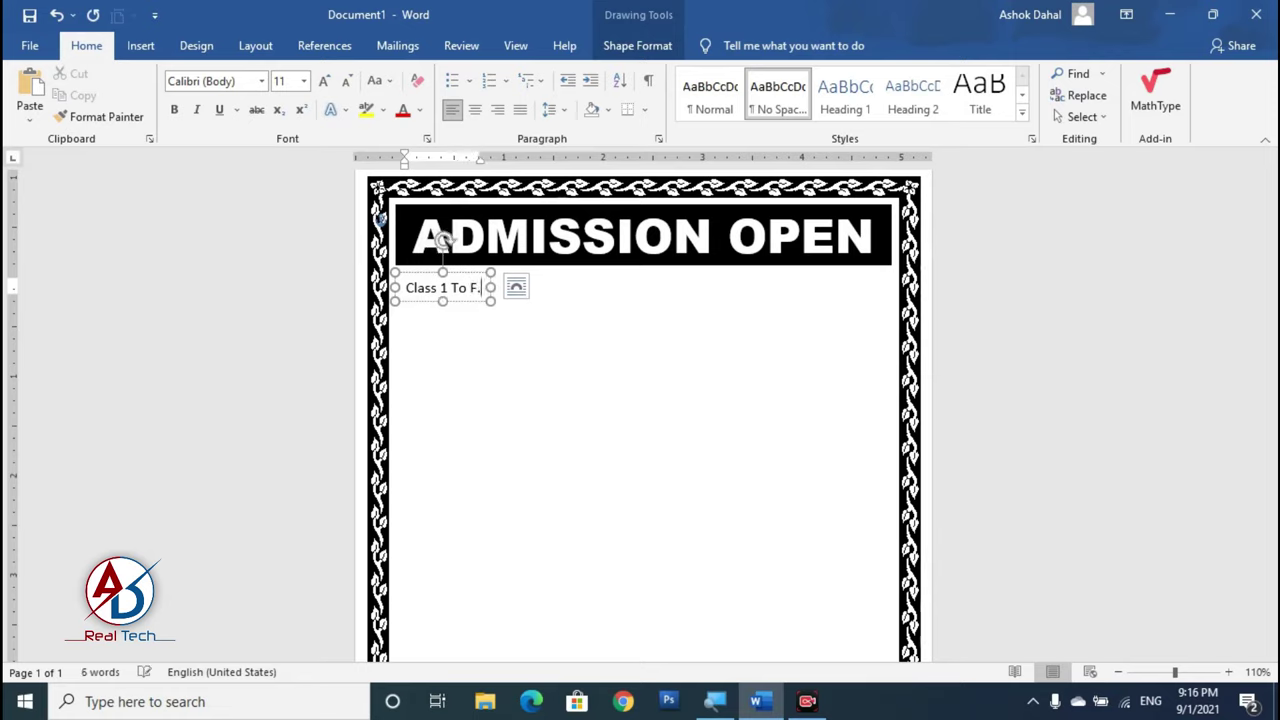
pyautogui.write('Sc')
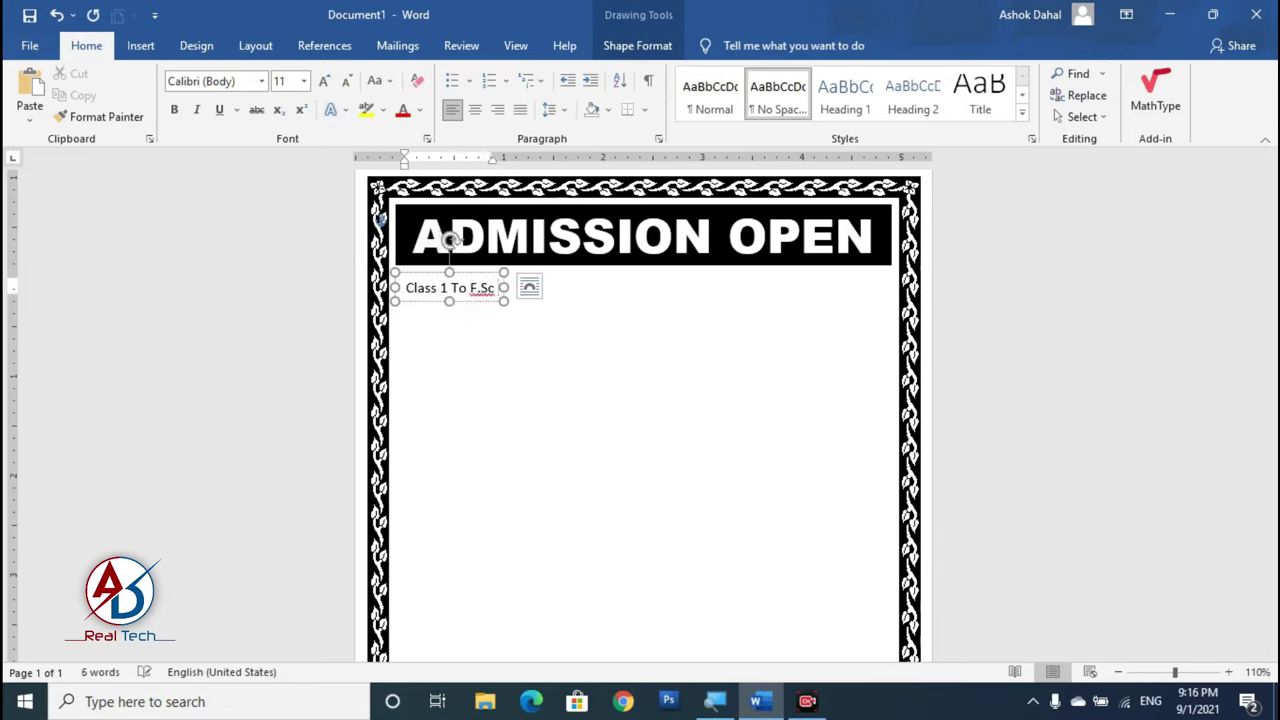
pyautogui.write('.')
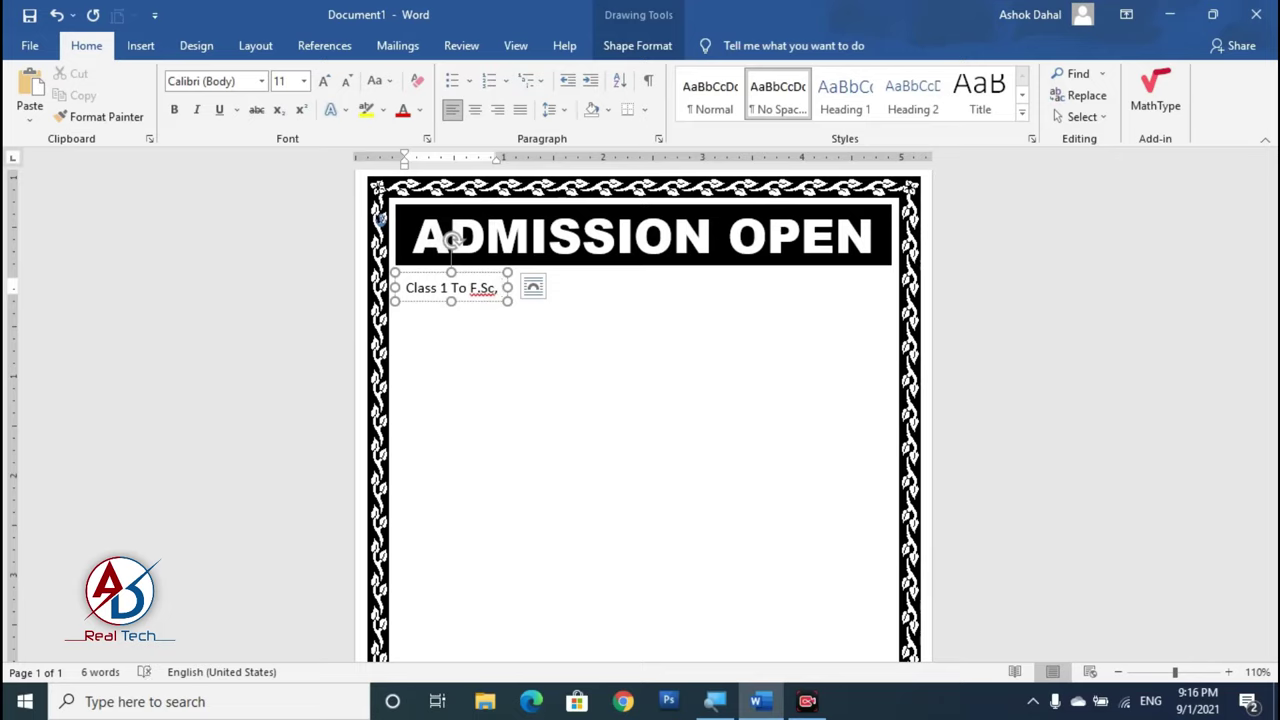
pyautogui.write(' FA')
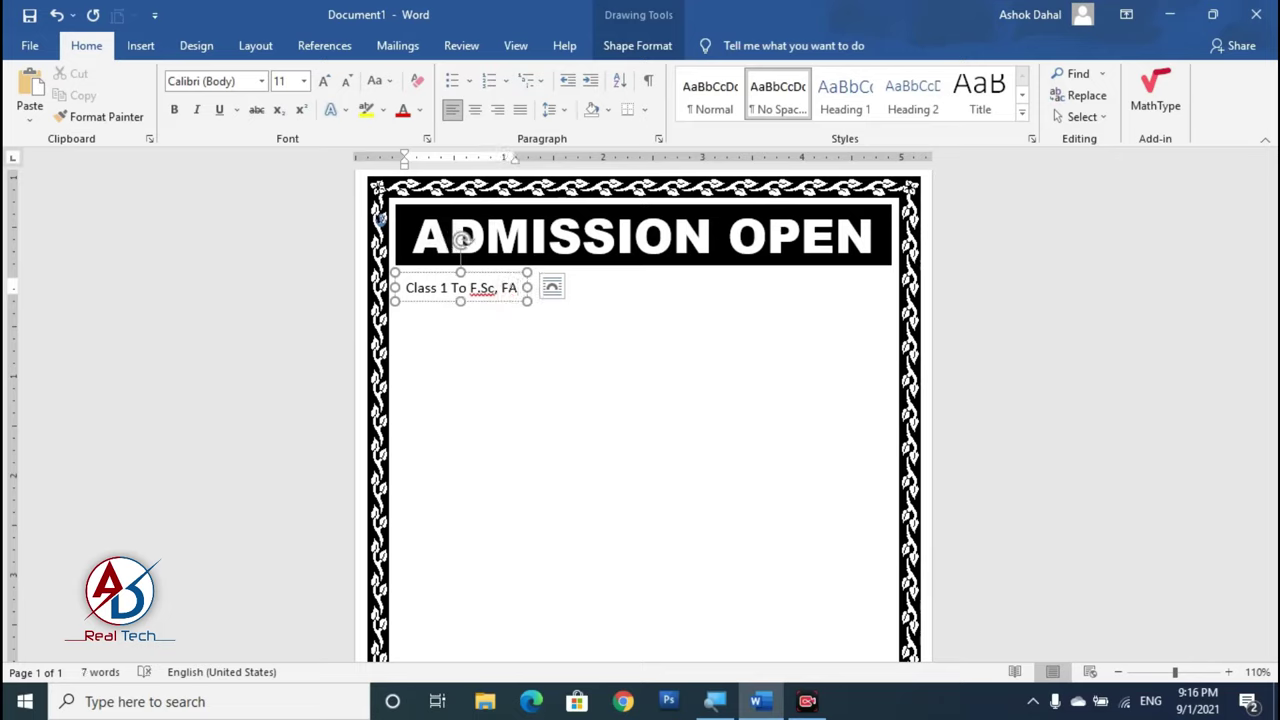
# Enlarge the class subtitle three steps with Grow Font
pyautogui.hotkey('ctrl', 'a')
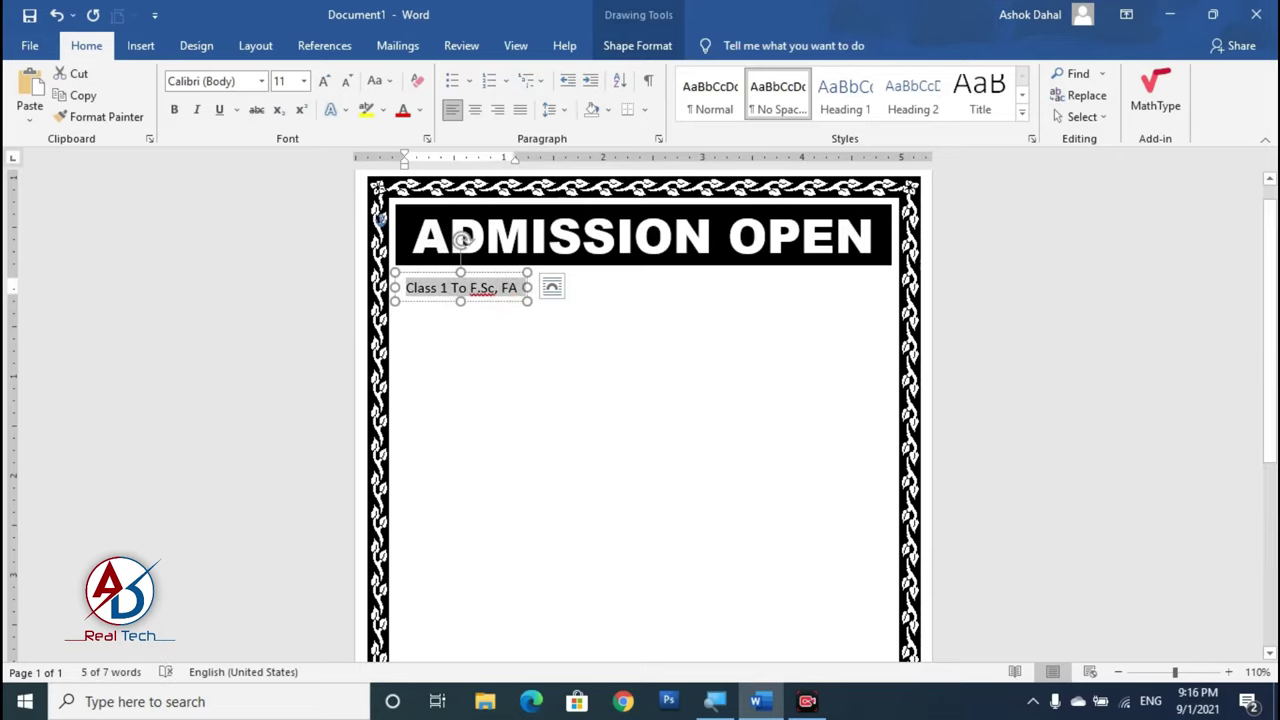
pyautogui.click(324, 81)
pyautogui.click(324, 81)
pyautogui.click(324, 81)
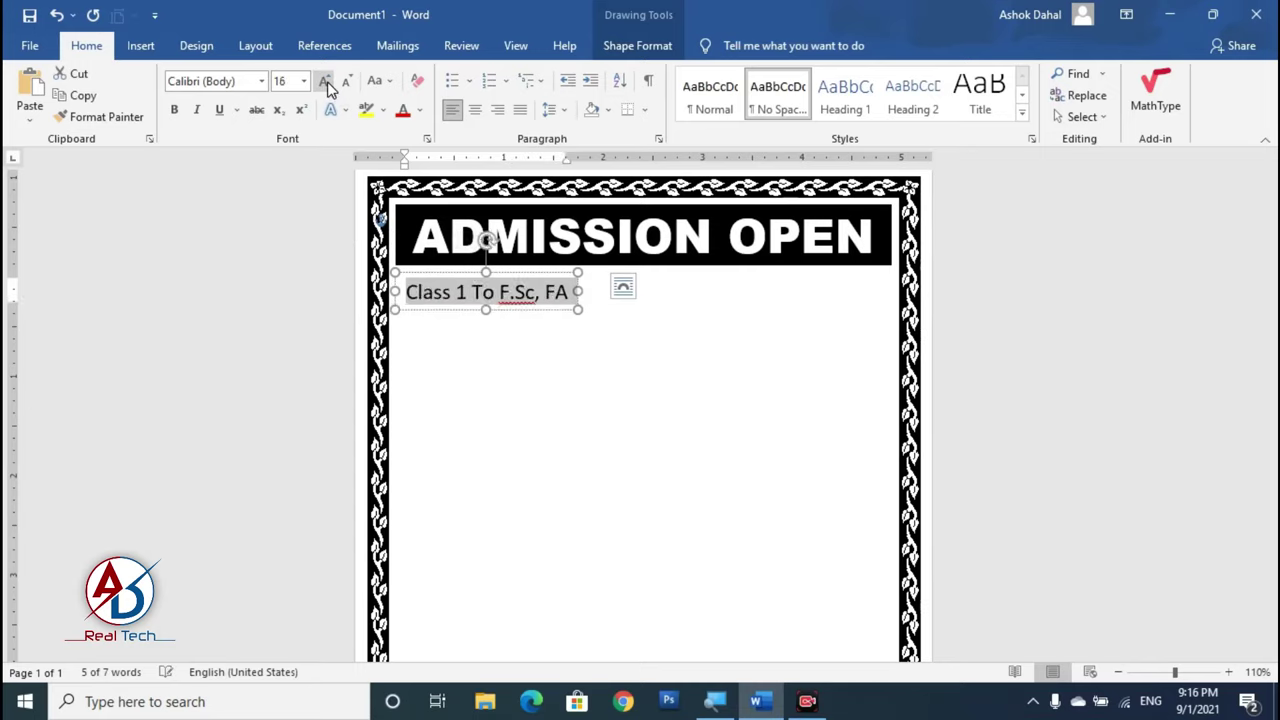
pyautogui.click(324, 81)
pyautogui.click(324, 81)
pyautogui.click(324, 81)
pyautogui.click(594, 463)
pyautogui.keyDown('ctrl'); pyautogui.scroll(-5, 594, 463); pyautogui.keyUp('ctrl')
pyautogui.keyDown('ctrl'); pyautogui.scroll(2, 686, 277); pyautogui.keyUp('ctrl')
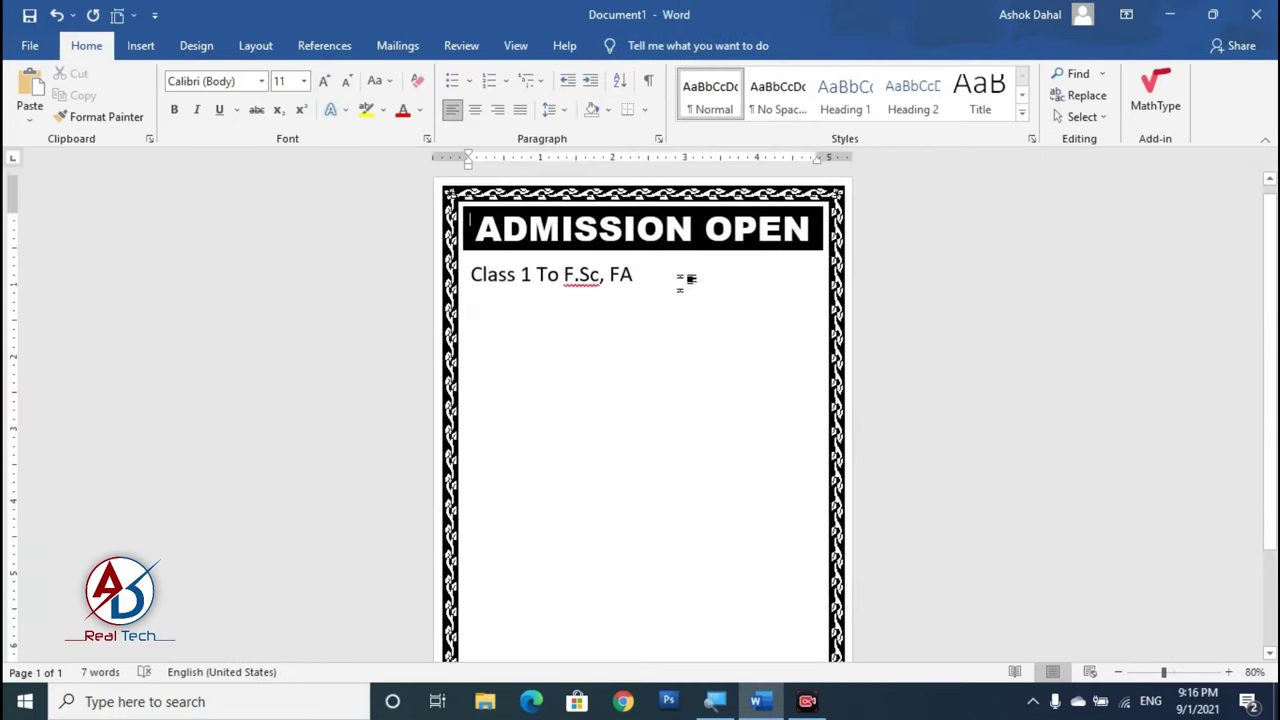
# Insert the student photo from D:\Design Templete\desktop file\Student image
pyautogui.click(138, 45)
pyautogui.click(208, 110)
pyautogui.click(260, 168)
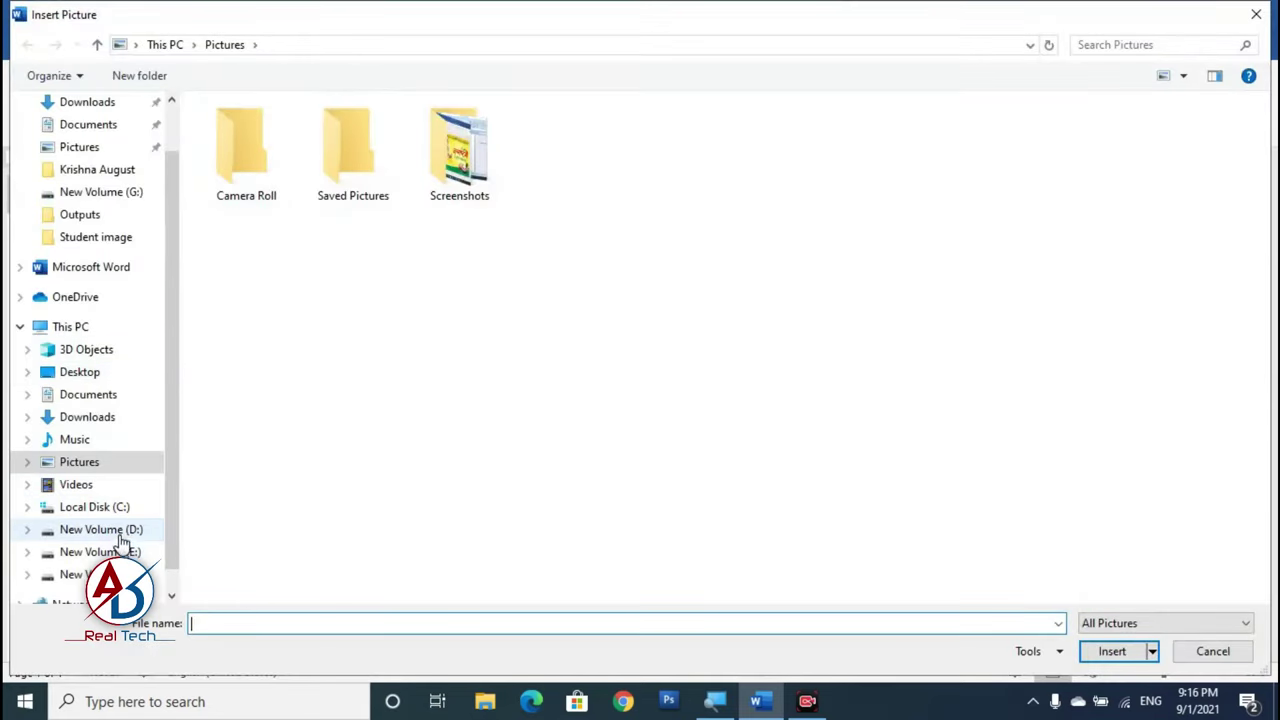
pyautogui.click(110, 530)
pyautogui.doubleClick(350, 165)
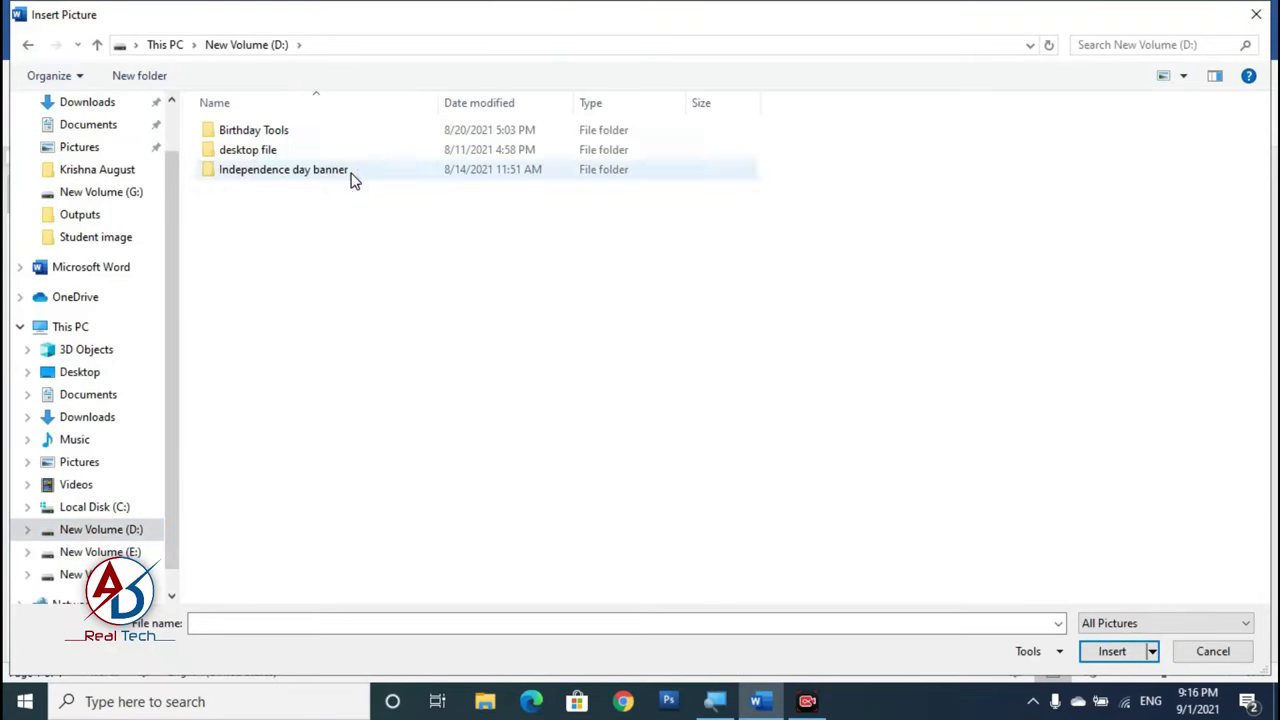
pyautogui.doubleClick(281, 155)
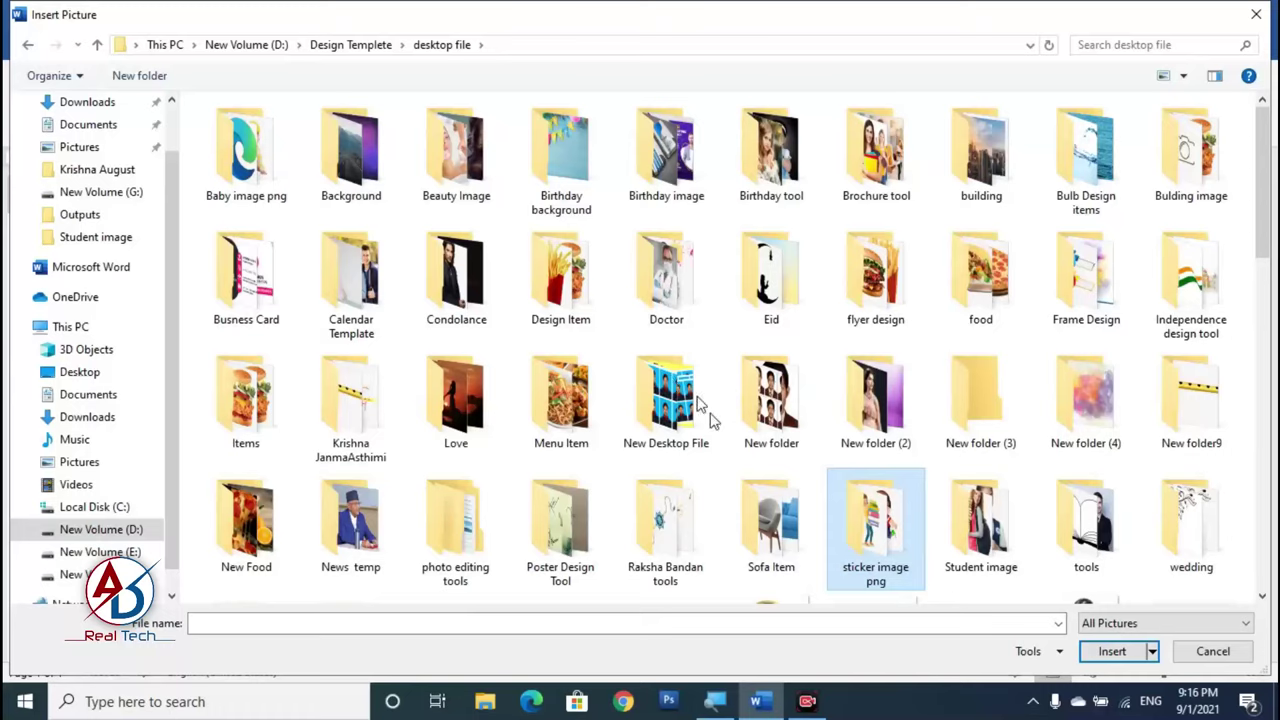
pyautogui.click(1110, 652)
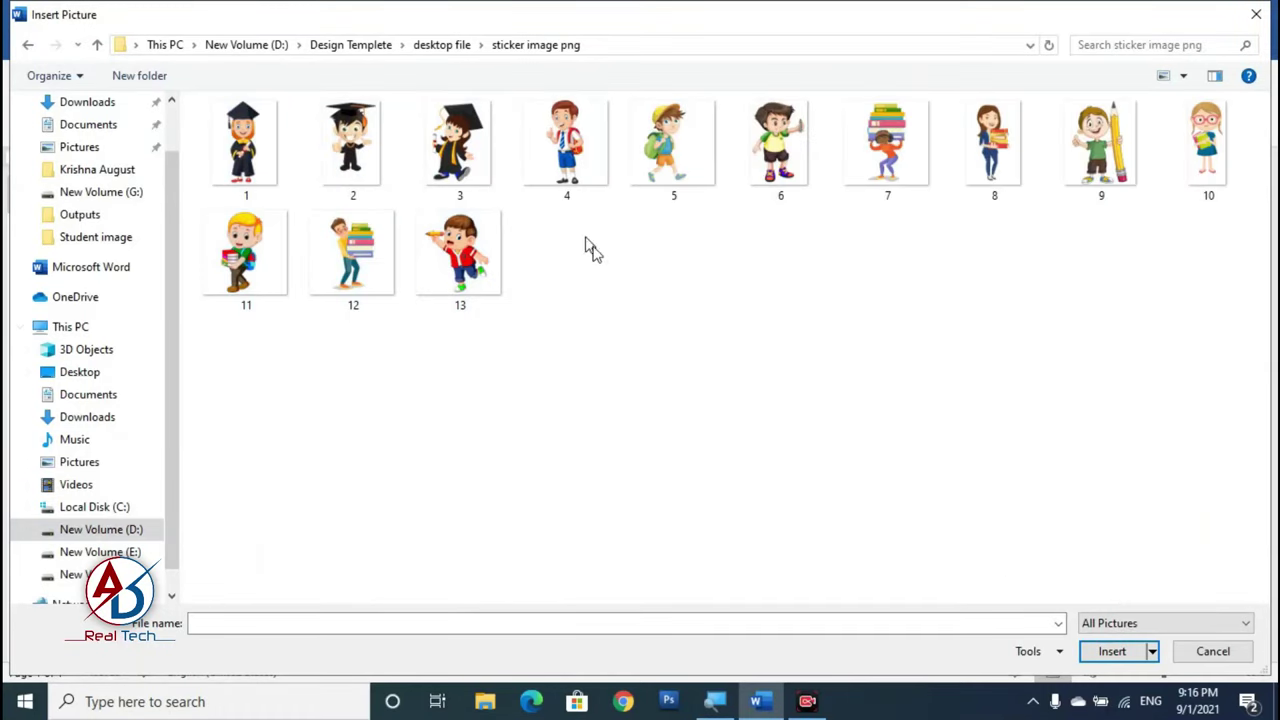
pyautogui.click(29, 45)
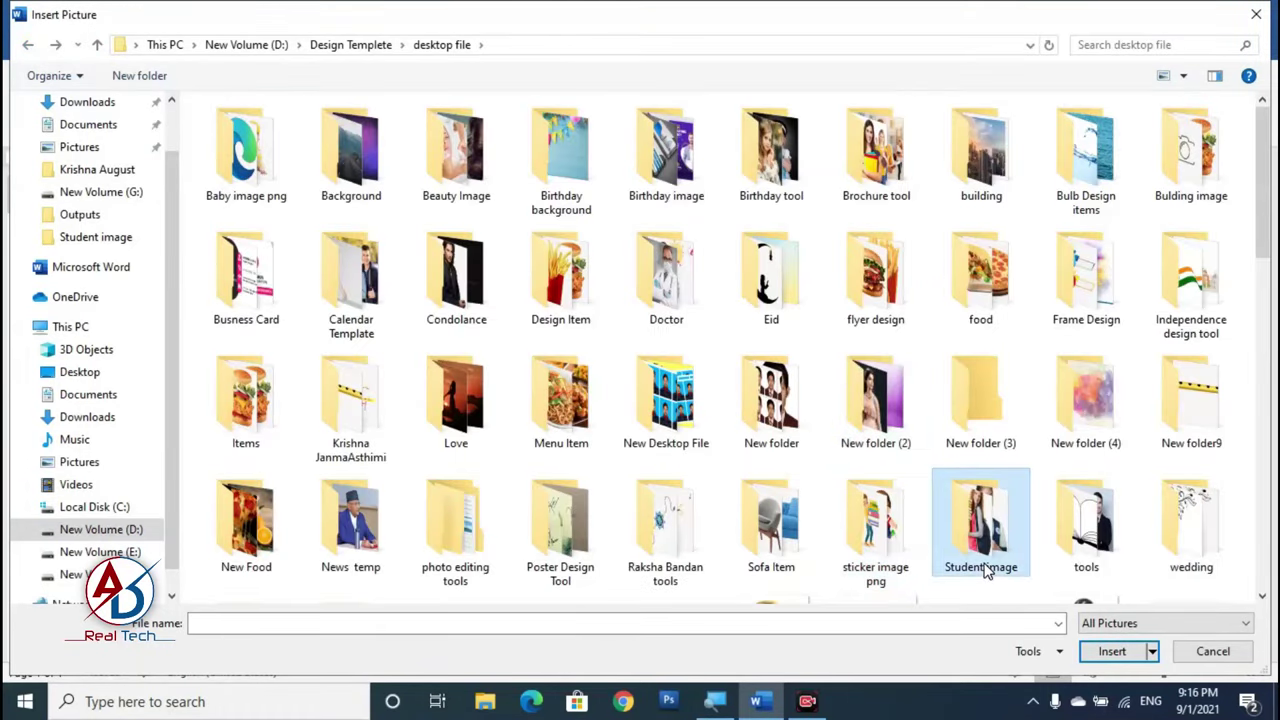
pyautogui.doubleClick(982, 562)
pyautogui.click(226, 296)
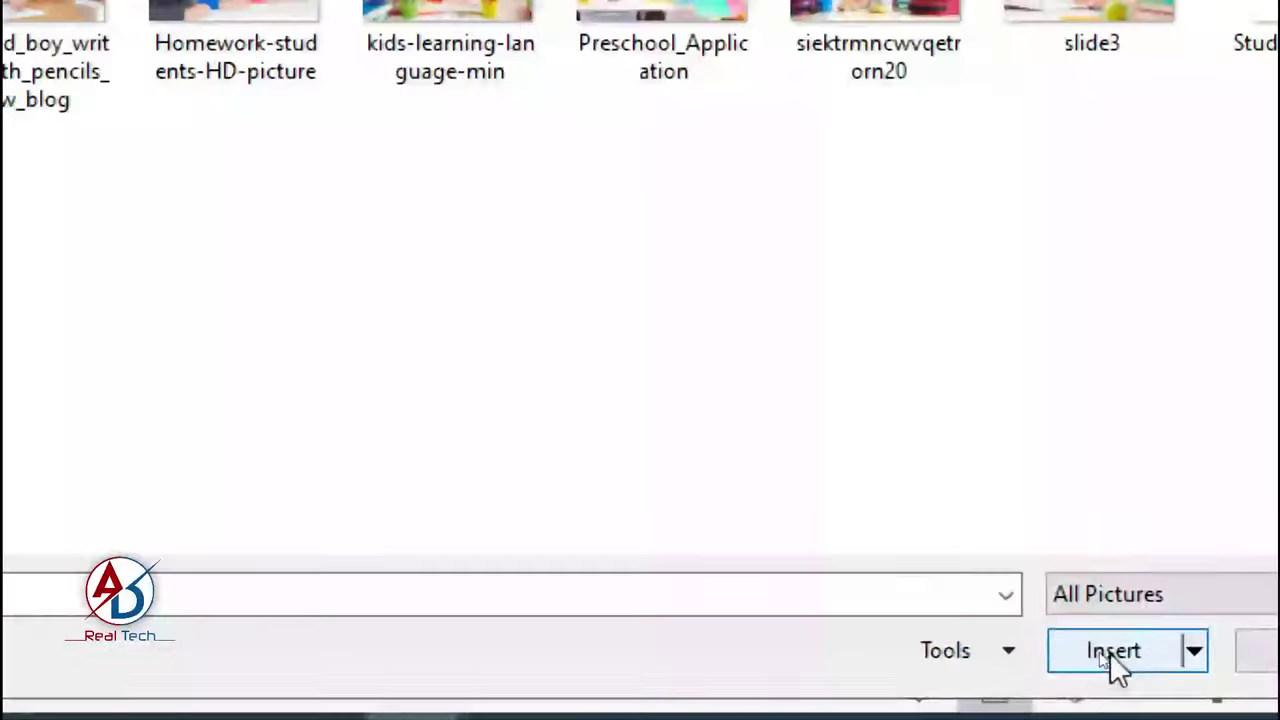
pyautogui.click(1112, 651)
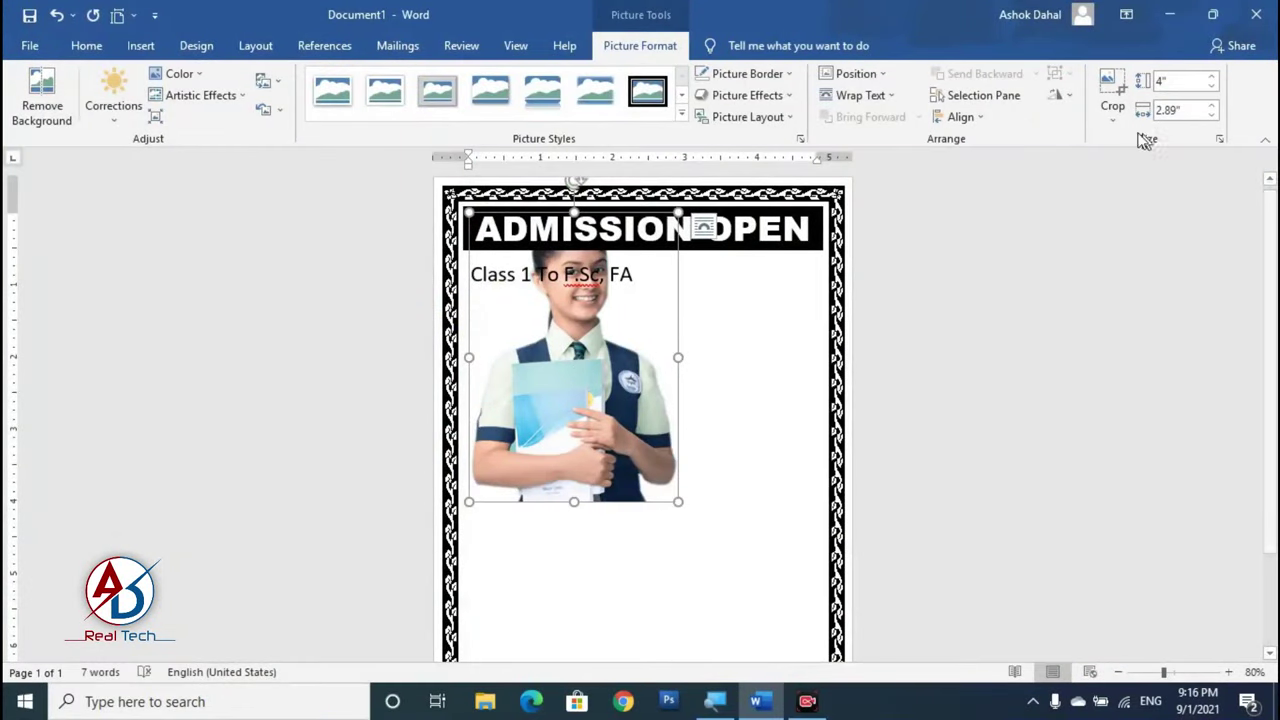
# Set the student photo to In Front of Text and flip it horizontally
pyautogui.click(889, 98)
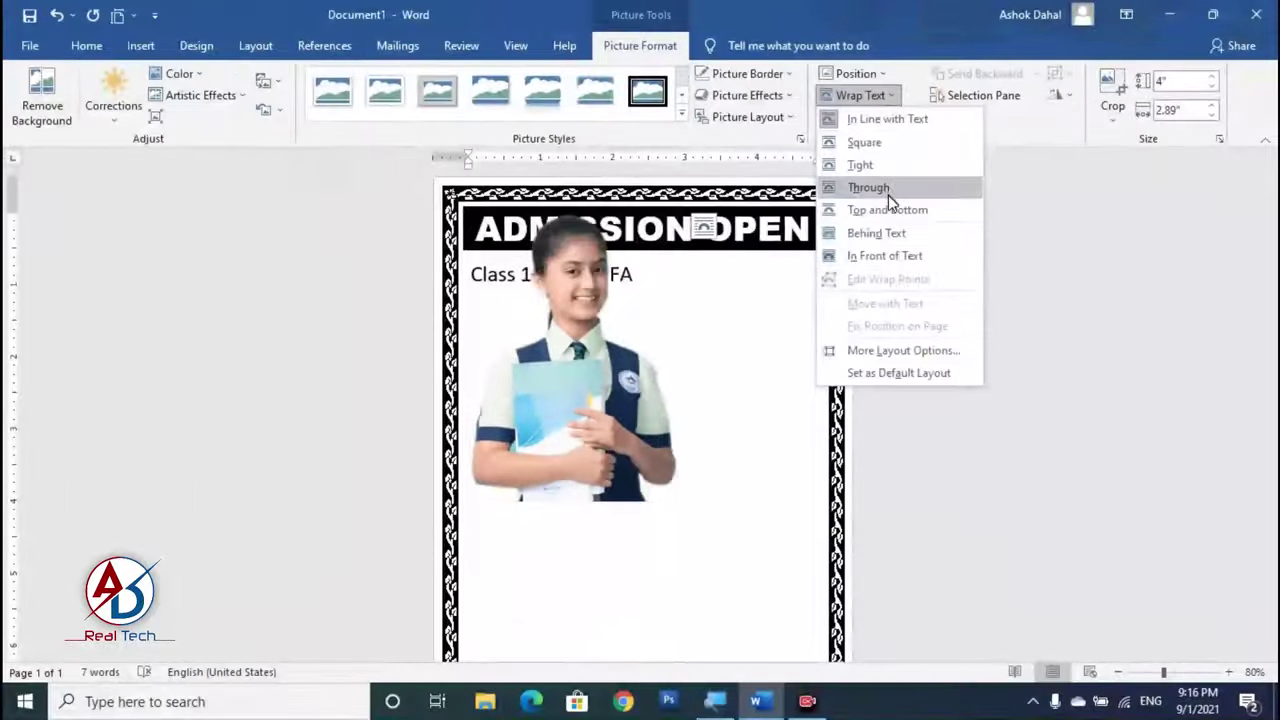
pyautogui.click(885, 255)
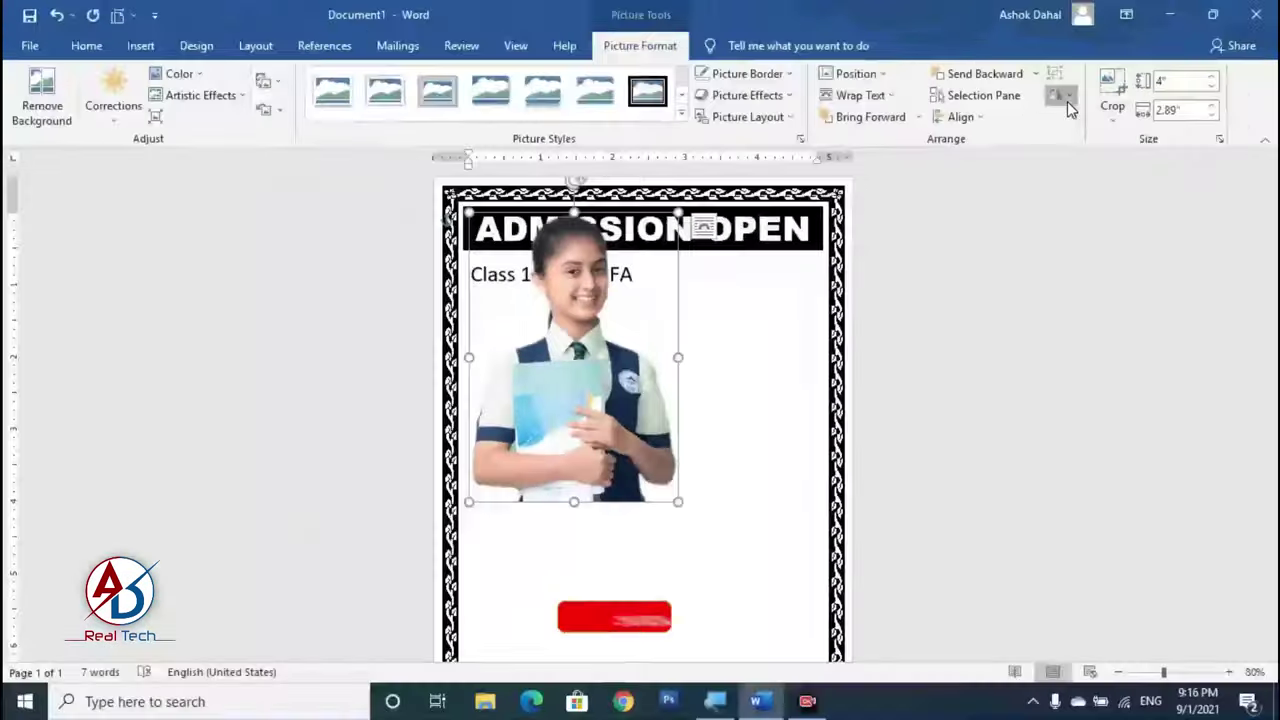
pyautogui.click(1067, 101)
pyautogui.click(1110, 190)
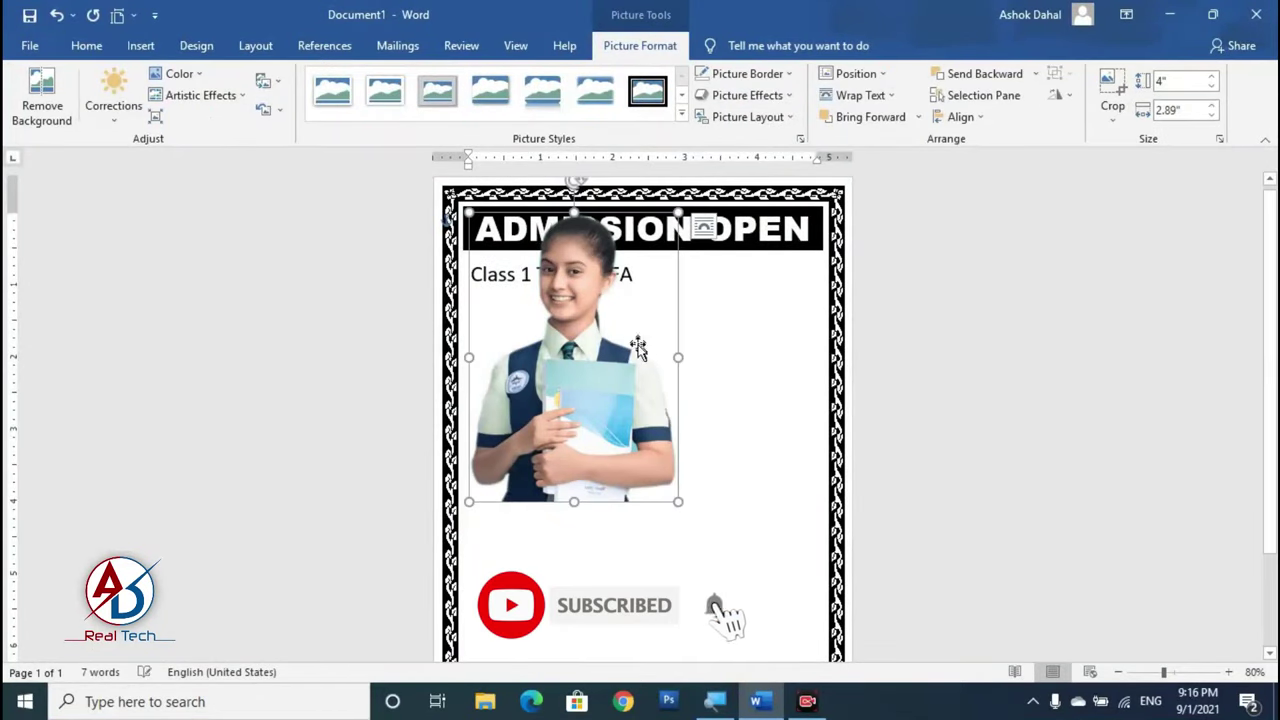
# Move the photo right, shrink it to 3.3" by 2.38", then select the subtitle text
pyautogui.moveTo(604, 395); pyautogui.dragTo(746, 402)
pyautogui.scroll(-3, 777, 474)
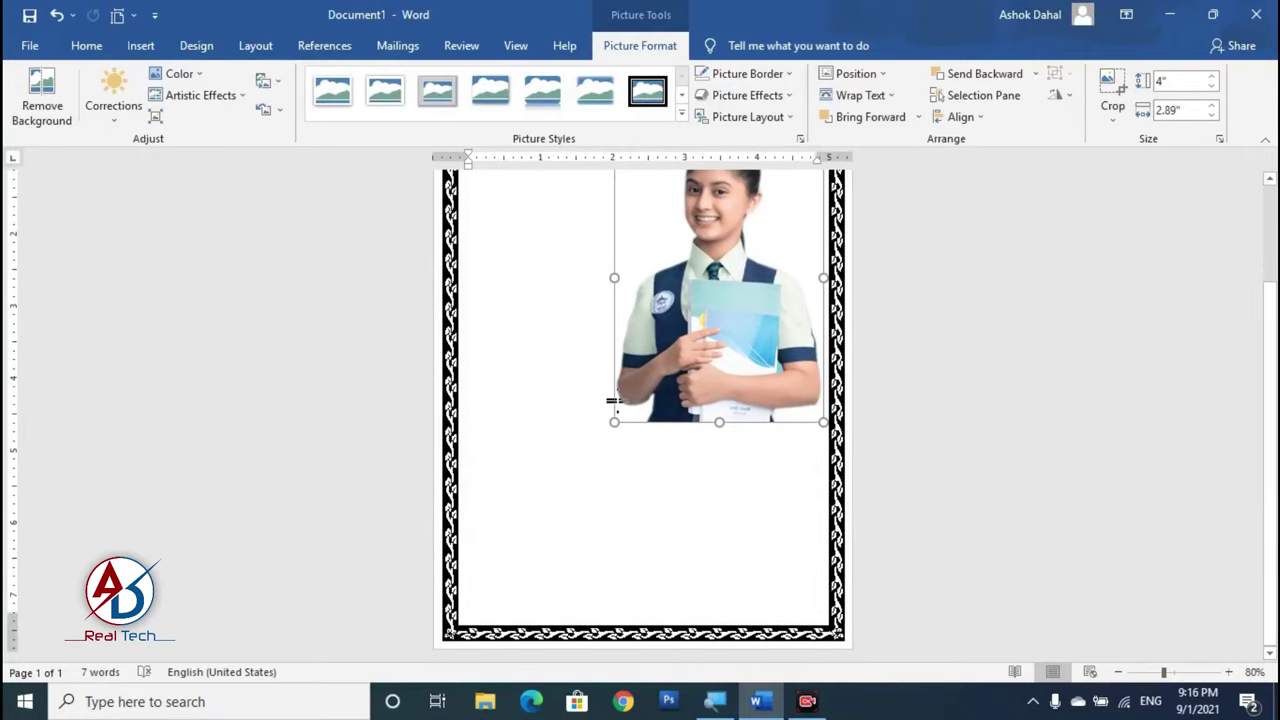
pyautogui.moveTo(614, 425); pyautogui.dragTo(649, 374)
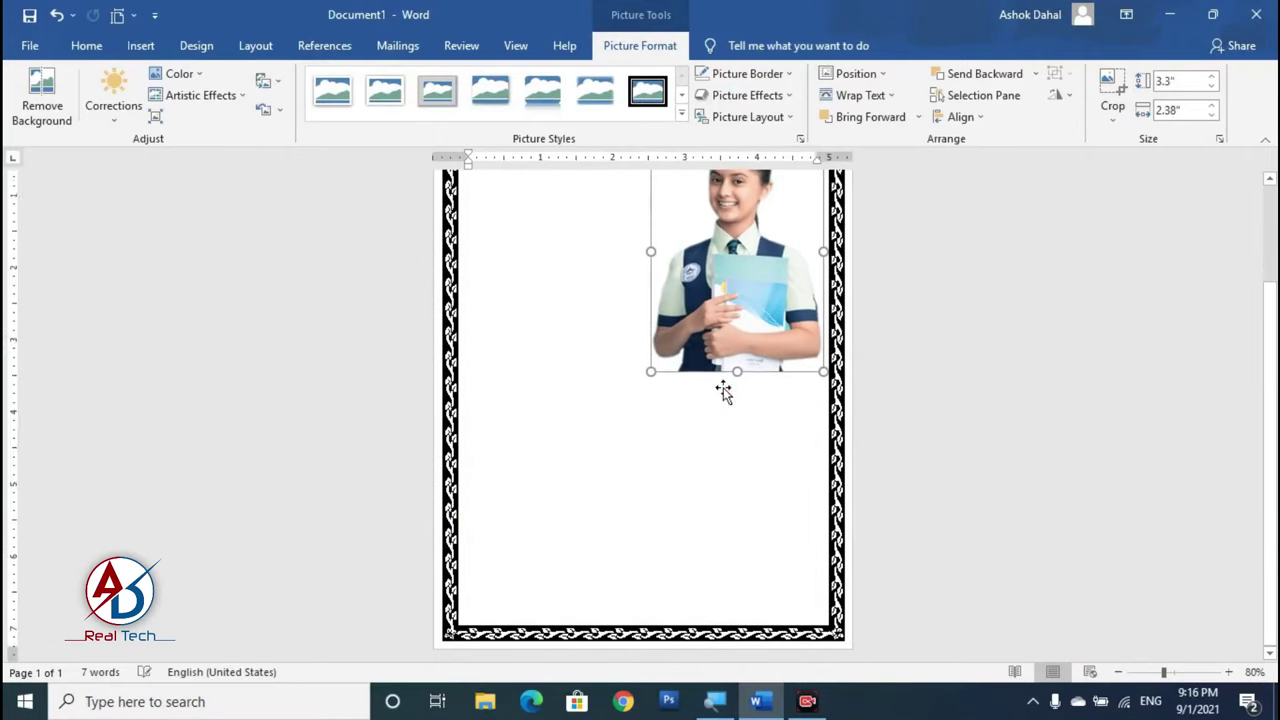
pyautogui.scroll(2, 730, 400)
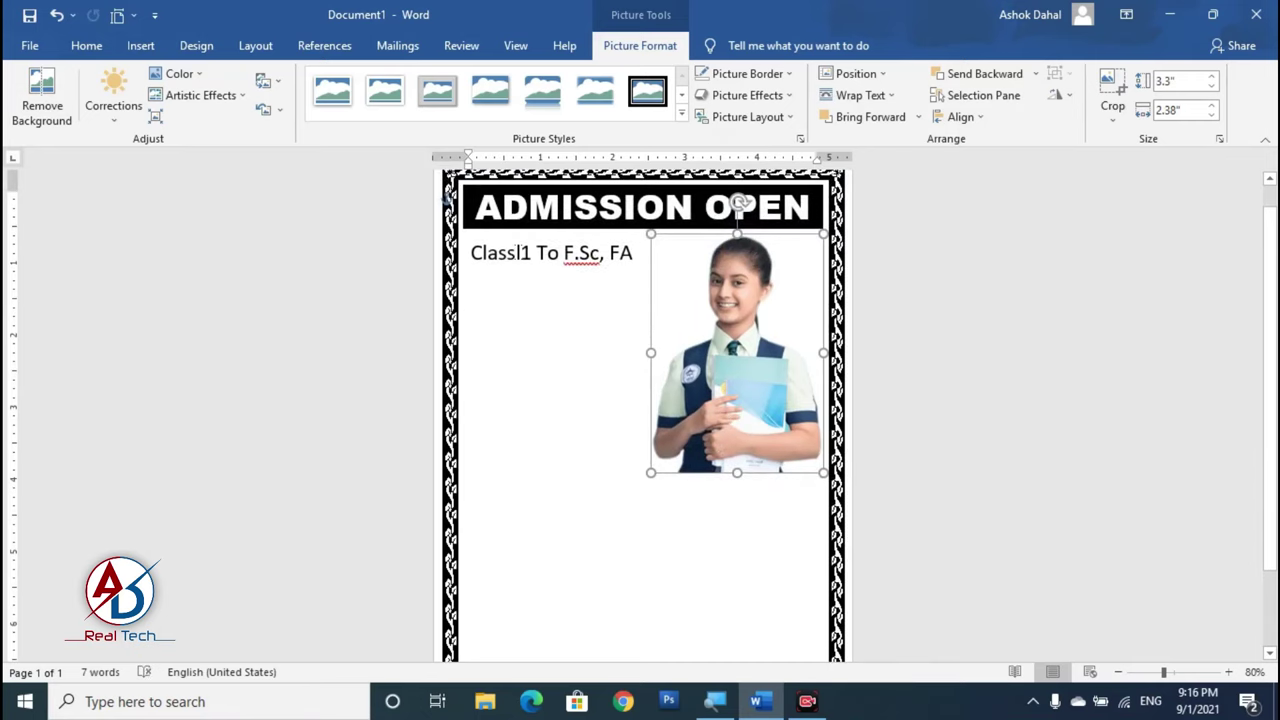
pyautogui.click(516, 253)
pyautogui.hotkey('ctrl', 'a')
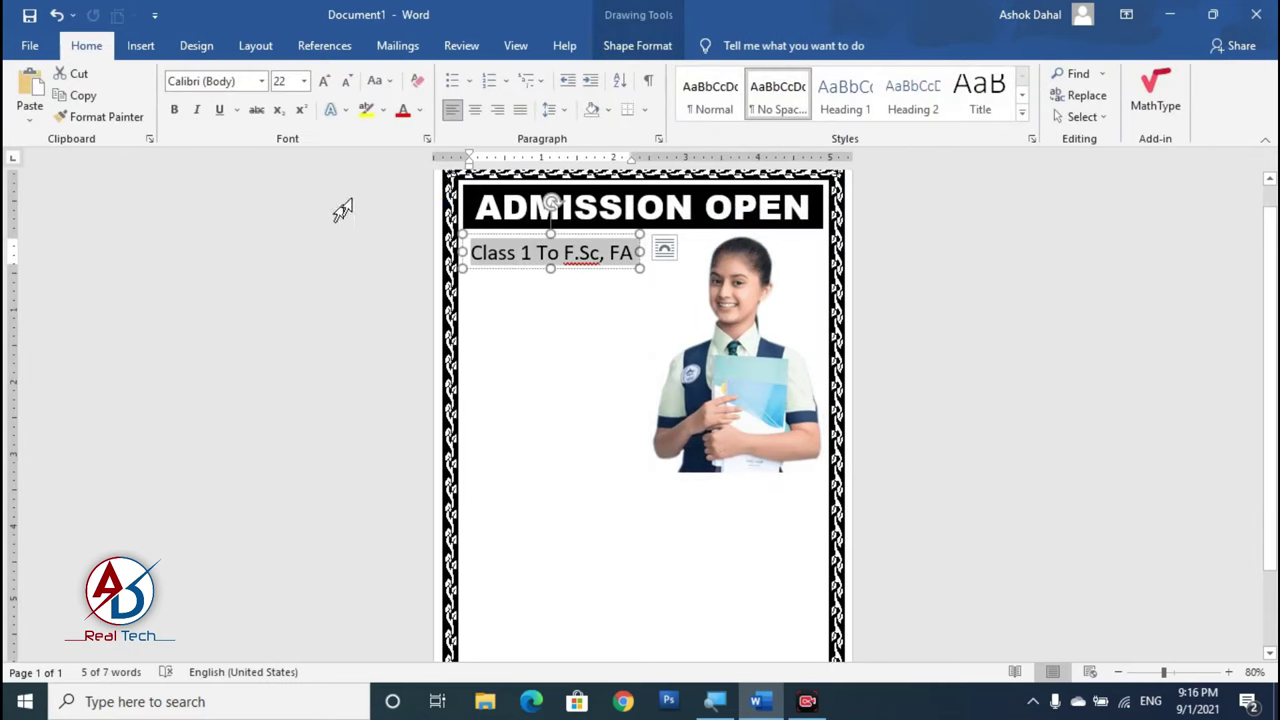
# Make the 'Class 1 To F.Sc, FA' subtitle bold at 32 pt
pyautogui.click(637, 45)
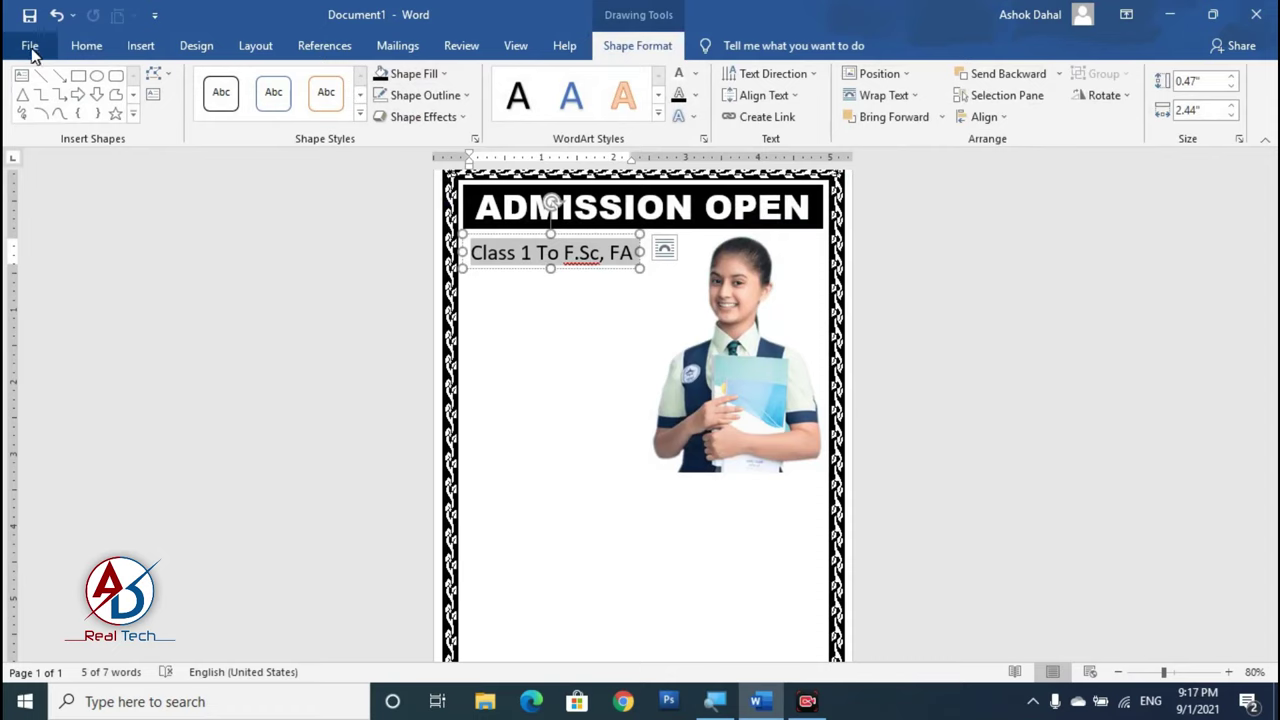
pyautogui.click(86, 46)
pyautogui.click(325, 82)
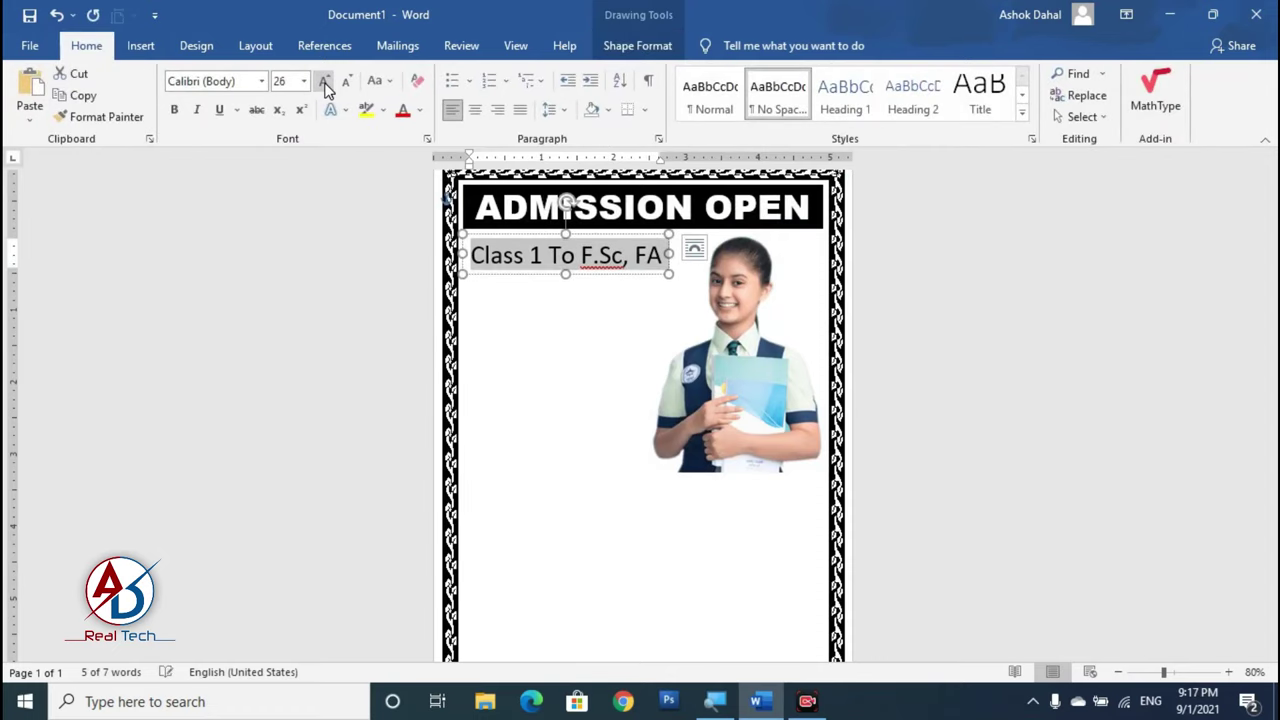
pyautogui.click(325, 82)
pyautogui.click(173, 112)
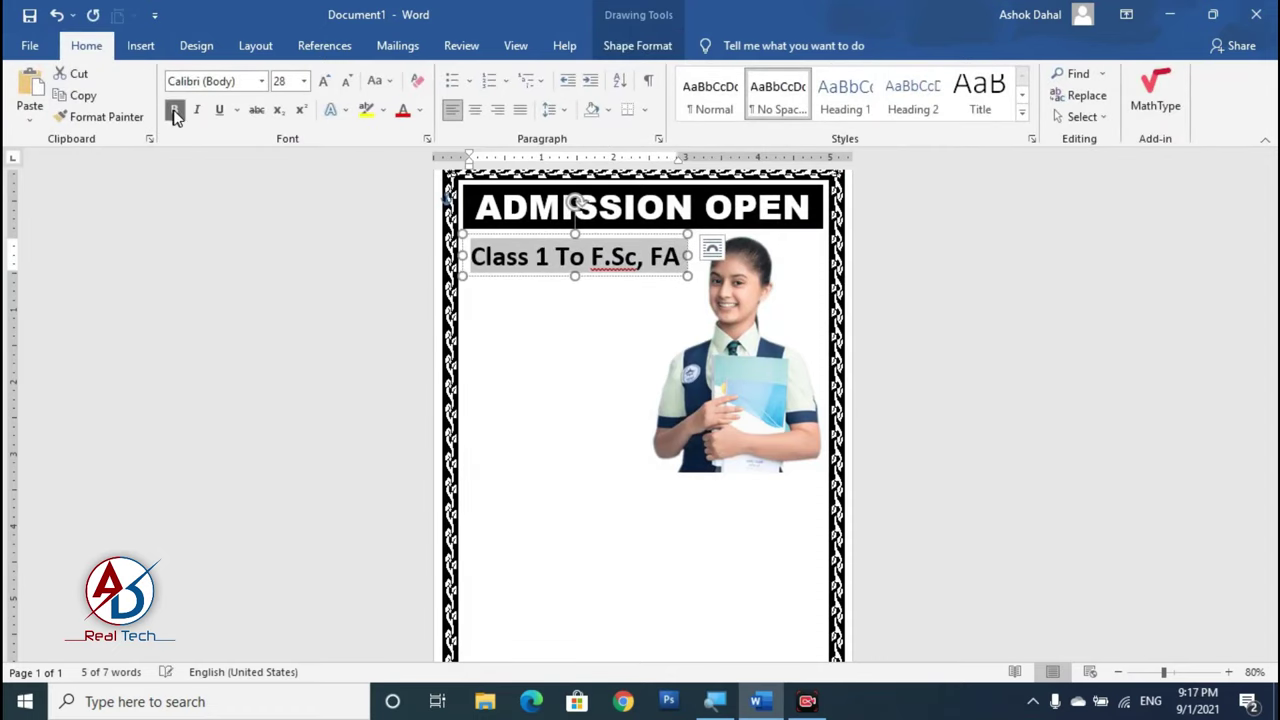
pyautogui.click(328, 86)
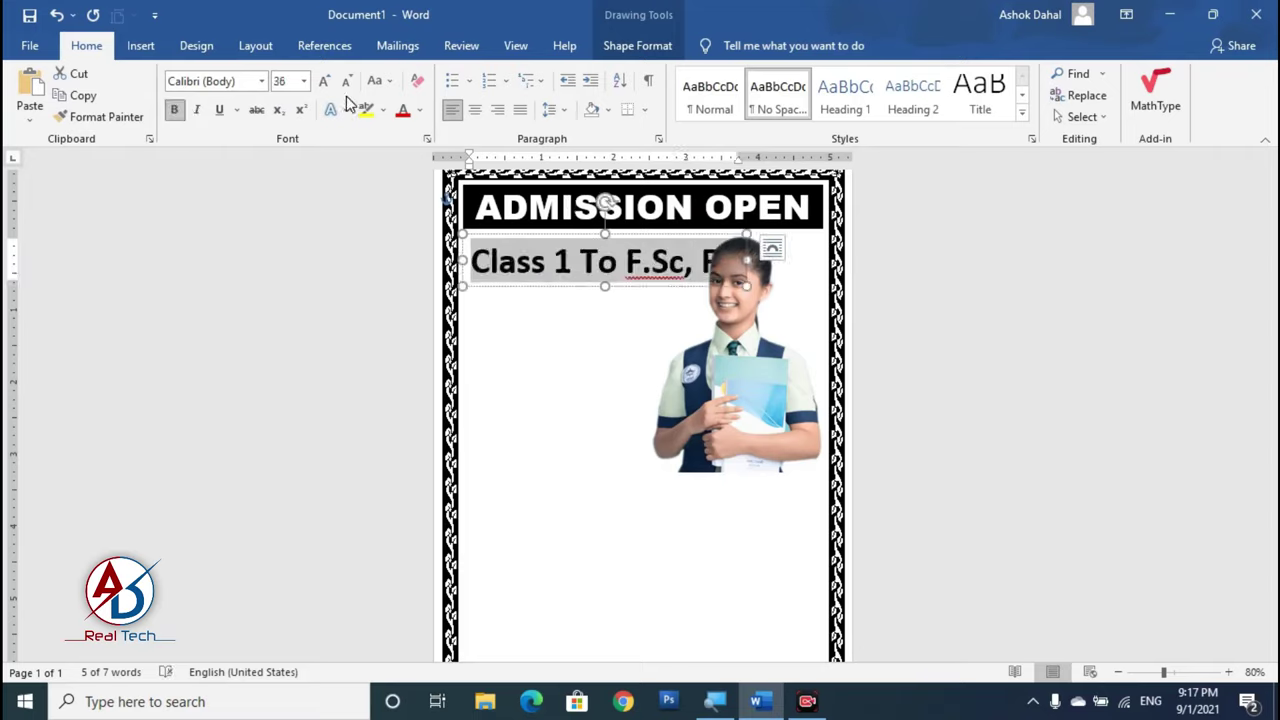
pyautogui.click(295, 81)
pyautogui.write('34')
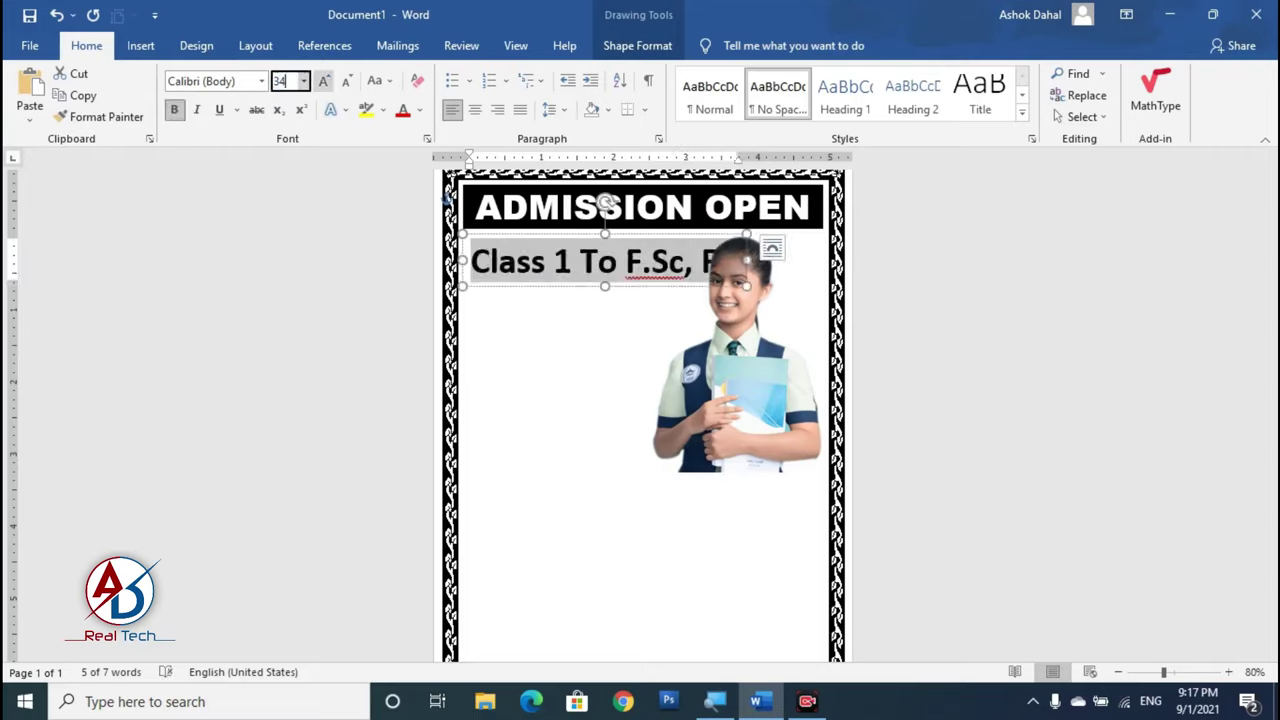
pyautogui.press('Return')
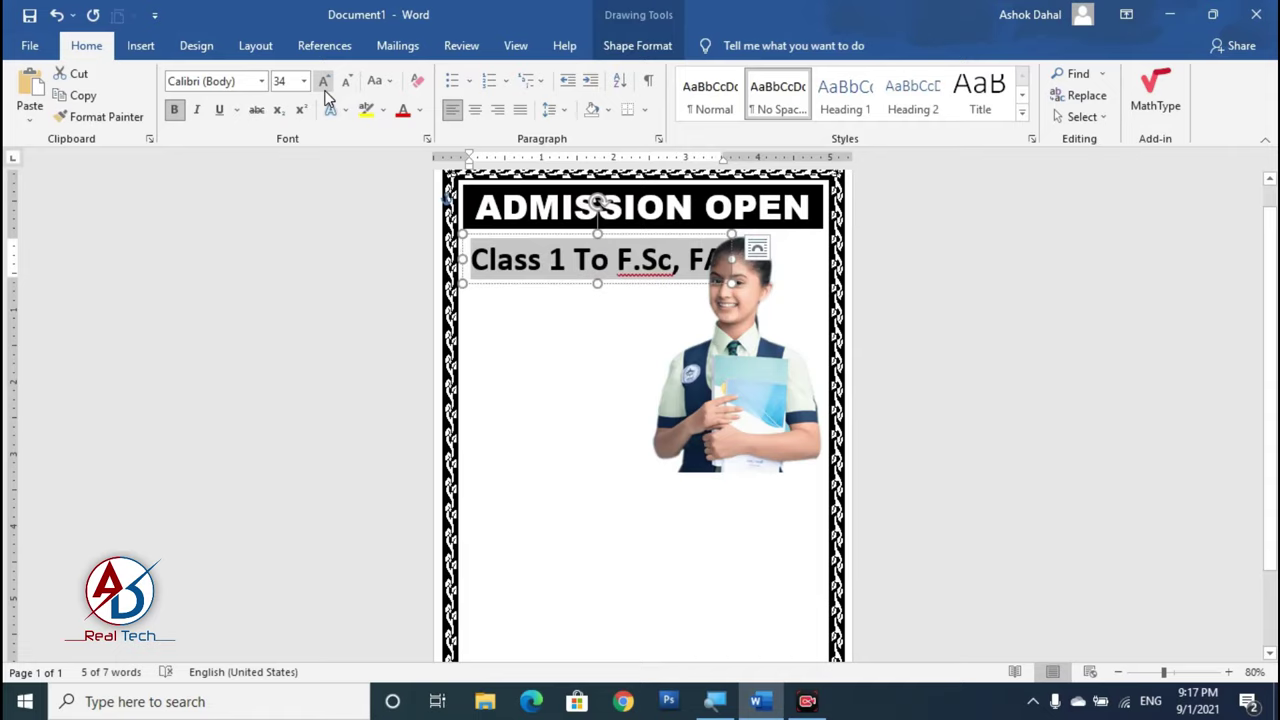
pyautogui.click(290, 81)
pyautogui.write('32')
pyautogui.press('Return')
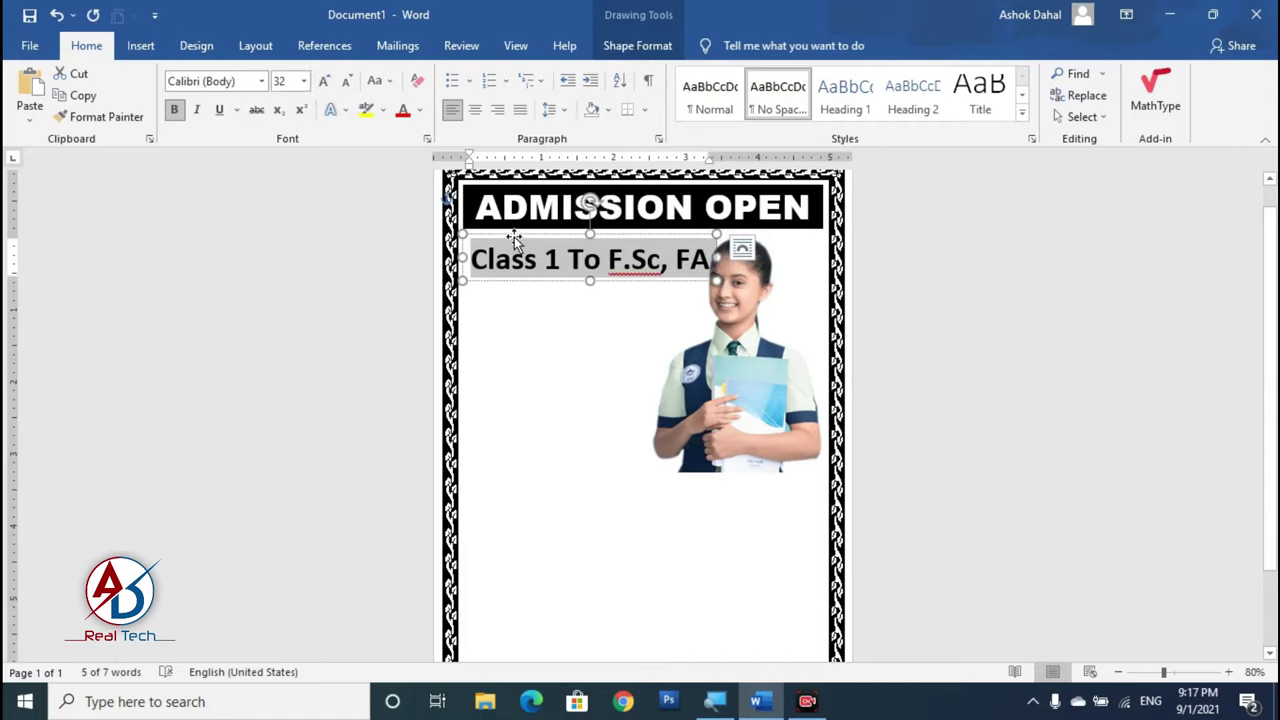
# Nudge the subtitle box up and left, then drag a copy of it just below
pyautogui.moveTo(514, 236); pyautogui.dragTo(509, 233)
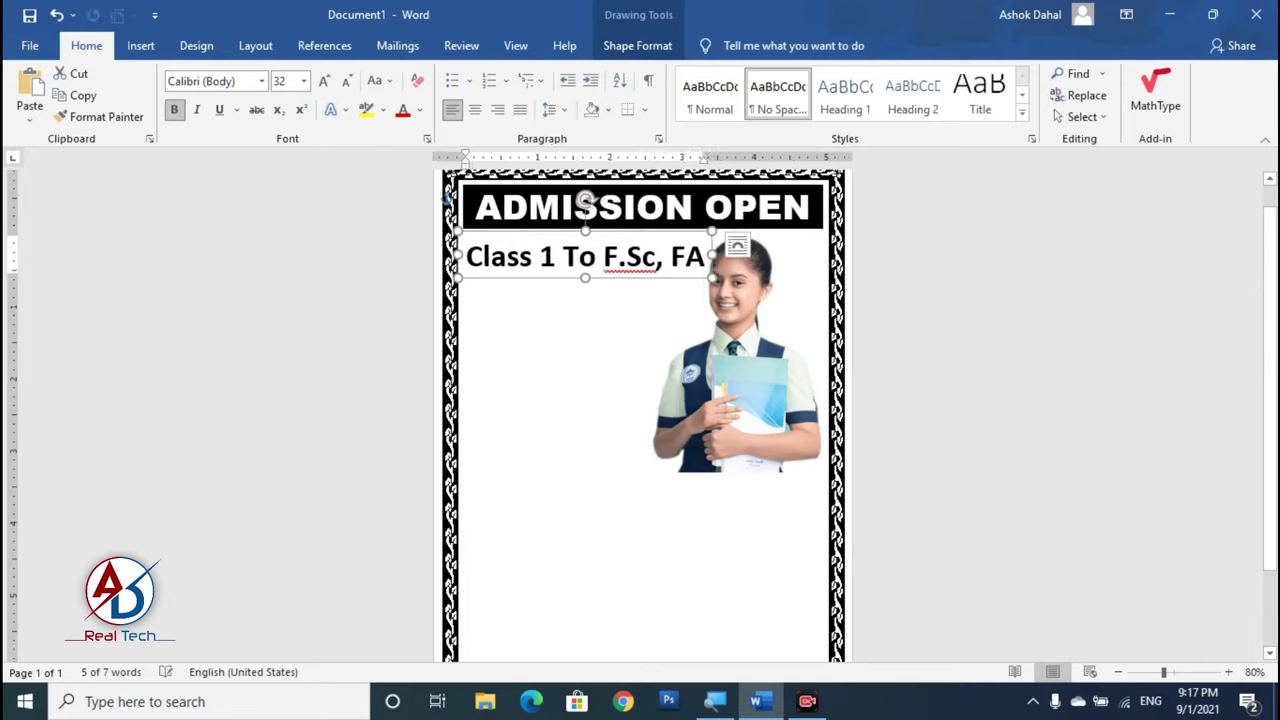
pyautogui.moveTo(537, 284); pyautogui.dragTo(537, 278)
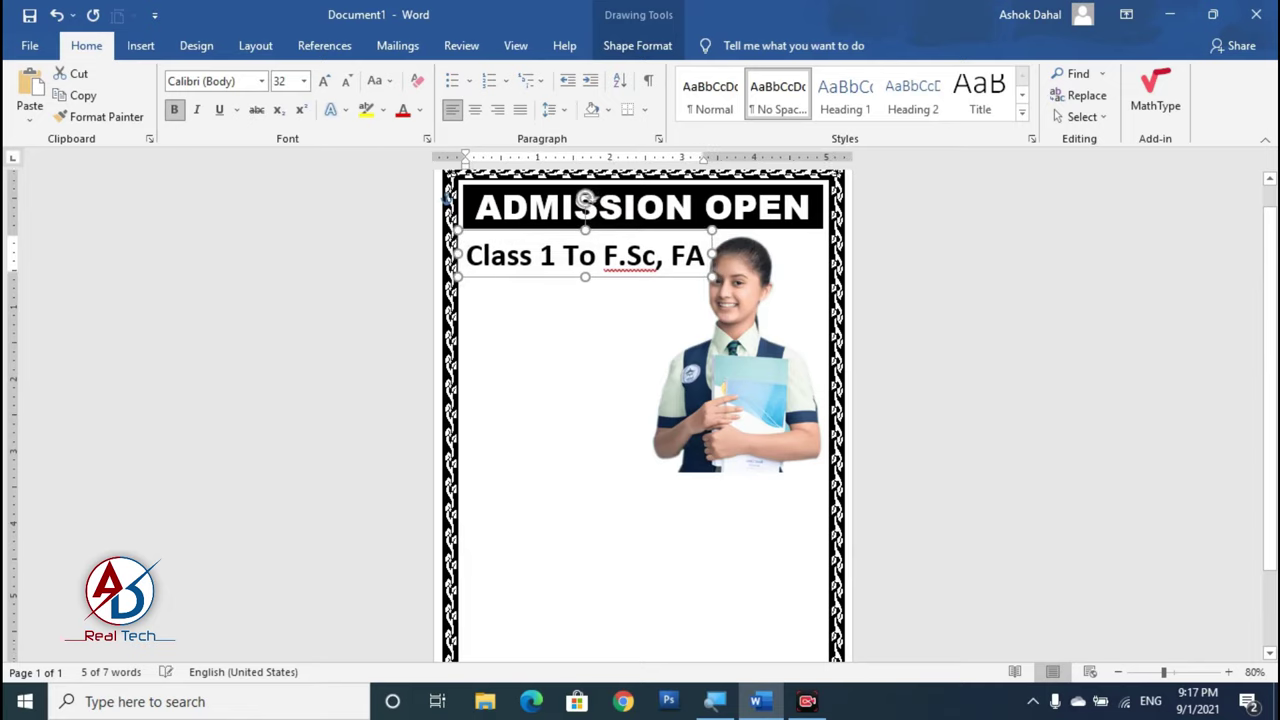
pyautogui.moveTo(510, 282)
pyautogui.keyDown('ctrl'); pyautogui.mouseDown()
pyautogui.moveTo(537, 290)
pyautogui.moveTo(545, 322)
pyautogui.mouseUp(); pyautogui.keyUp('ctrl')
# Retype the copied line as '1cs, 1.com' and reduce it to 28 pt
pyautogui.tripleClick(550, 290)
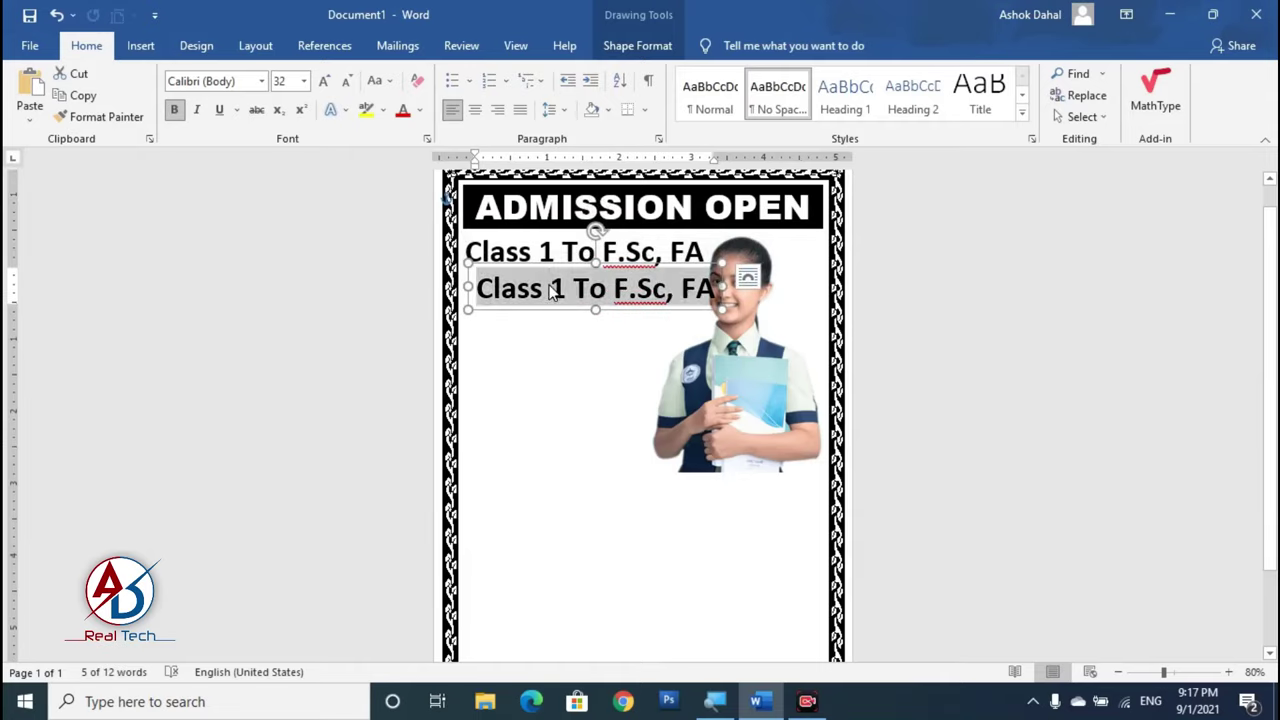
pyautogui.write('1c')
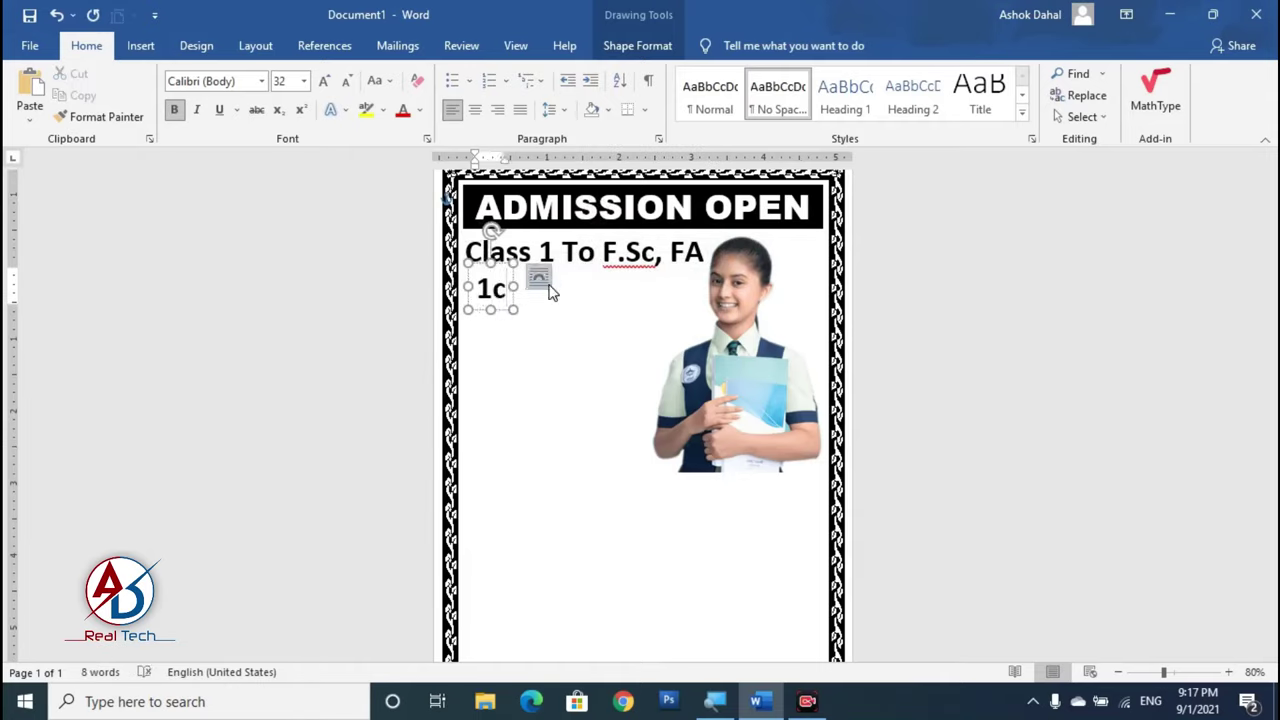
pyautogui.write('s,')
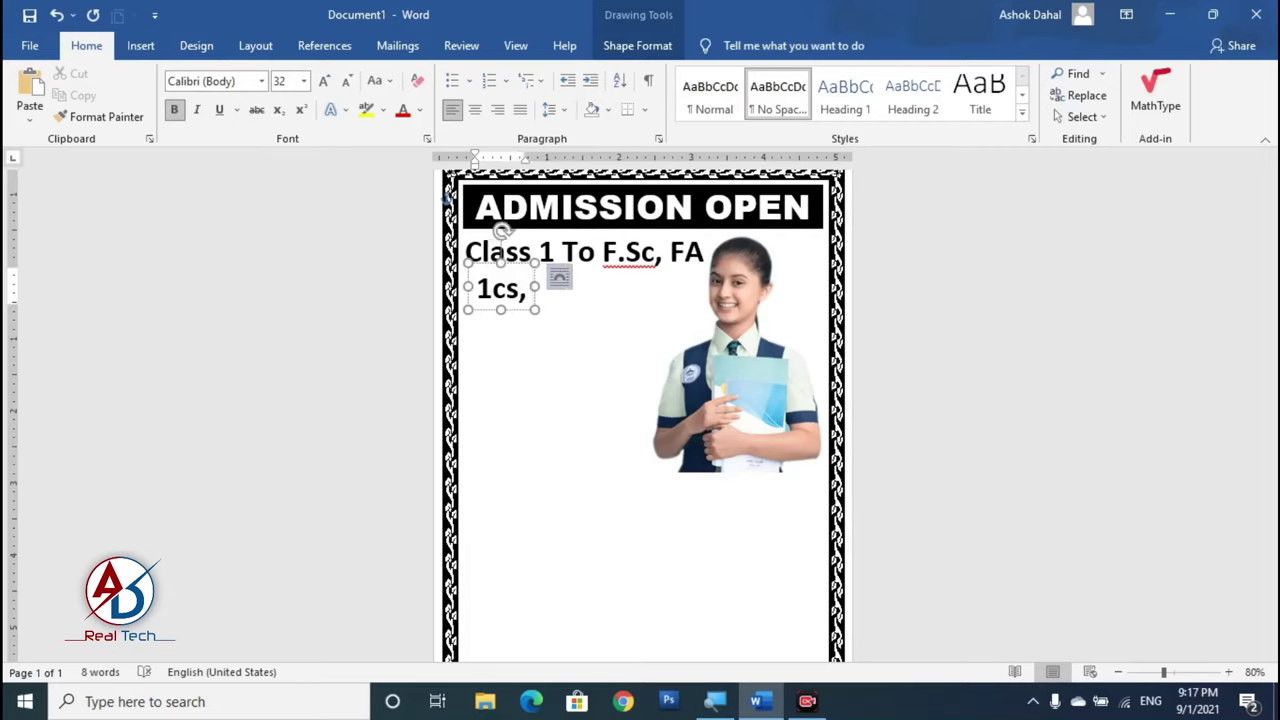
pyautogui.write(' 1.com')
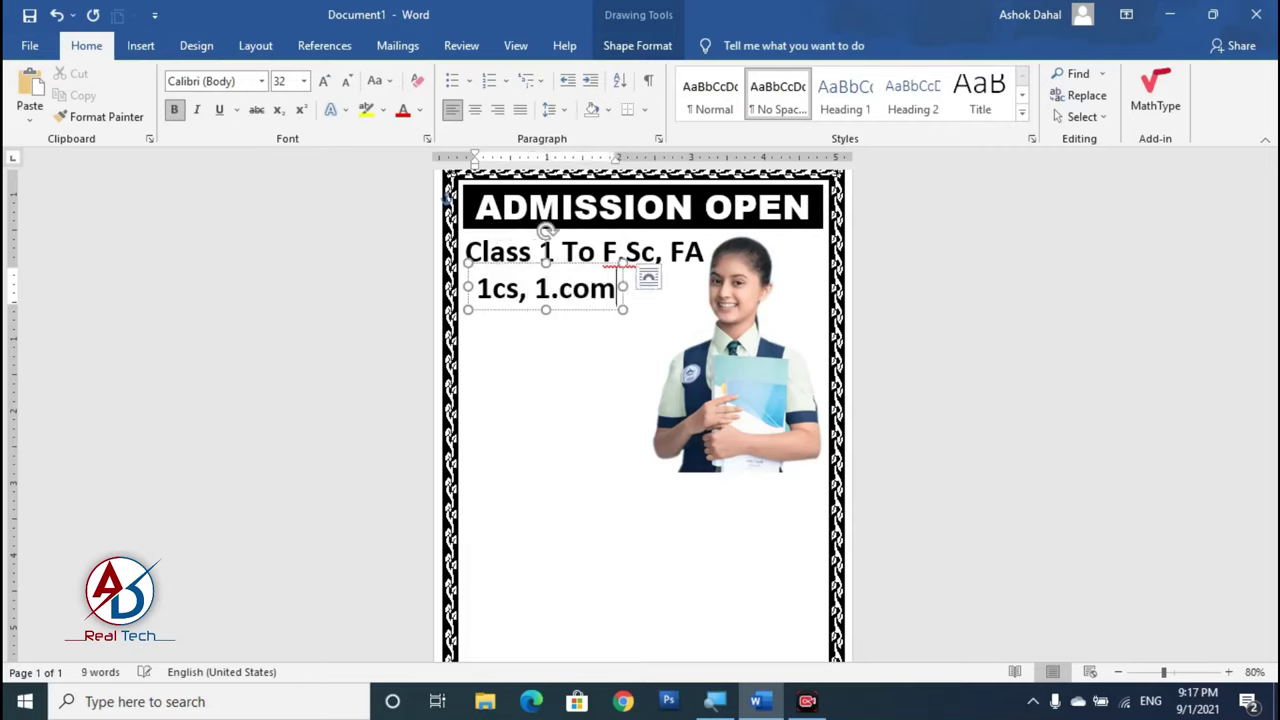
pyautogui.tripleClick(553, 290)
pyautogui.press('ctrl+shift+less')
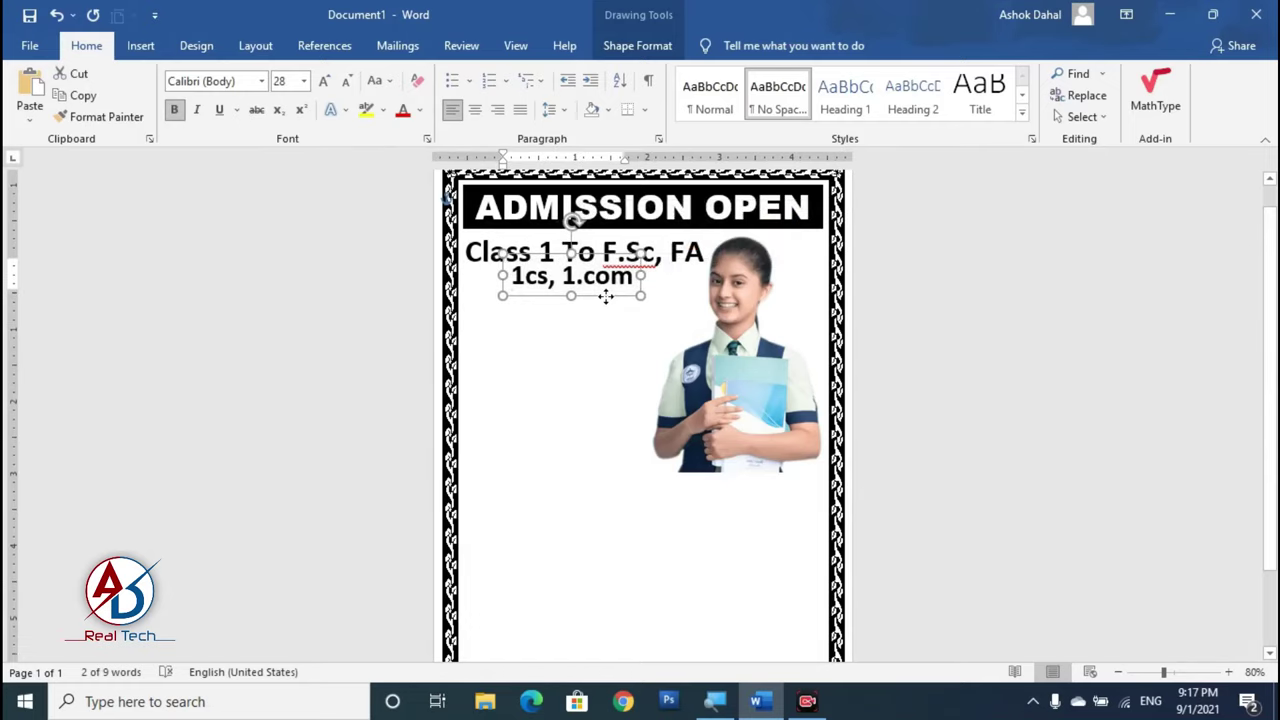
# Shift the '1cs, 1.com' box slightly right under the subtitle and deselect it
pyautogui.moveTo(595, 300); pyautogui.dragTo(607, 300)
pyautogui.click(640, 318)
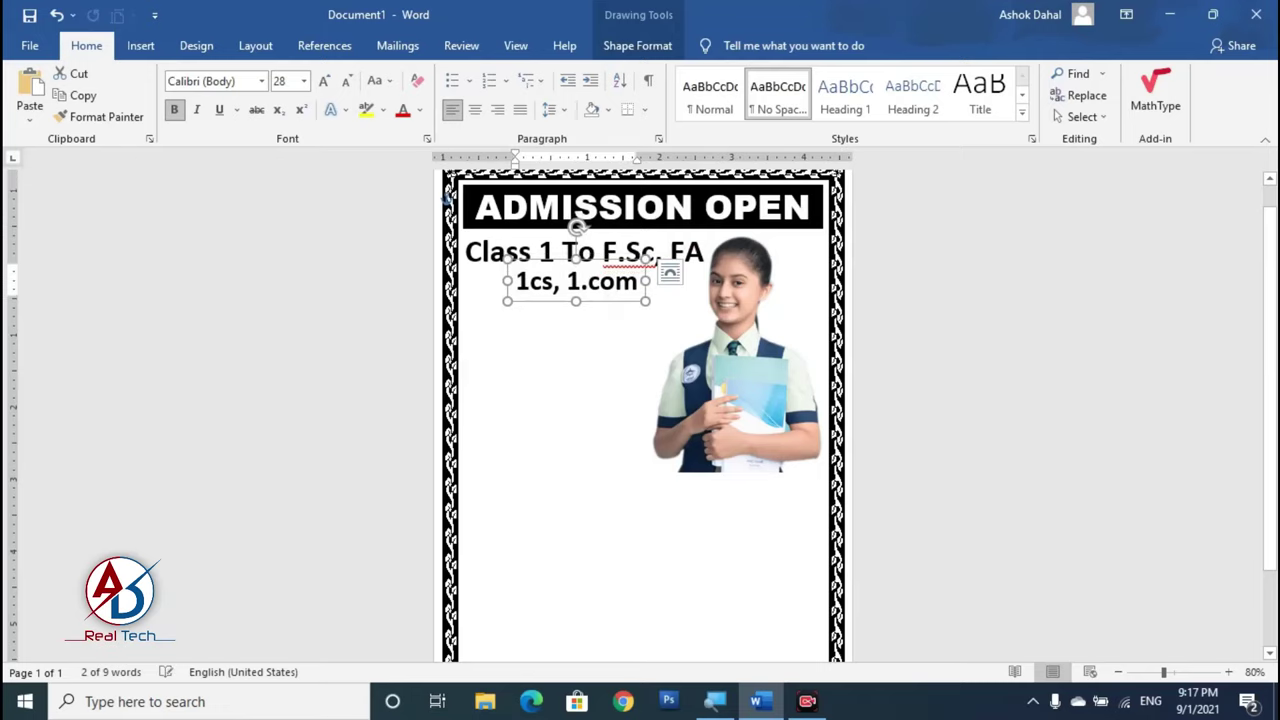
pyautogui.scroll(-5, 730, 355)
pyautogui.scroll(3, 730, 358)
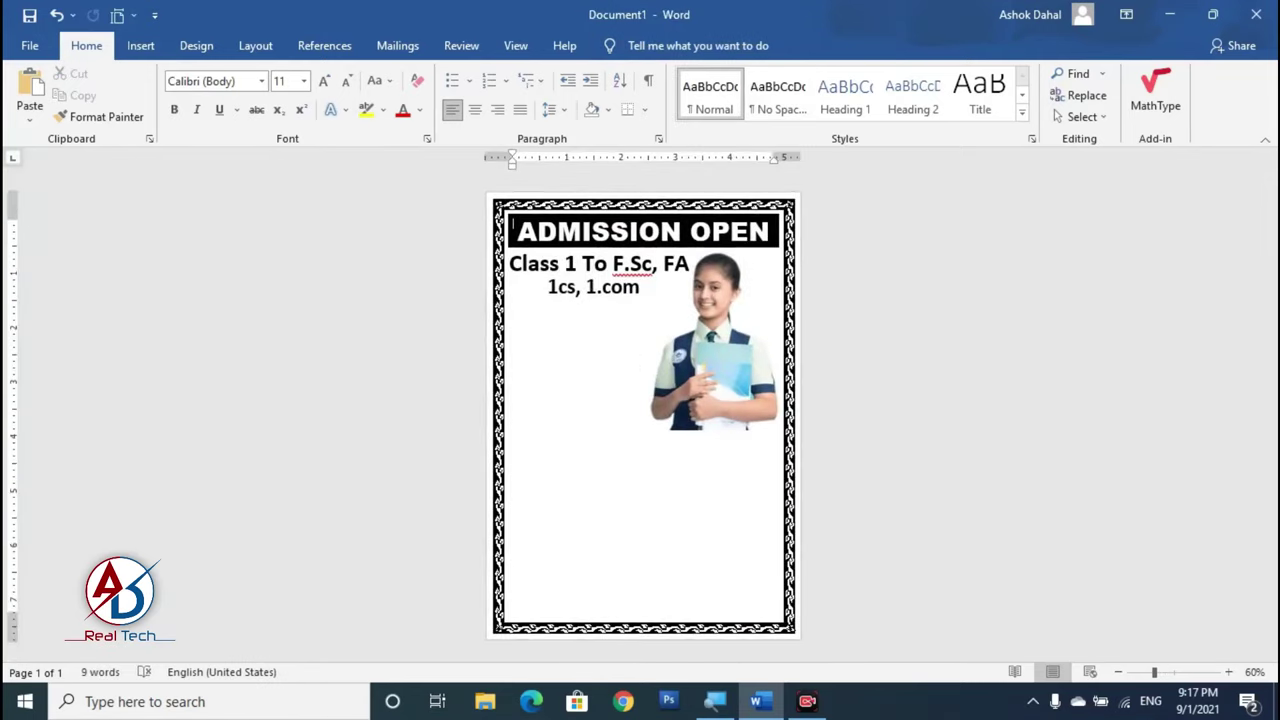
# Draw a tall Rectangle: Top Corners Rounded shape below the subtitles, rounding corners and narrowing it
pyautogui.click(140, 46)
pyautogui.click(252, 74)
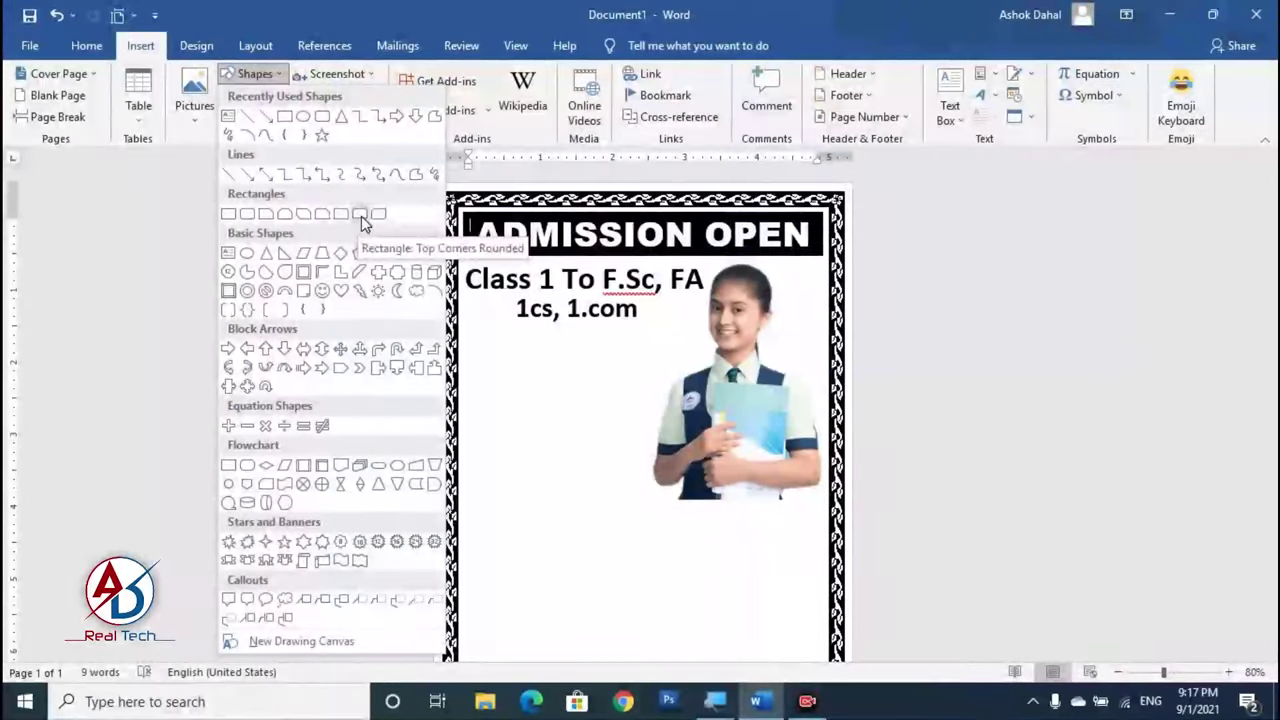
pyautogui.click(360, 215)
pyautogui.moveTo(508, 356); pyautogui.dragTo(564, 592)
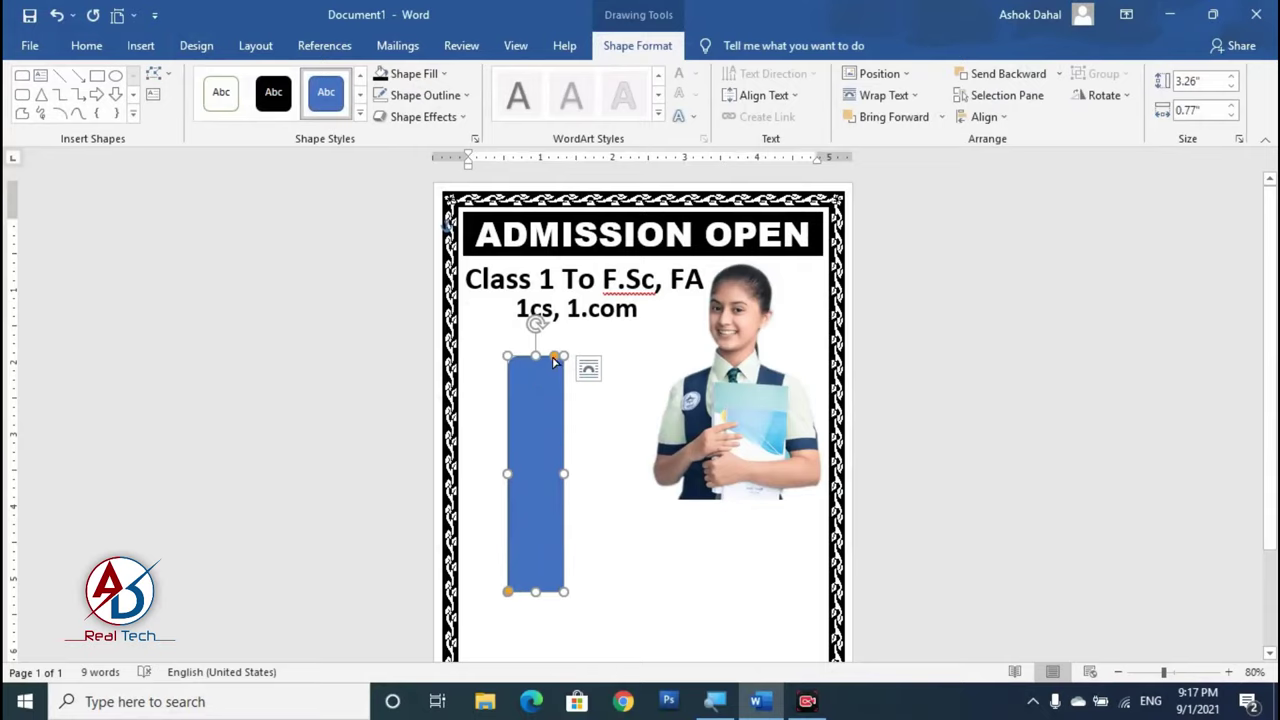
pyautogui.moveTo(555, 358); pyautogui.dragTo(535, 358)
pyautogui.moveTo(564, 471); pyautogui.dragTo(553, 471)
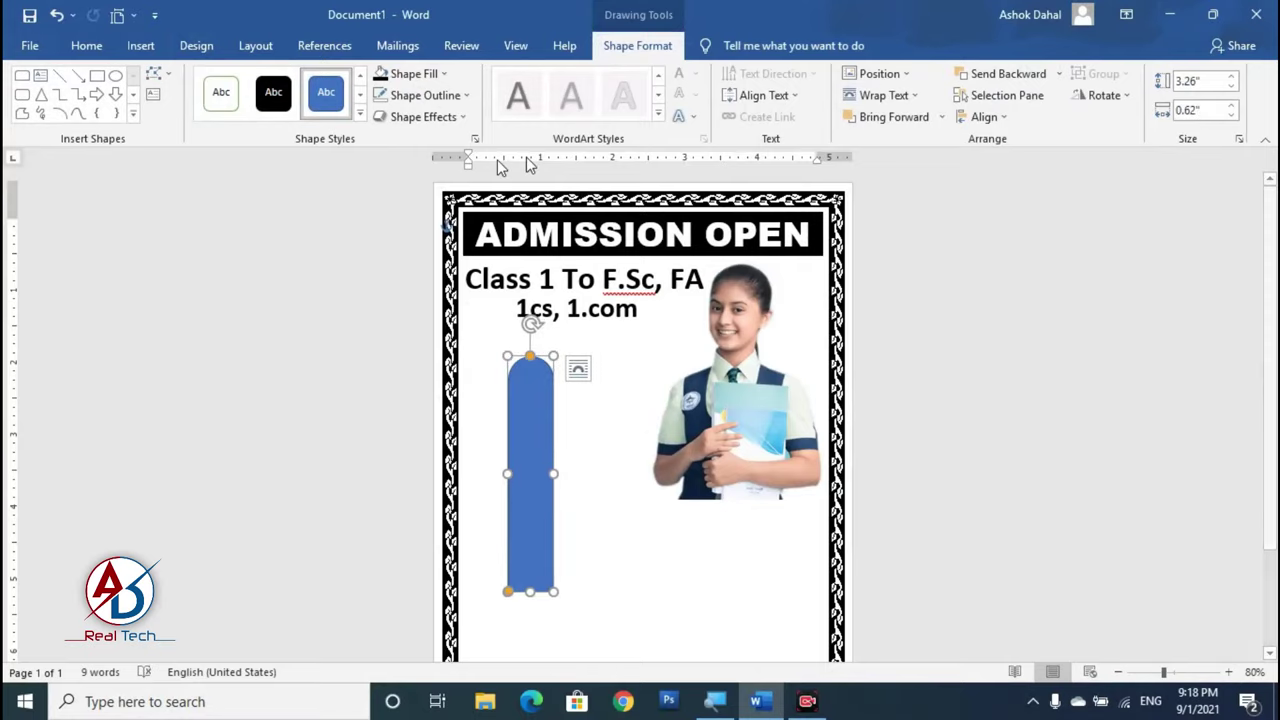
# Rotate the shape right 90°, fill it black, and resize the bar to 3.03" by 0.51"
pyautogui.click(1104, 95)
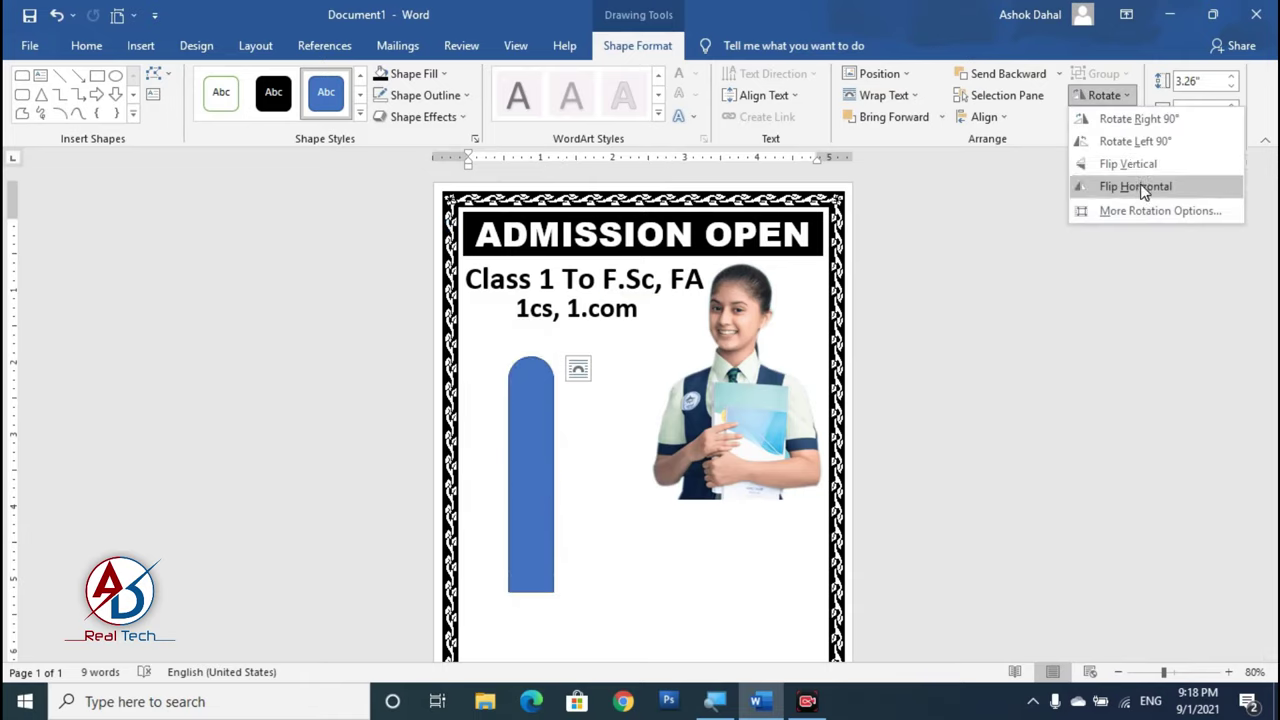
pyautogui.click(1141, 120)
pyautogui.moveTo(531, 497); pyautogui.dragTo(627, 363)
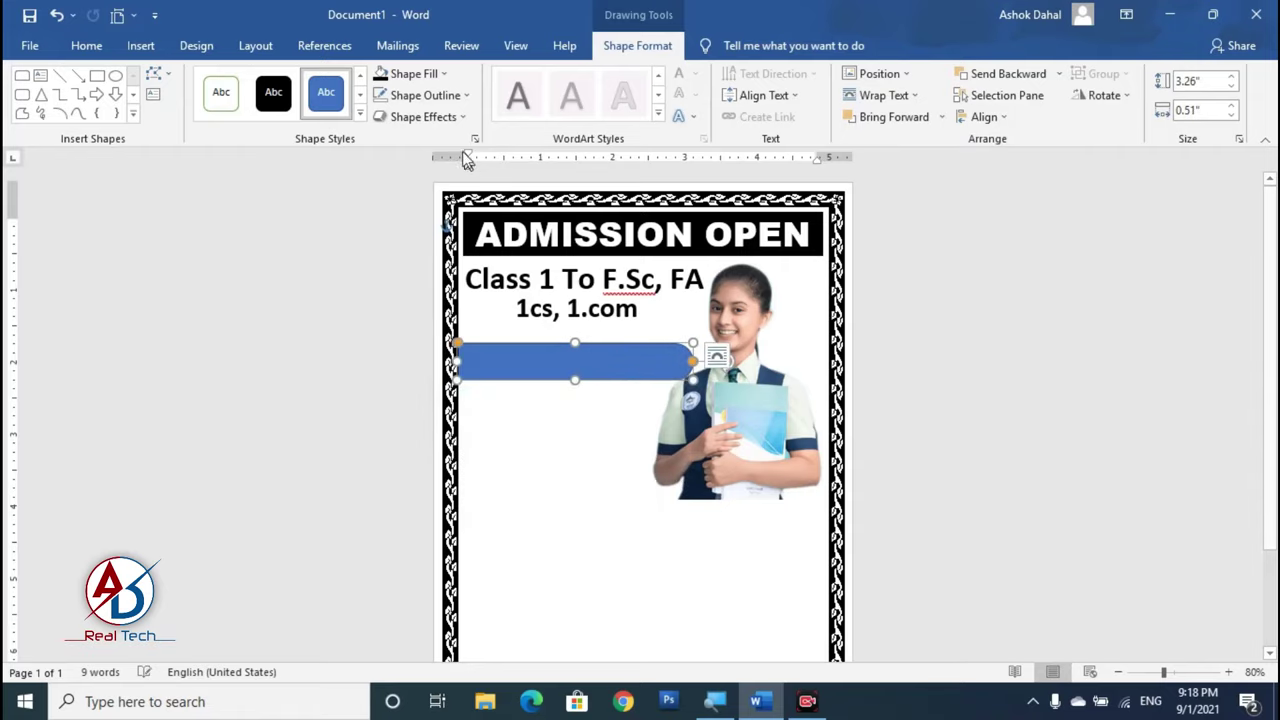
pyautogui.click(380, 80)
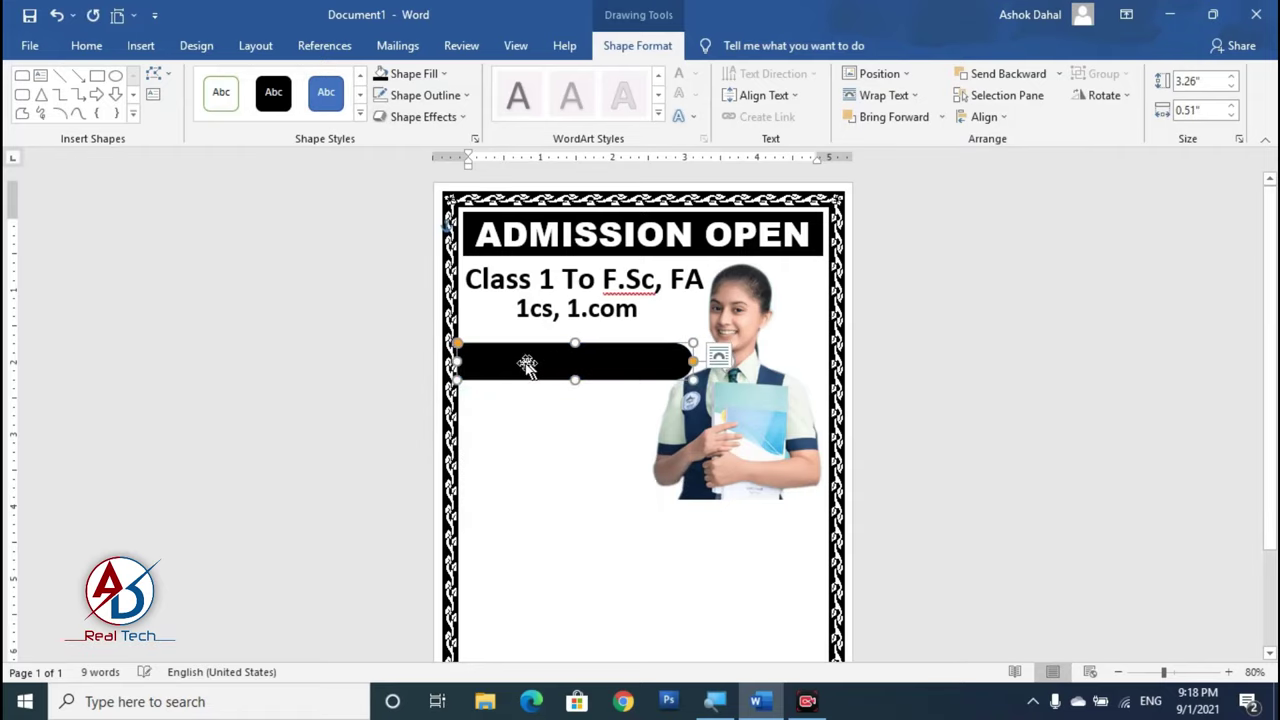
pyautogui.moveTo(456, 364); pyautogui.dragTo(529, 354)
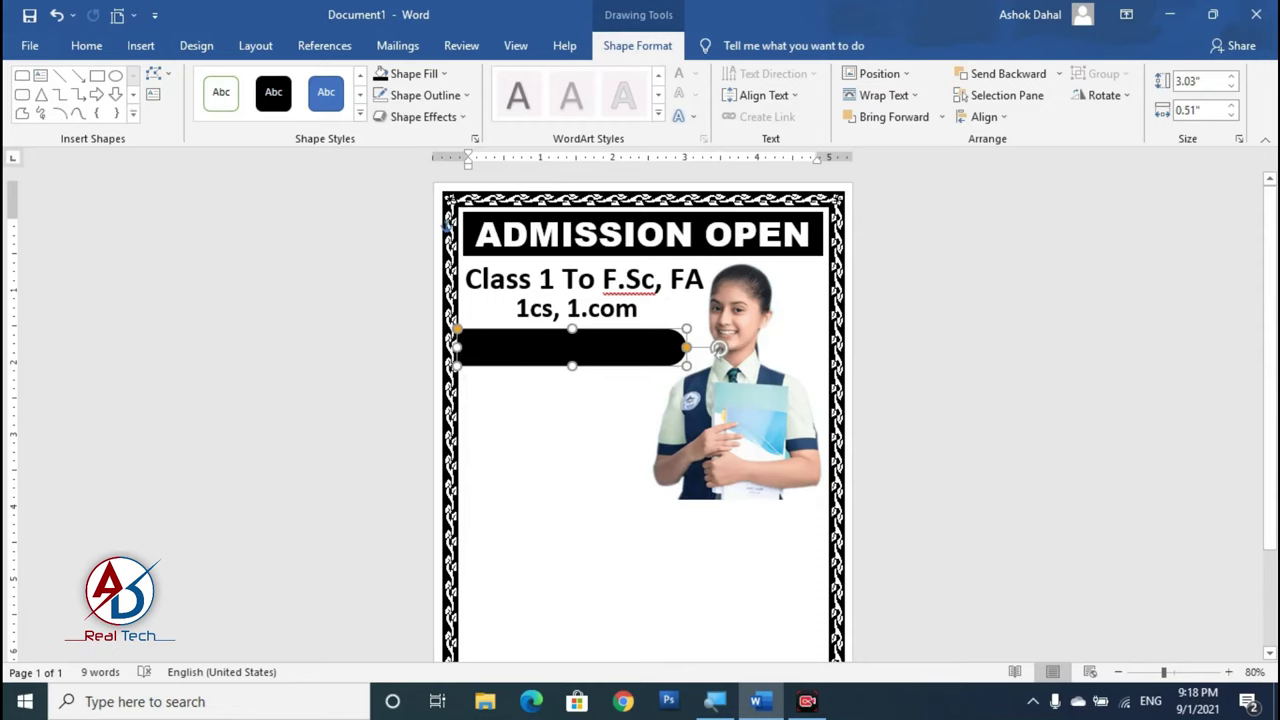
pyautogui.moveTo(677, 366); pyautogui.dragTo(692, 366)
# Copy and paste the 'Class 1 To F.Sc, FA' text box, placing the duplicate below the bar
pyautogui.click(449, 228)
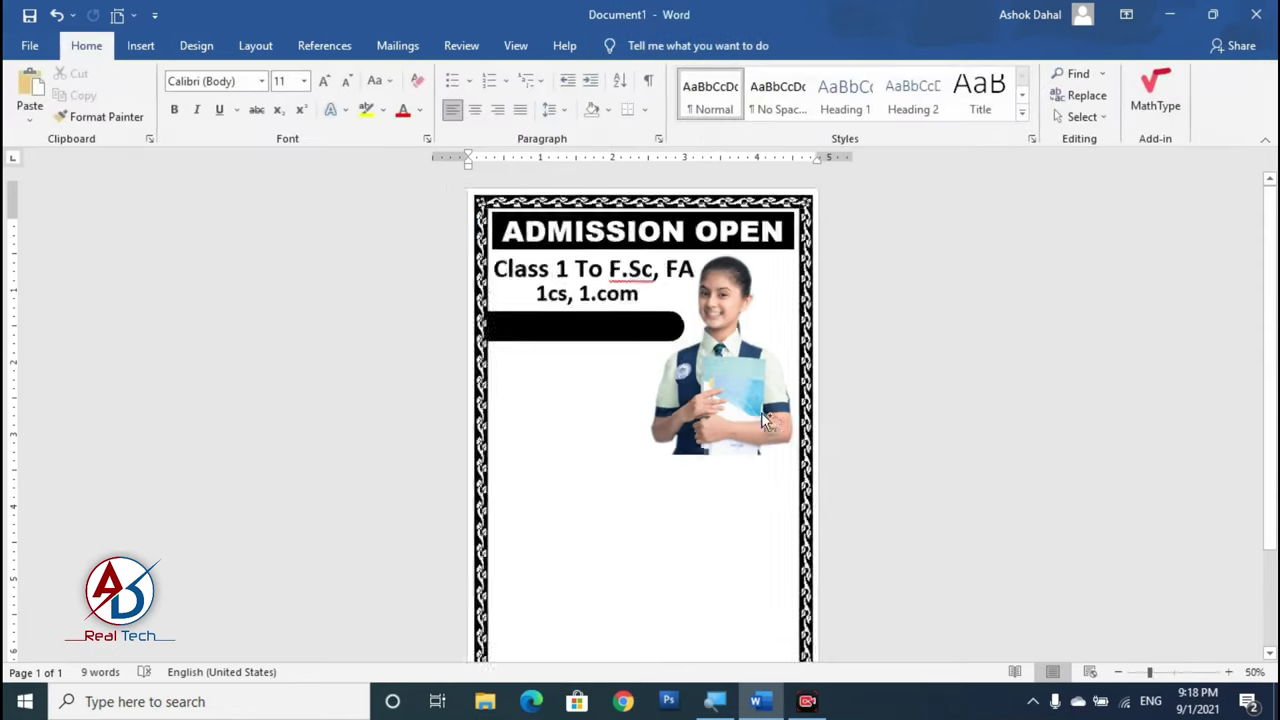
pyautogui.keyDown('ctrl'); pyautogui.scroll(-3, 565, 390); pyautogui.keyUp('ctrl')
pyautogui.keyDown('ctrl'); pyautogui.scroll(5, 565, 390); pyautogui.keyUp('ctrl')
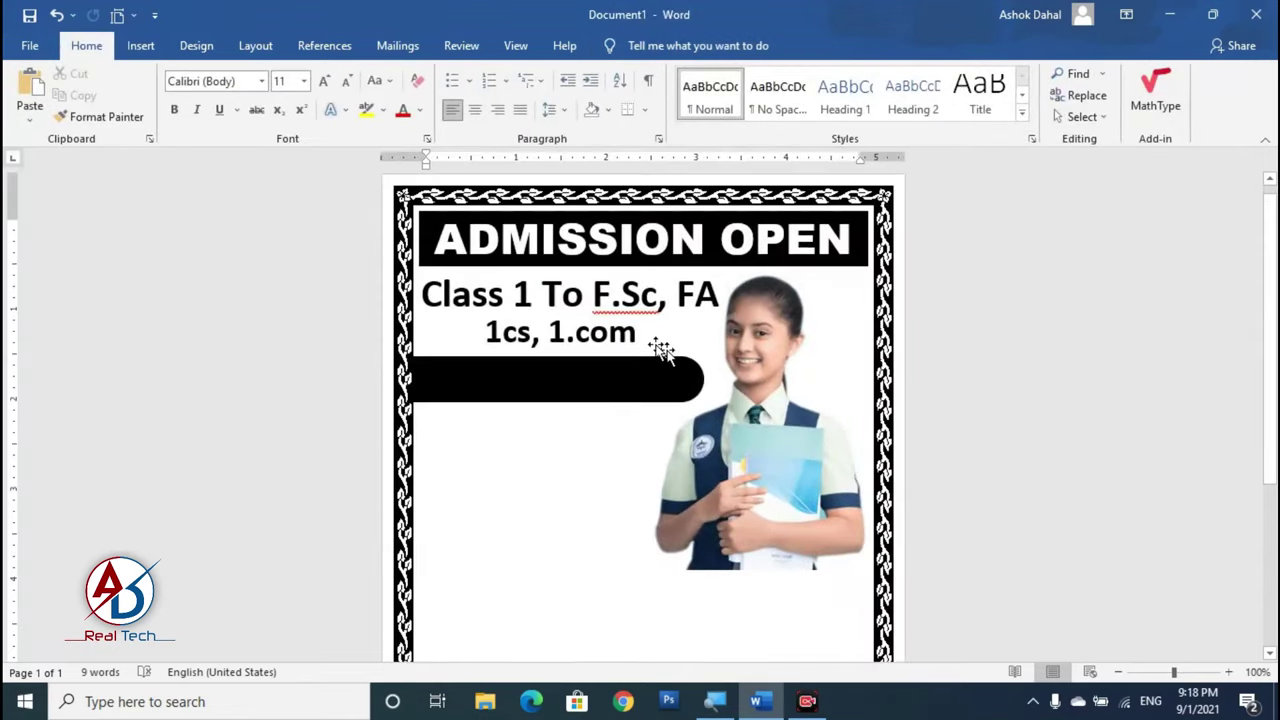
pyautogui.click(489, 300)
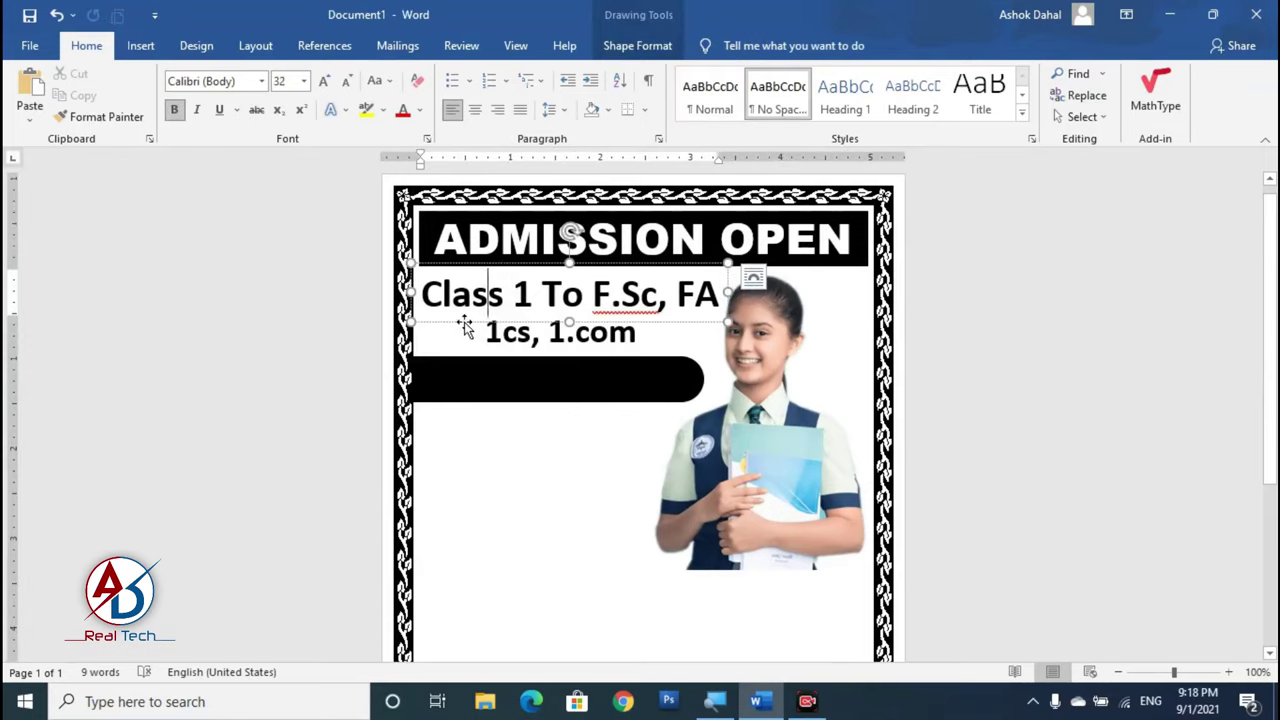
pyautogui.click(465, 327)
pyautogui.hotkey('ctrl', 'c')
pyautogui.hotkey('ctrl', 'v')
pyautogui.moveTo(487, 380); pyautogui.dragTo(493, 520)
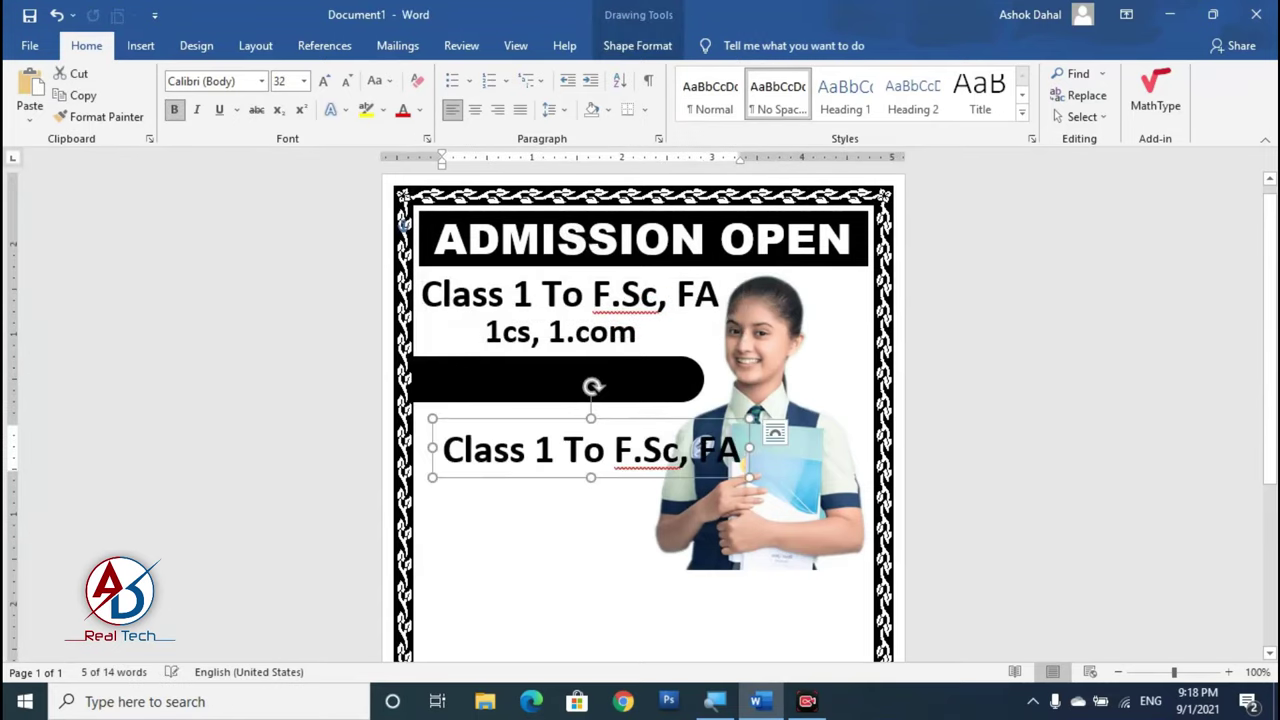
# Change the duplicate to white 'Preparation For' text and position it on the black bar
pyautogui.tripleClick(512, 450)
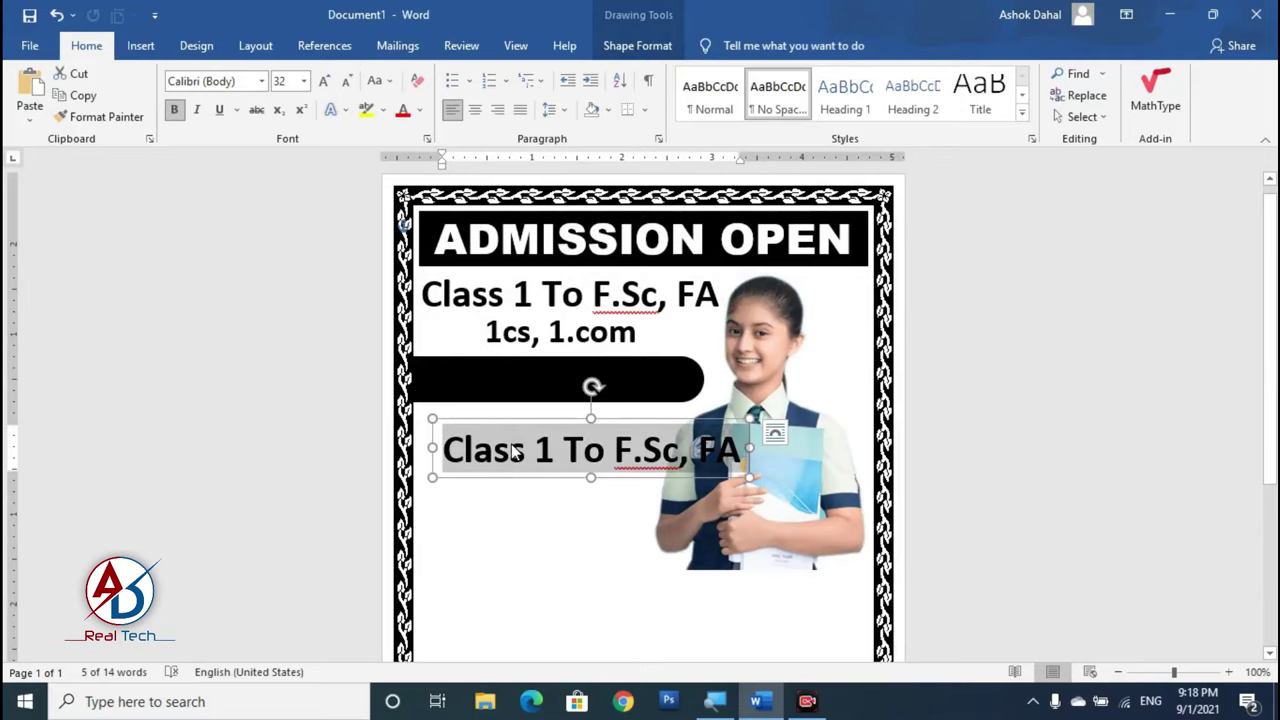
pyautogui.write('P')
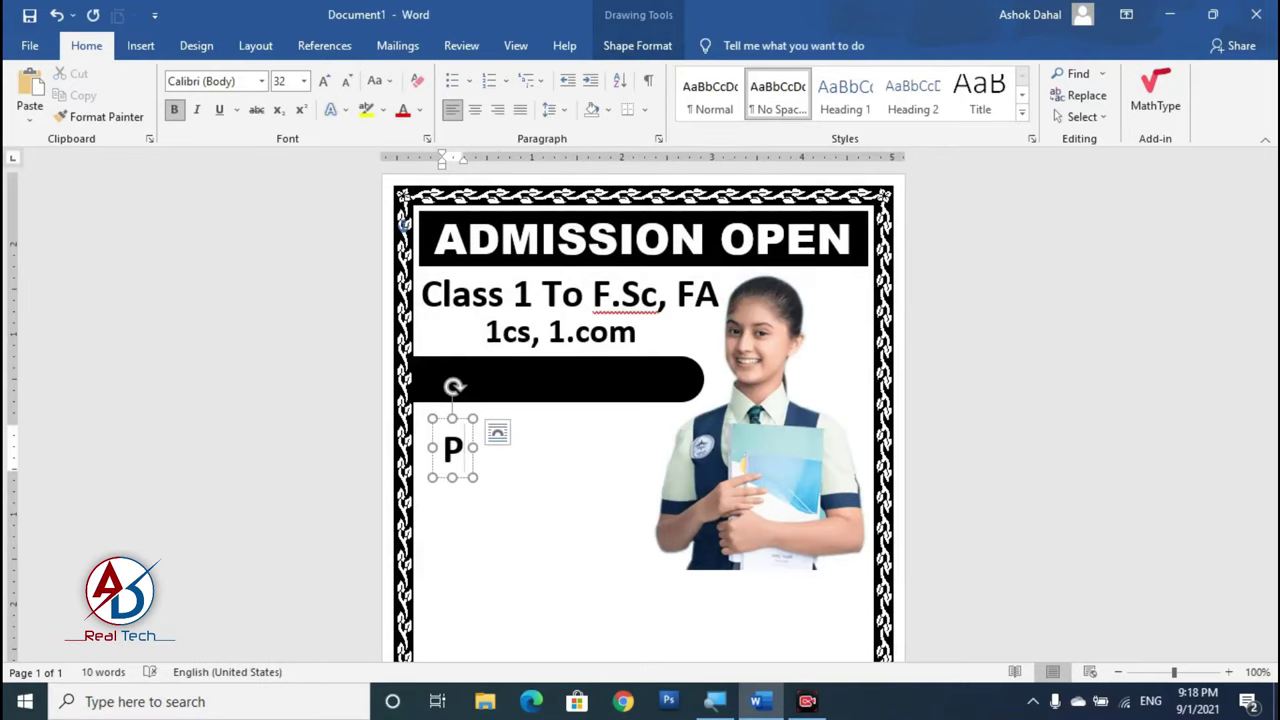
pyautogui.write('repara')
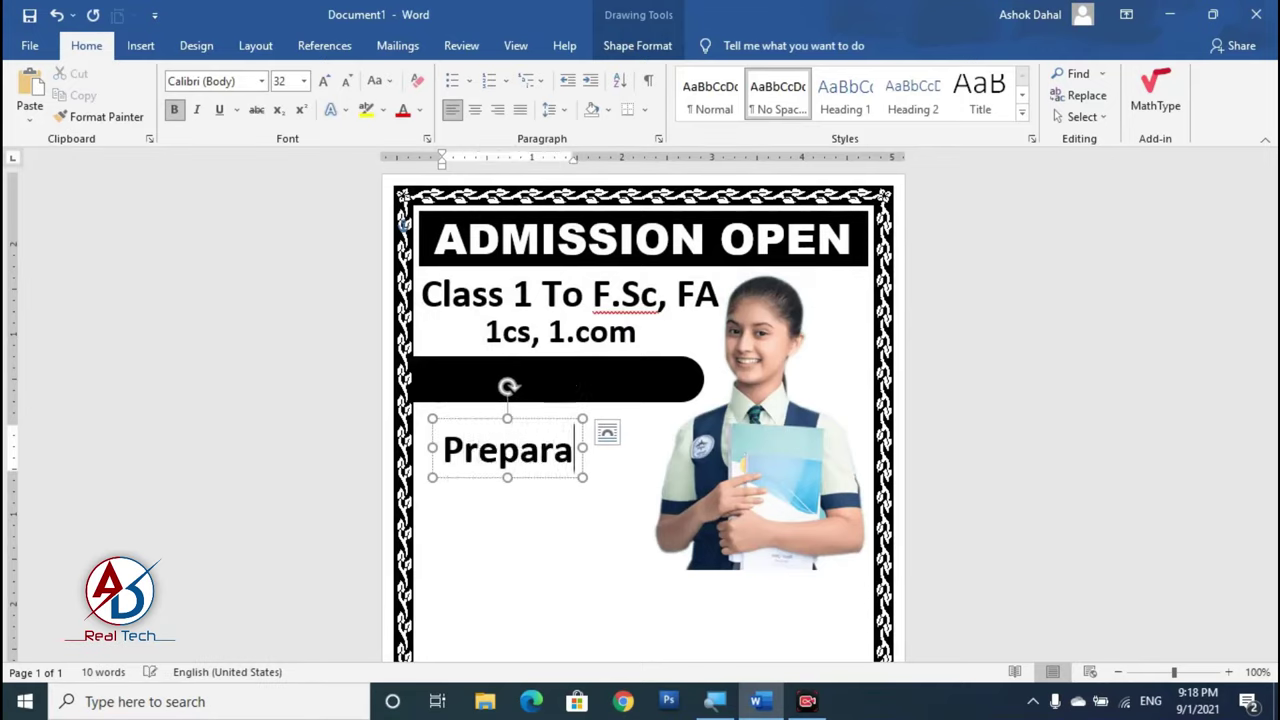
pyautogui.write('tion F')
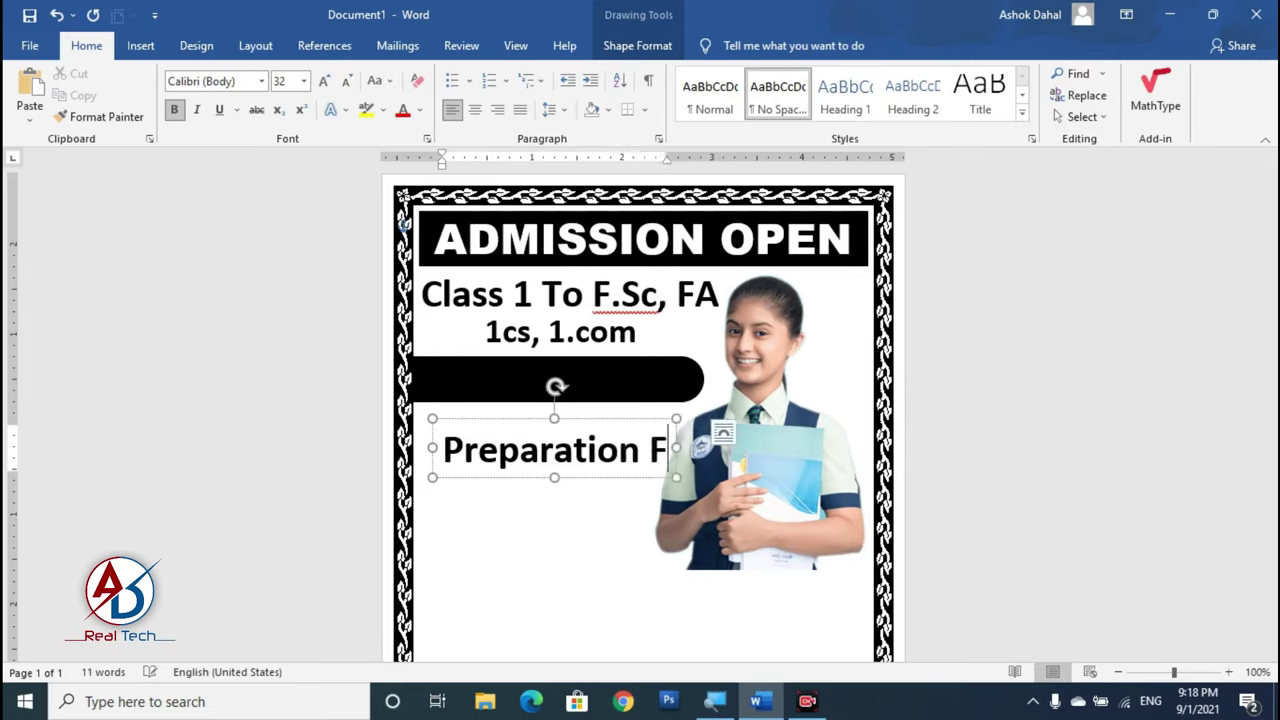
pyautogui.write('or')
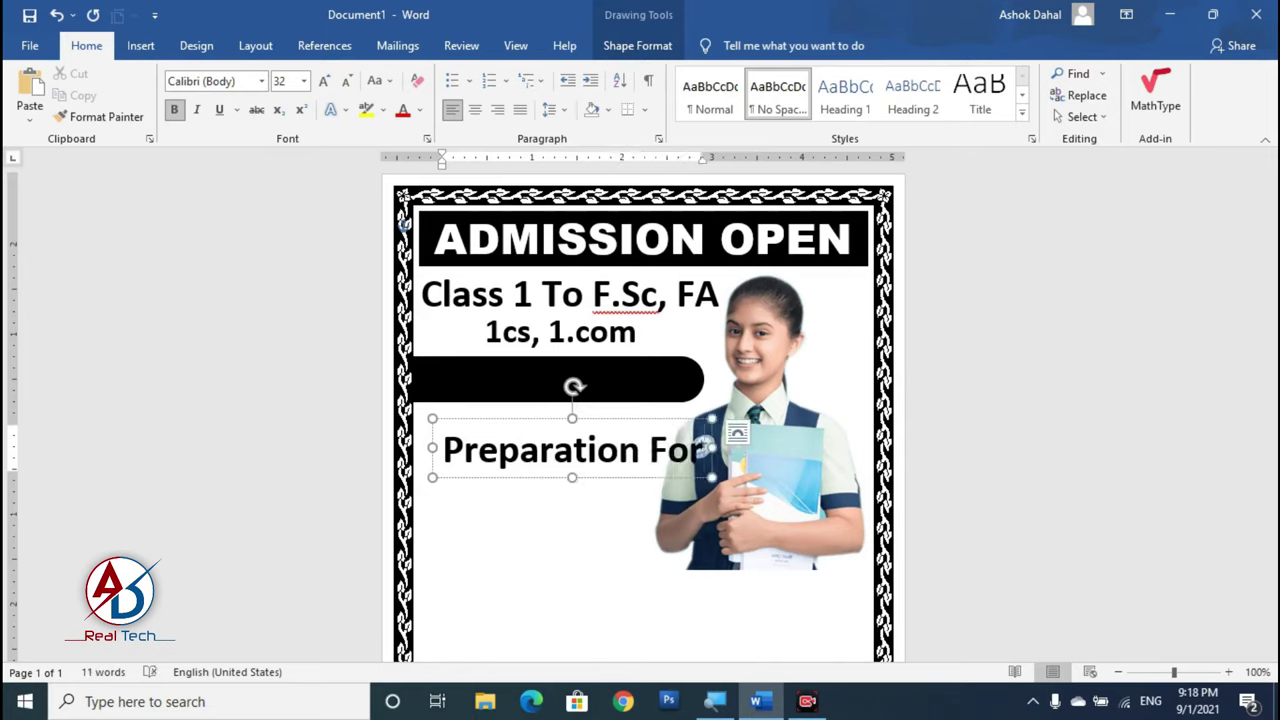
pyautogui.hotkey('ctrl', 'a')
pyautogui.click(419, 111)
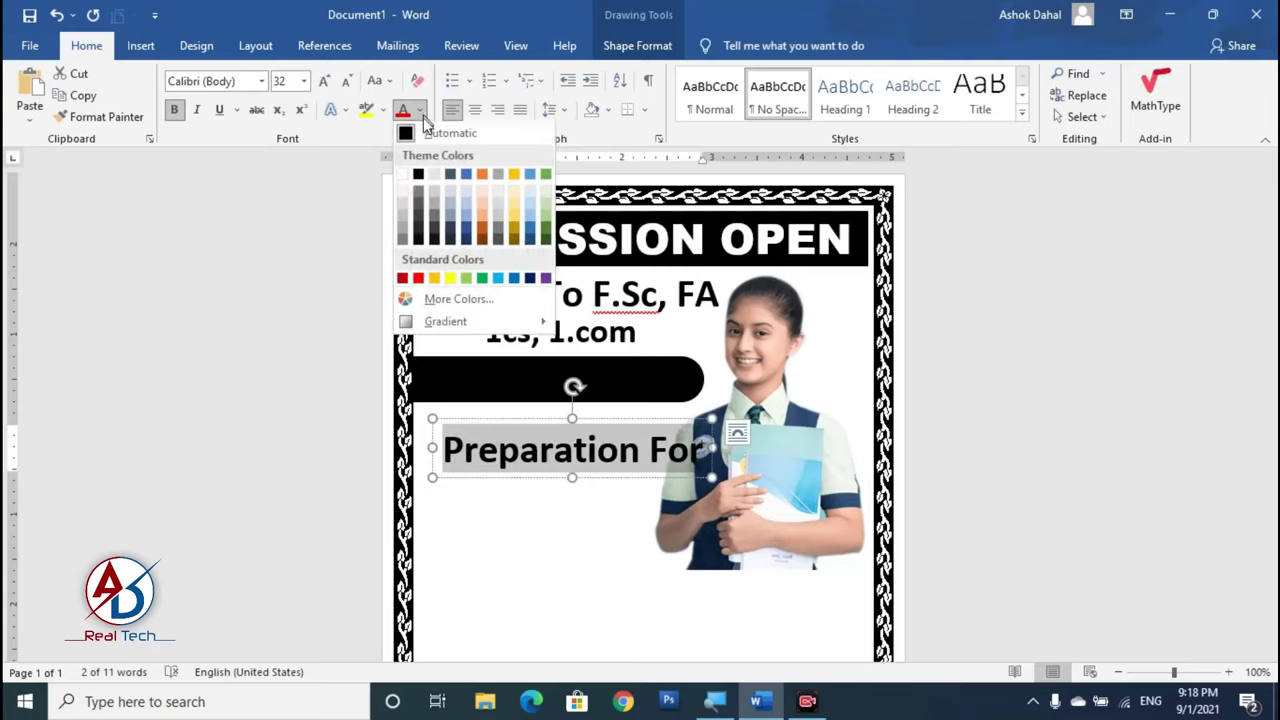
pyautogui.click(411, 175)
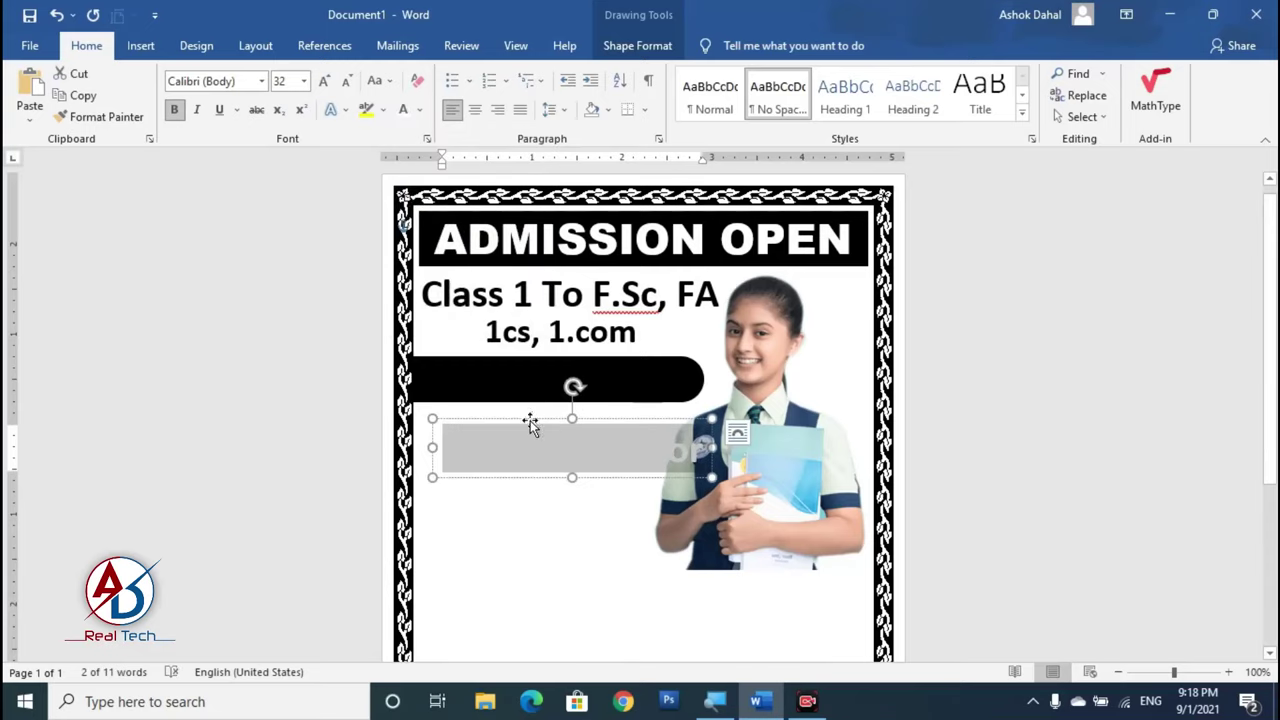
pyautogui.moveTo(530, 424); pyautogui.dragTo(510, 345)
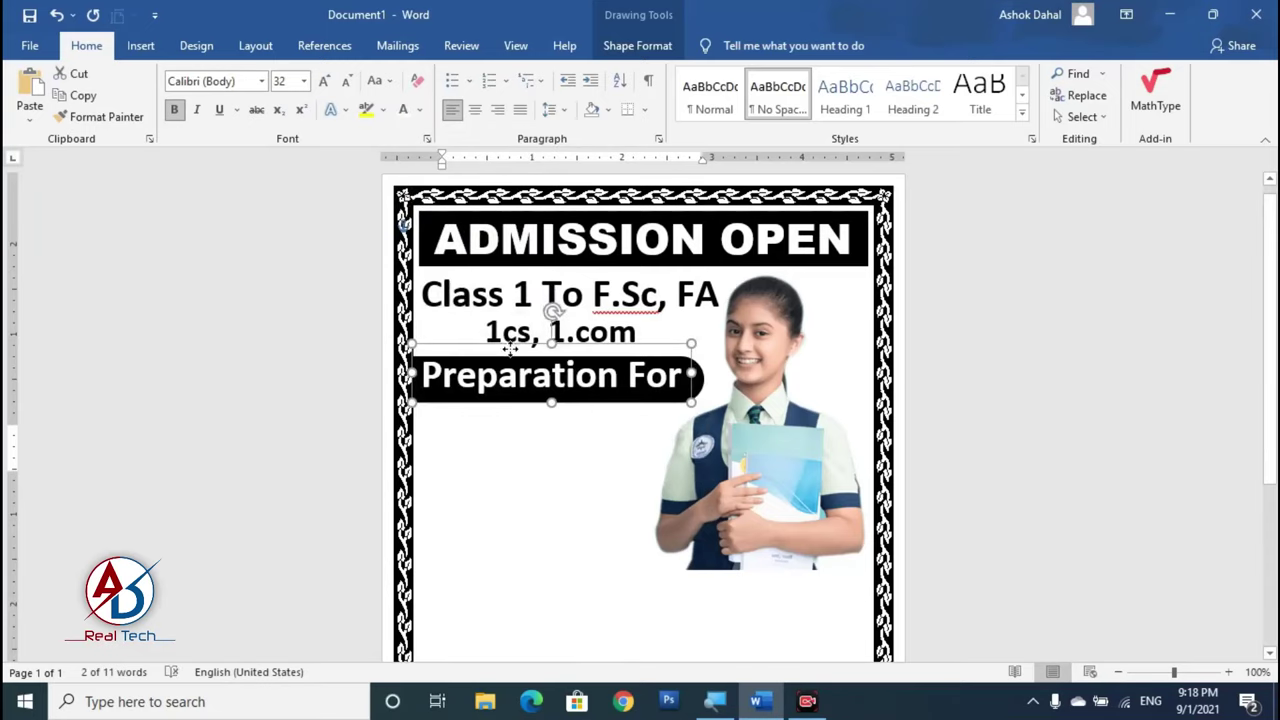
pyautogui.press('Down')
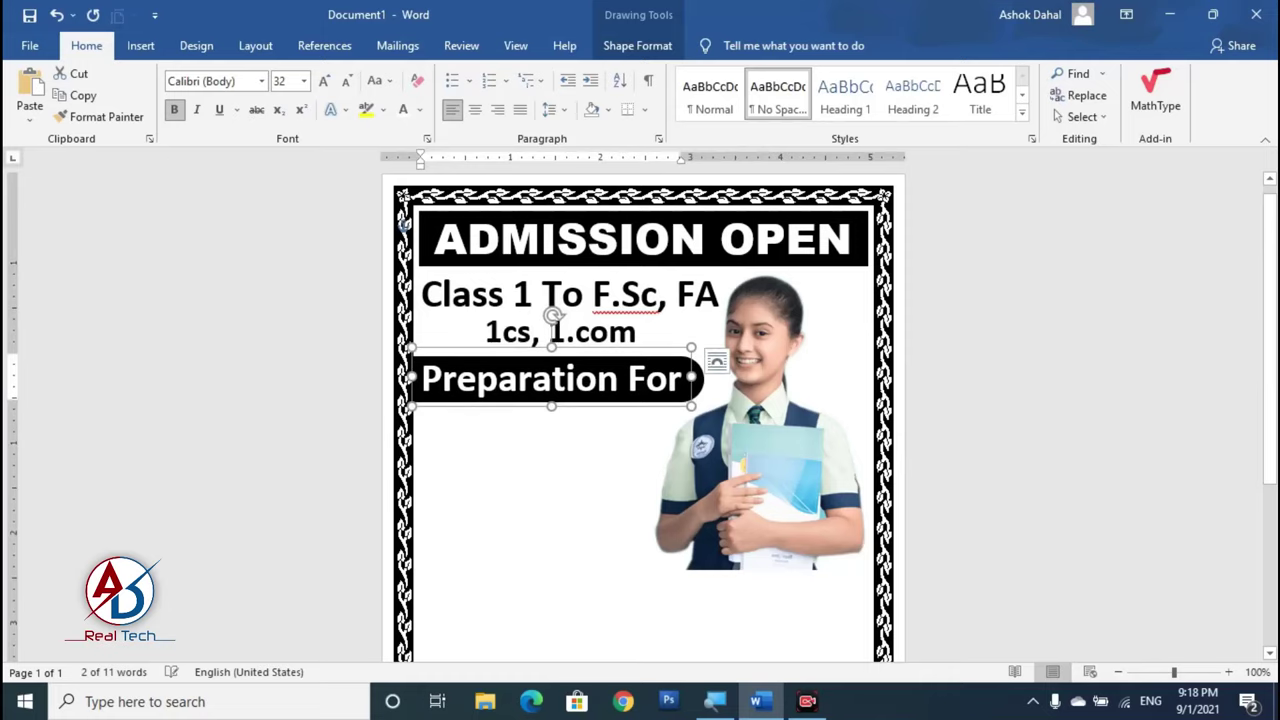
# Duplicate the 'Class 1 To F.Sc, FA' text box and place the copy below Preparation For
pyautogui.click(718, 436)
pyautogui.scroll(-3, 676, 431)
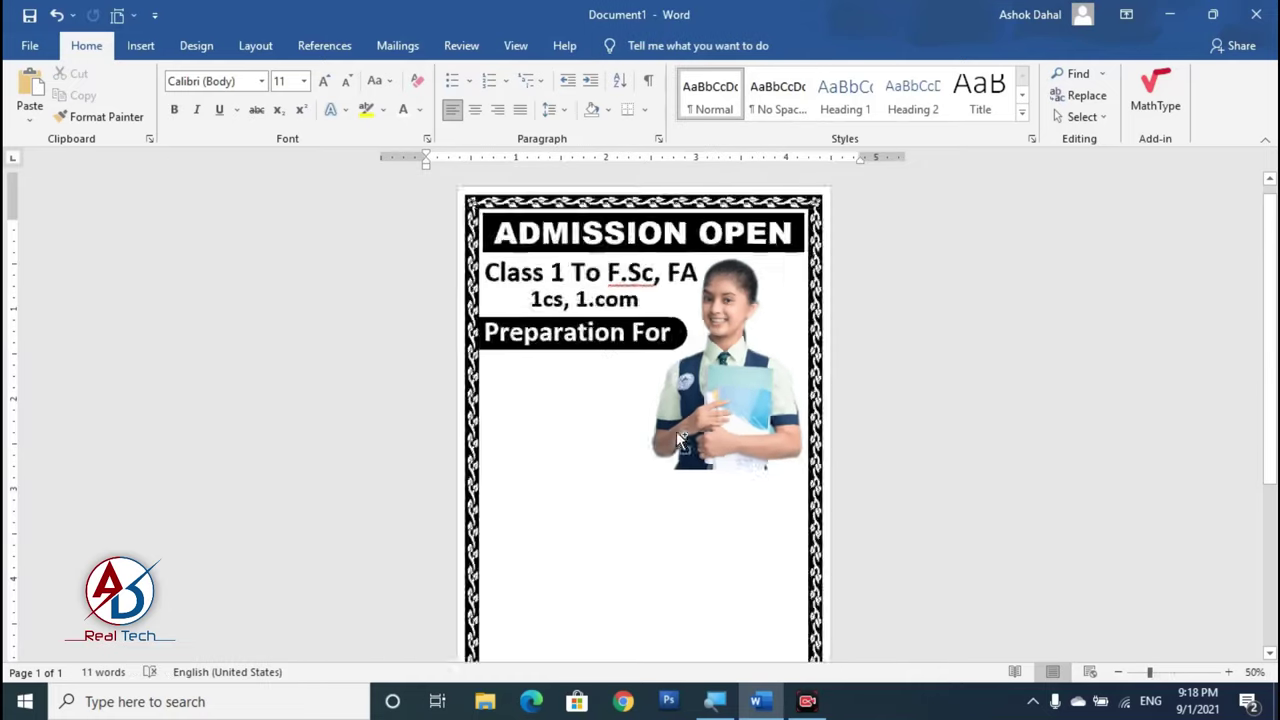
pyautogui.scroll(-2, 676, 431)
pyautogui.scroll(5, 77, 428)
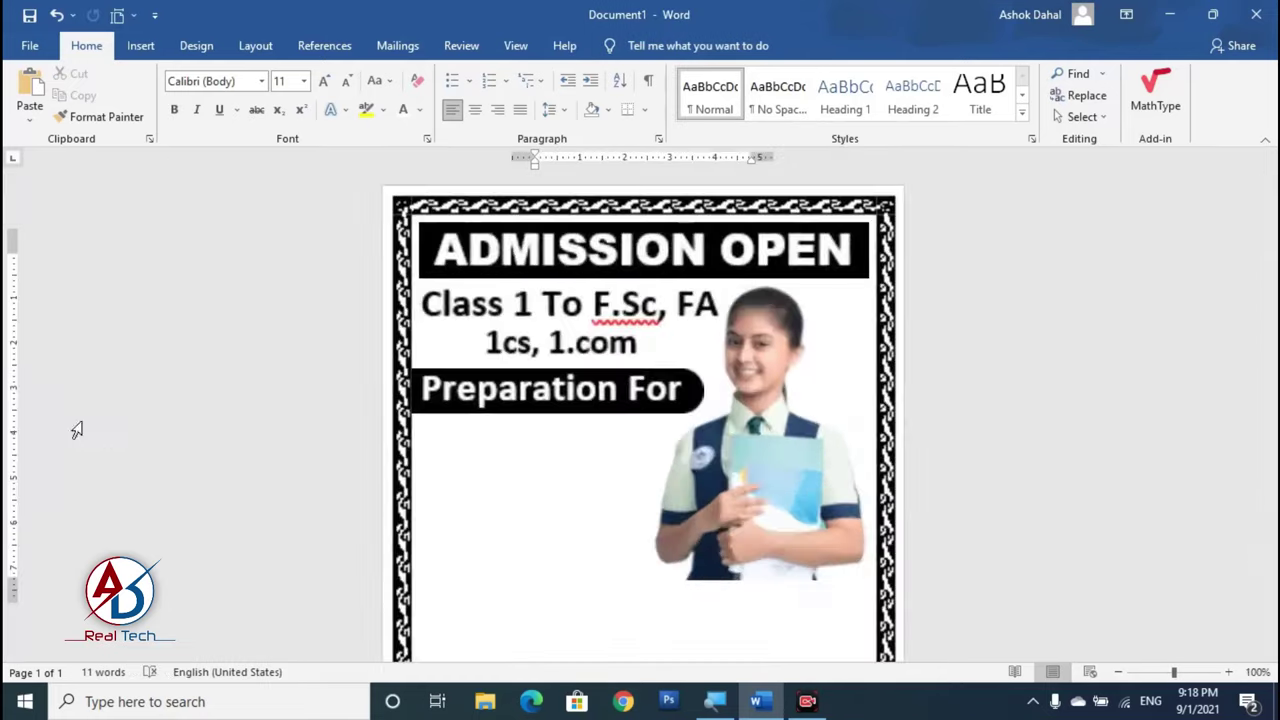
pyautogui.click(141, 50)
pyautogui.click(472, 306)
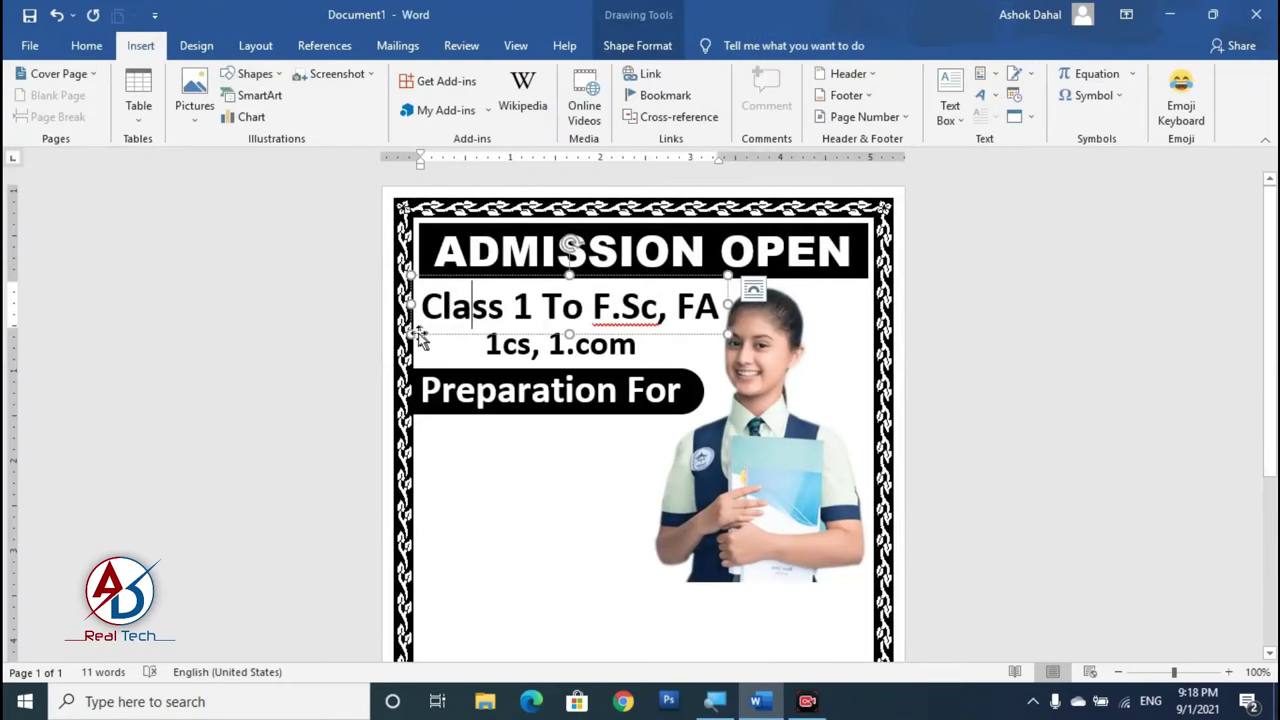
pyautogui.keyDown('ctrl'); pyautogui.moveTo(445, 338); pyautogui.dragTo(470, 362); pyautogui.keyUp('ctrl')
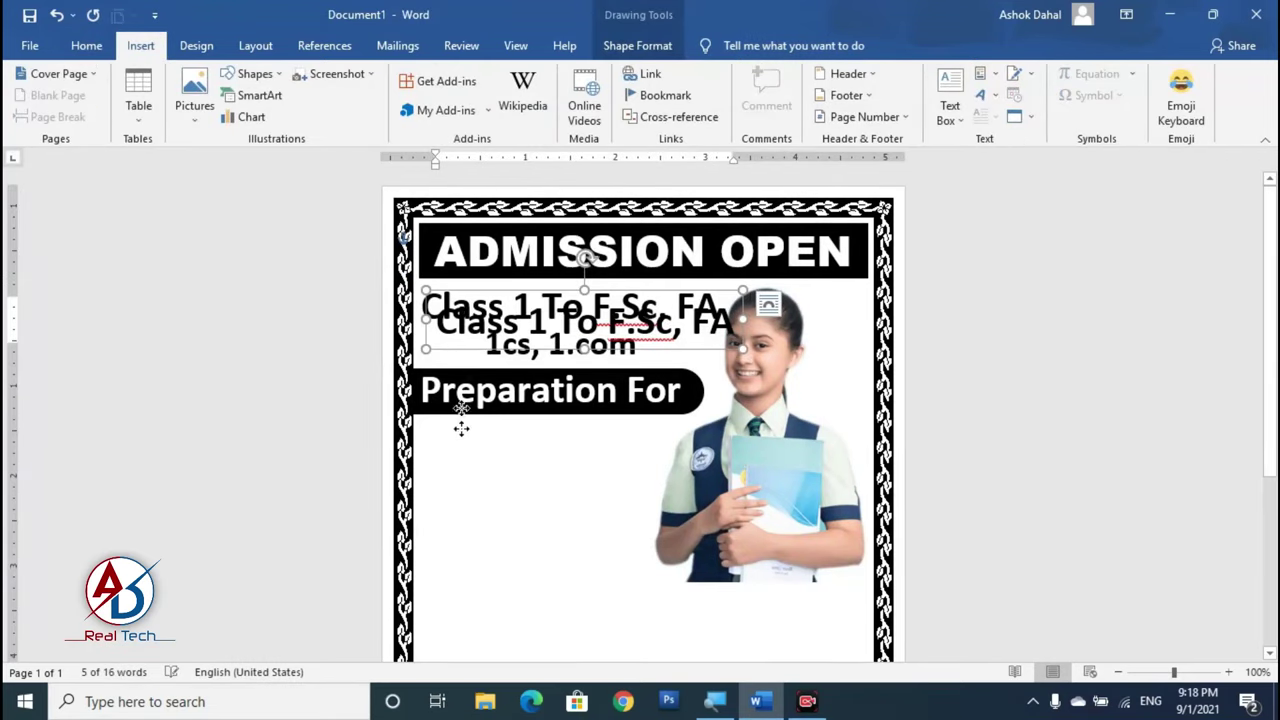
pyautogui.moveTo(461, 428); pyautogui.dragTo(461, 505)
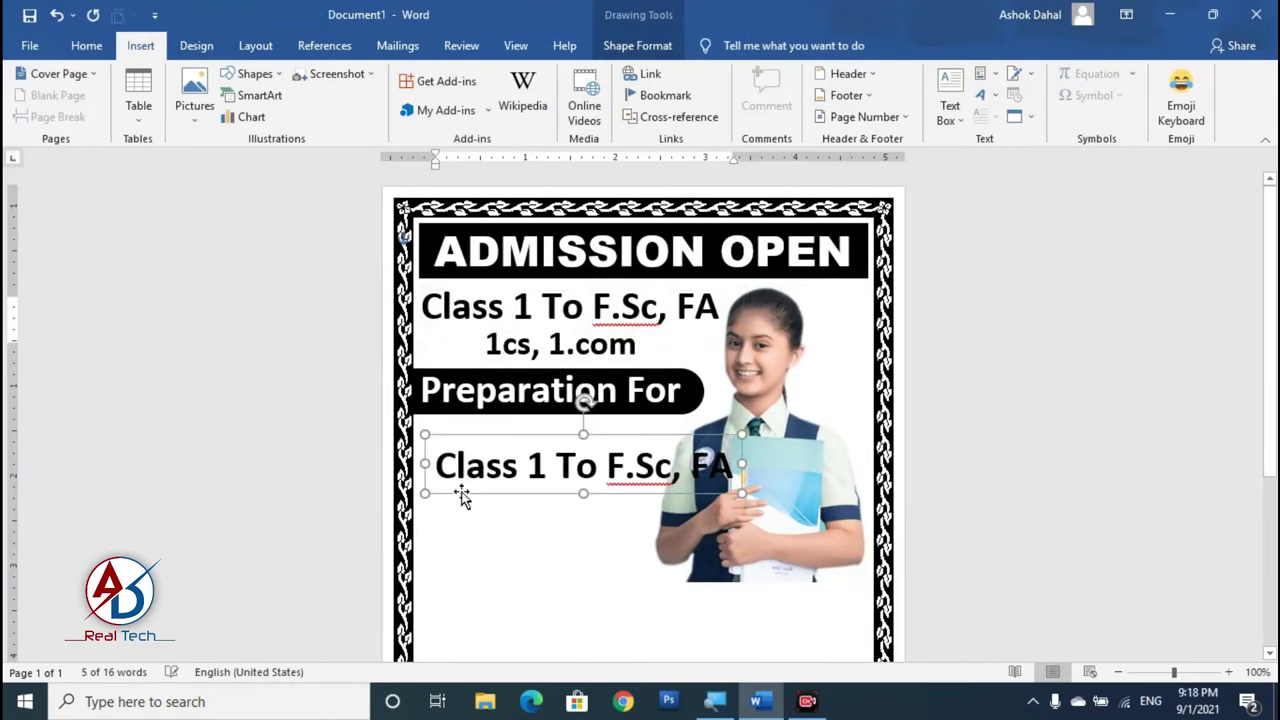
# Remove bold from the copied text and shrink it to 20 pt
pyautogui.click(100, 48)
pyautogui.click(176, 110)
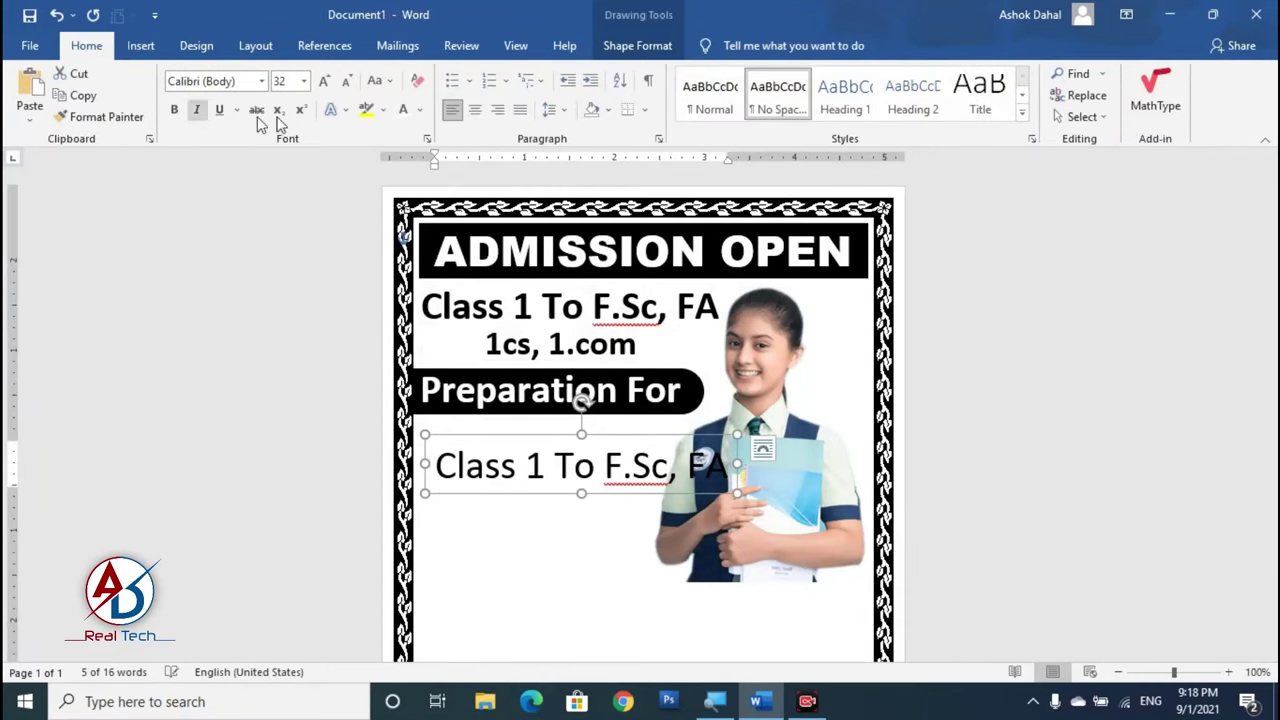
pyautogui.click(346, 80)
pyautogui.click(346, 80)
pyautogui.click(346, 80)
pyautogui.click(346, 80)
pyautogui.click(348, 82)
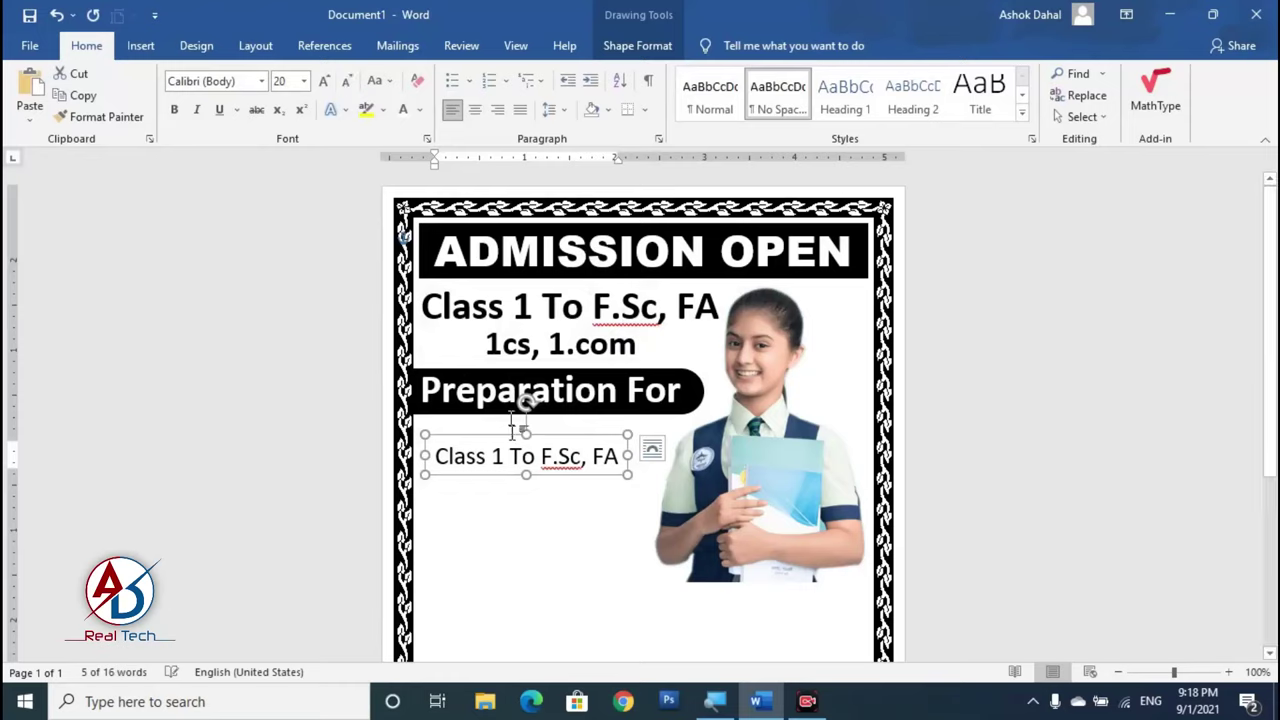
# Replace the copied text with 'Cadets & Initial', correcting typos, then select it all
pyautogui.hotkey('ctrl', 'a')
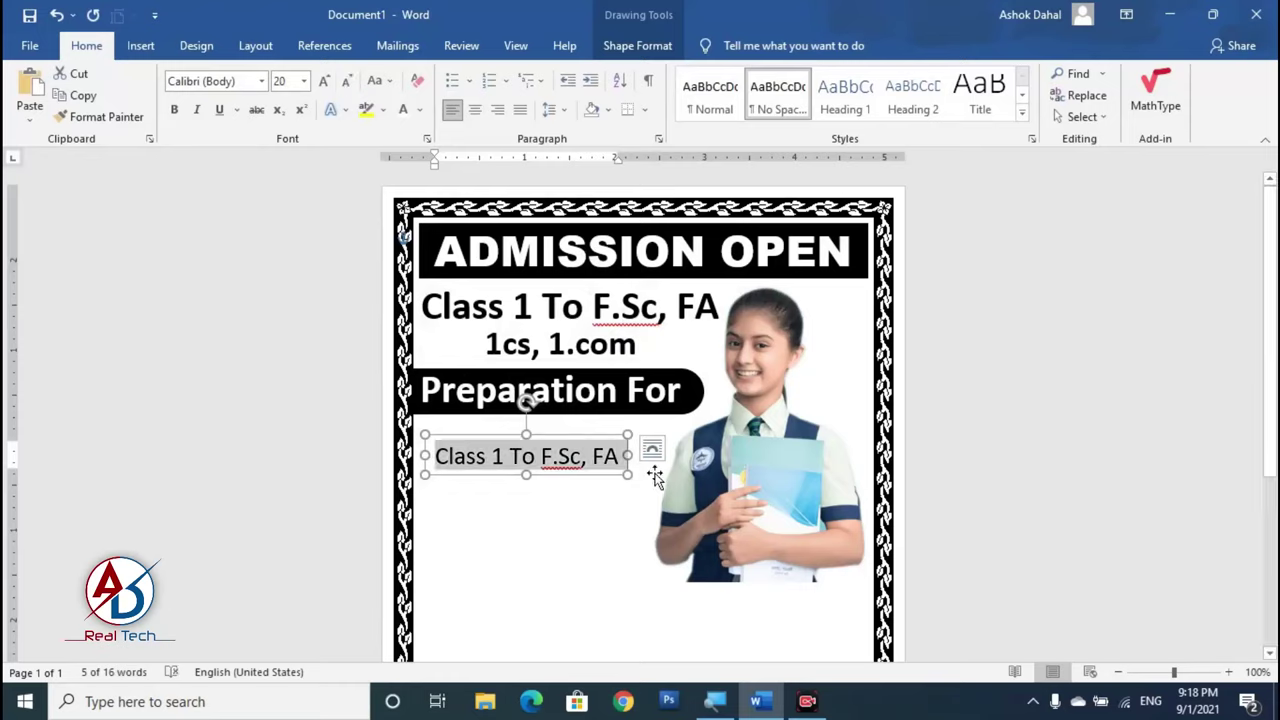
pyautogui.write('Ca')
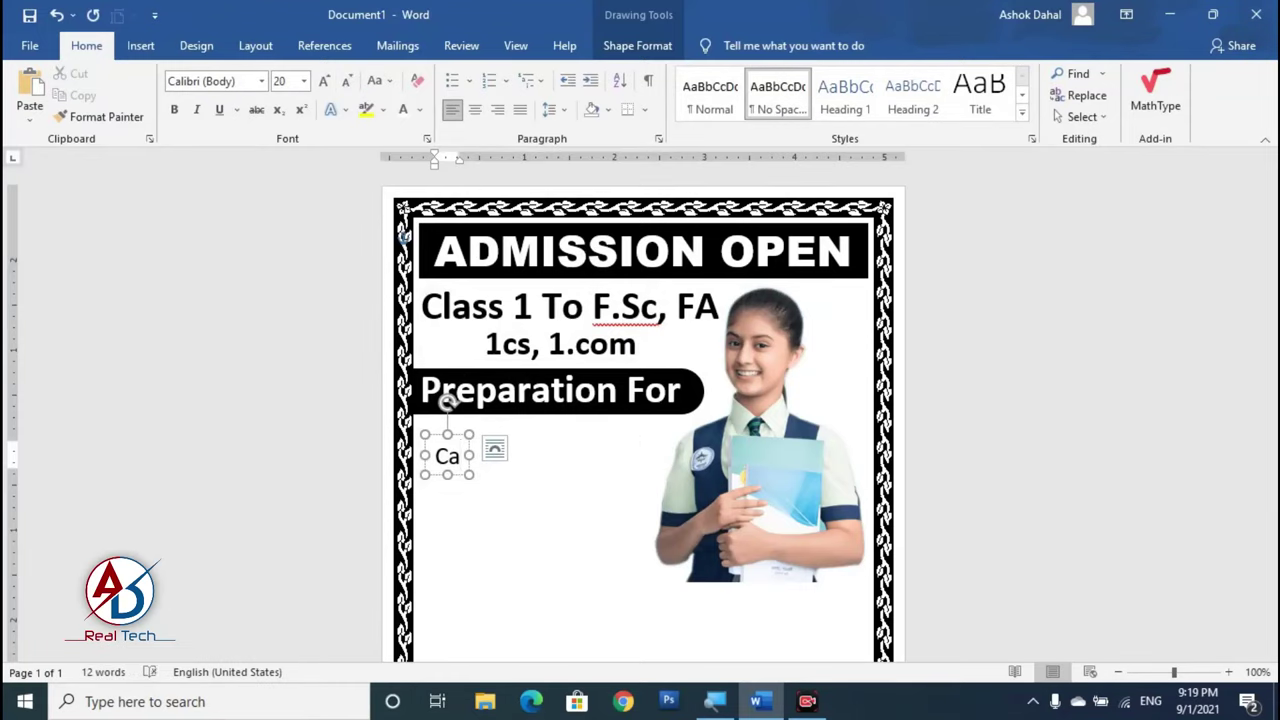
pyautogui.write('ders')
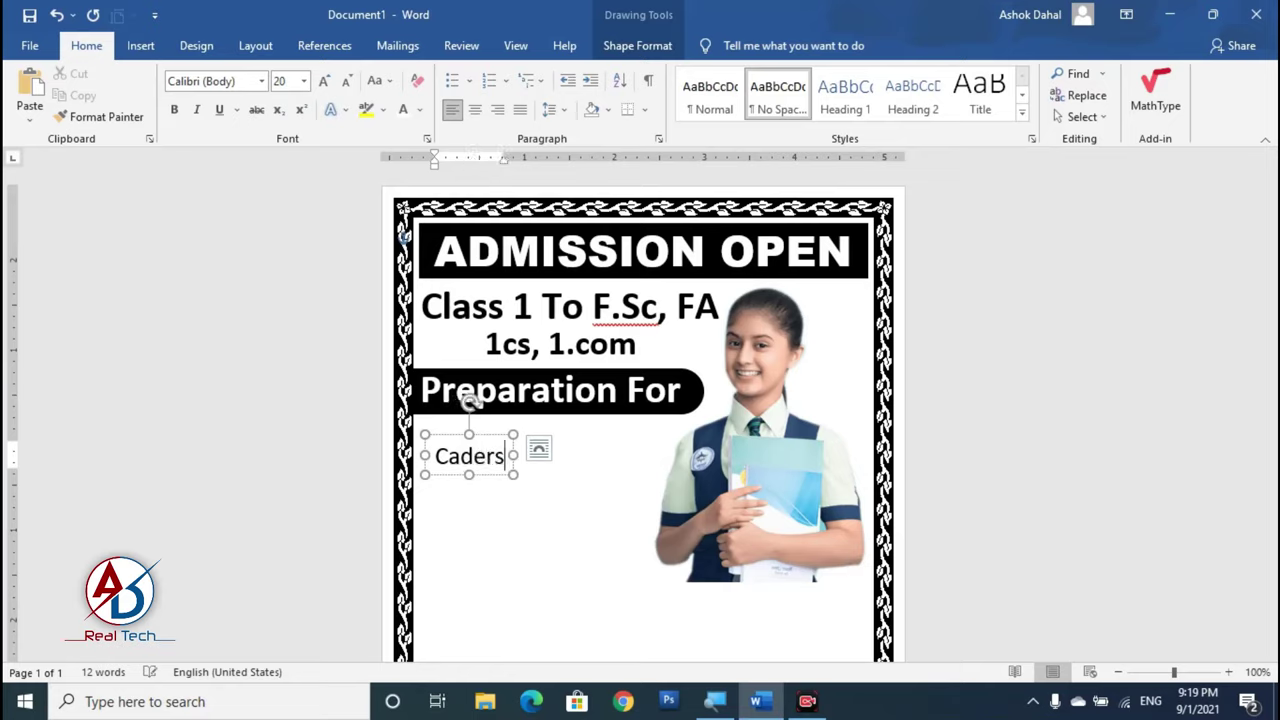
pyautogui.press('BackSpace')
pyautogui.press('BackSpace')
pyautogui.write('tr')
pyautogui.press('BackSpace')
pyautogui.write('s')
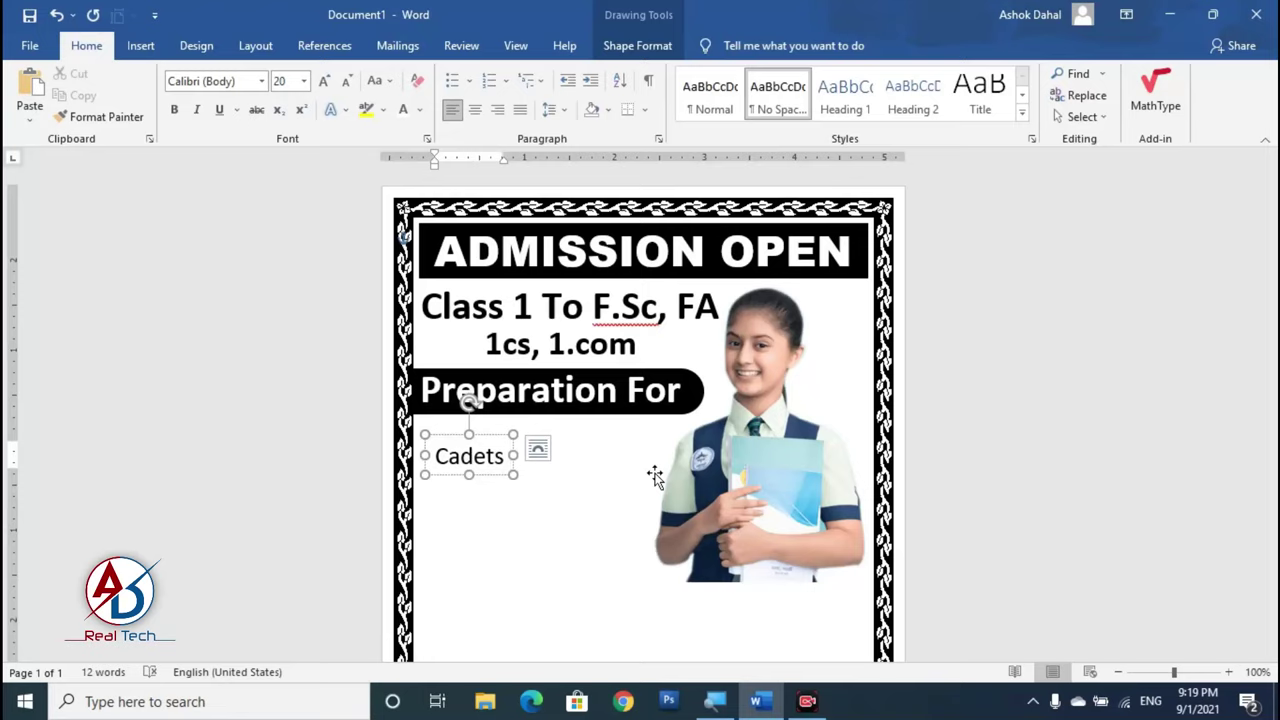
pyautogui.write(' &')
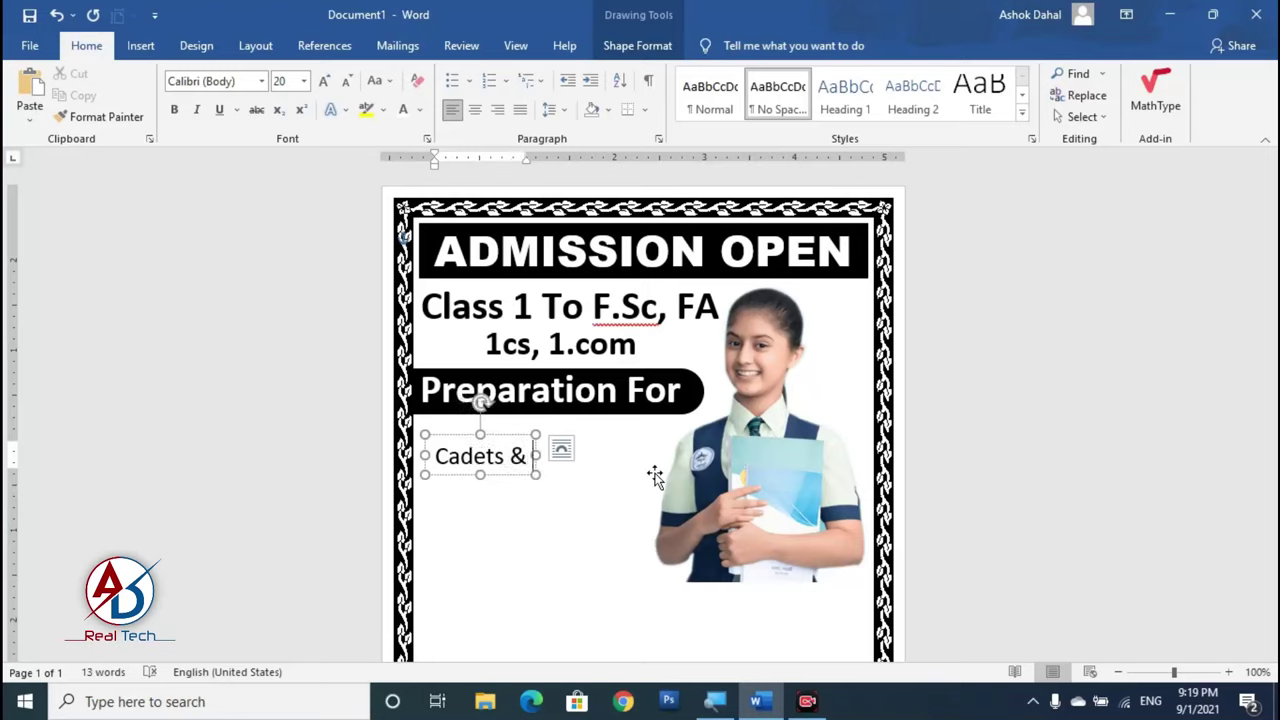
pyautogui.write(' Ini')
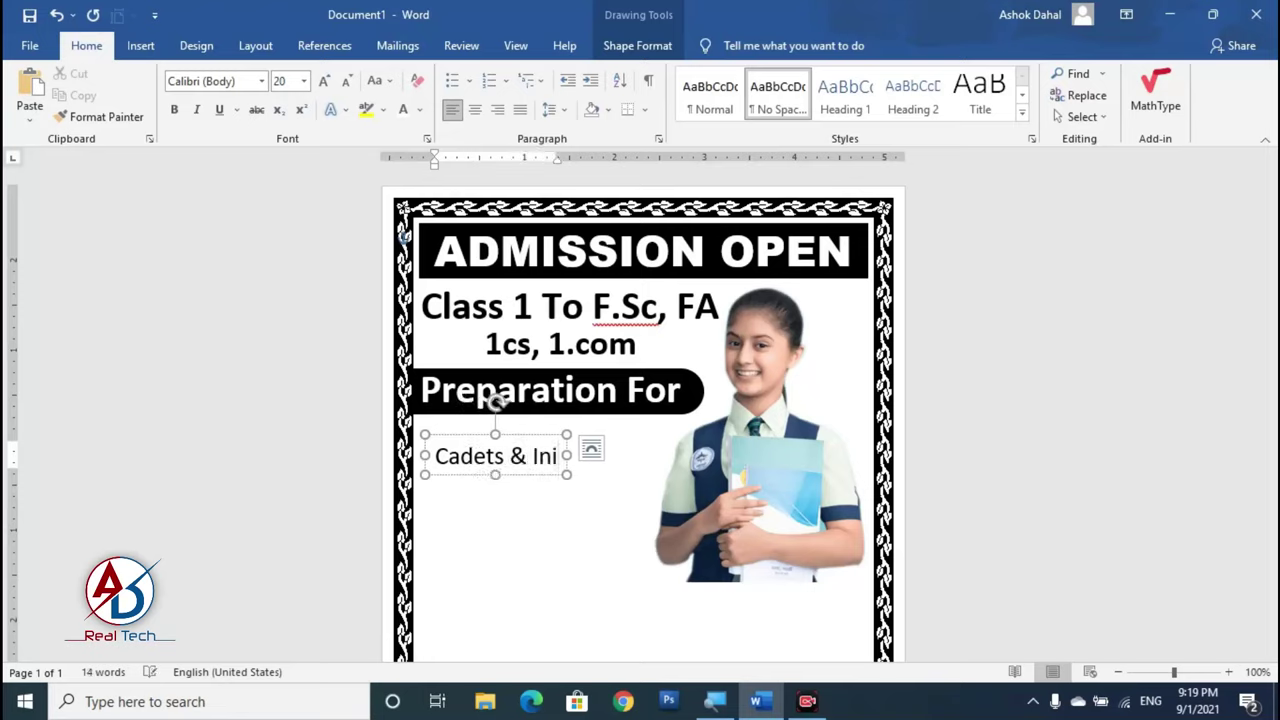
pyautogui.write('tial')
pyautogui.hotkey('ctrl', 'a')
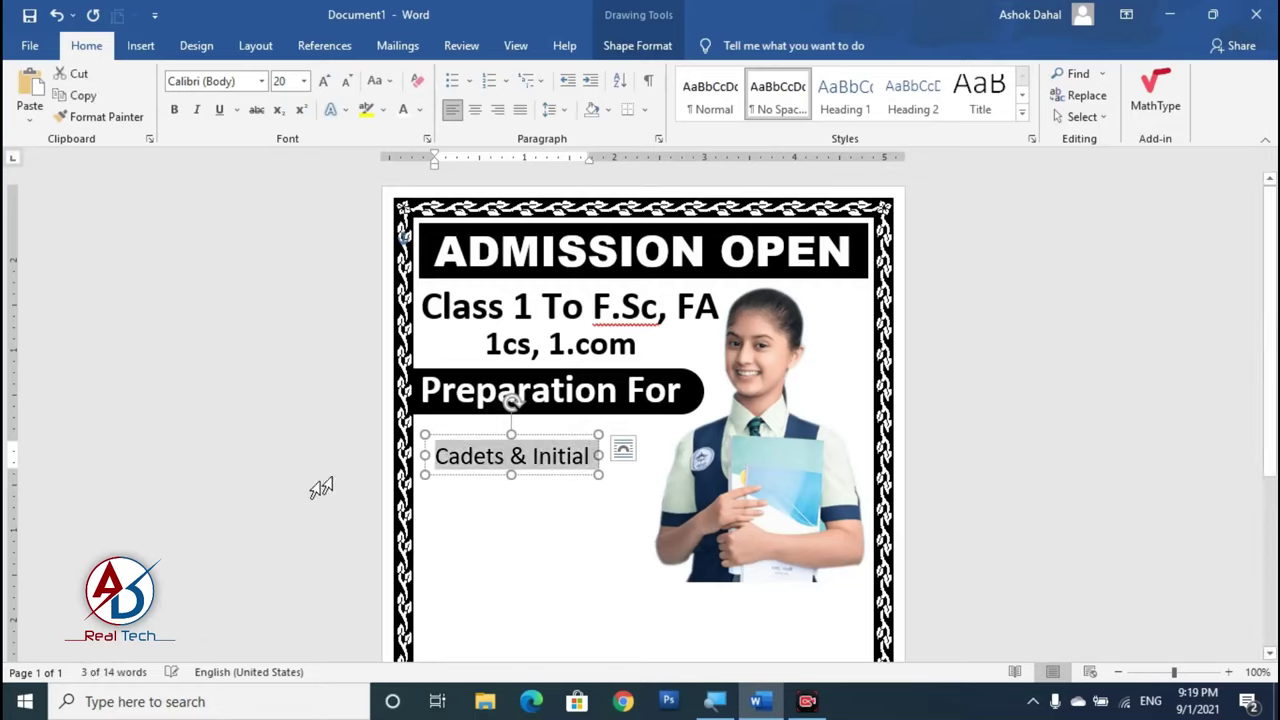
# Give 'Cadets & Initial' a round bullet and move its box just below Preparation For
pyautogui.click(446, 457)
pyautogui.click(452, 88)
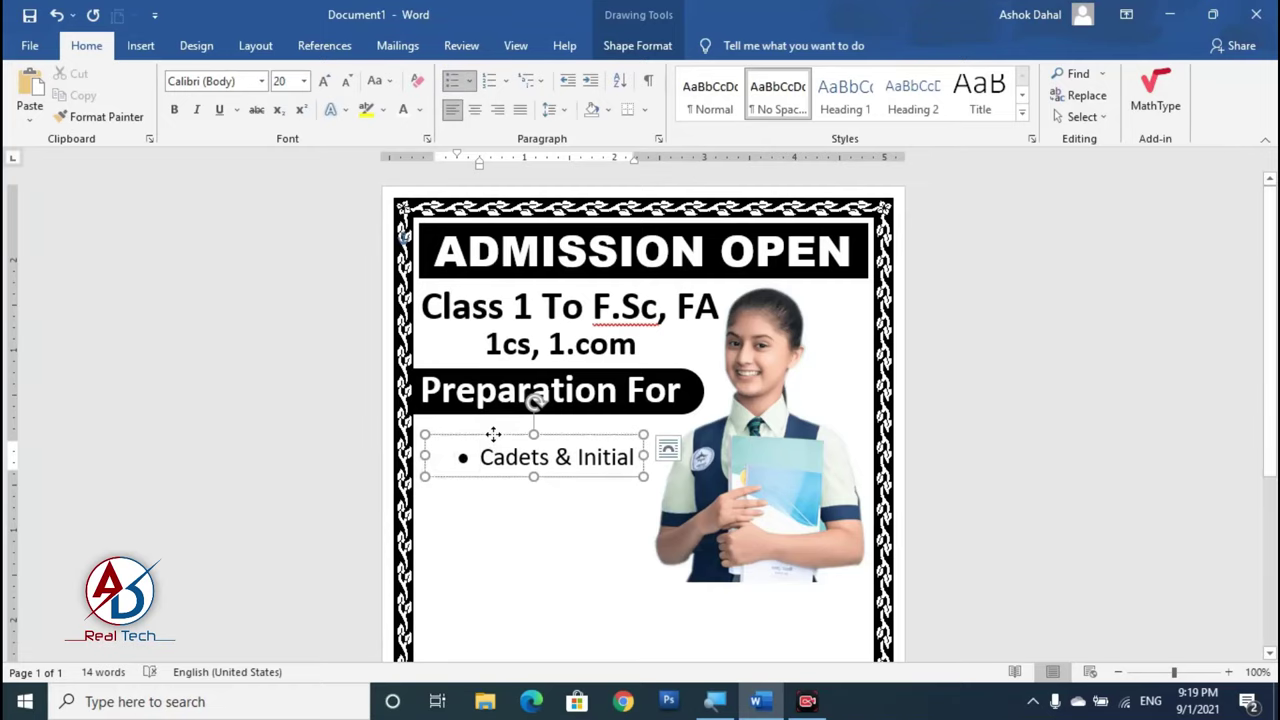
pyautogui.moveTo(494, 440); pyautogui.dragTo(486, 414)
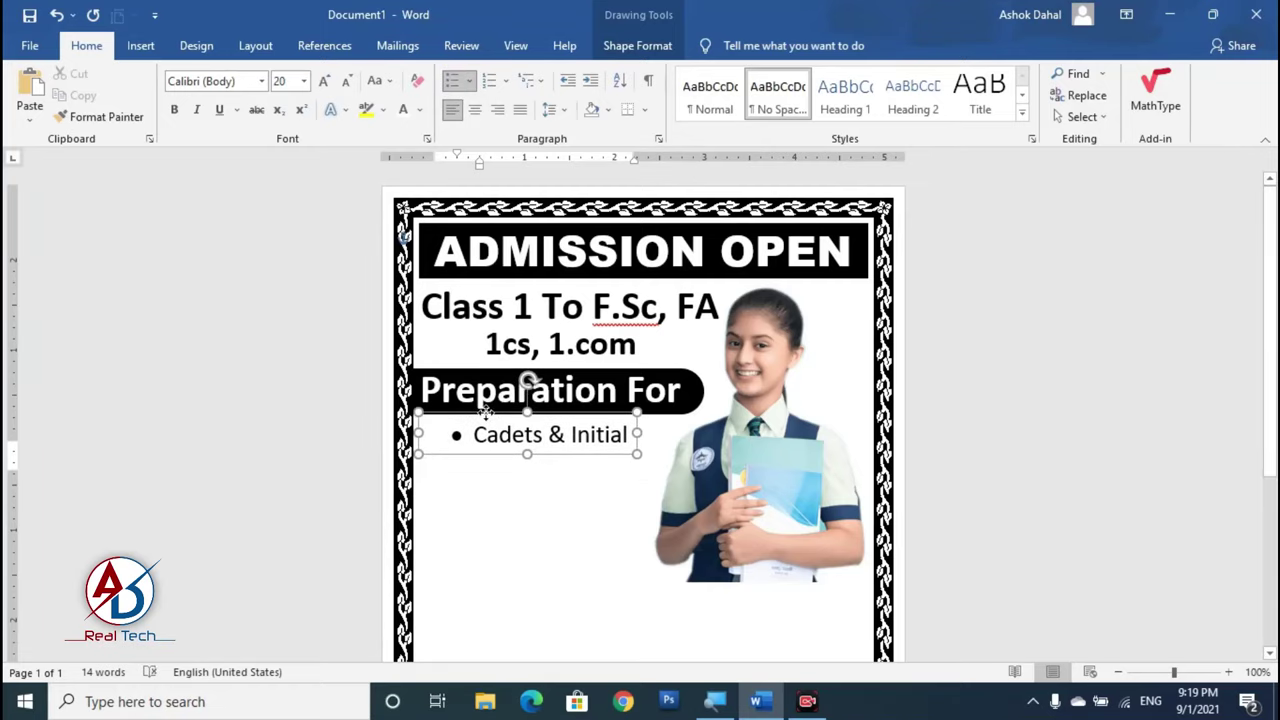
pyautogui.scroll(4, 486, 414)
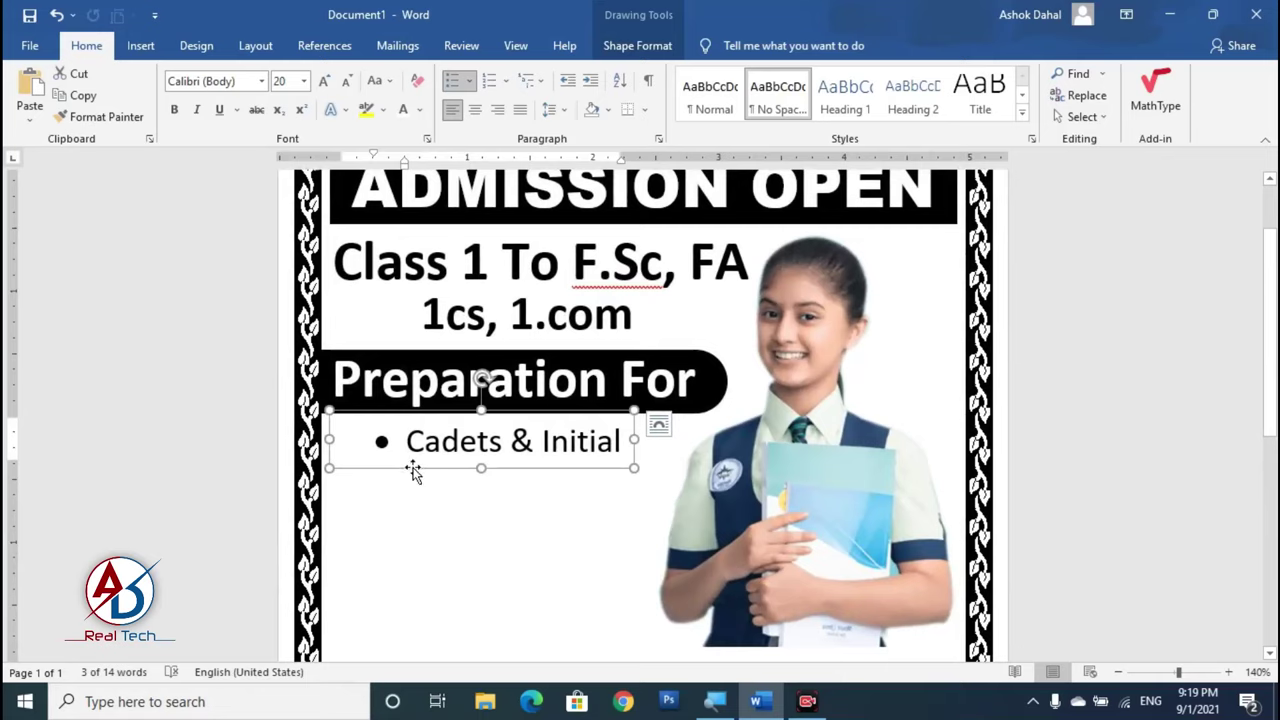
# Copy and paste the bulleted text box, lining the duplicate up under the first bullet
pyautogui.press('Left')
pyautogui.press('Left')
pyautogui.press('Left')
pyautogui.hotkey('ctrl', 'c')
pyautogui.hotkey('ctrl', 'v')
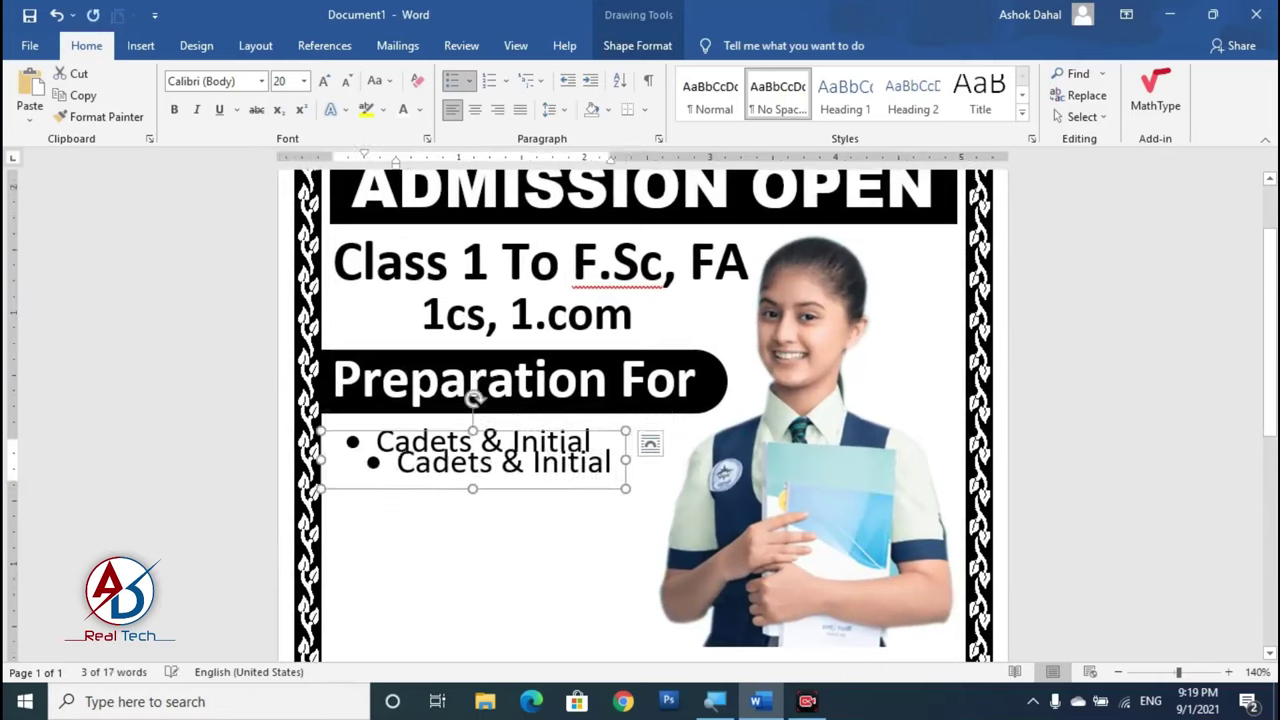
pyautogui.moveTo(427, 492); pyautogui.dragTo(407, 508)
pyautogui.click(409, 478)
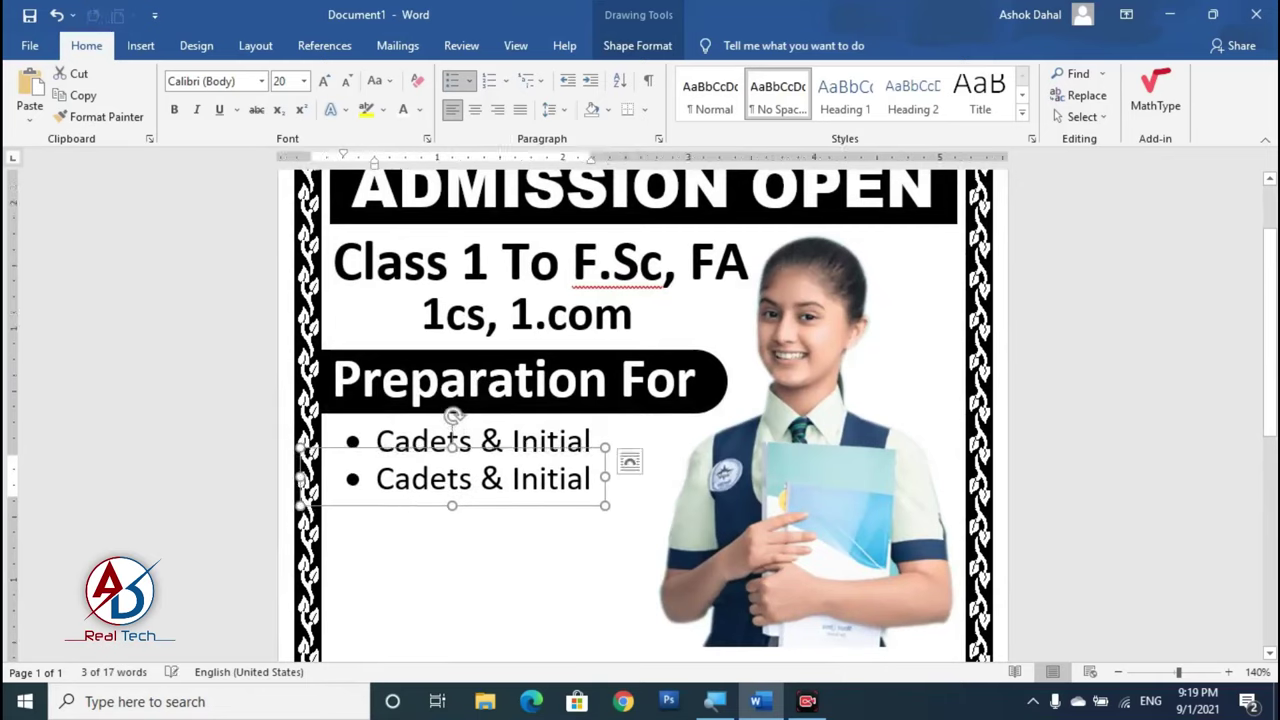
pyautogui.click(629, 461)
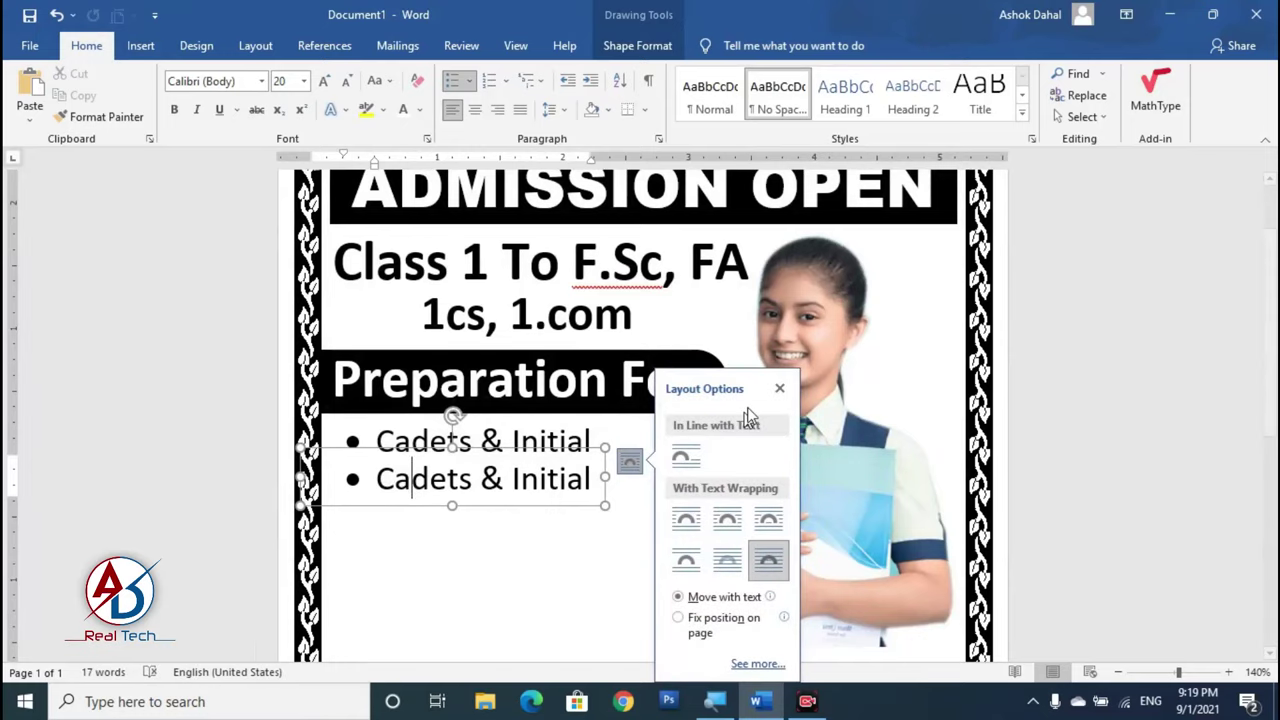
pyautogui.click(782, 386)
# Retype the duplicate's line as 'Test for Commission'
pyautogui.press('Home')
pyautogui.hotkey('shift', 'End')
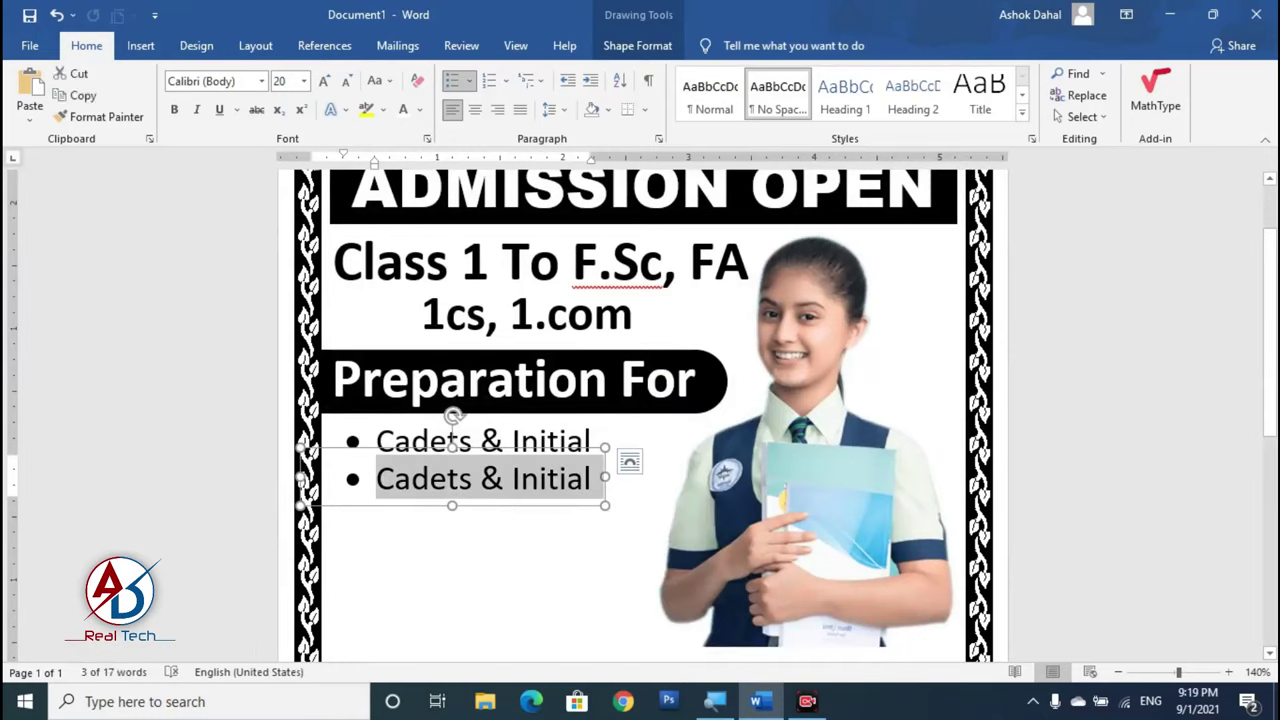
pyautogui.write('Tes')
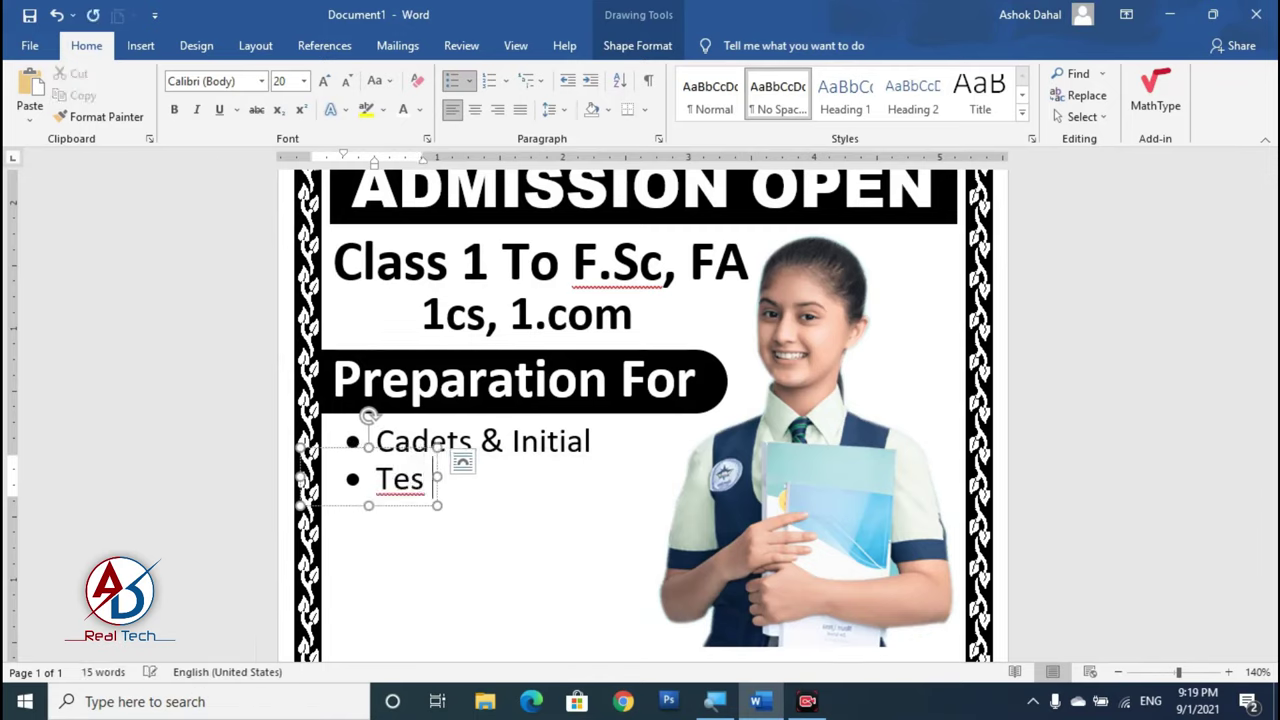
pyautogui.write('t')
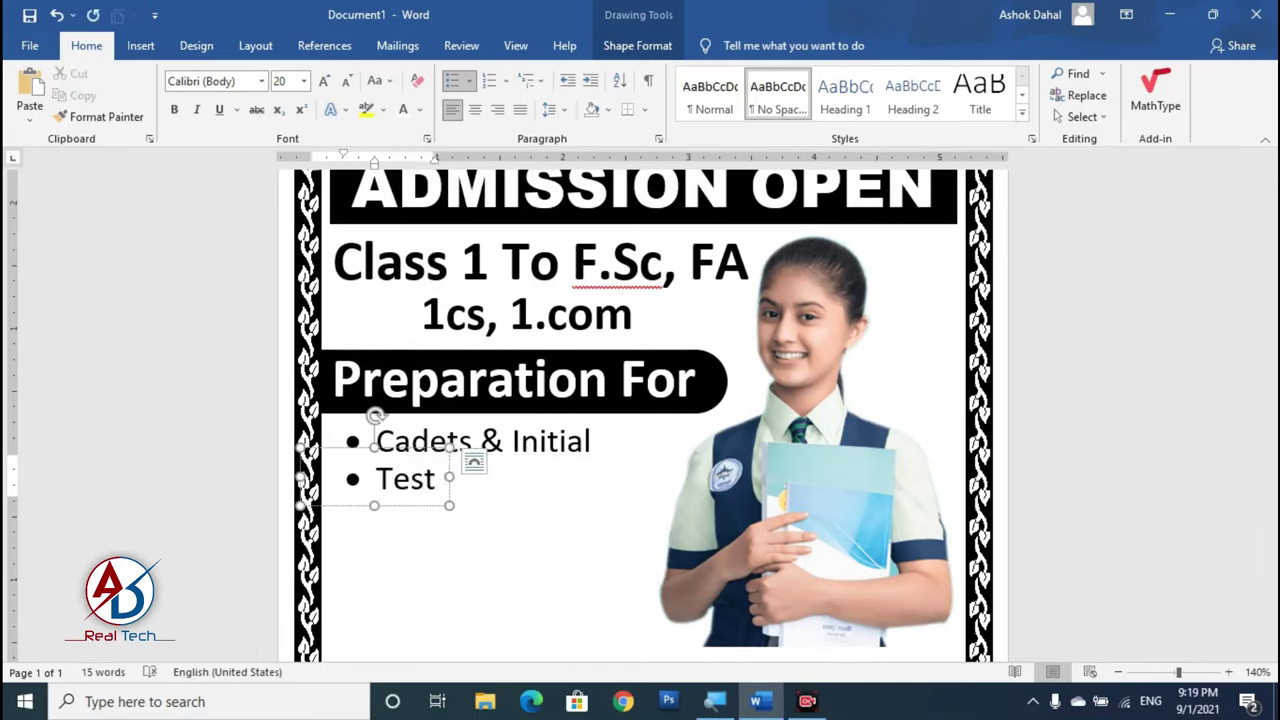
pyautogui.write(' for ')
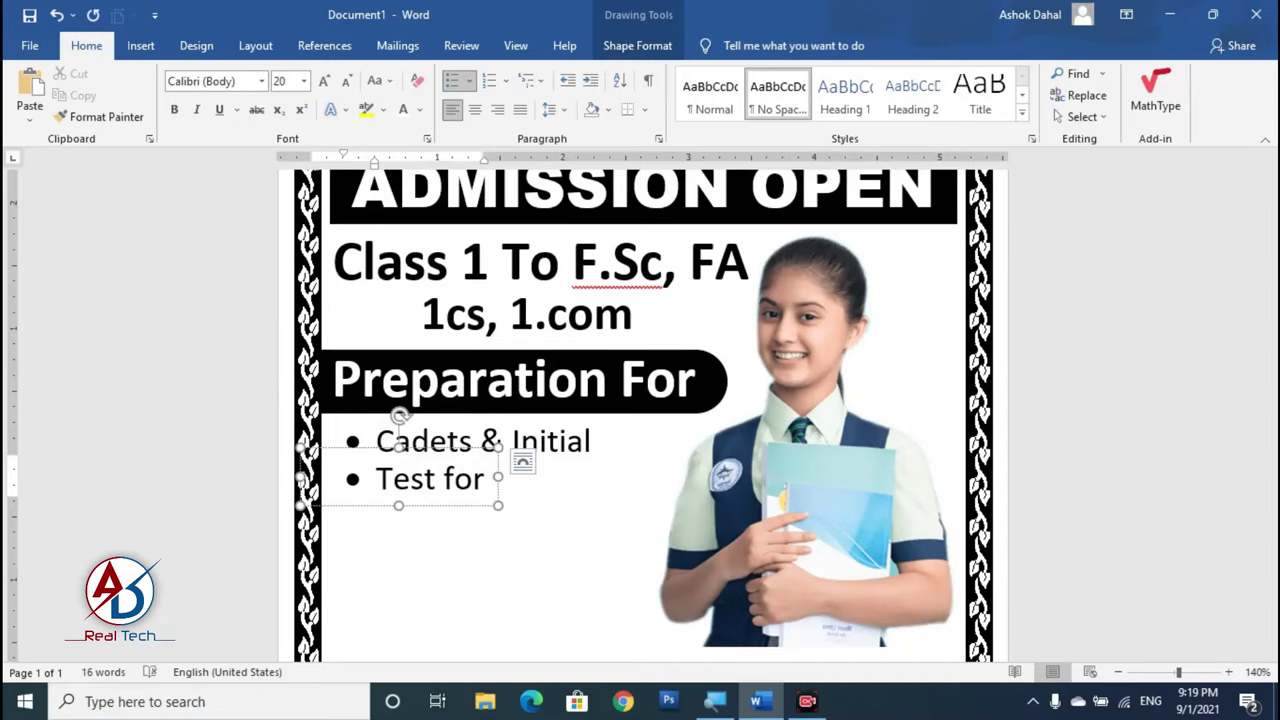
pyautogui.write('S')
pyautogui.press('BackSpace')
pyautogui.write('C')
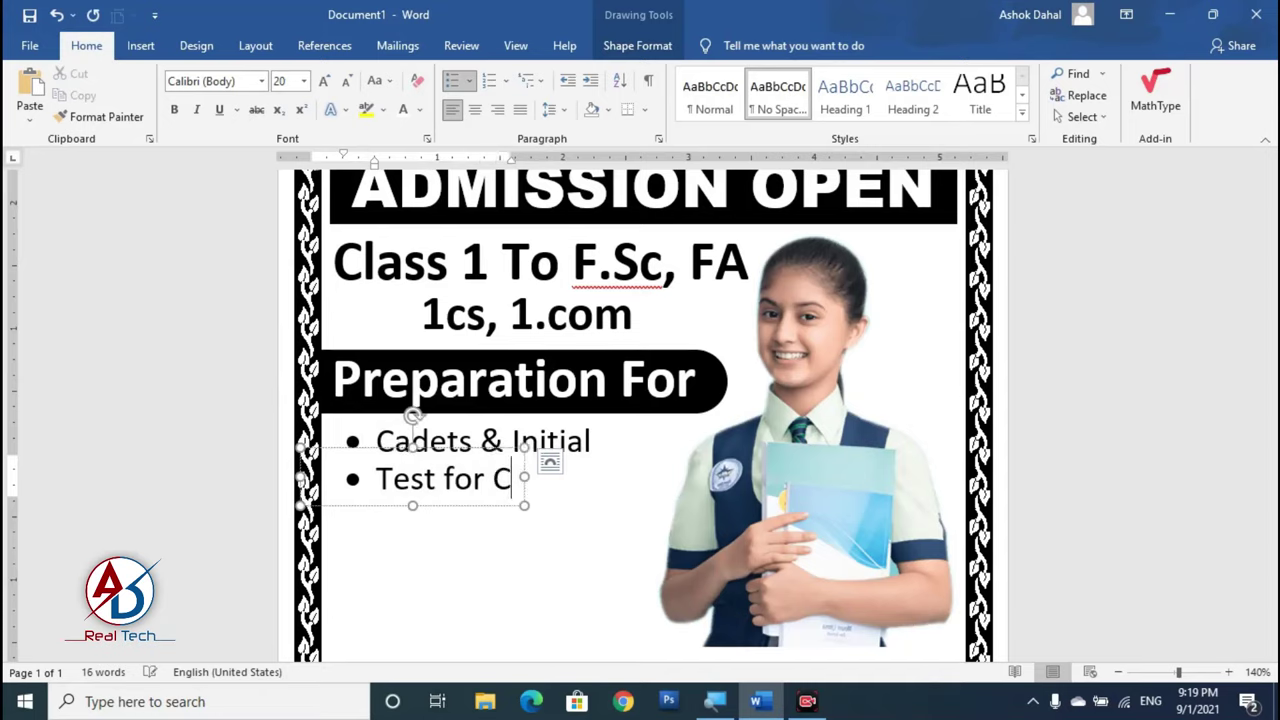
pyautogui.write('ommi')
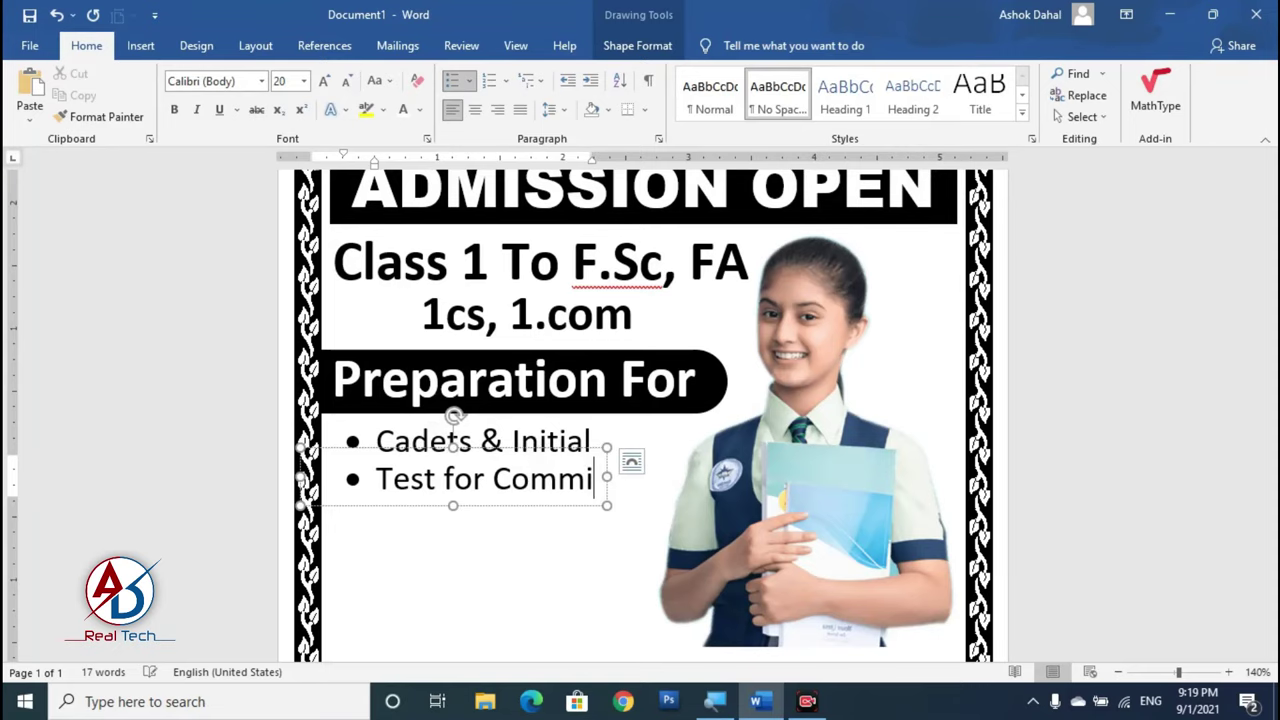
pyautogui.write('ssion')
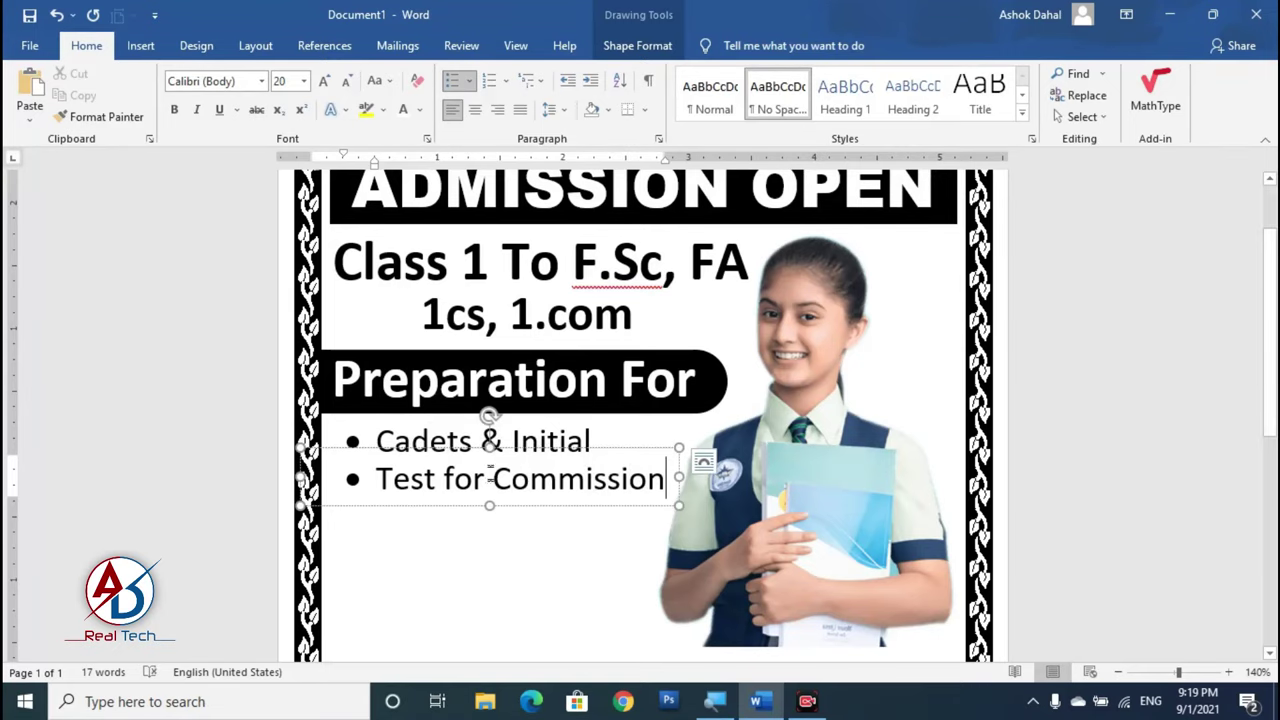
# Select the Cadets & Initial and Test for Commission boxes in turn, then deselect
pyautogui.click(523, 531)
pyautogui.scroll(1, 523, 531)
pyautogui.click(470, 449)
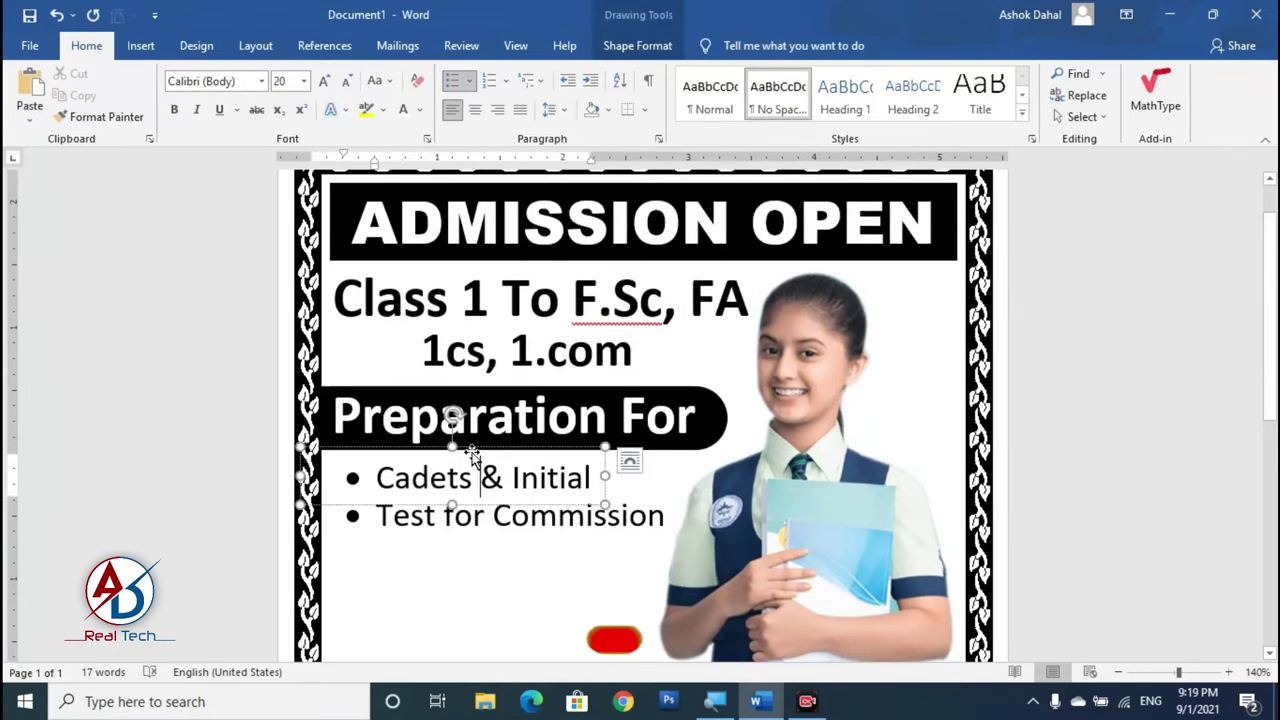
pyautogui.click(483, 488)
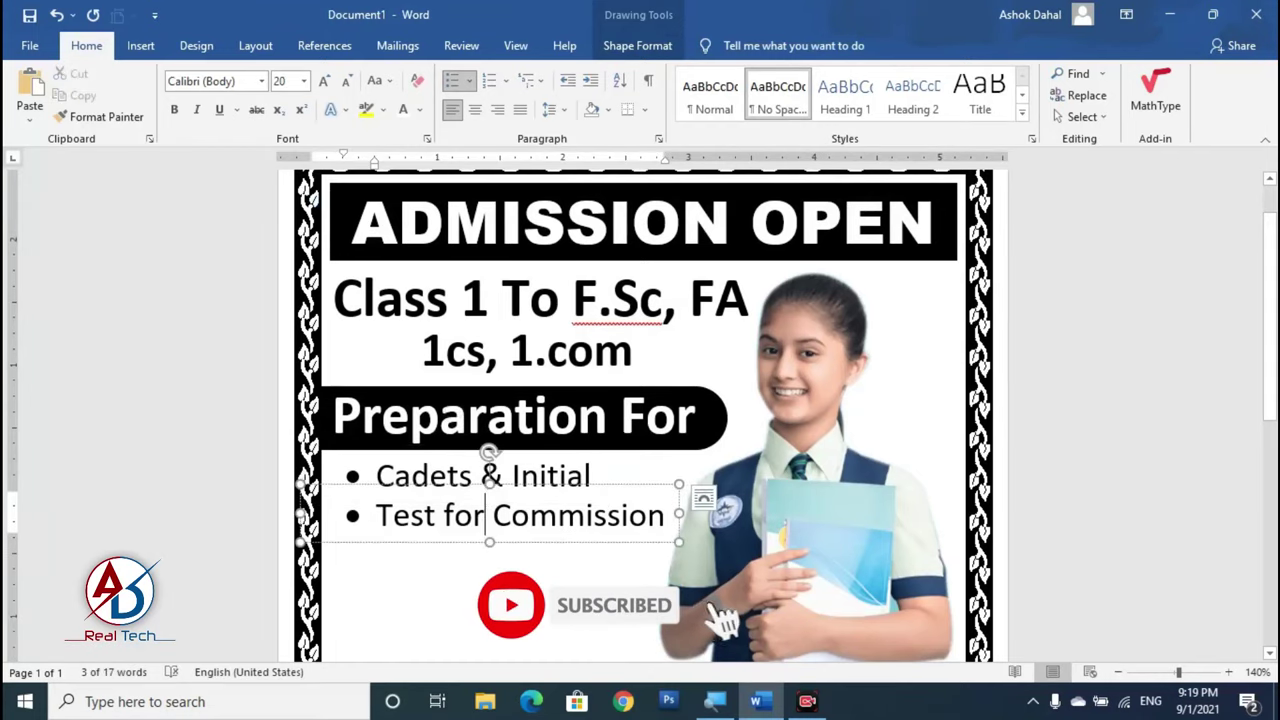
pyautogui.scroll(-5, 1063, 528)
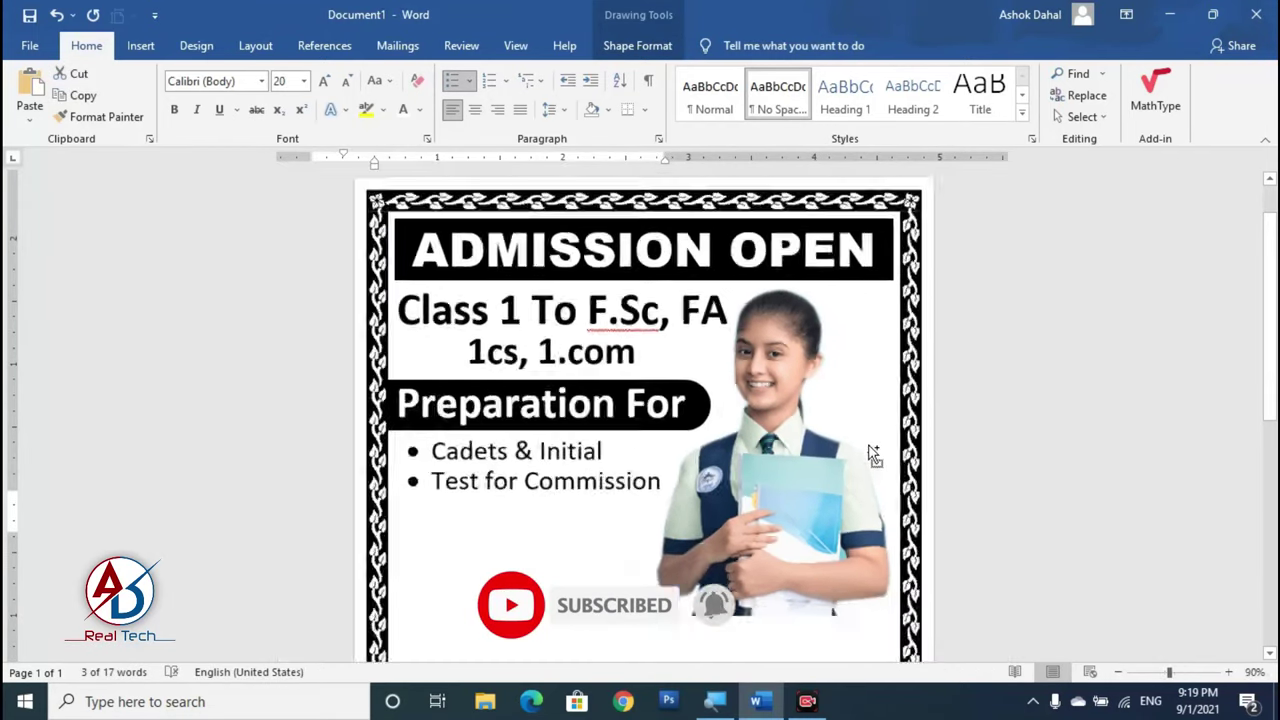
pyautogui.press('Escape')
pyautogui.scroll(-2, 545, 375)
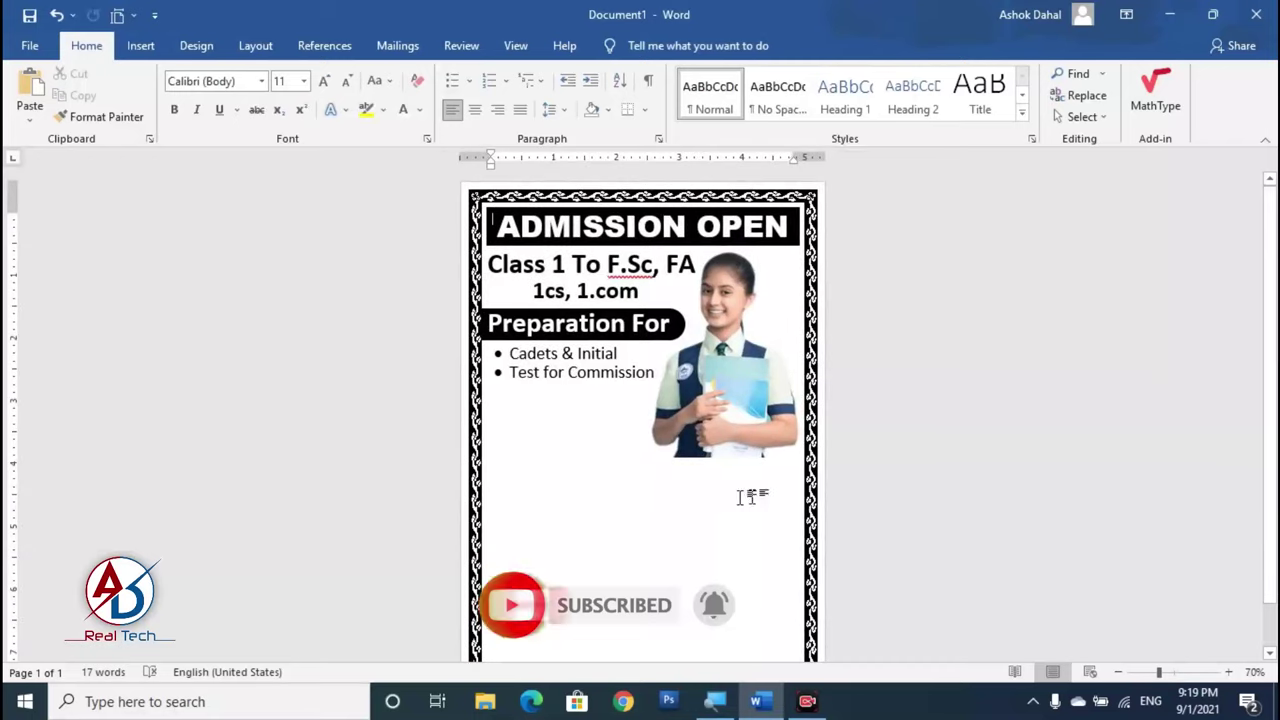
pyautogui.scroll(2, 571, 466)
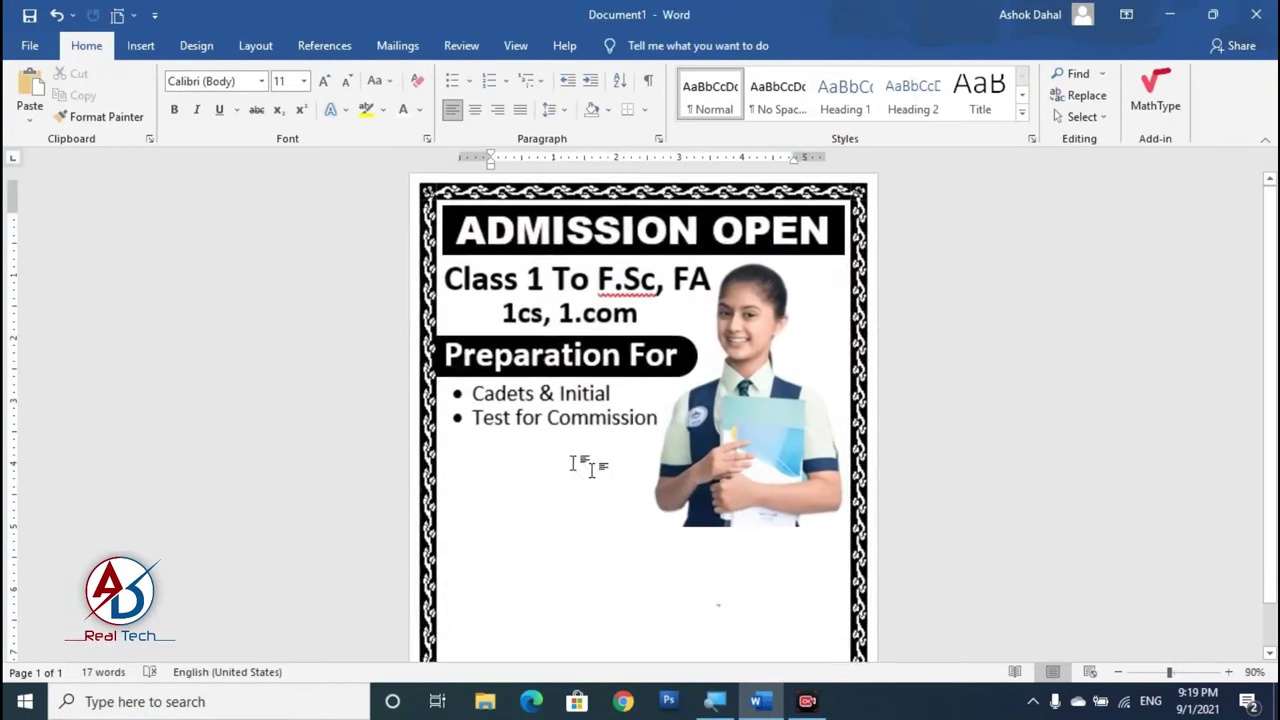
# Draw a cloud callout shape below the bullet points
pyautogui.click(140, 46)
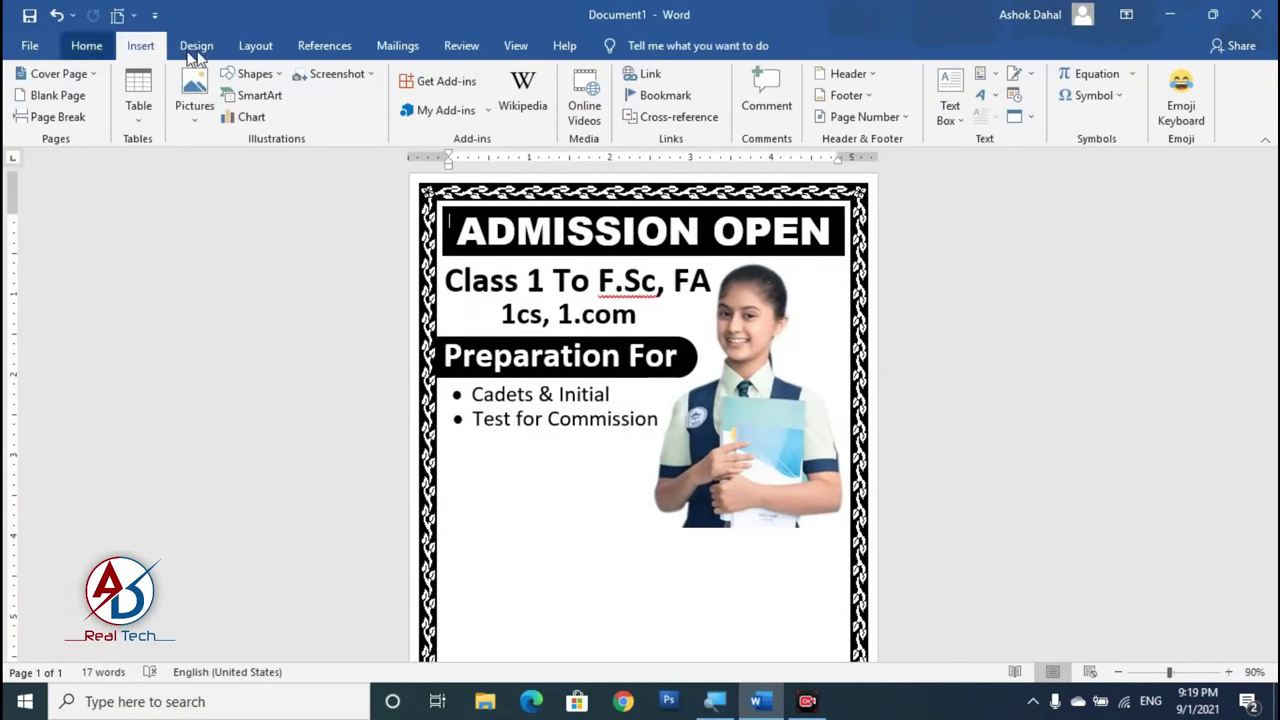
pyautogui.click(252, 74)
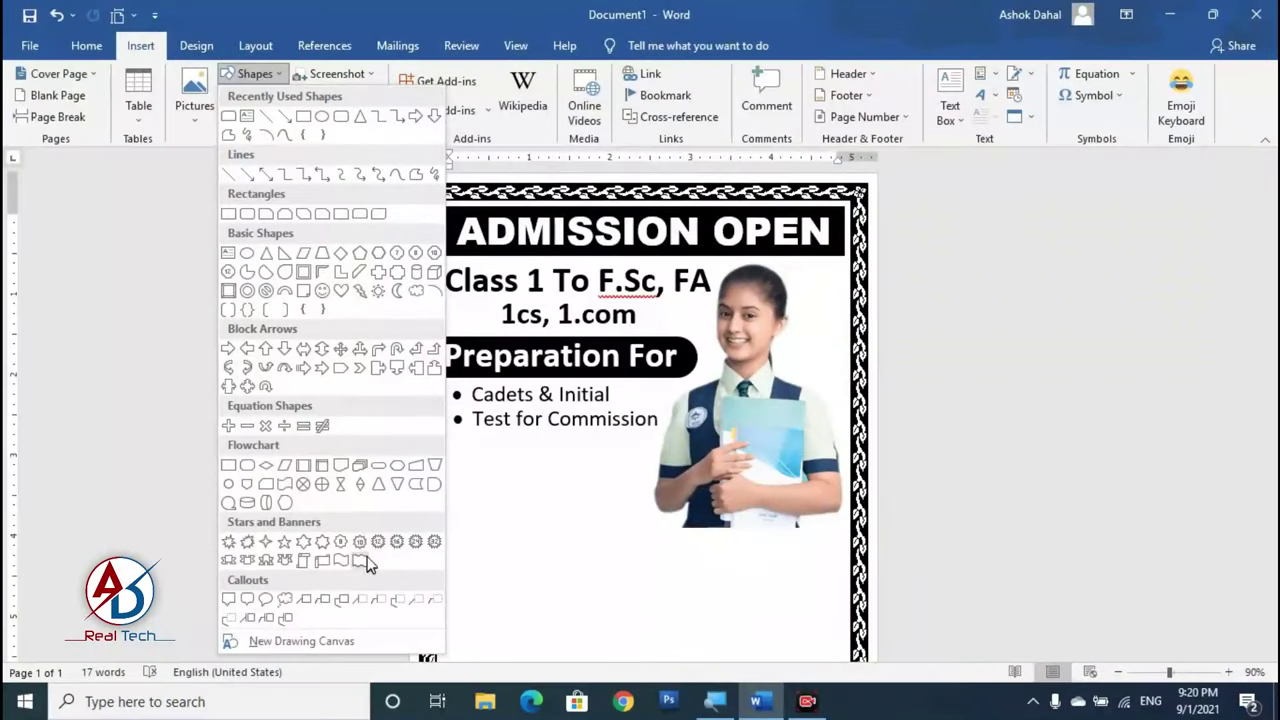
pyautogui.click(288, 604)
pyautogui.moveTo(514, 460); pyautogui.dragTo(720, 601)
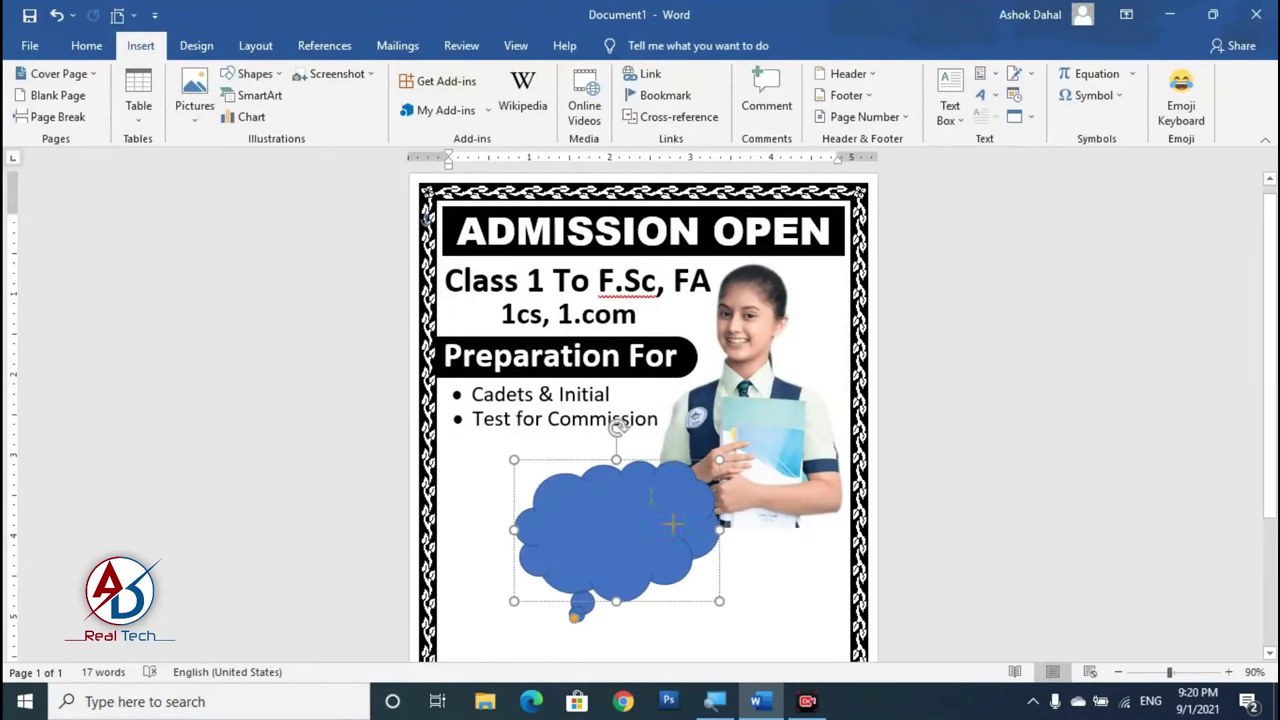
# Tilt the cloud callout, shift it left, and move its tail toward the photo
pyautogui.moveTo(617, 428); pyautogui.dragTo(603, 586)
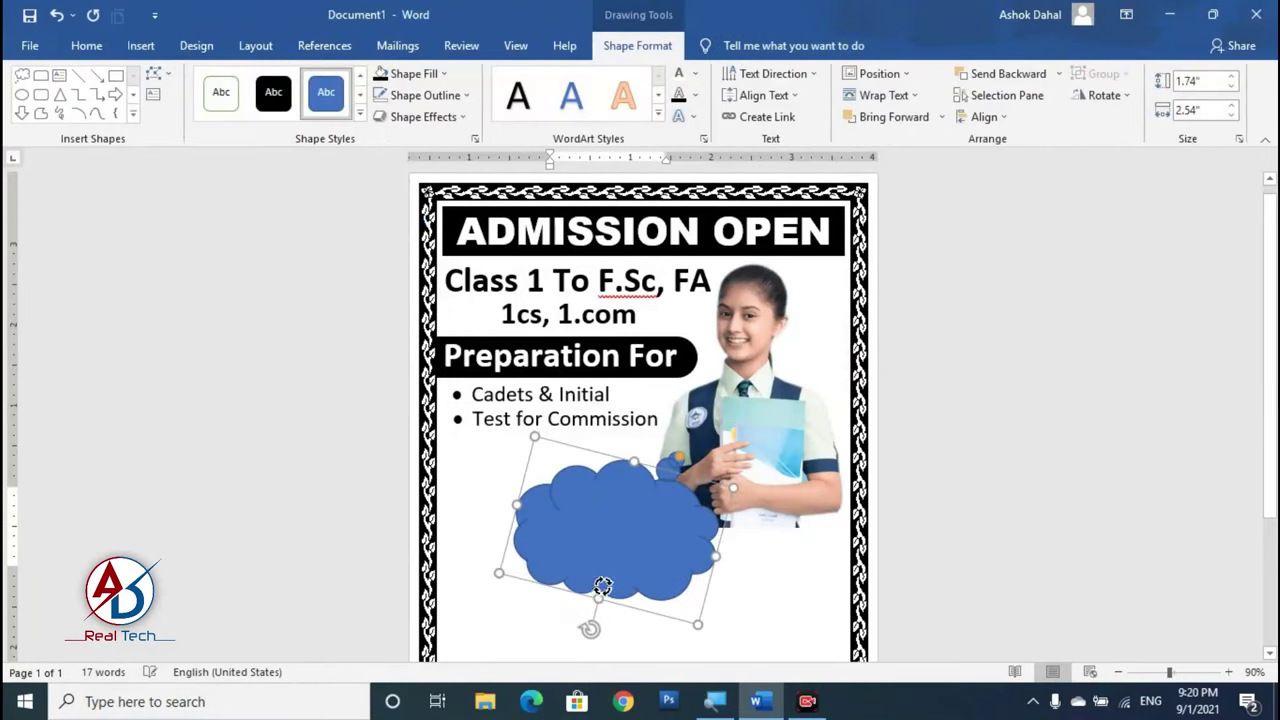
pyautogui.hotkey('ctrl', 'z')
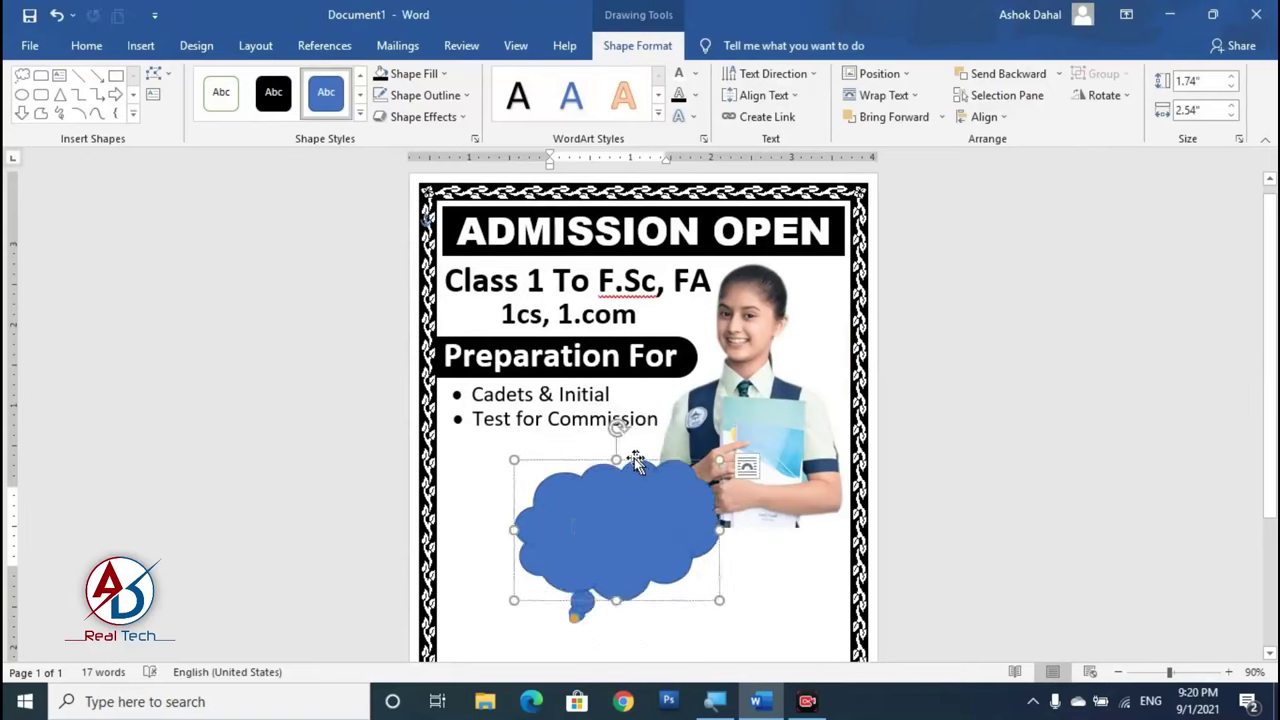
pyautogui.moveTo(634, 458); pyautogui.dragTo(571, 580)
pyautogui.moveTo(607, 437)
pyautogui.mouseDown()
pyautogui.moveTo(650, 452)
pyautogui.moveTo(660, 439)
pyautogui.mouseUp()
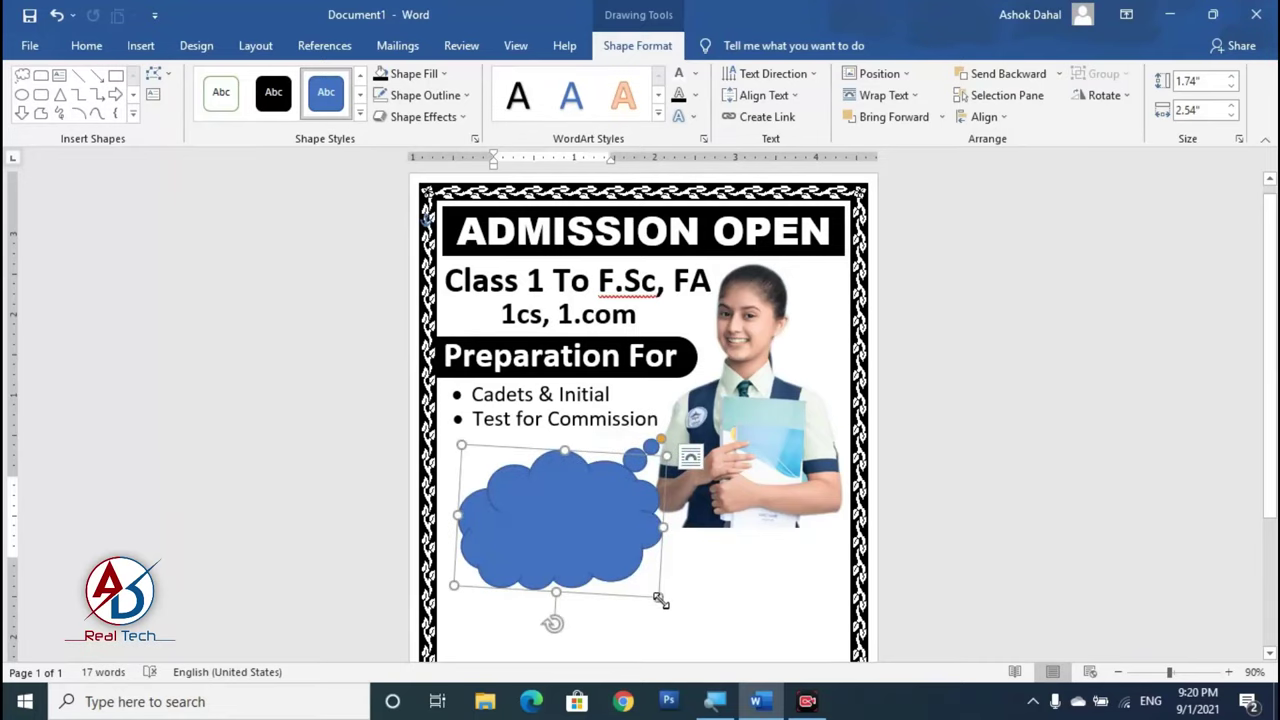
pyautogui.moveTo(590, 458); pyautogui.dragTo(584, 443)
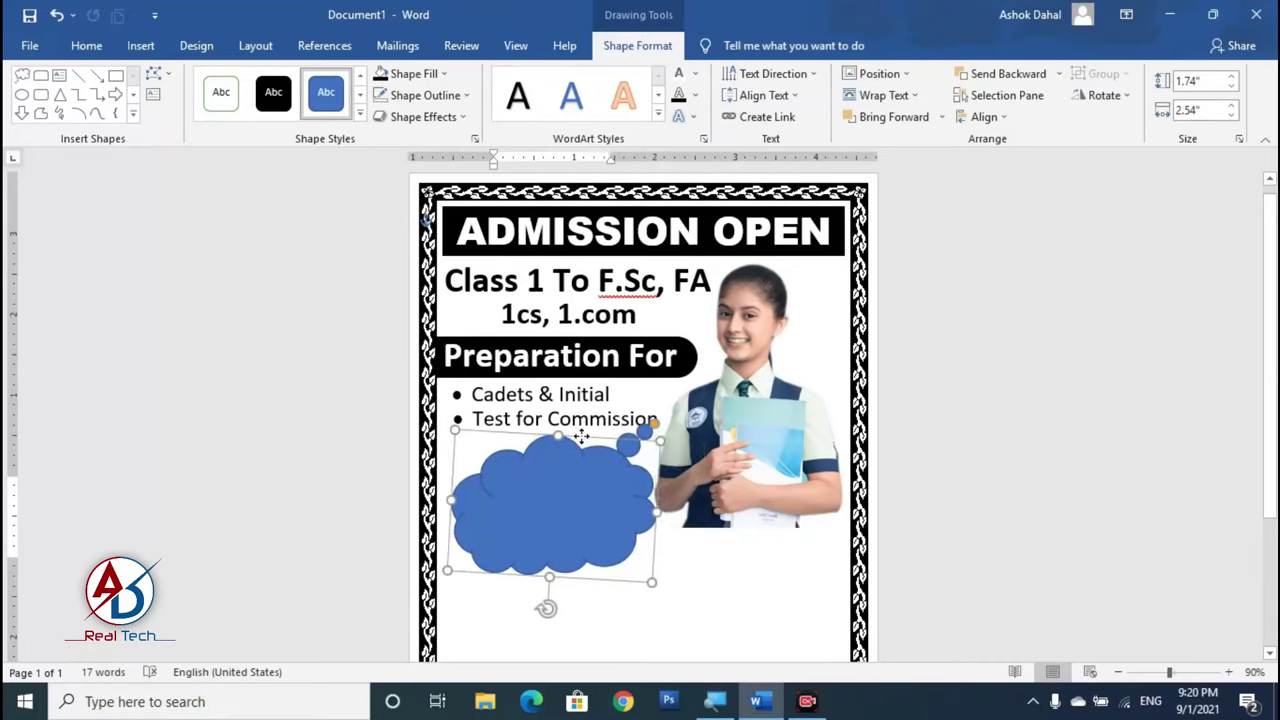
# Fill the cloud callout with black
pyautogui.click(379, 76)
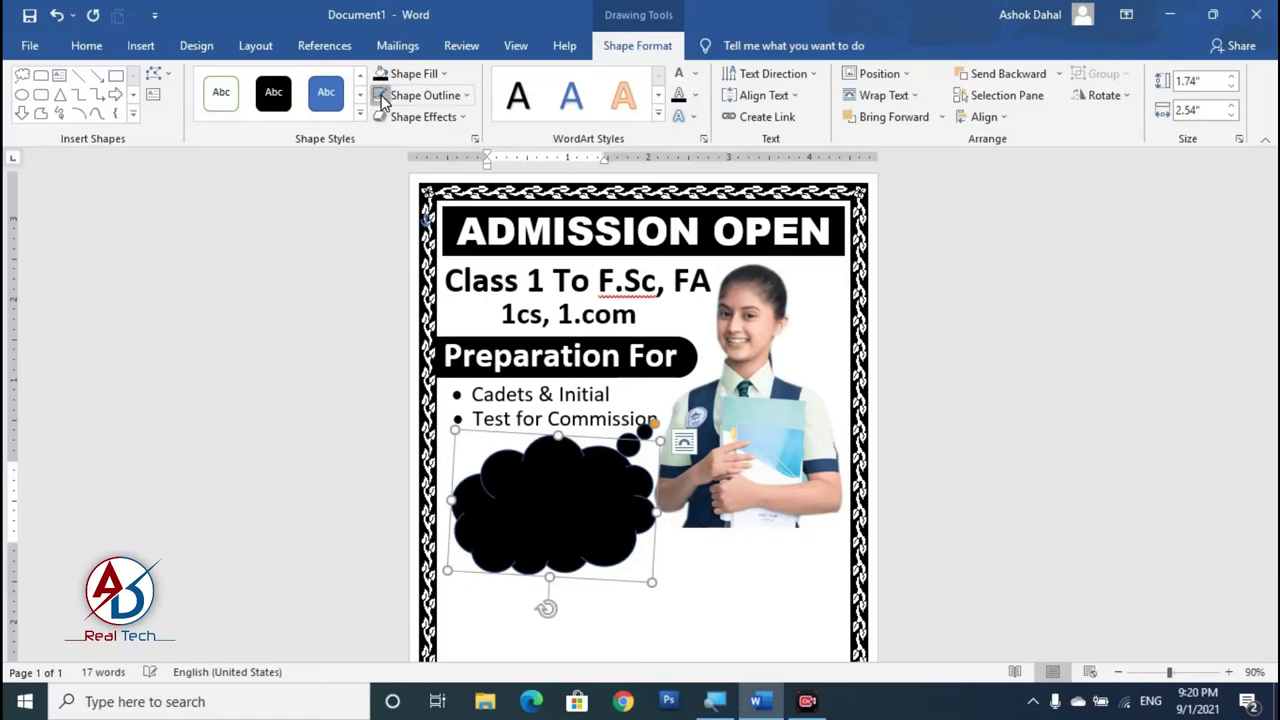
pyautogui.click(965, 457)
pyautogui.scroll(-4, 707, 520)
pyautogui.scroll(3, 707, 520)
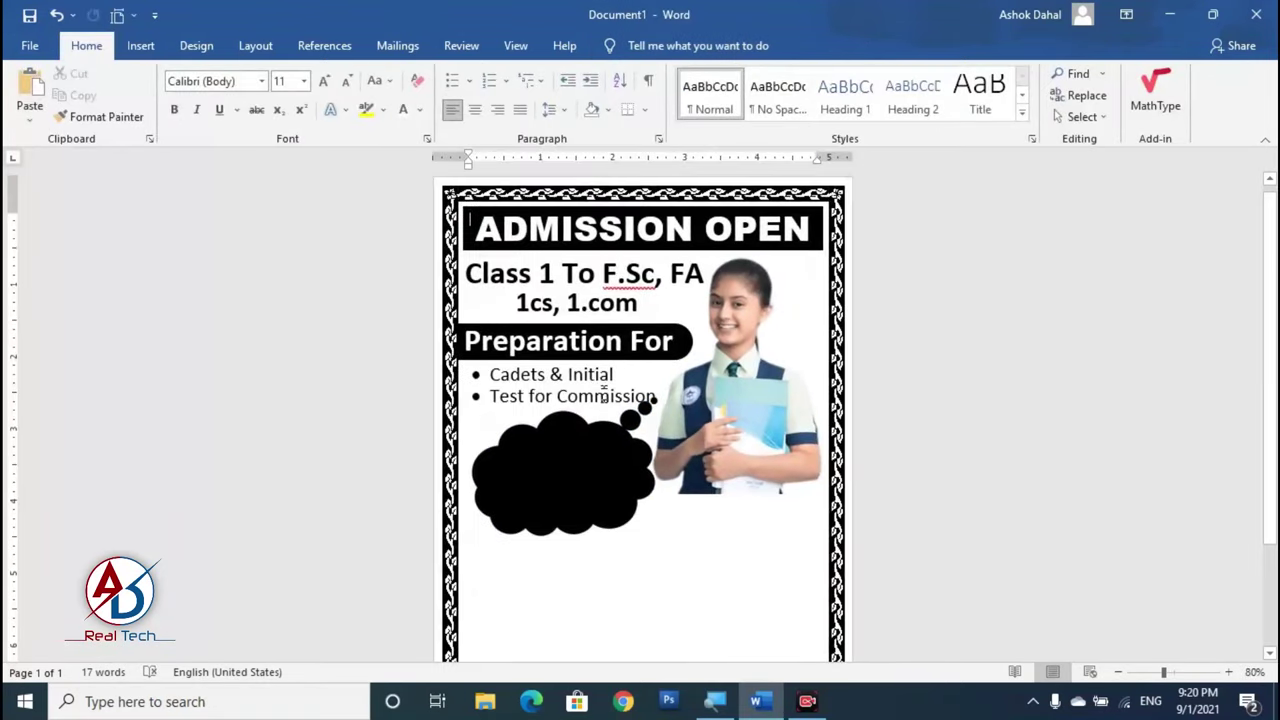
# Nudge the black cloud down, rotate it clockwise, and shift it up-left
pyautogui.click(605, 412)
pyautogui.moveTo(605, 412); pyautogui.dragTo(612, 423)
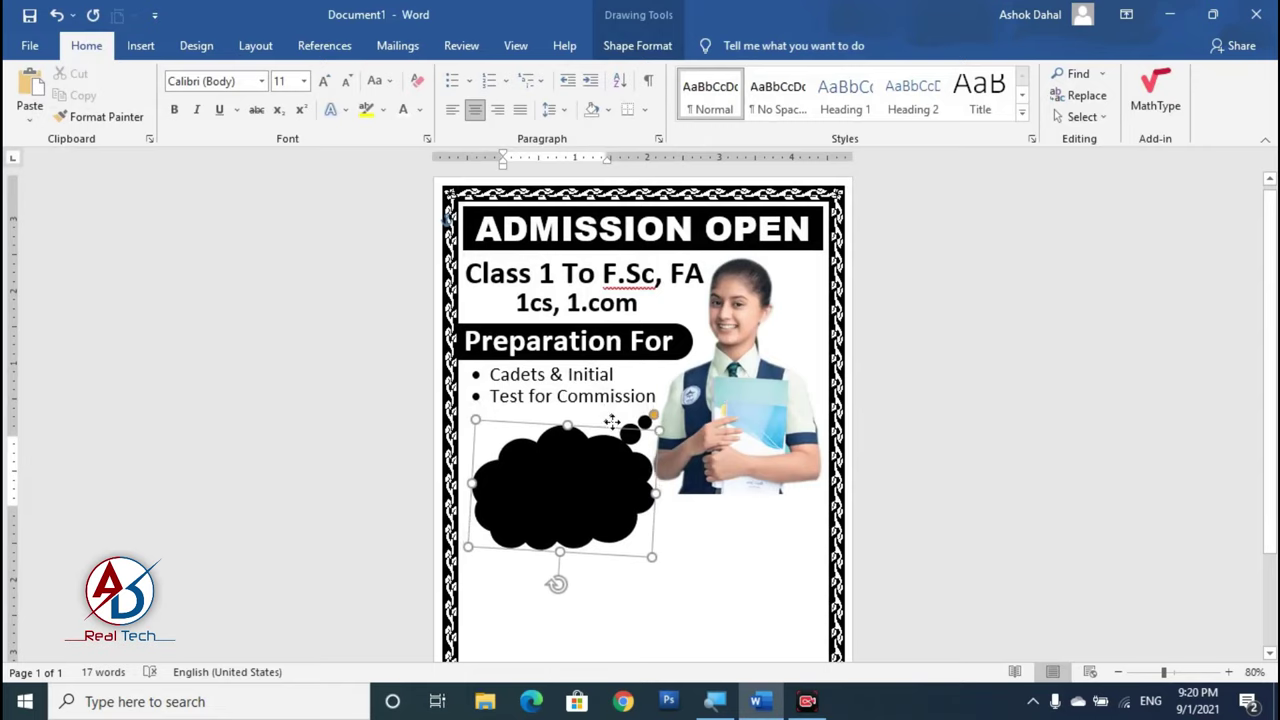
pyautogui.moveTo(560, 586); pyautogui.dragTo(543, 585)
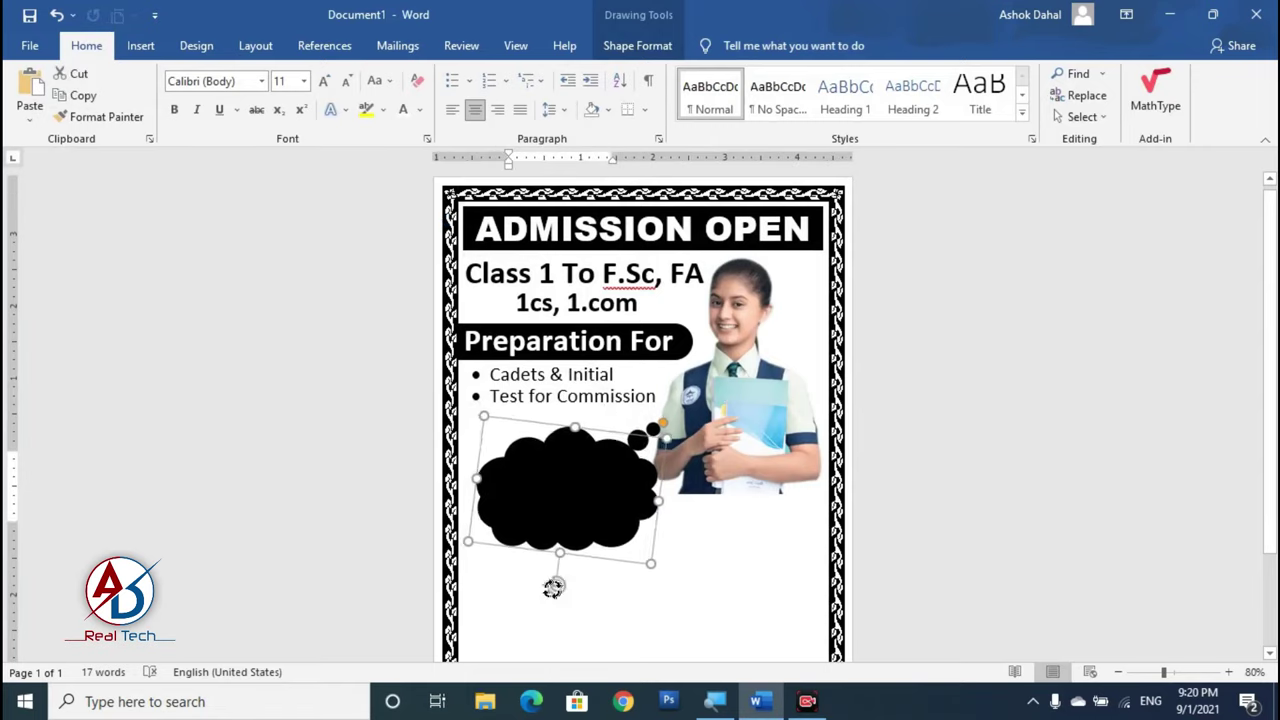
pyautogui.moveTo(607, 437); pyautogui.dragTo(599, 421)
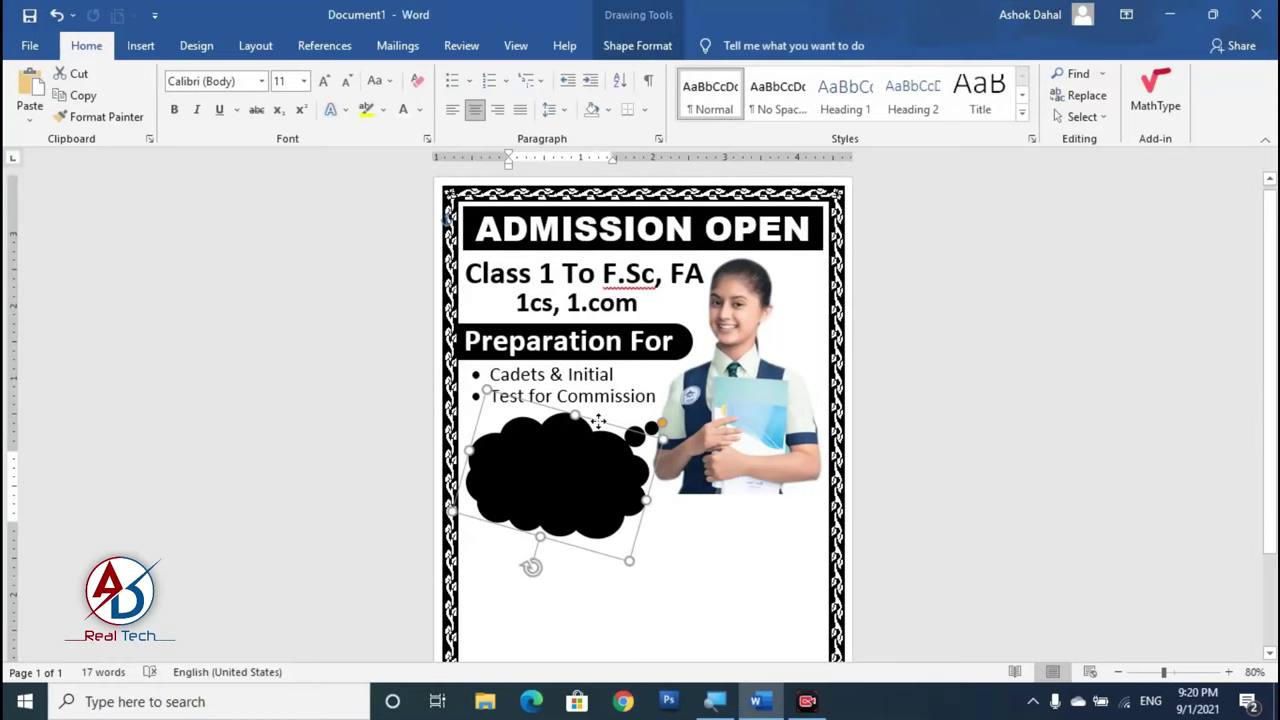
# Reselect the black cloud callout and delete it
pyautogui.click(888, 473)
pyautogui.keyDown('ctrl'); pyautogui.scroll(-4, 737, 503); pyautogui.keyUp('ctrl')
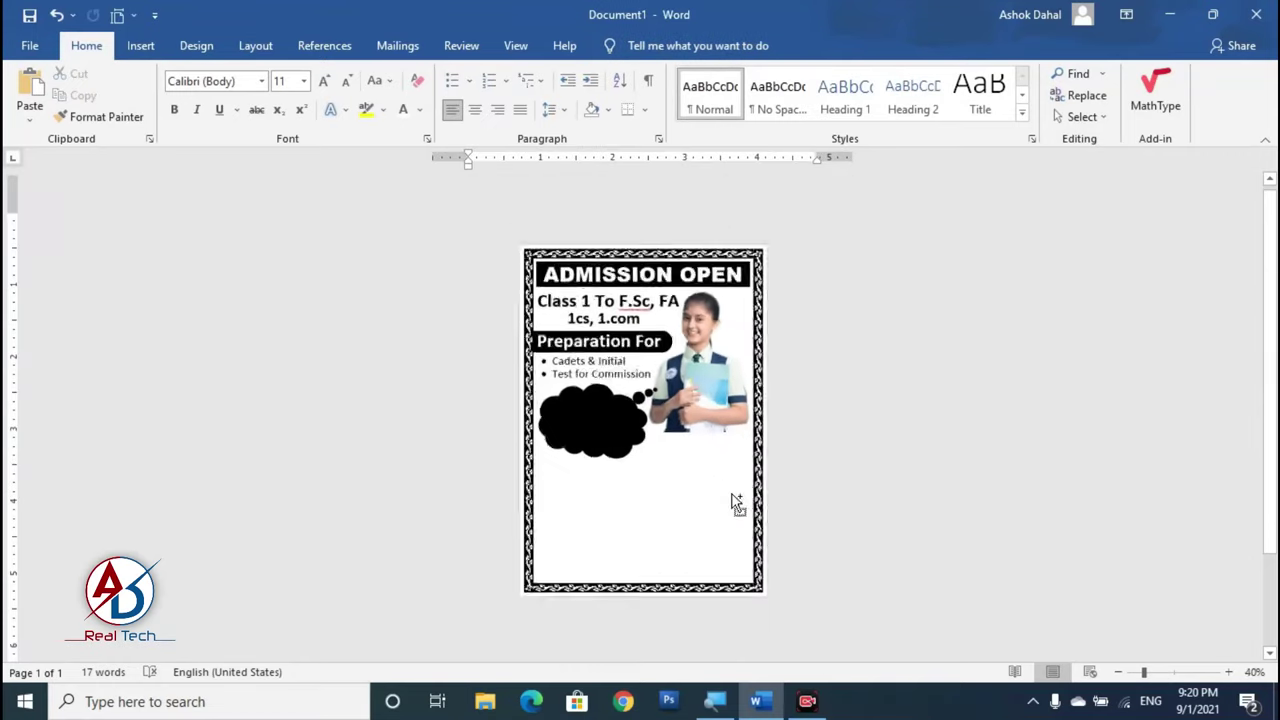
pyautogui.keyDown('ctrl'); pyautogui.scroll(2, 406, 454); pyautogui.keyUp('ctrl')
pyautogui.click(575, 415)
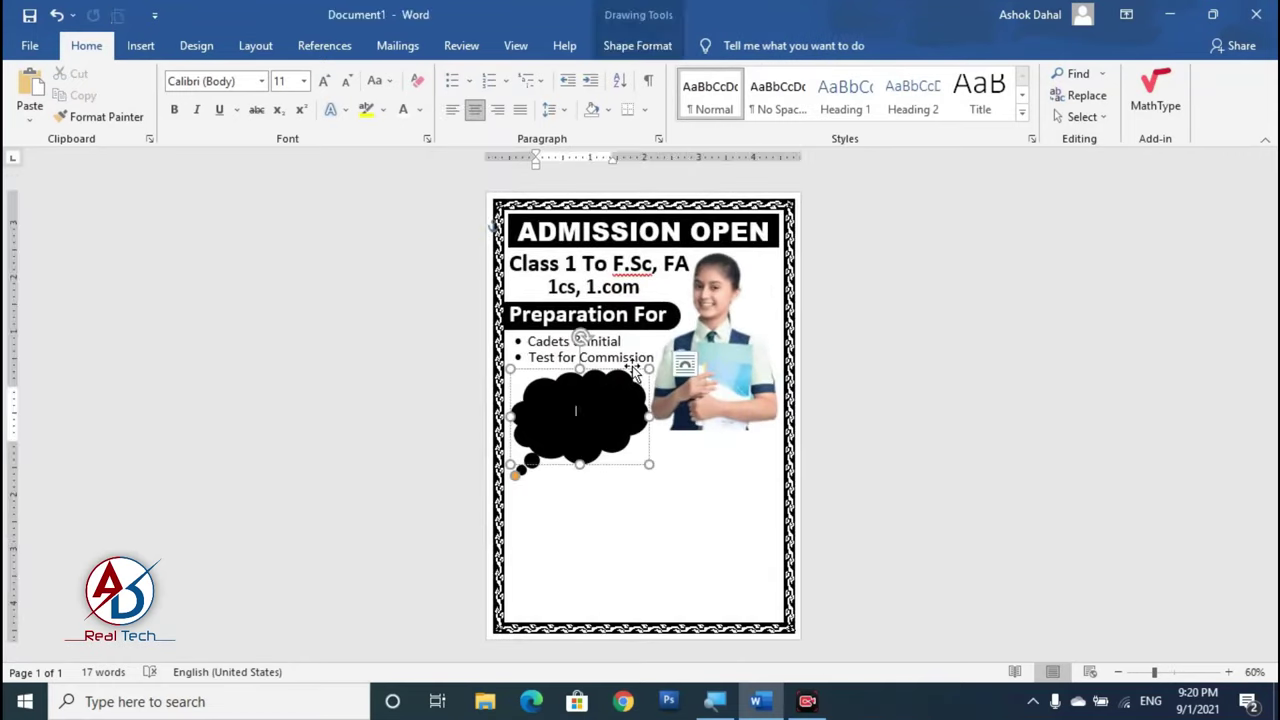
pyautogui.press('Delete')
# Draw an oval below the bullet list
pyautogui.keyDown('ctrl'); pyautogui.scroll(2, 600, 380); pyautogui.keyUp('ctrl')
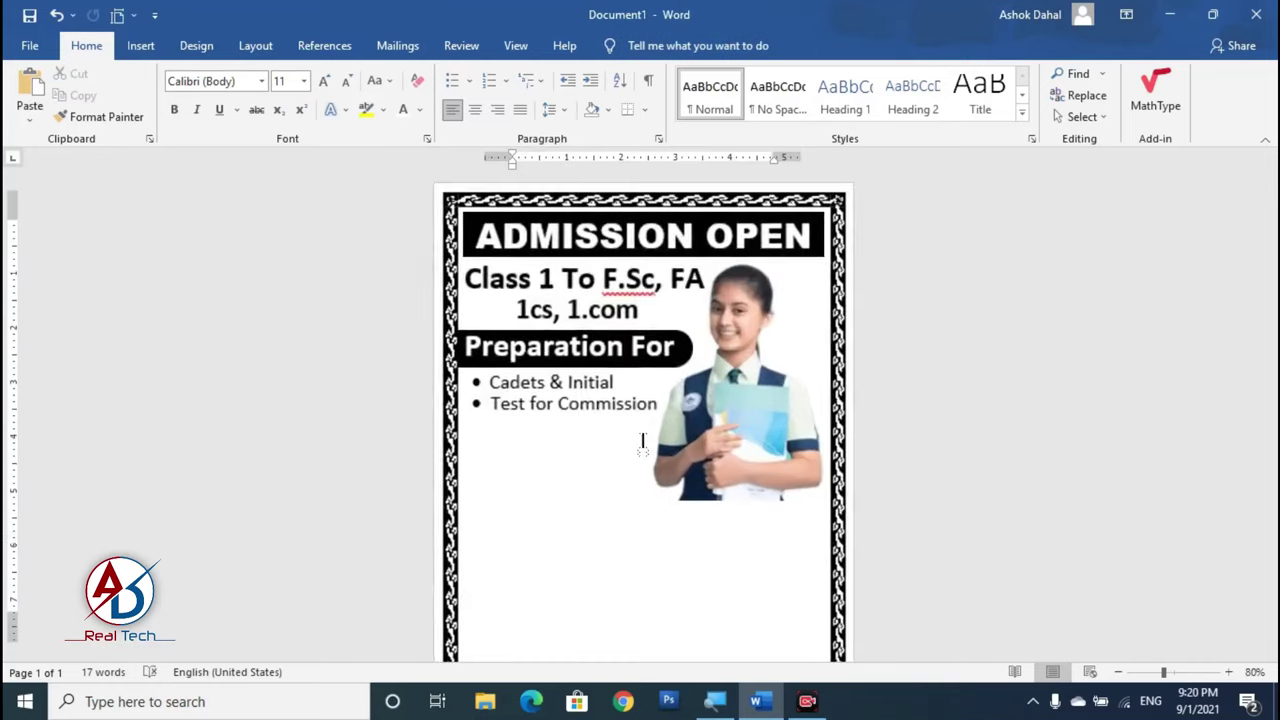
pyautogui.keyDown('ctrl'); pyautogui.scroll(-3, 632, 472); pyautogui.keyUp('ctrl')
pyautogui.keyDown('ctrl'); pyautogui.scroll(-1, 630, 468); pyautogui.keyUp('ctrl')
pyautogui.keyDown('ctrl'); pyautogui.scroll(2, 632, 462); pyautogui.keyUp('ctrl')
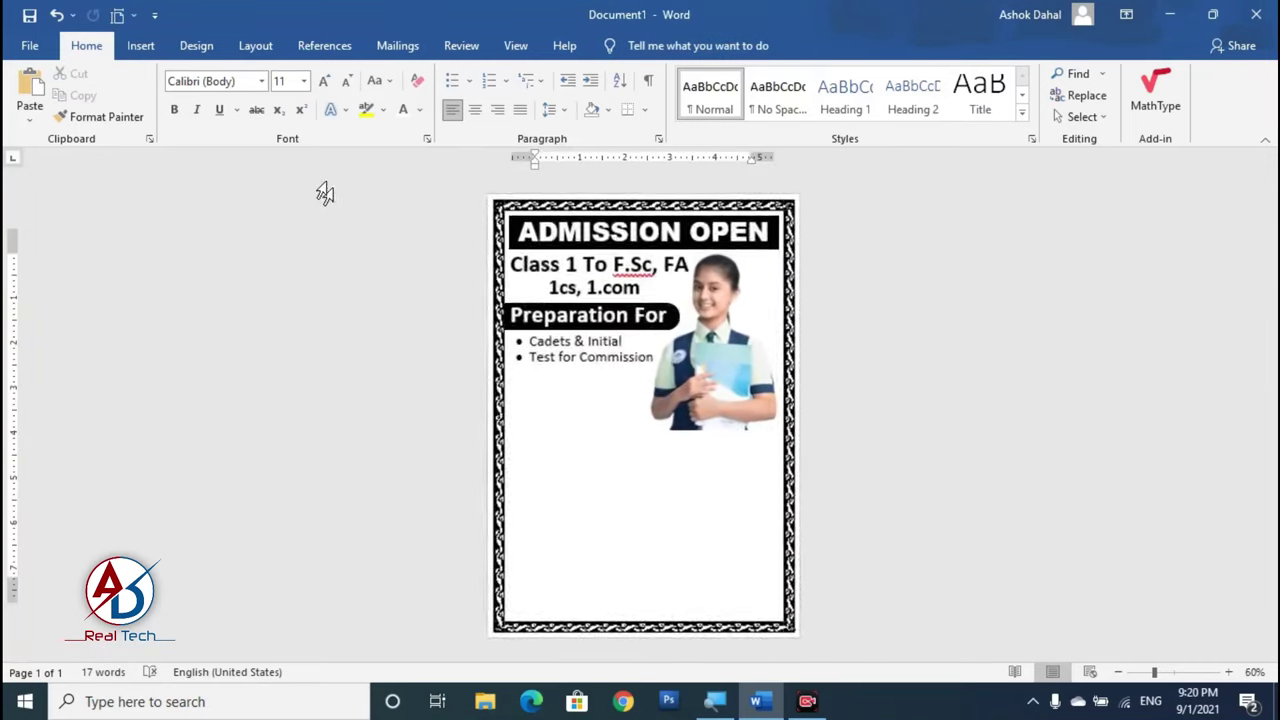
pyautogui.click(139, 46)
pyautogui.click(254, 74)
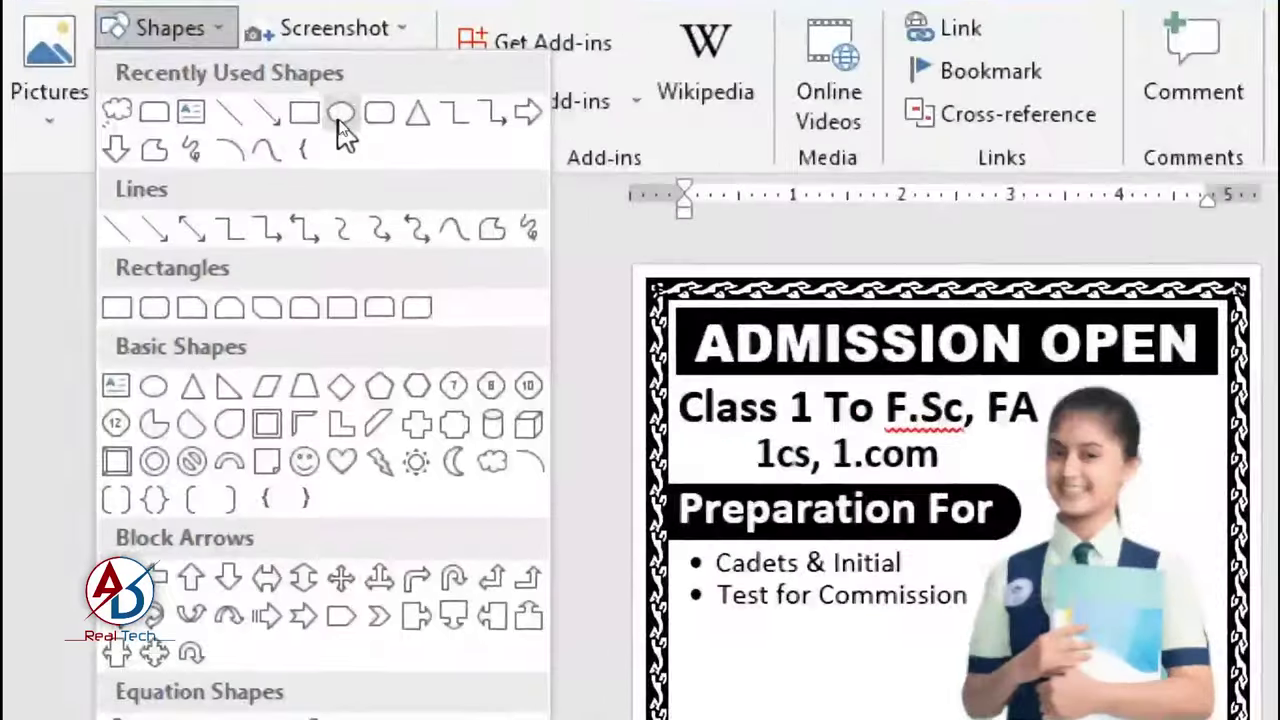
pyautogui.click(340, 120)
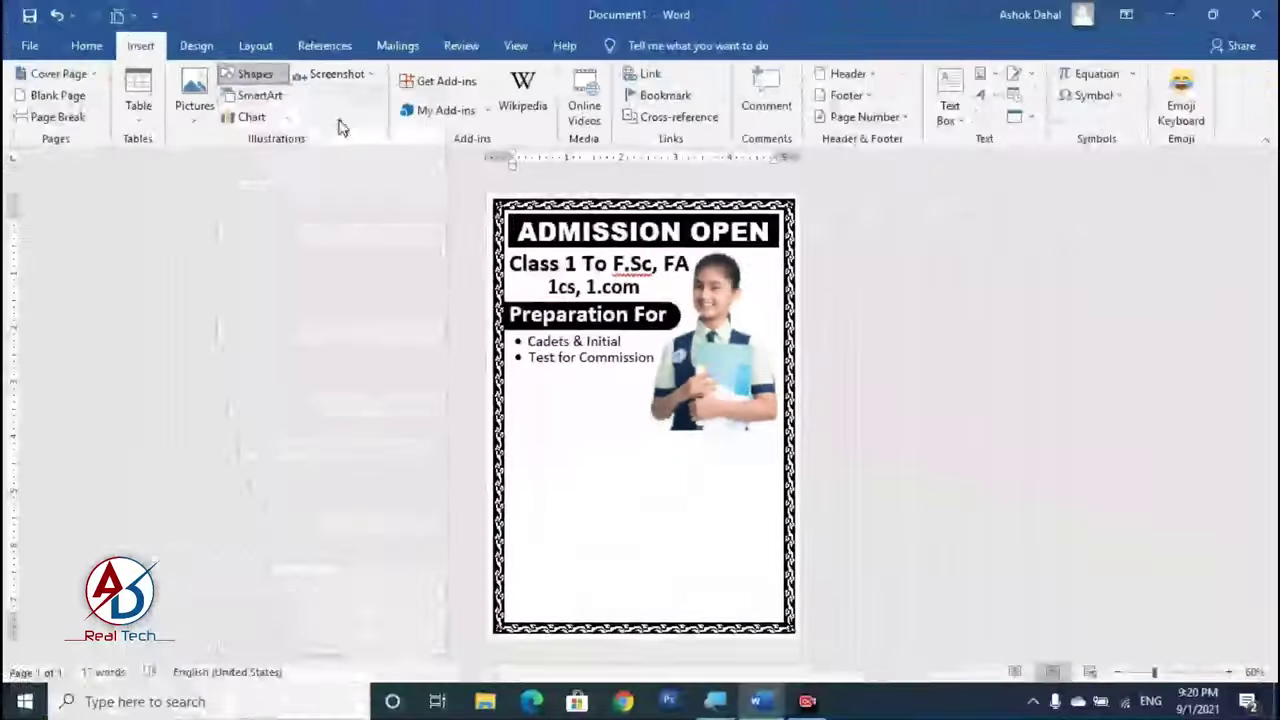
pyautogui.moveTo(538, 394); pyautogui.dragTo(690, 460)
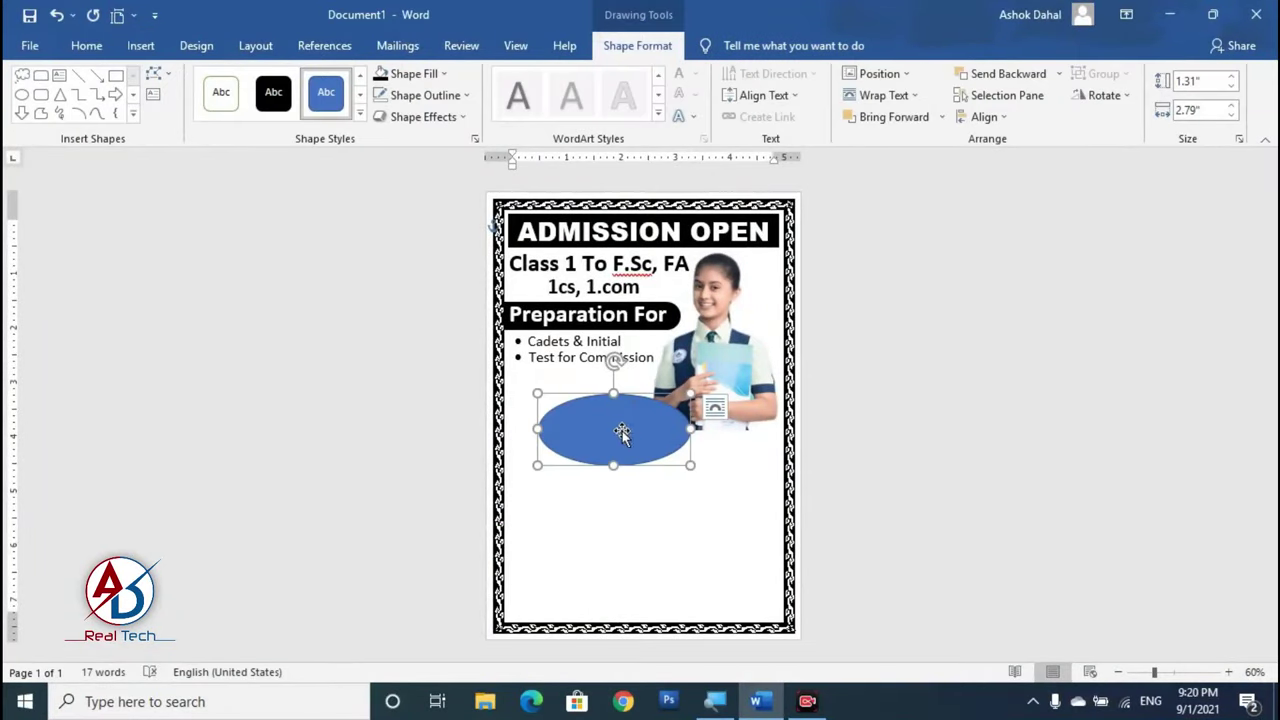
# Tilt and narrow the oval beside the bullets, and lower the student photo slightly
pyautogui.moveTo(622, 432); pyautogui.dragTo(592, 408)
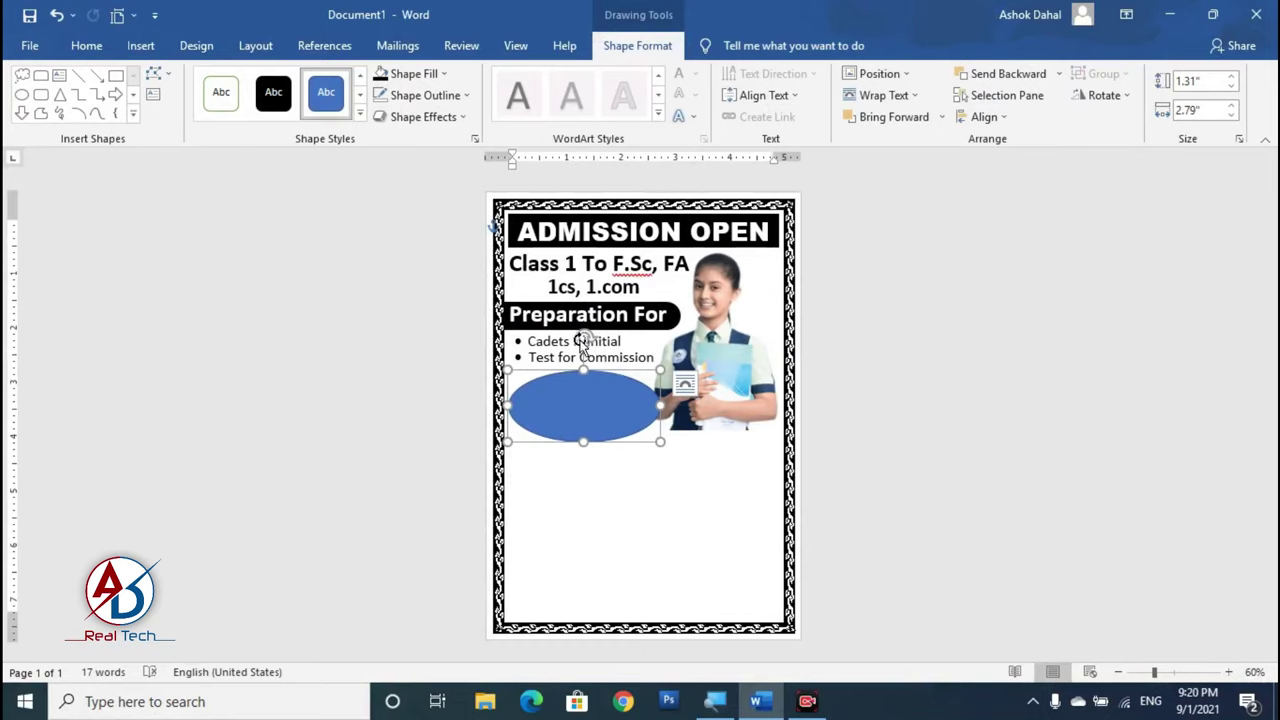
pyautogui.moveTo(583, 342); pyautogui.dragTo(564, 340)
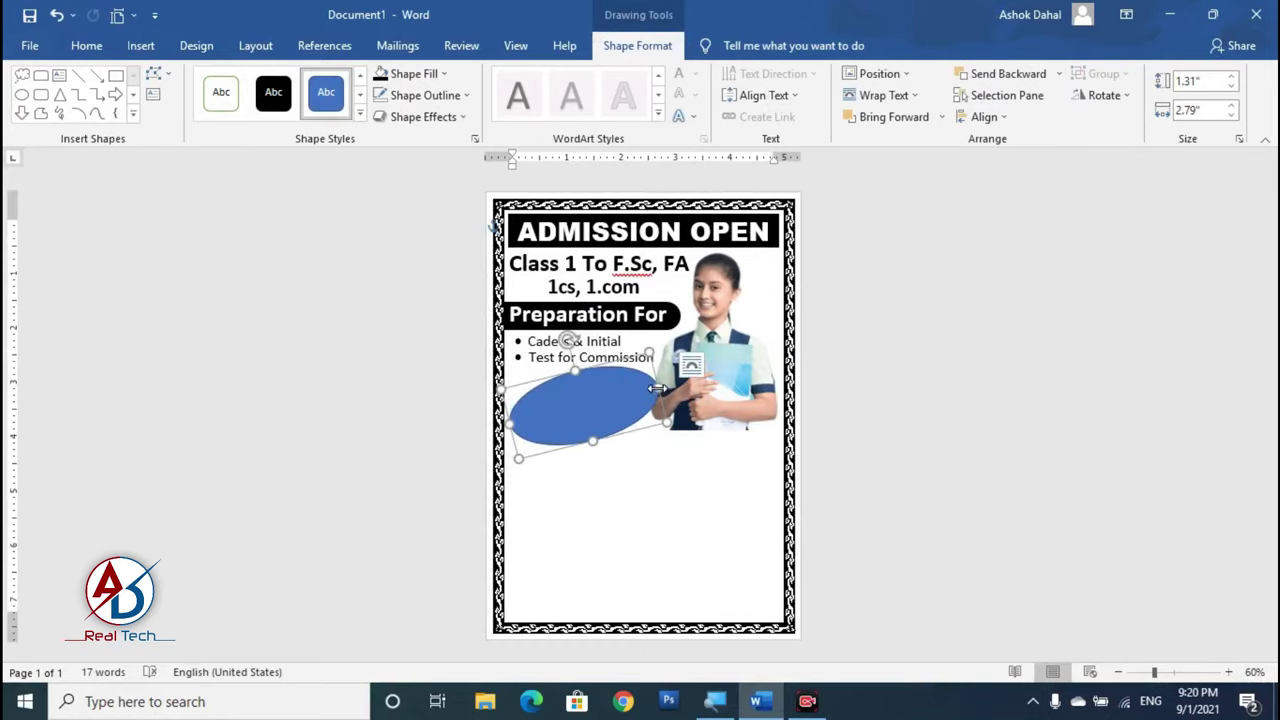
pyautogui.moveTo(657, 388); pyautogui.dragTo(645, 391)
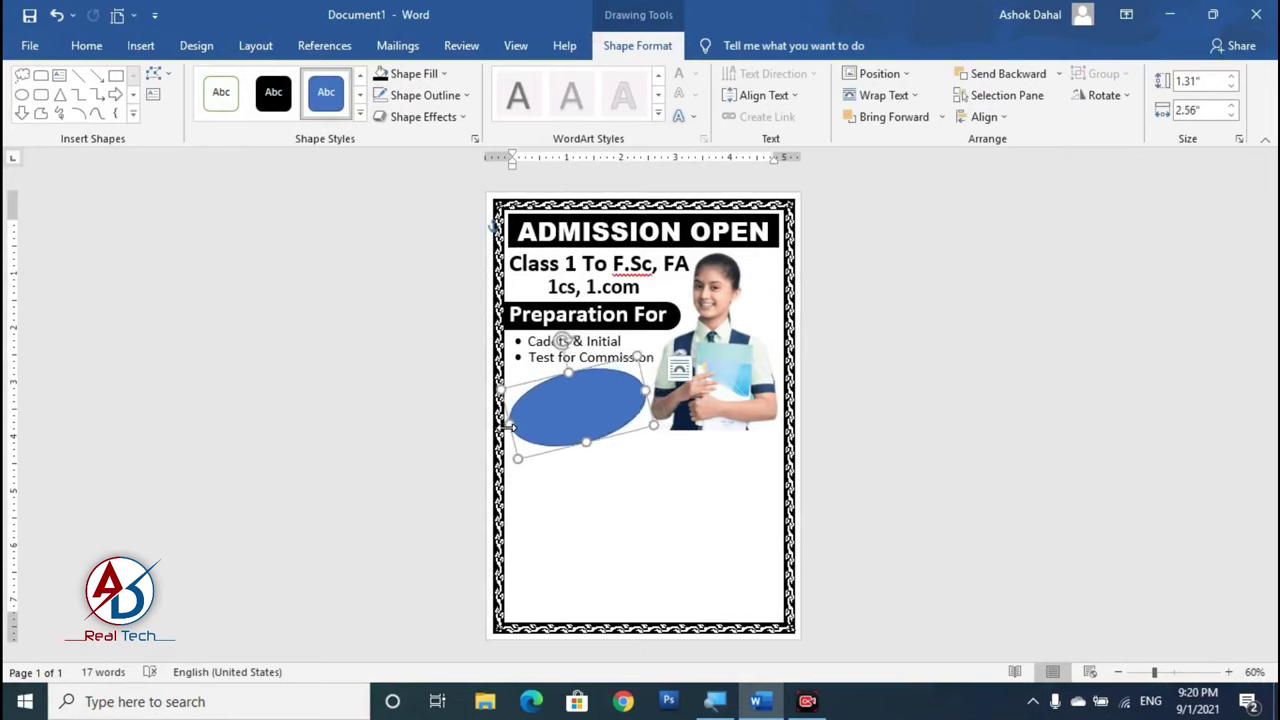
pyautogui.moveTo(508, 427); pyautogui.dragTo(511, 426)
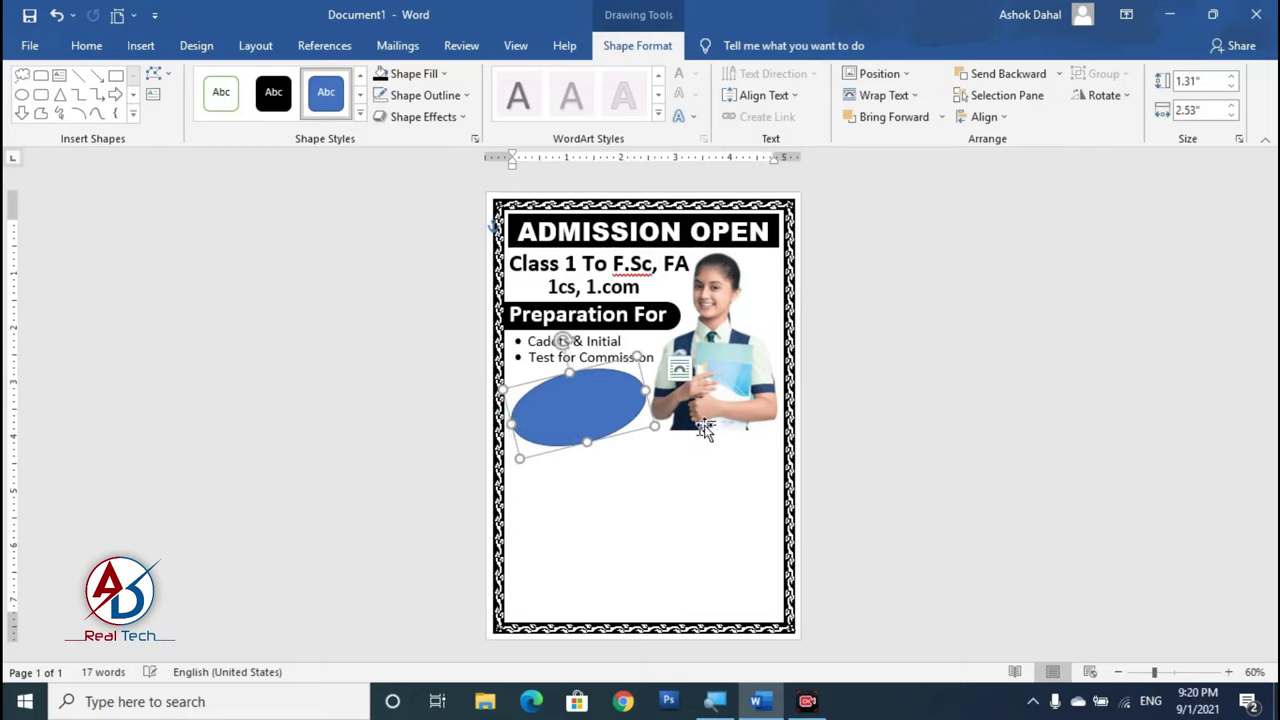
pyautogui.moveTo(713, 398); pyautogui.dragTo(710, 426)
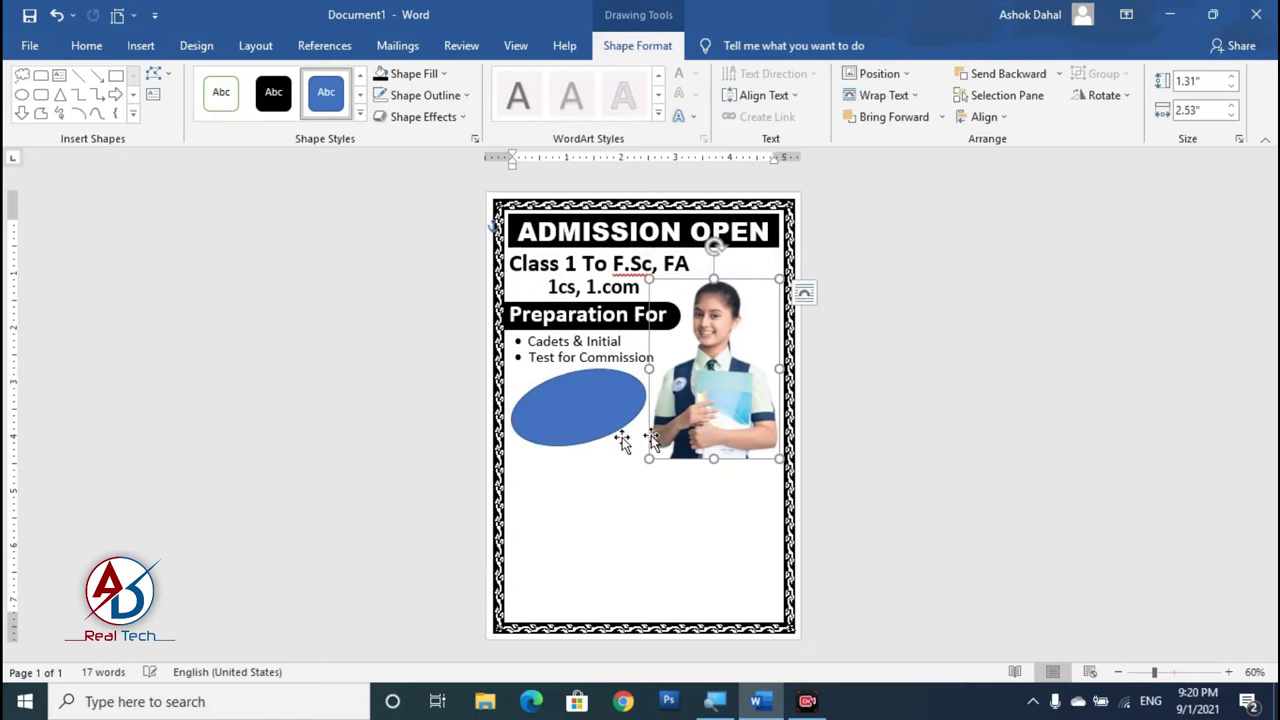
# Try enlarging the student photo, then undo the resize
pyautogui.click(588, 428)
pyautogui.click(738, 344)
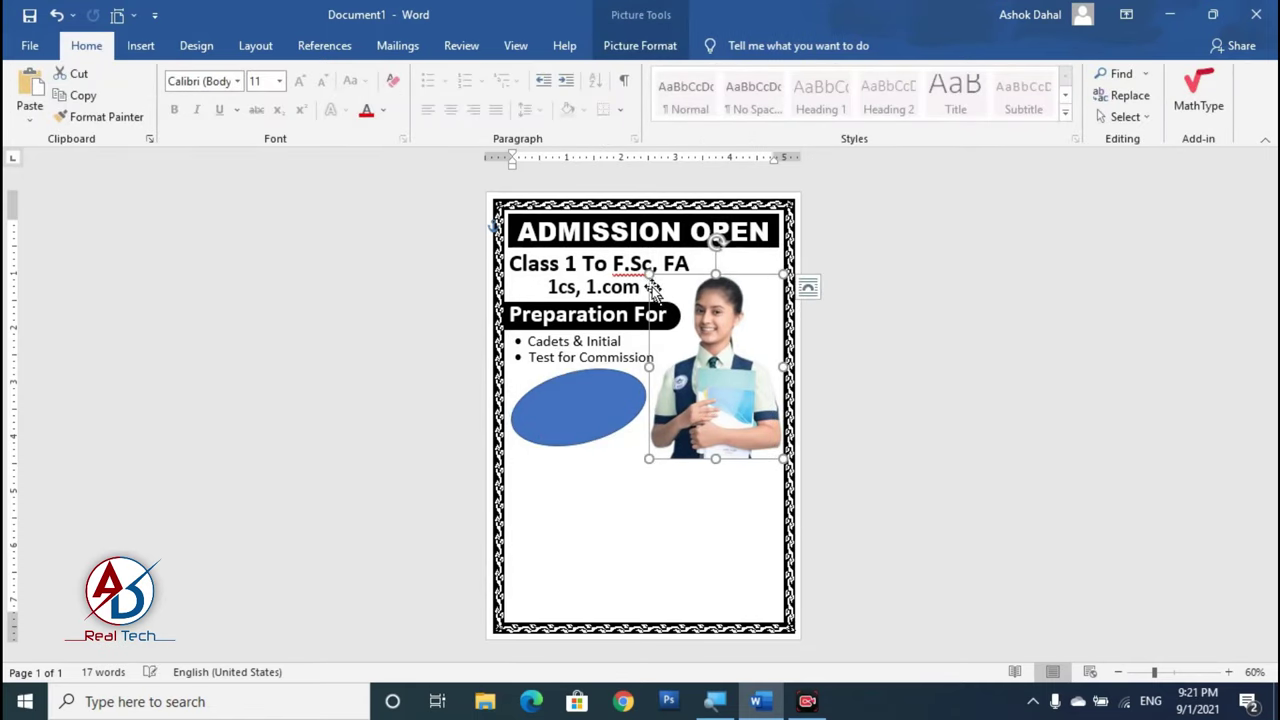
pyautogui.moveTo(649, 273); pyautogui.dragTo(637, 257)
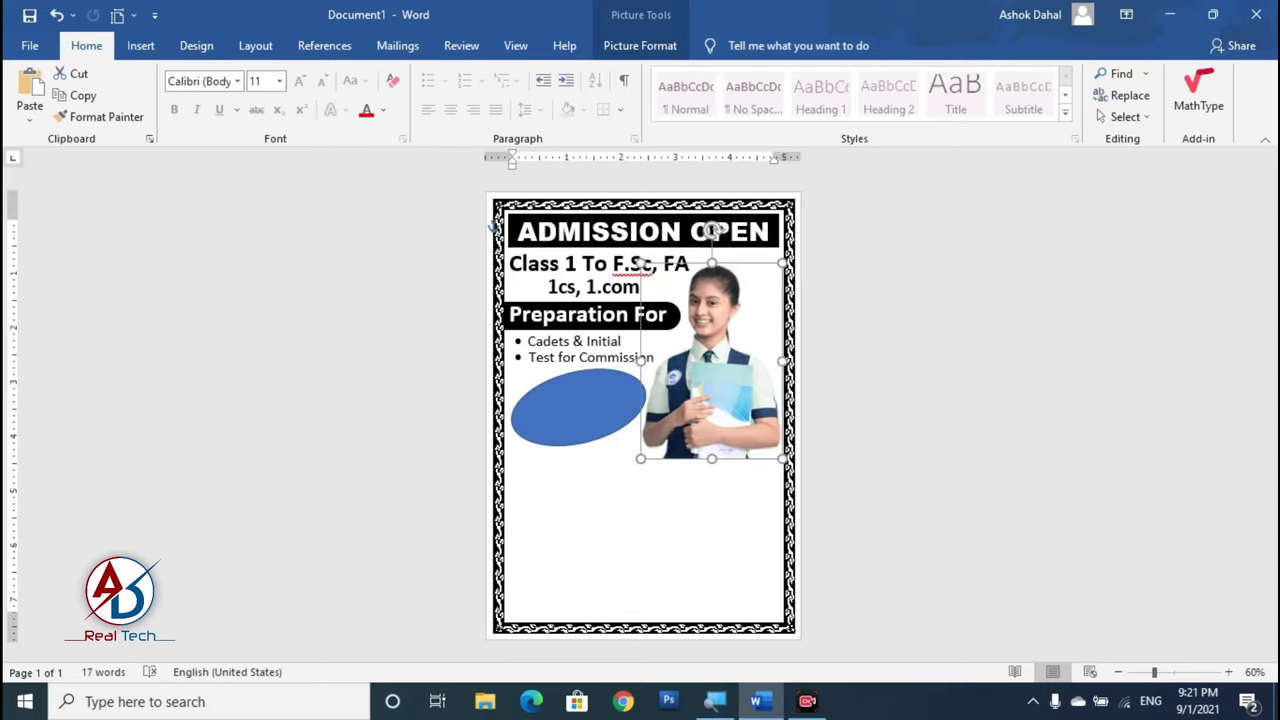
pyautogui.hotkey('ctrl', 'z')
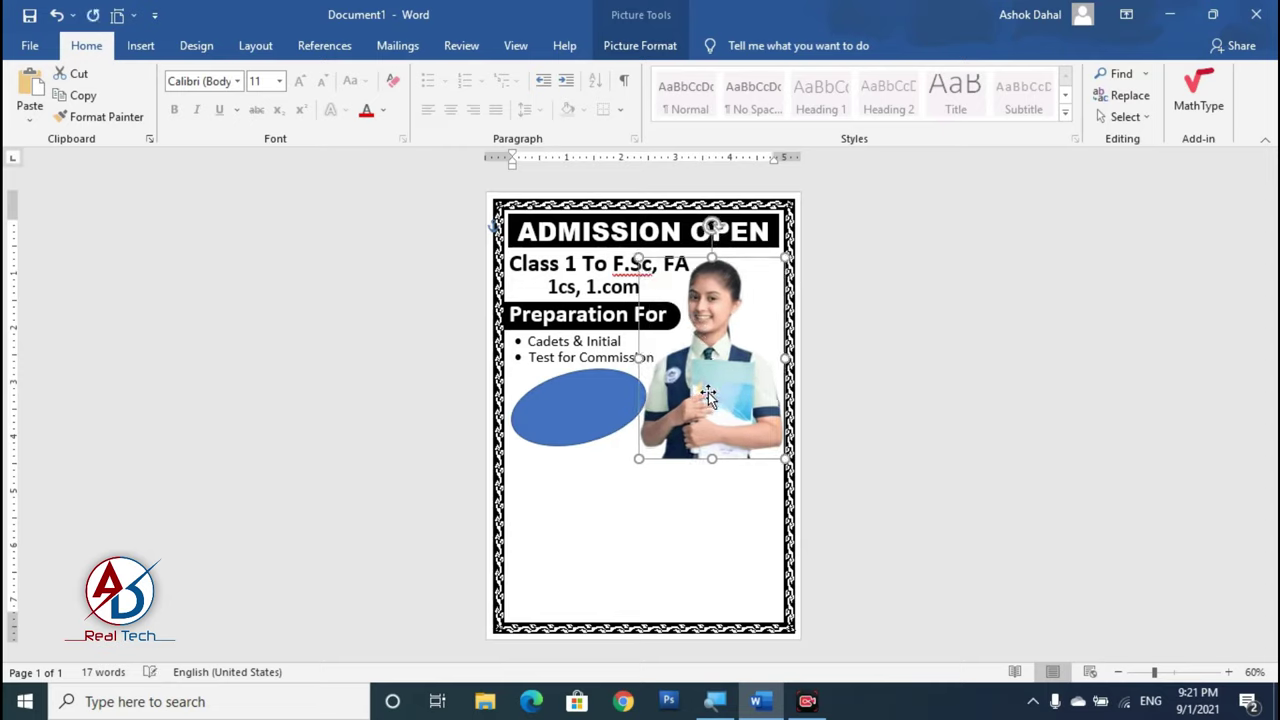
# Make the blue oval shorter and narrower, tilt it, shift it left, and fill it black
pyautogui.click(545, 424)
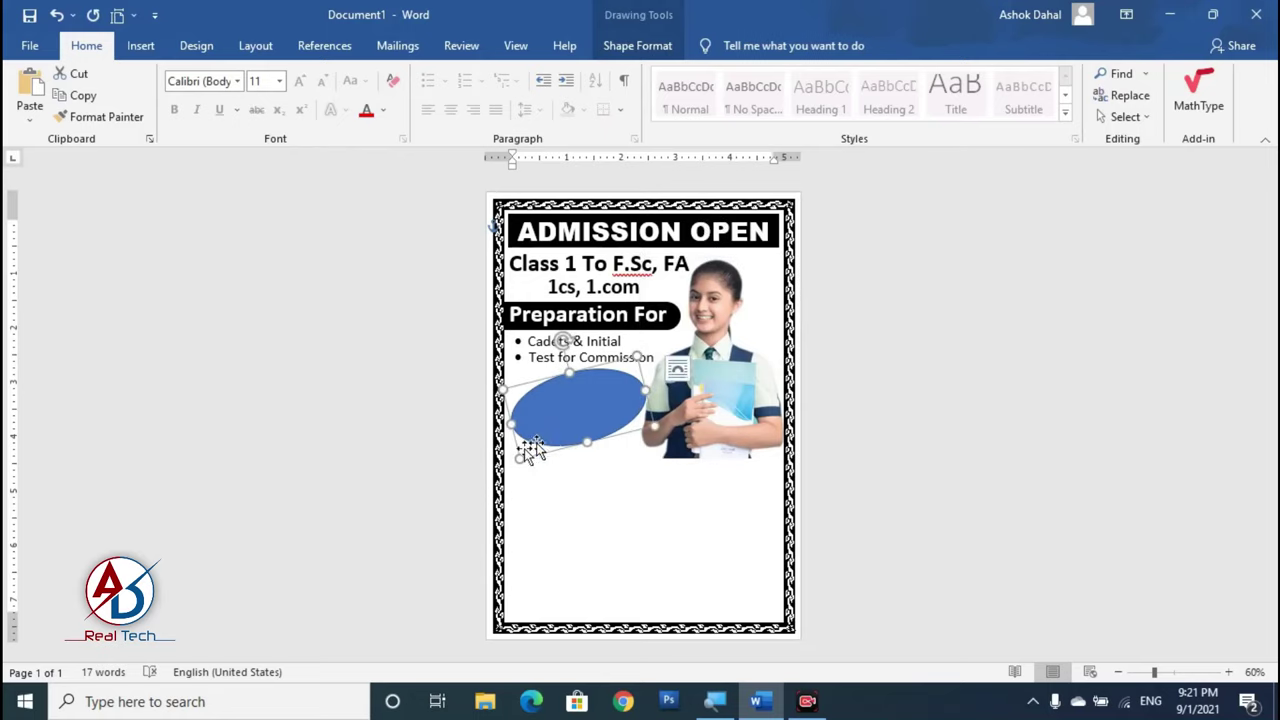
pyautogui.moveTo(587, 442); pyautogui.dragTo(585, 432)
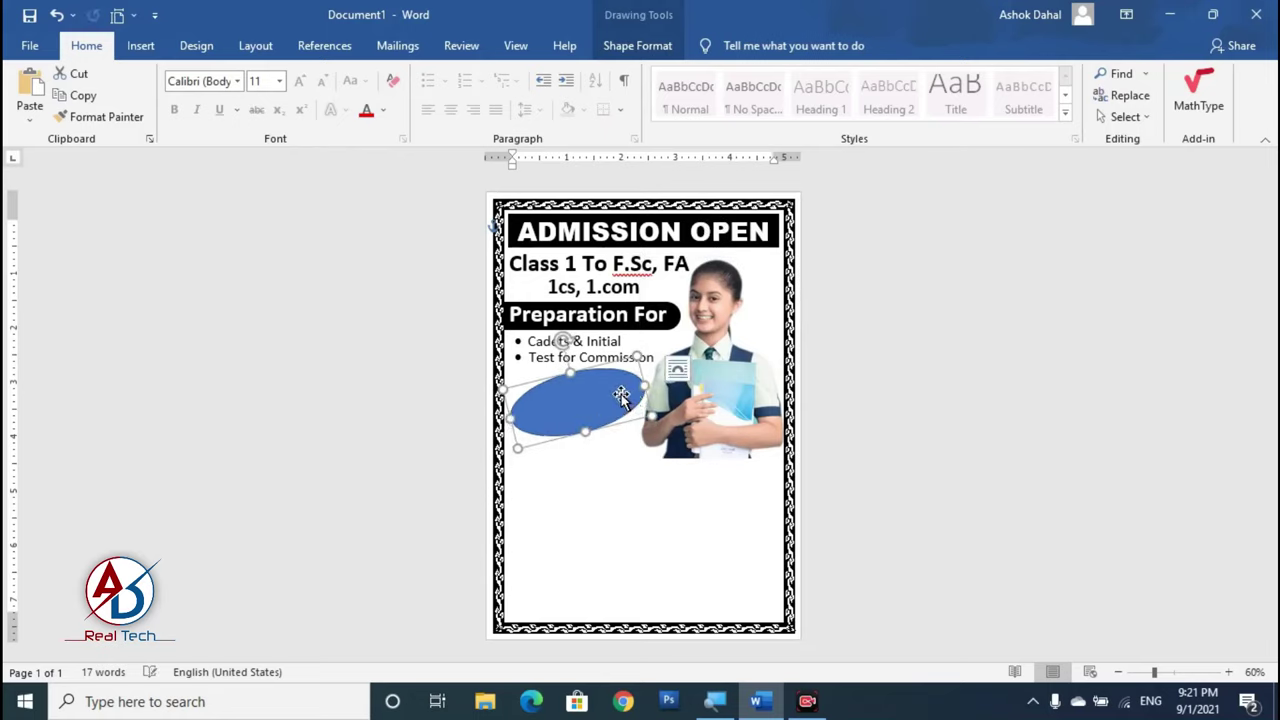
pyautogui.moveTo(645, 386); pyautogui.dragTo(605, 399)
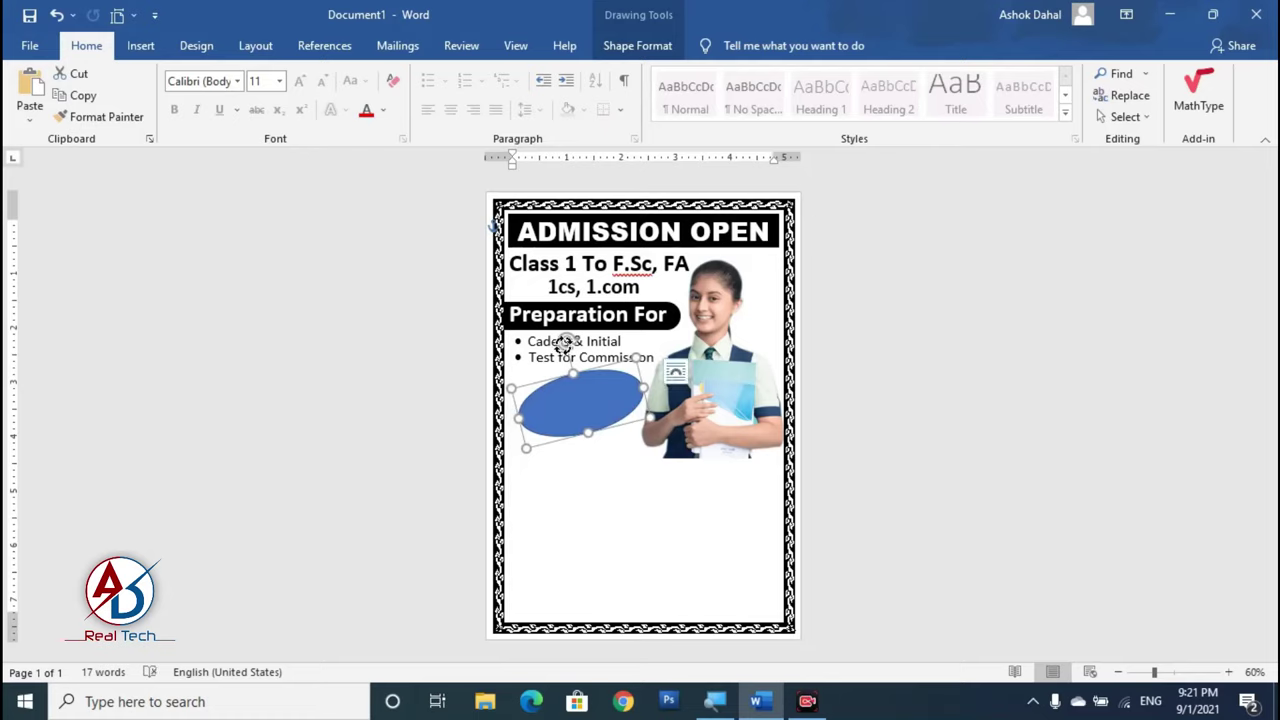
pyautogui.moveTo(564, 341); pyautogui.dragTo(570, 341)
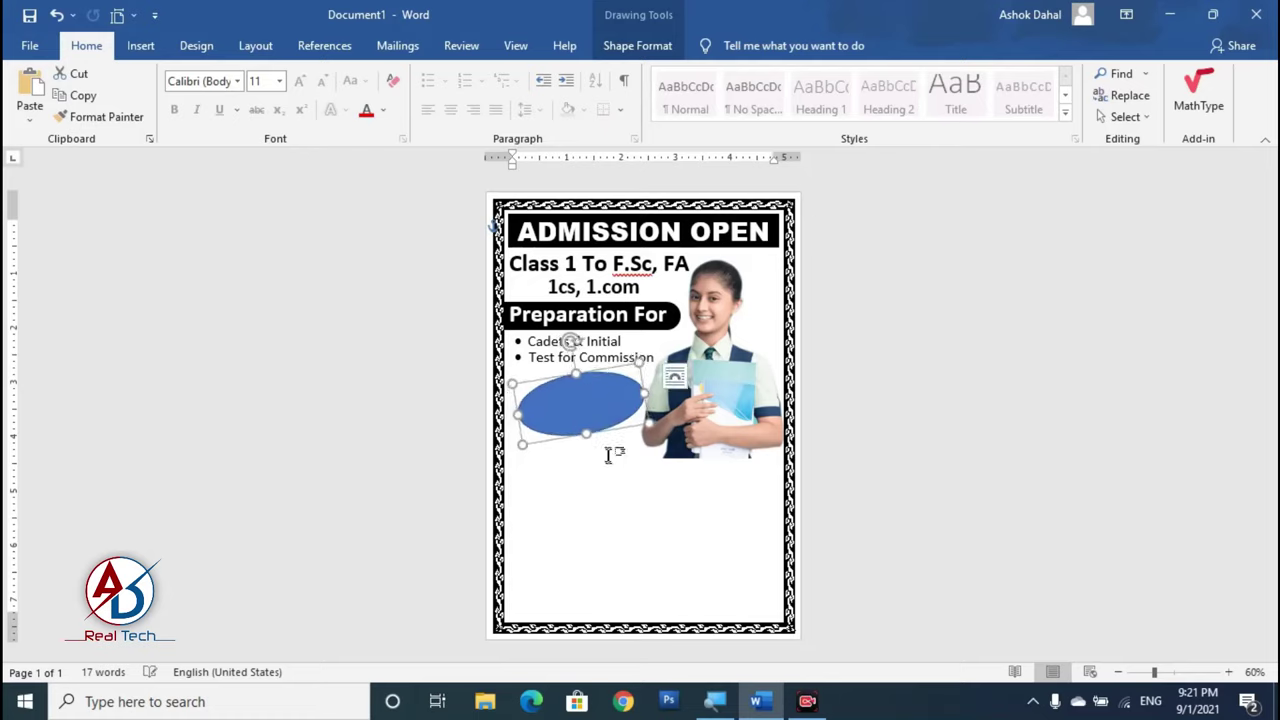
pyautogui.moveTo(594, 421); pyautogui.dragTo(589, 420)
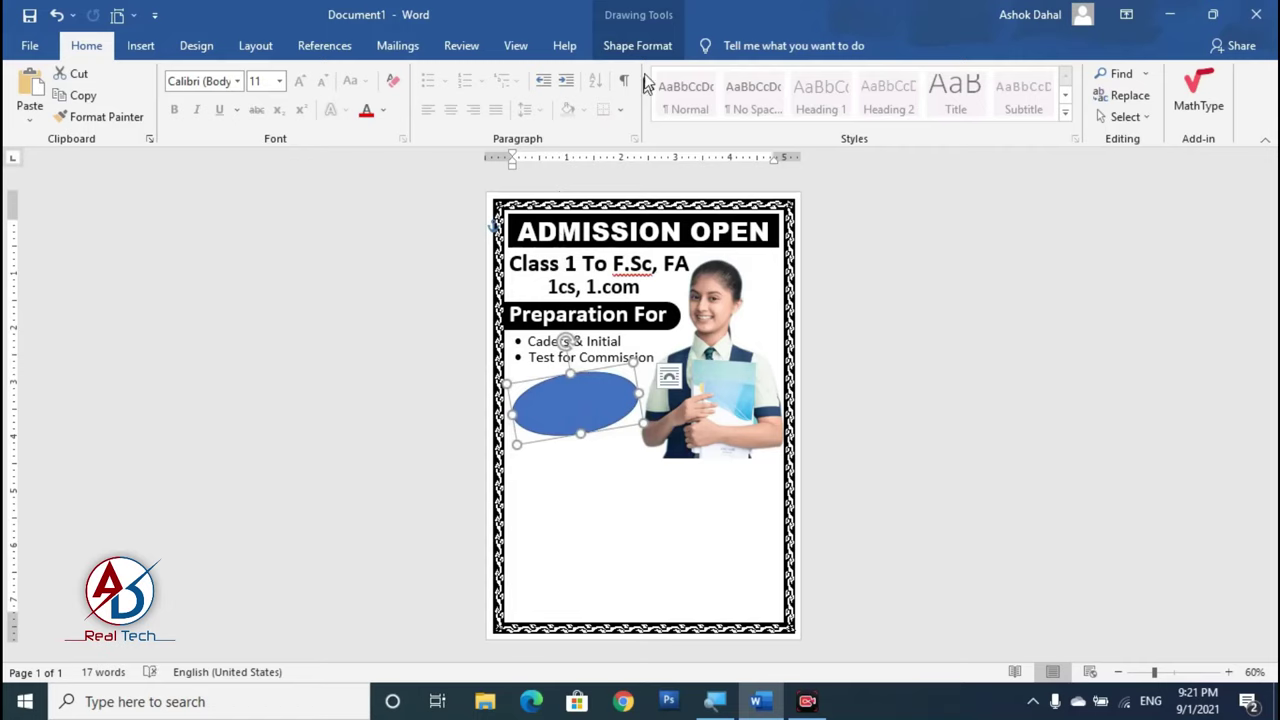
pyautogui.click(637, 45)
pyautogui.click(381, 74)
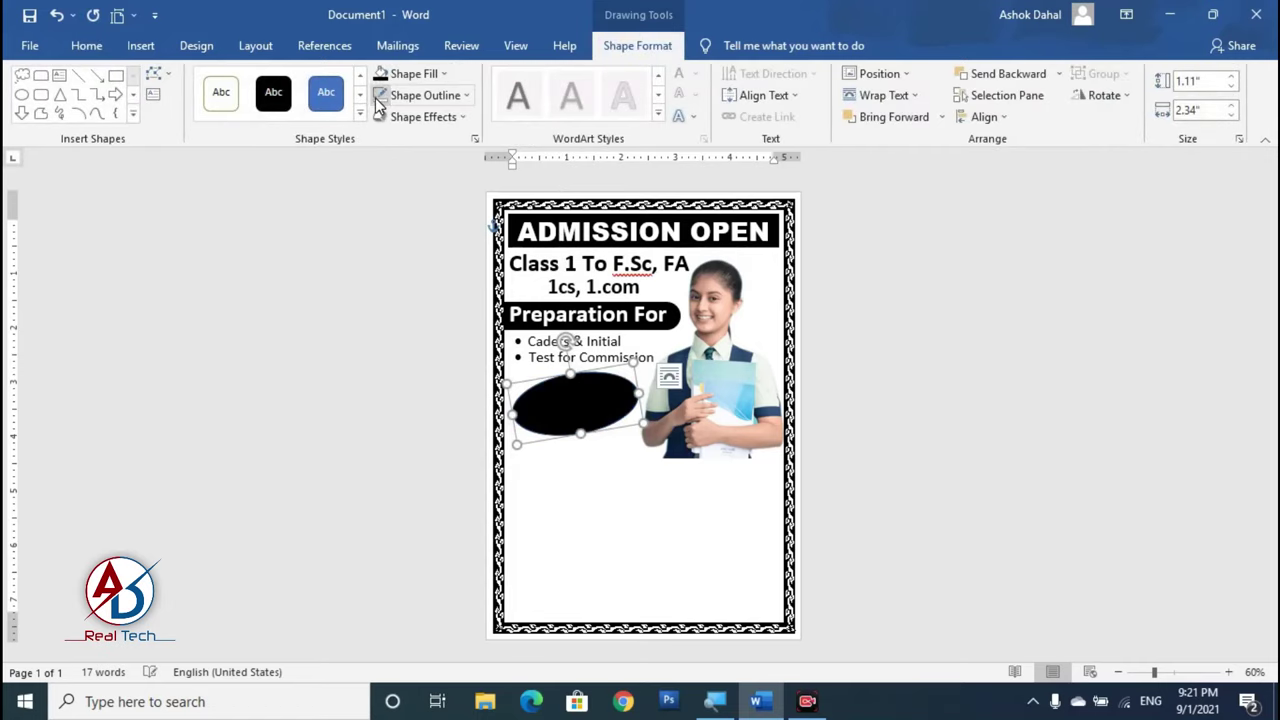
# Make the black oval shorter
pyautogui.click(850, 398)
pyautogui.scroll(1, 760, 520)
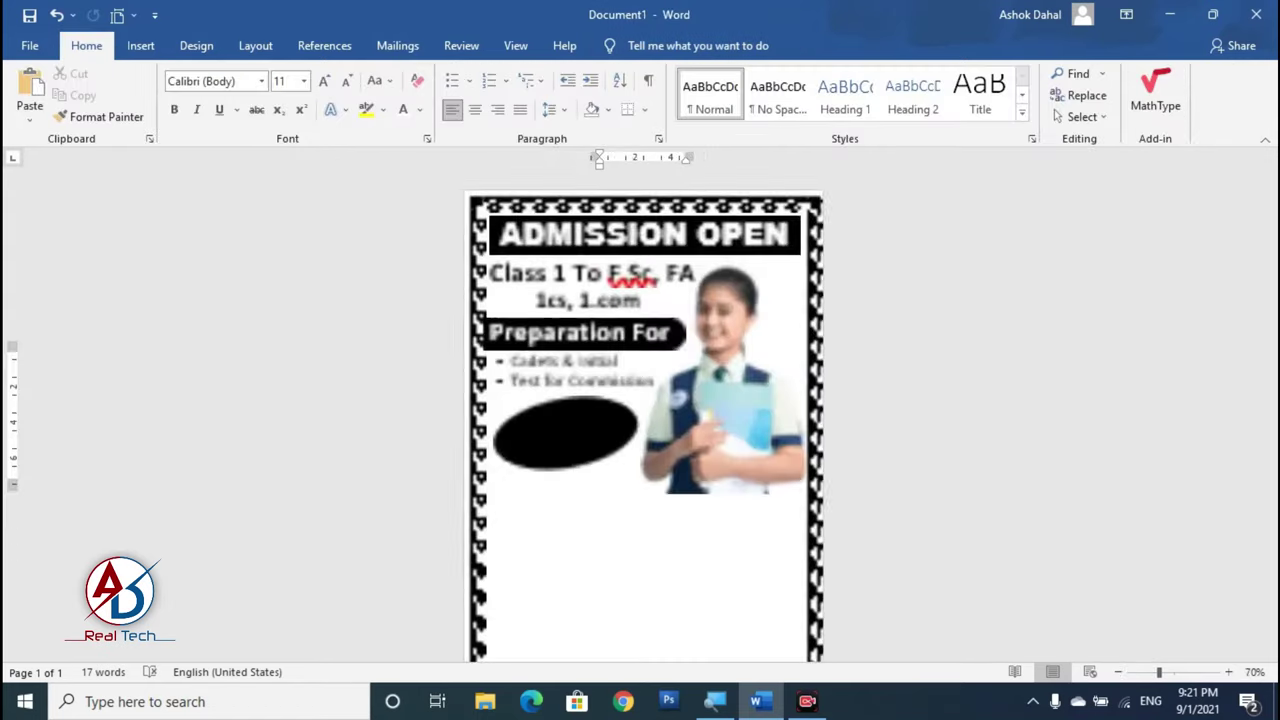
pyautogui.scroll(2, 560, 480)
pyautogui.click(560, 508)
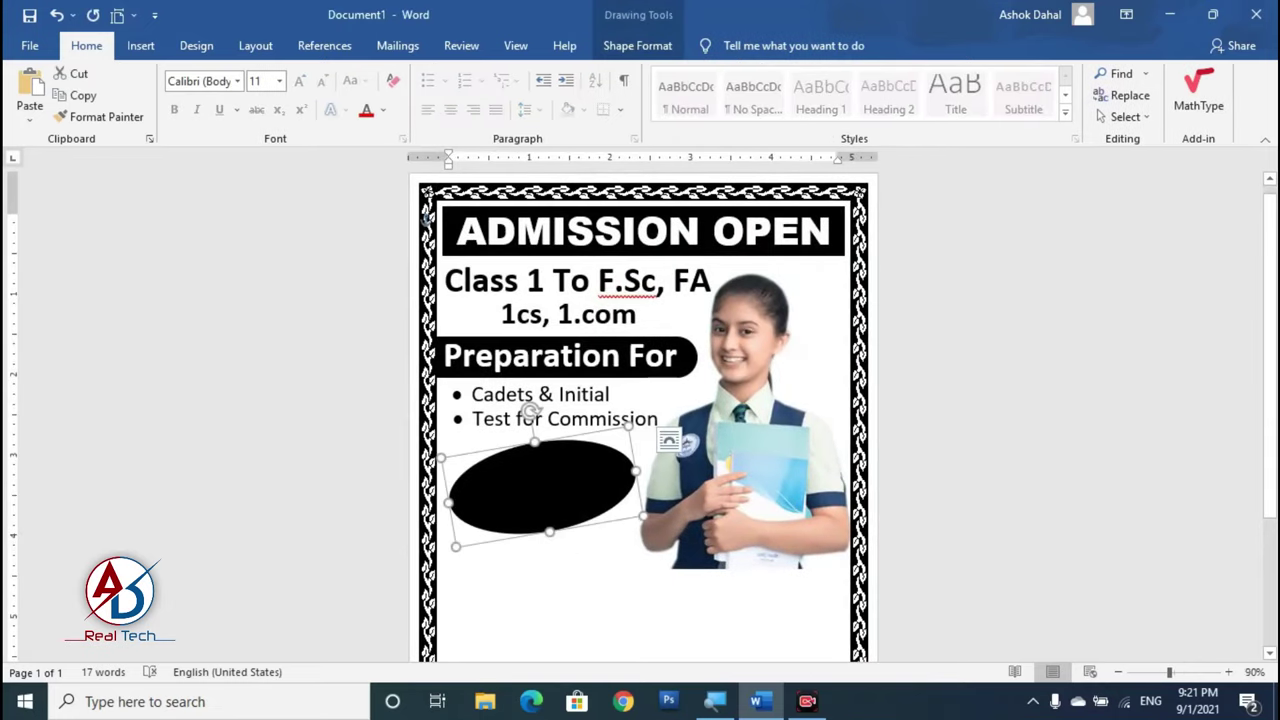
pyautogui.moveTo(550, 534); pyautogui.dragTo(568, 480)
# Copy the 'Class 1 To F.Sc, FA' box below the oval, retype it as 'Pre-Board', and select that text
pyautogui.scroll(-1, 596, 500)
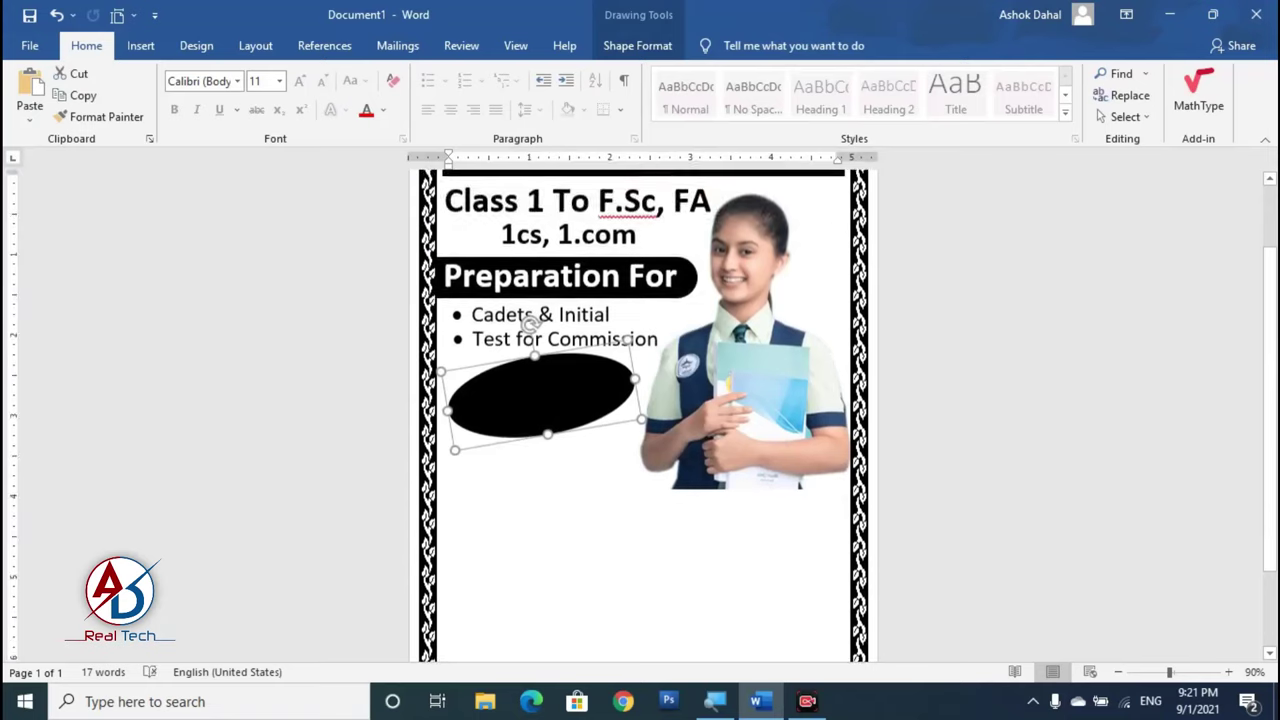
pyautogui.click(583, 180)
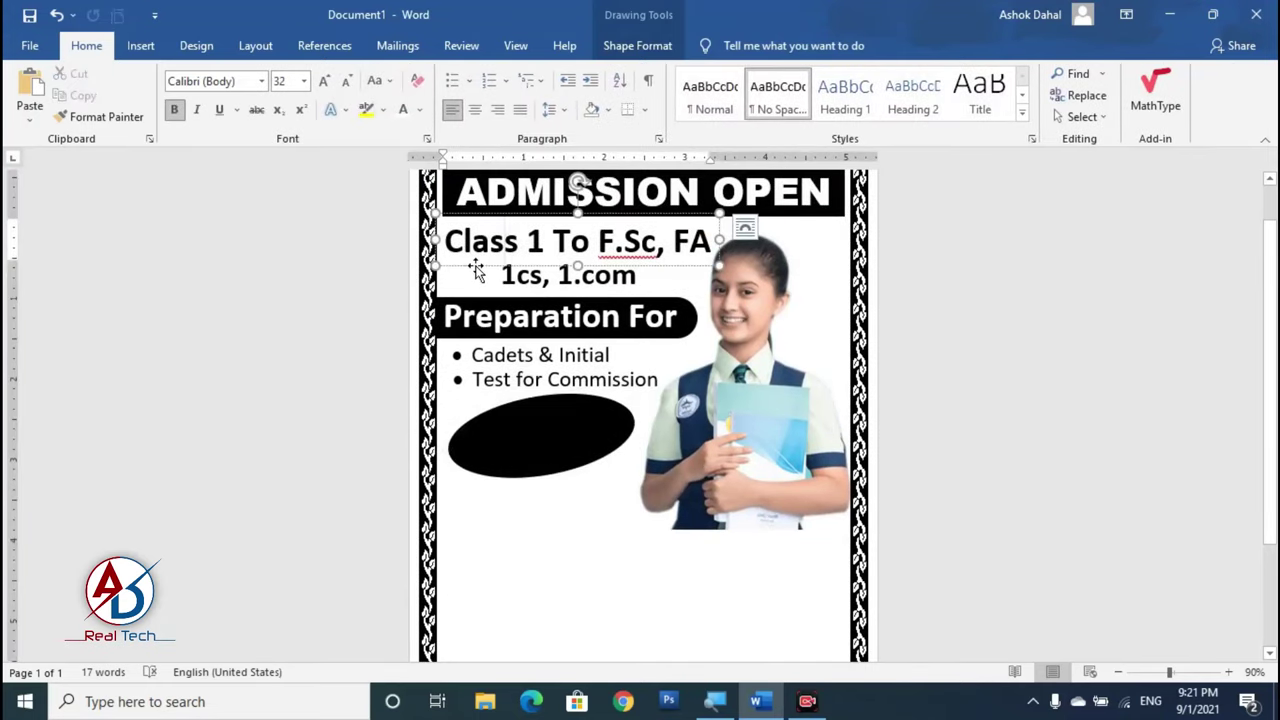
pyautogui.moveTo(580, 182); pyautogui.dragTo(592, 195)
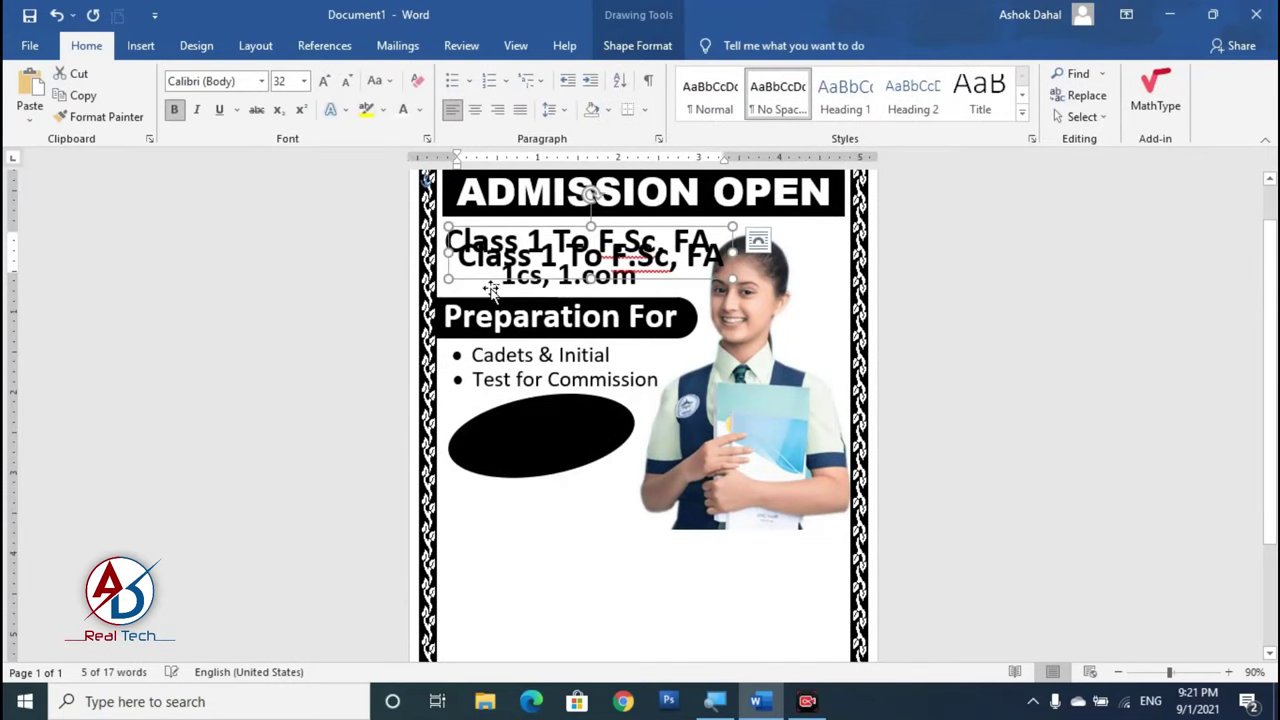
pyautogui.moveTo(476, 405); pyautogui.dragTo(482, 561)
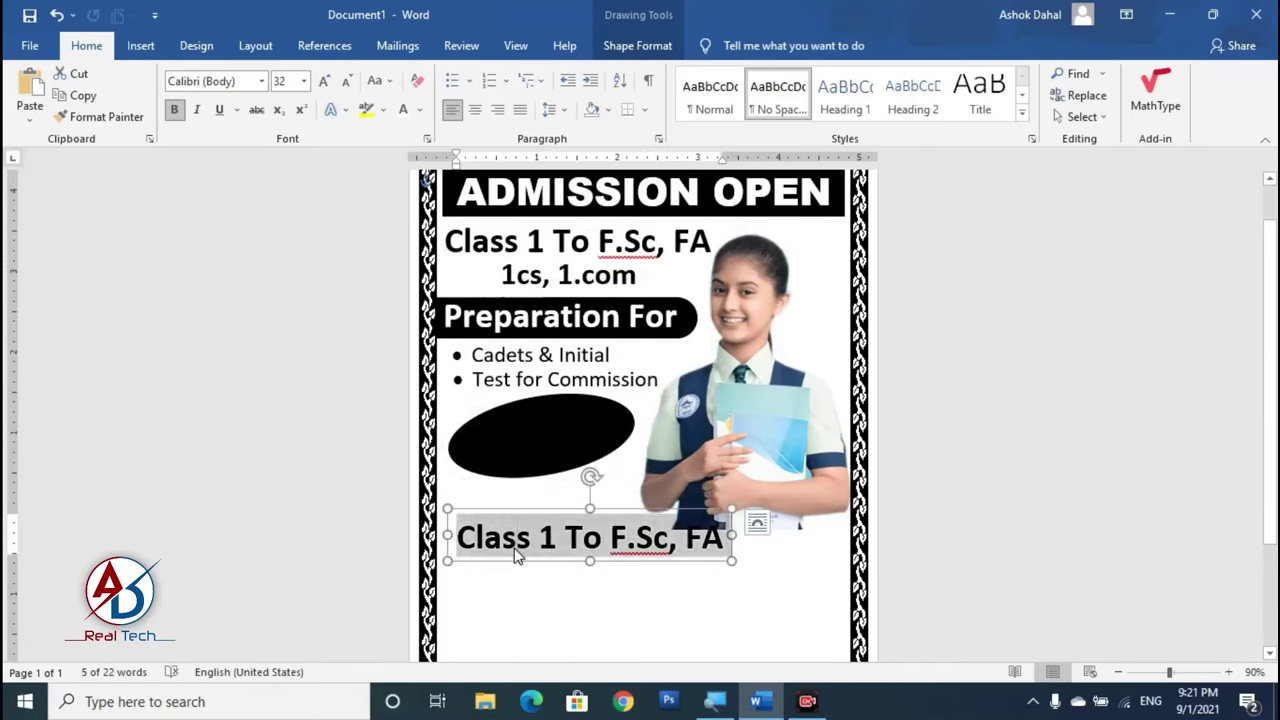
pyautogui.write('P')
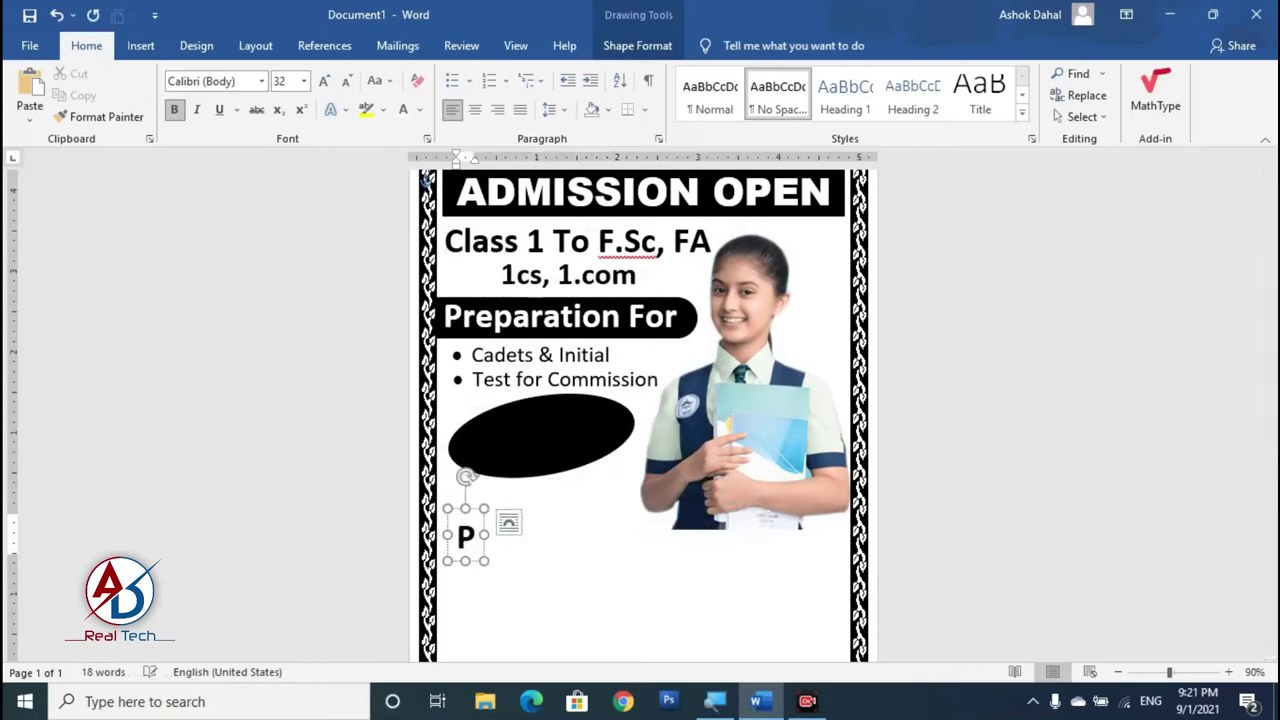
pyautogui.write('re-Bo')
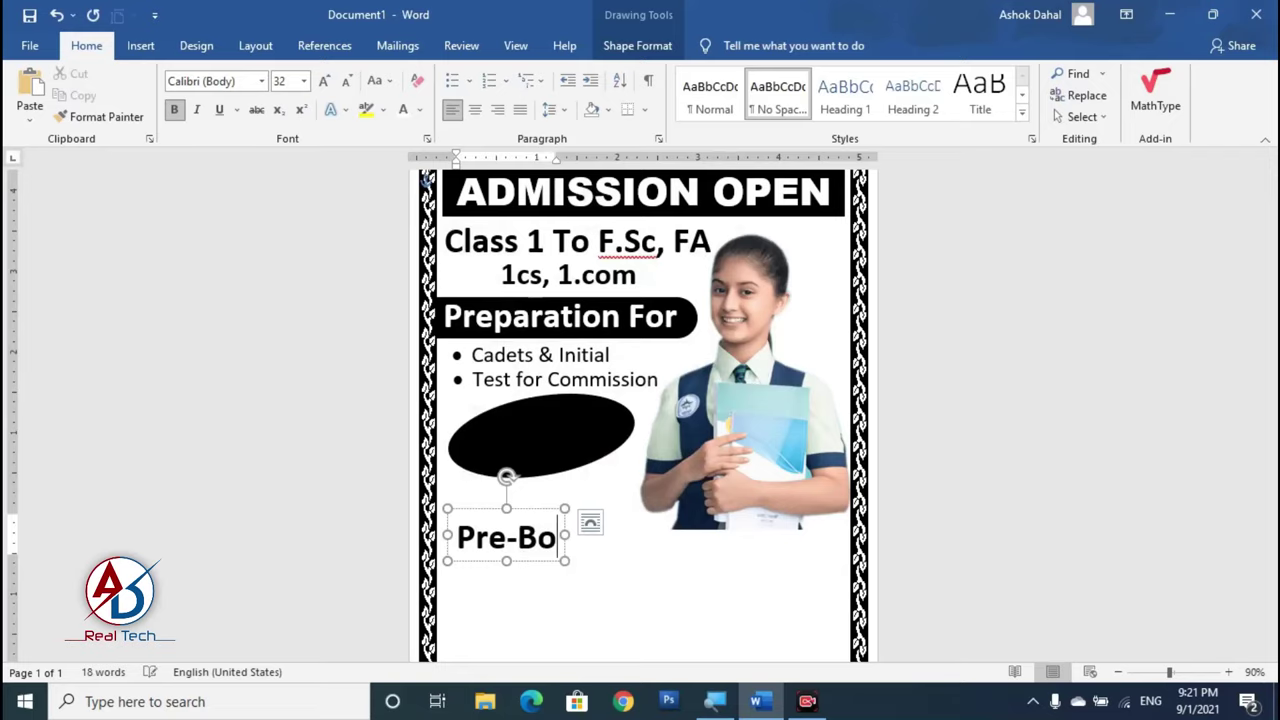
pyautogui.write('ard')
pyautogui.hotkey('ctrl', 'a')
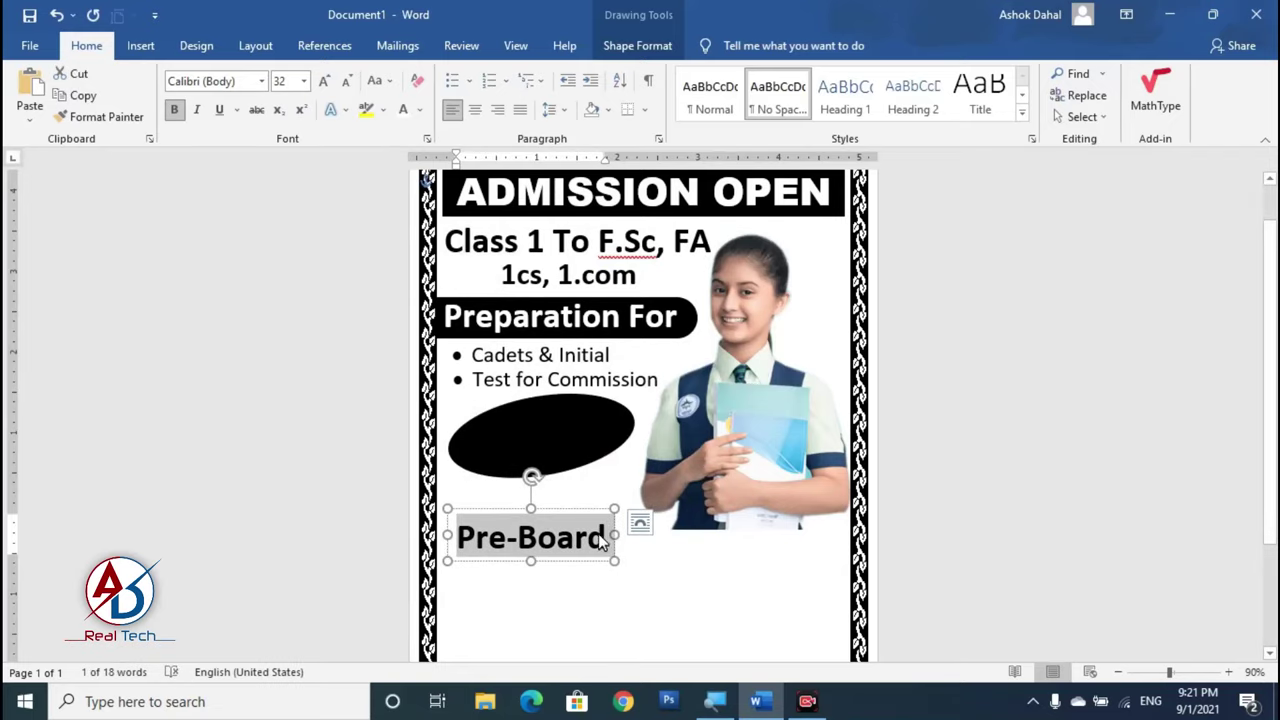
# Remove the blank line under 'Pre-Board' and move its box onto the black oval
pyautogui.moveTo(583, 524); pyautogui.dragTo(567, 546)
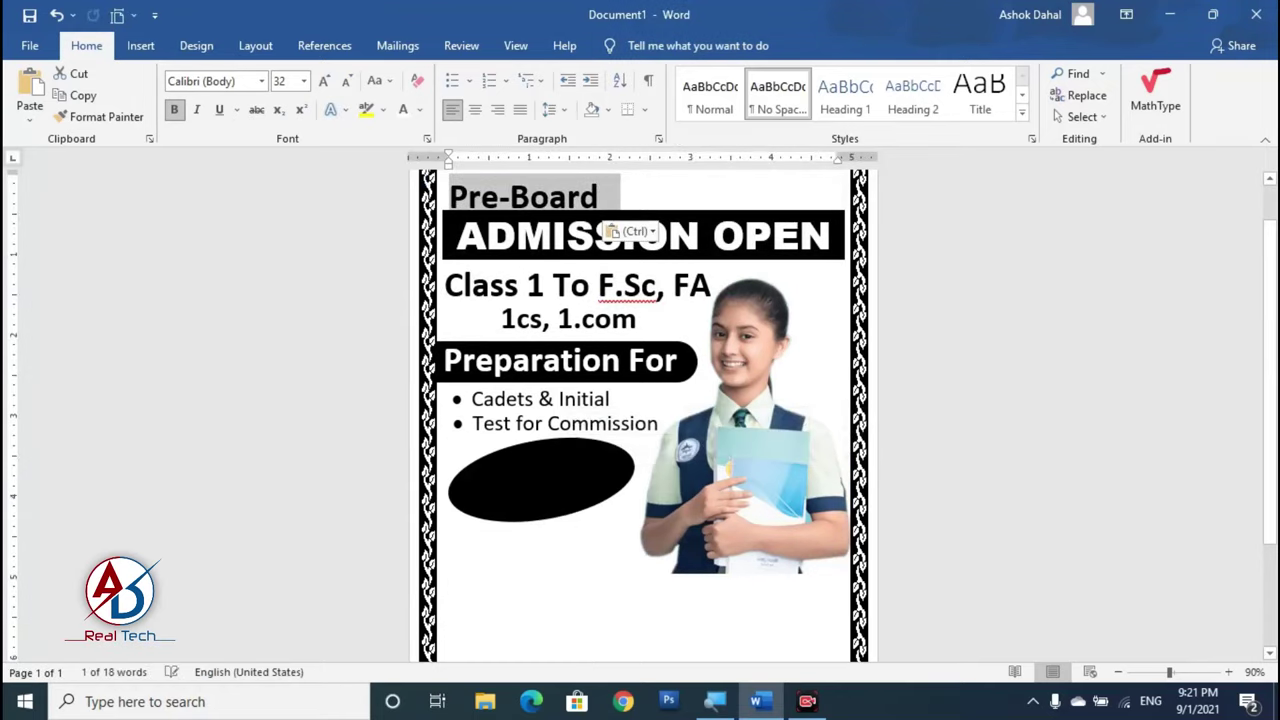
pyautogui.click(535, 566)
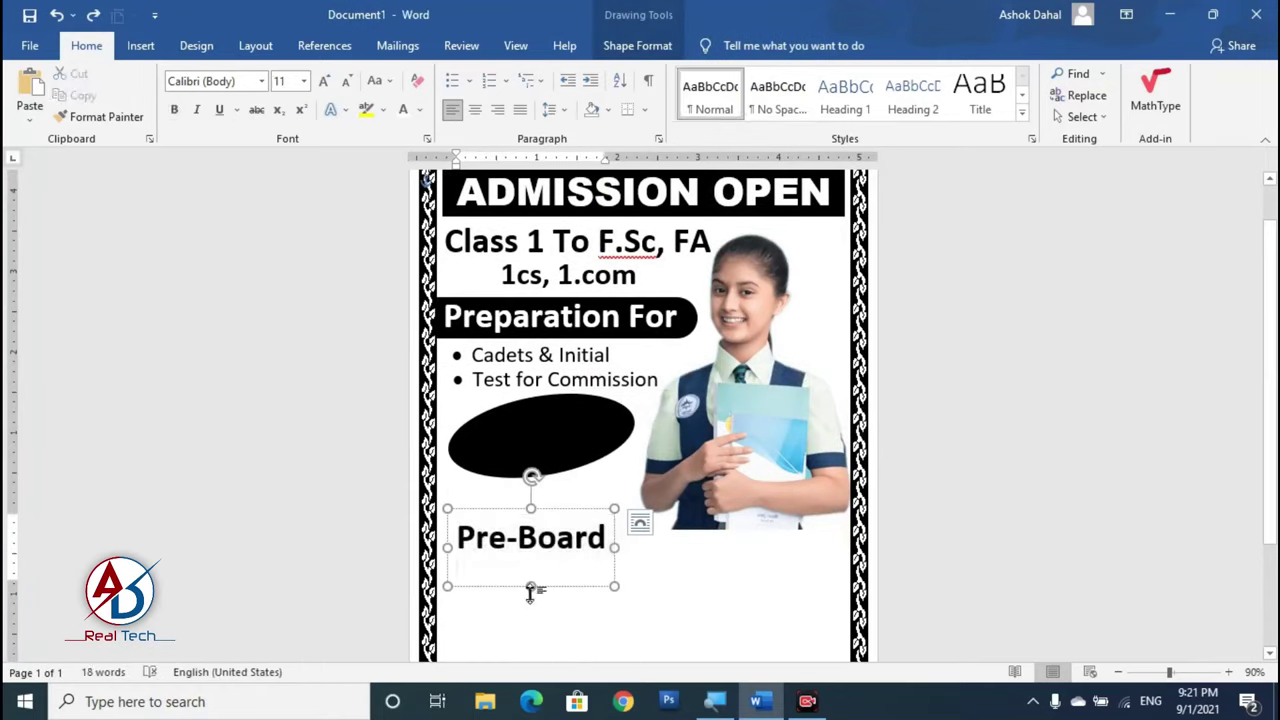
pyautogui.press('BackSpace')
pyautogui.moveTo(556, 513); pyautogui.dragTo(561, 409)
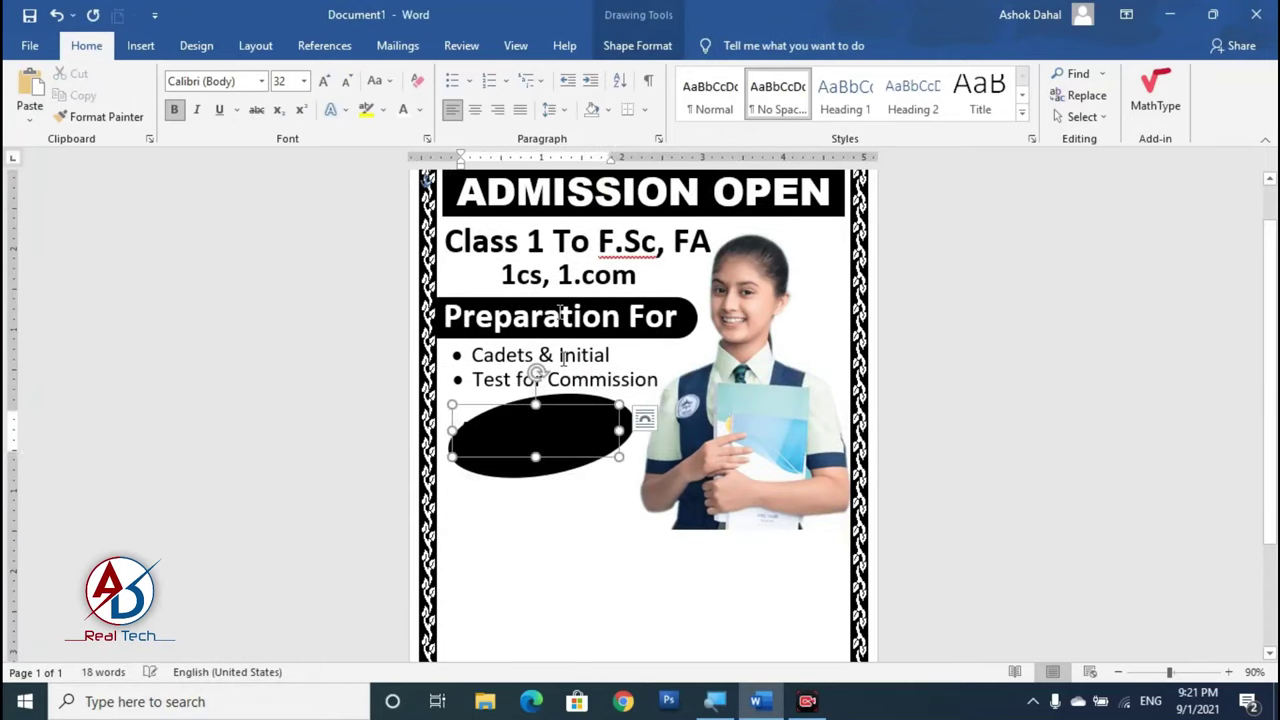
# Tilt the Pre-Board box counter-clockwise to match the oval, and duplicate it below
pyautogui.click(638, 46)
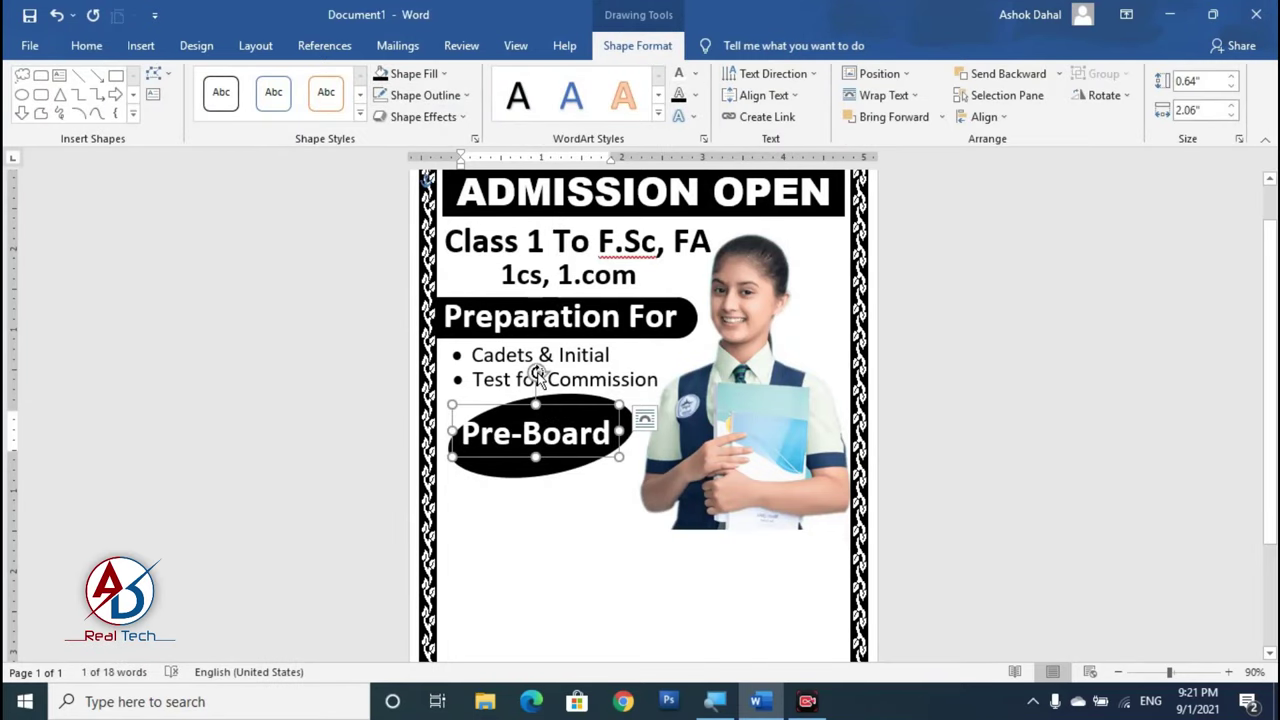
pyautogui.moveTo(537, 375); pyautogui.dragTo(524, 376)
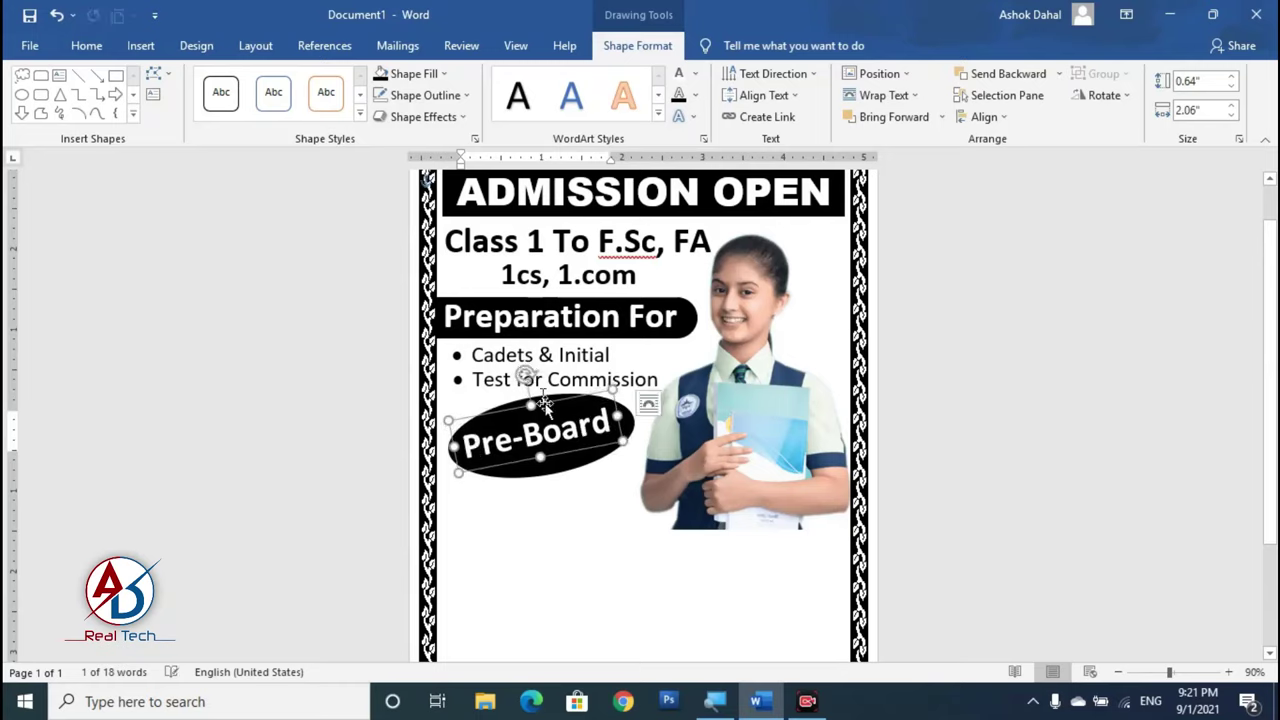
pyautogui.moveTo(524, 376); pyautogui.dragTo(527, 370)
pyautogui.moveTo(530, 440); pyautogui.dragTo(531, 515)
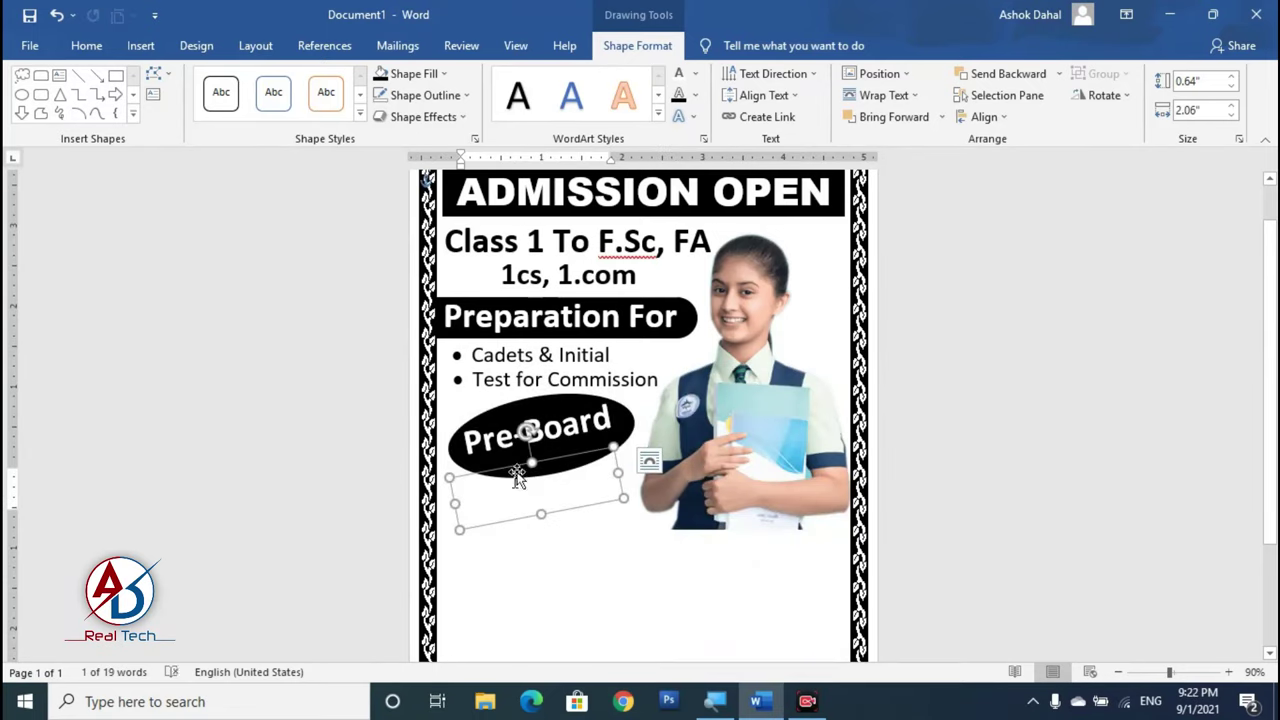
# Retype the copied box as the 'Test- Session' line and reduce its font size
pyautogui.moveTo(518, 478); pyautogui.dragTo(512, 507)
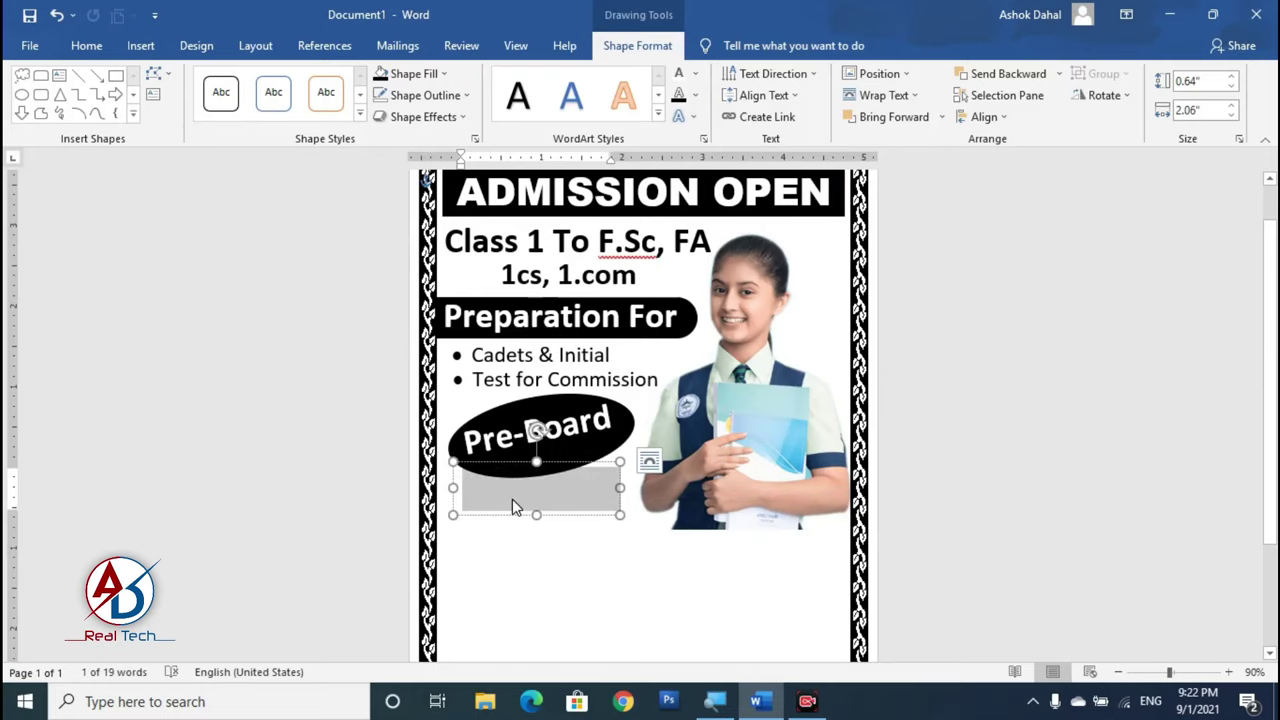
pyautogui.hotkey('ctrl', 'z')
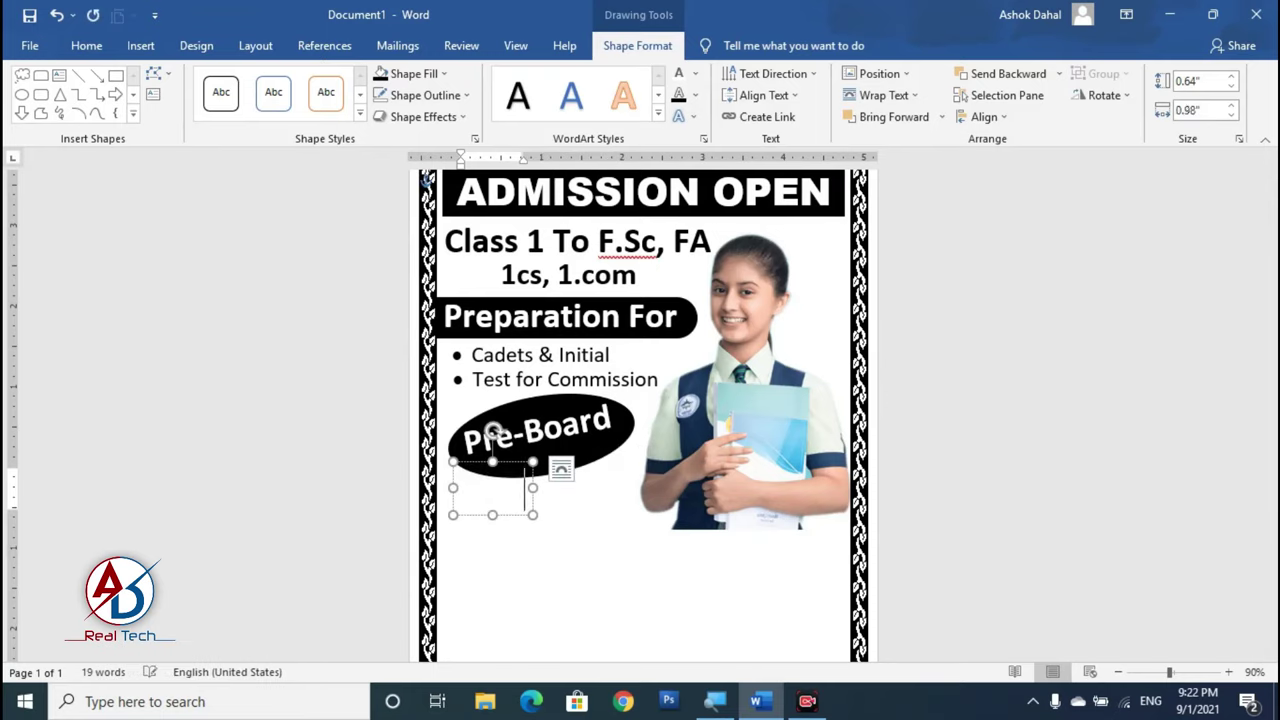
pyautogui.write('Test')
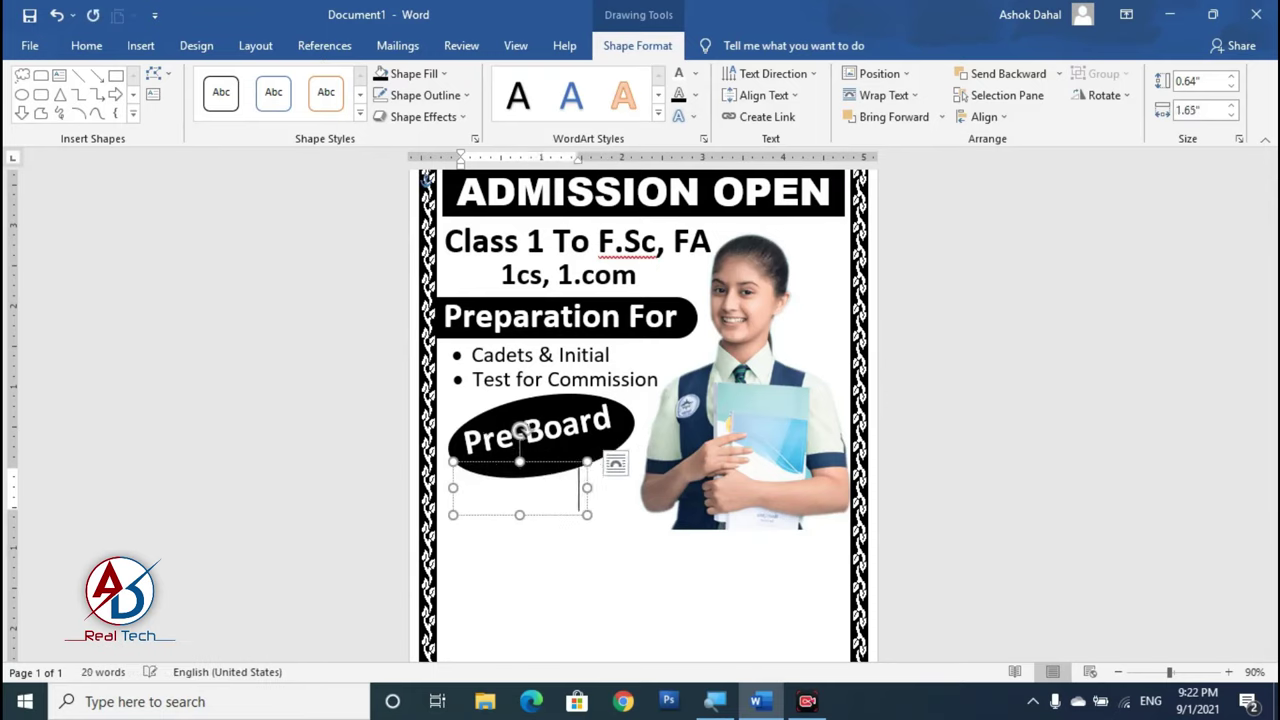
pyautogui.write(' Series')
pyautogui.hotkey('ctrl', 'a')
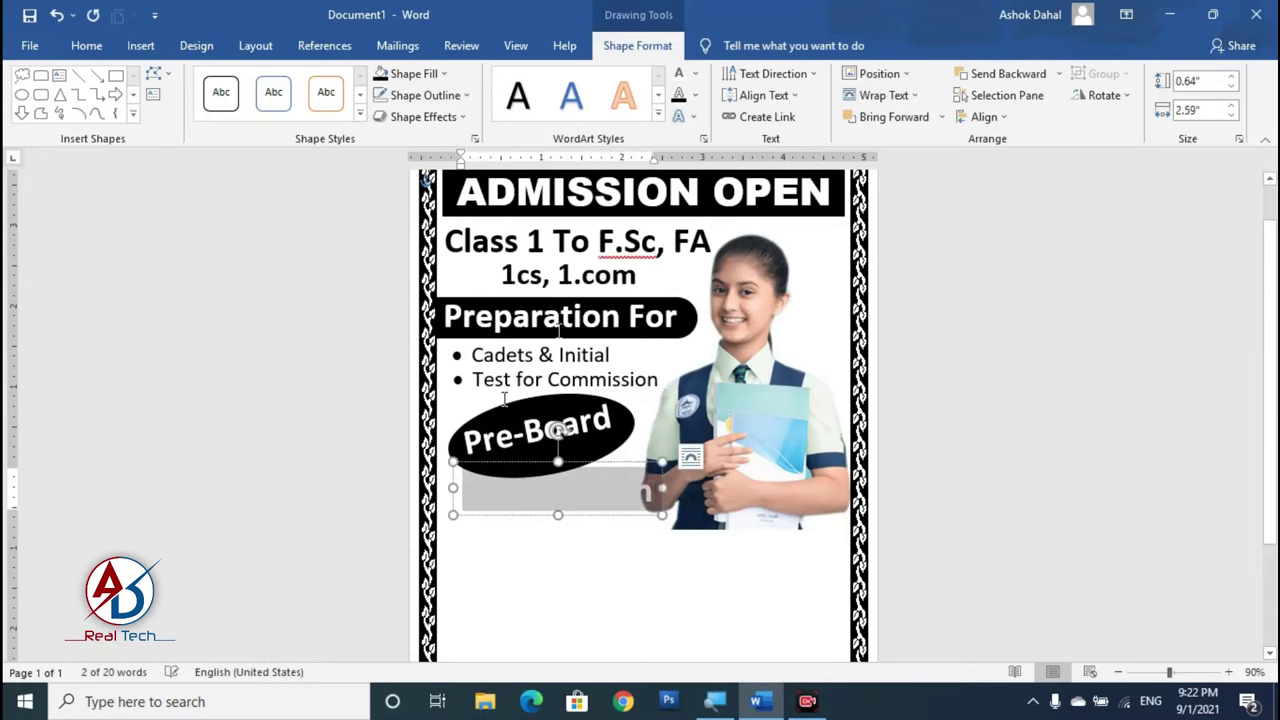
pyautogui.click(86, 45)
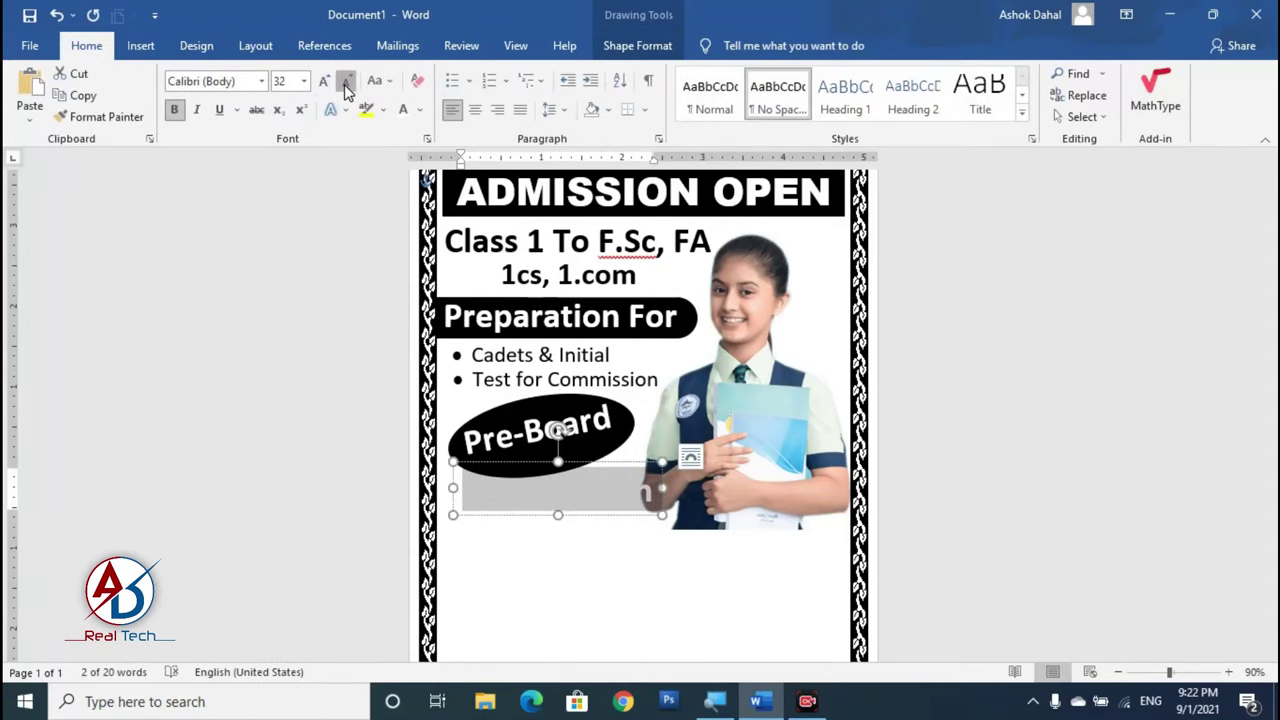
pyautogui.click(345, 84)
pyautogui.click(345, 84)
pyautogui.click(345, 84)
pyautogui.click(345, 84)
# Place the 'Test- Session' line on the oval under Pre-Board at 20 pt
pyautogui.moveTo(553, 462); pyautogui.dragTo(565, 425)
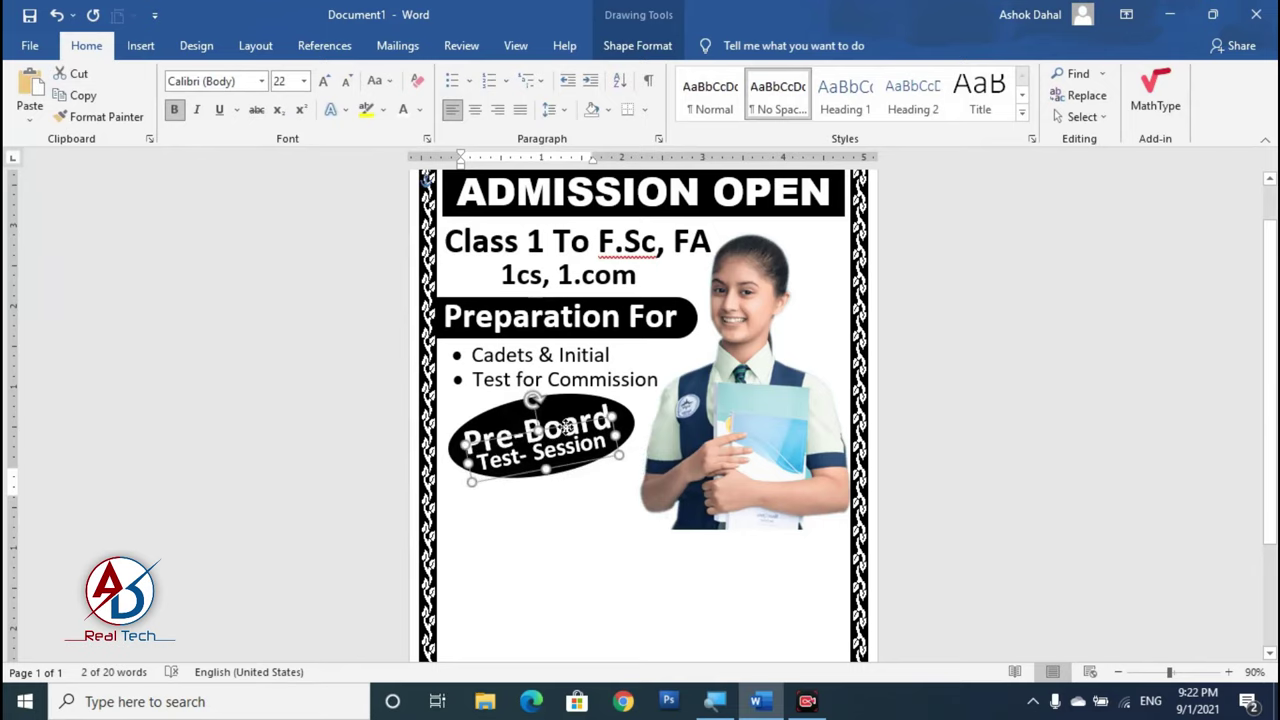
pyautogui.click(347, 86)
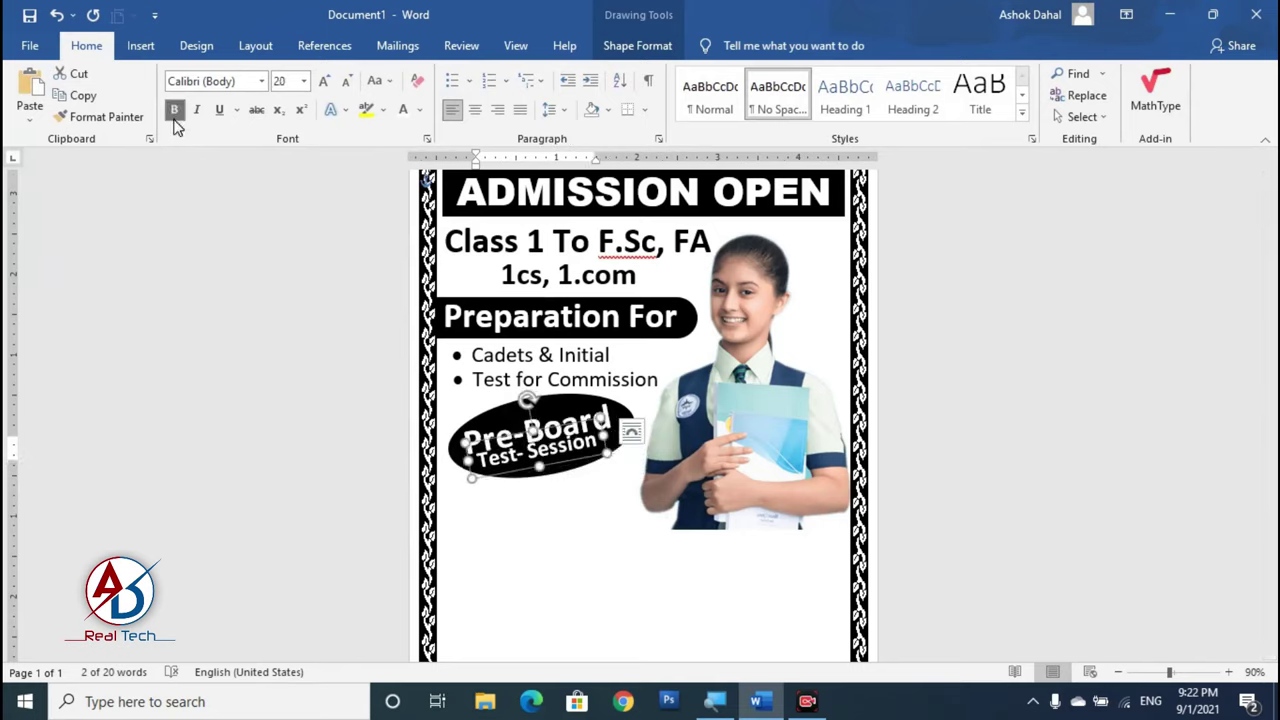
pyautogui.moveTo(582, 460); pyautogui.dragTo(585, 466)
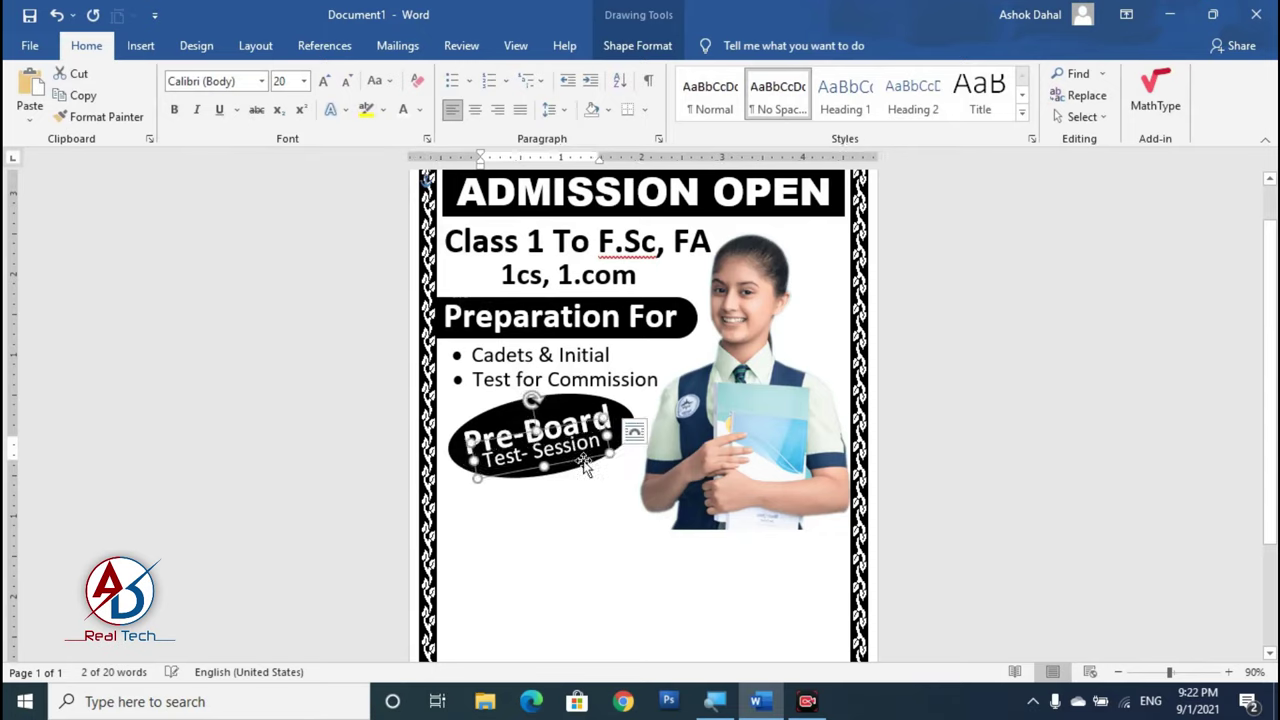
pyautogui.hotkey('ctrl', 'z')
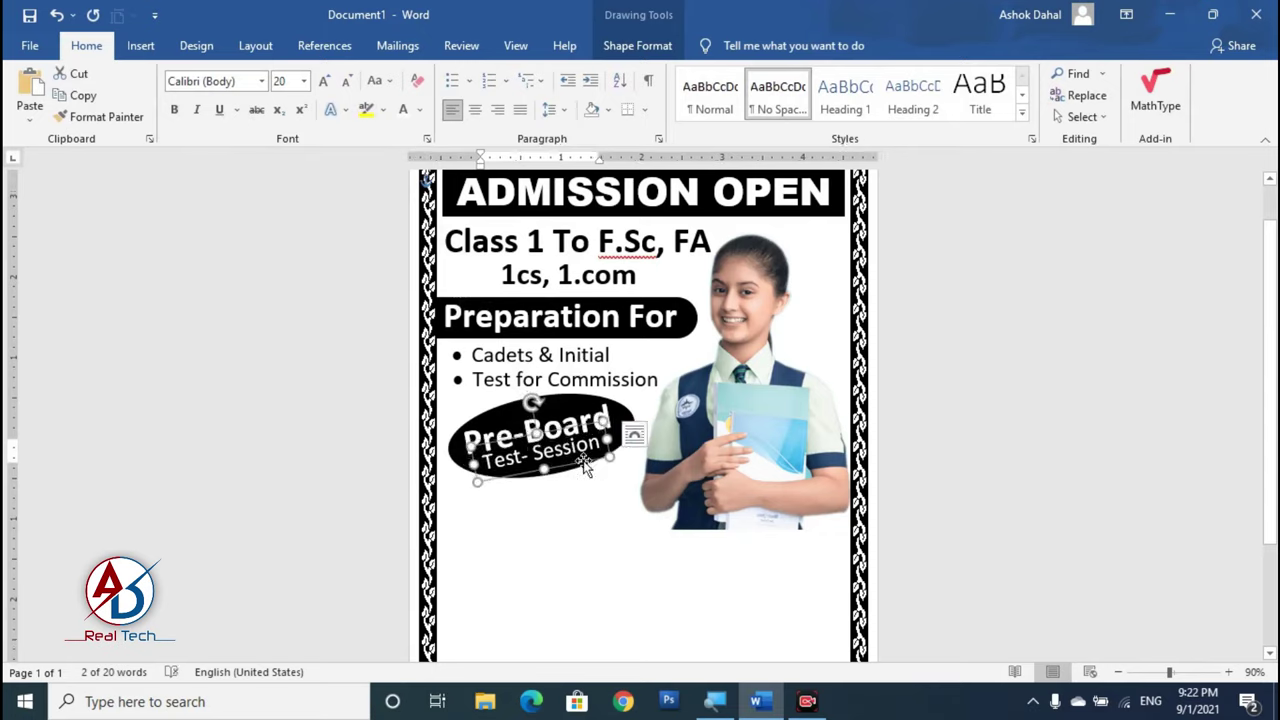
pyautogui.click(617, 534)
# Open the Shapes gallery from the Insert ribbon
pyautogui.scroll(-3, 617, 534)
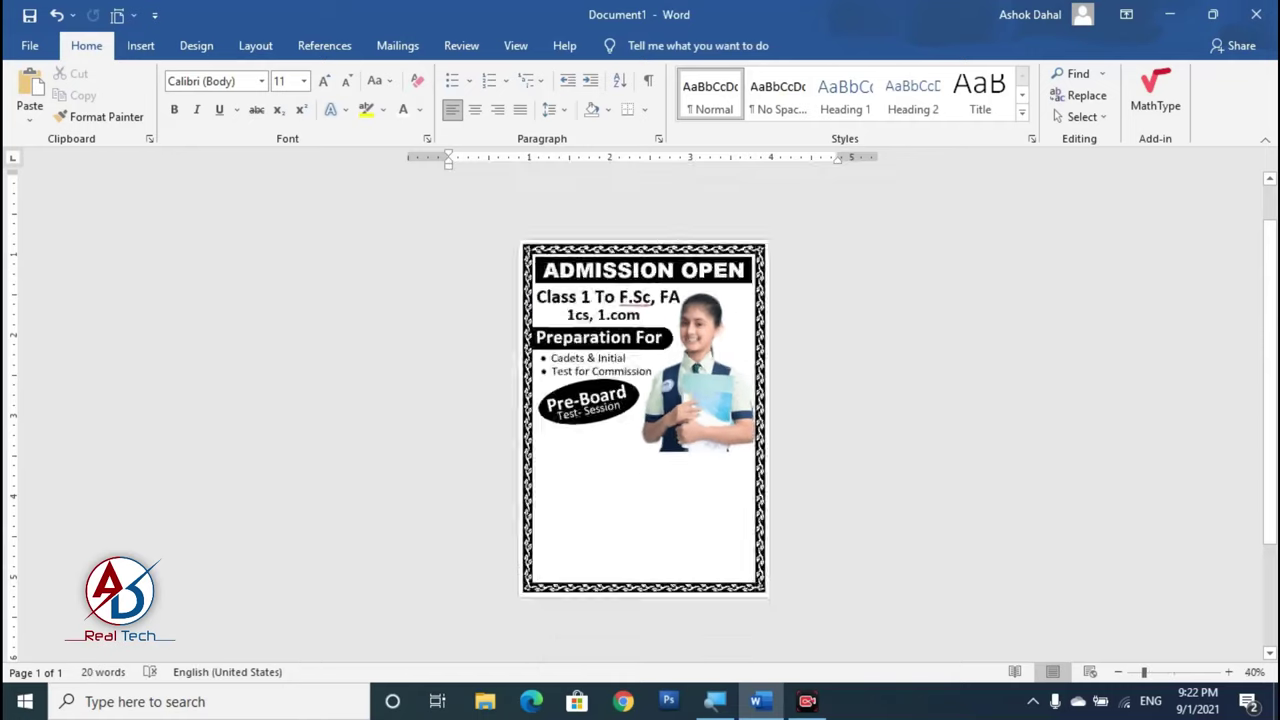
pyautogui.scroll(1, 649, 499)
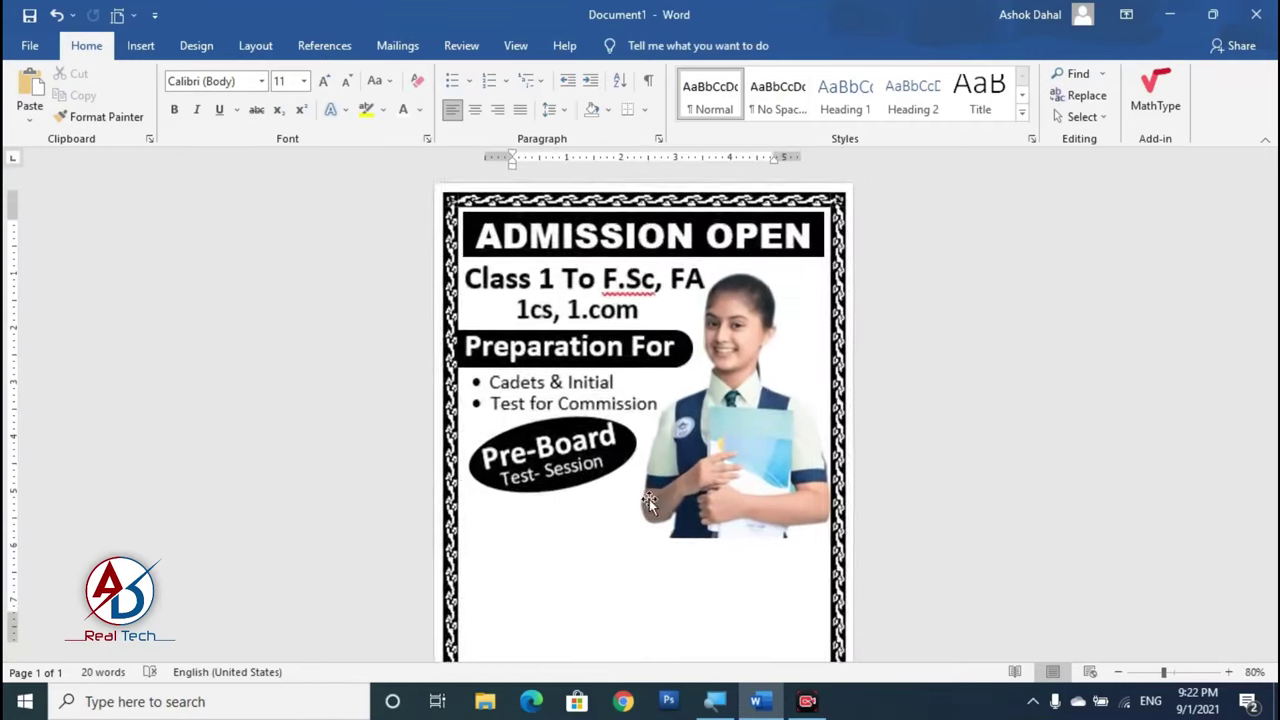
pyautogui.scroll(1, 649, 499)
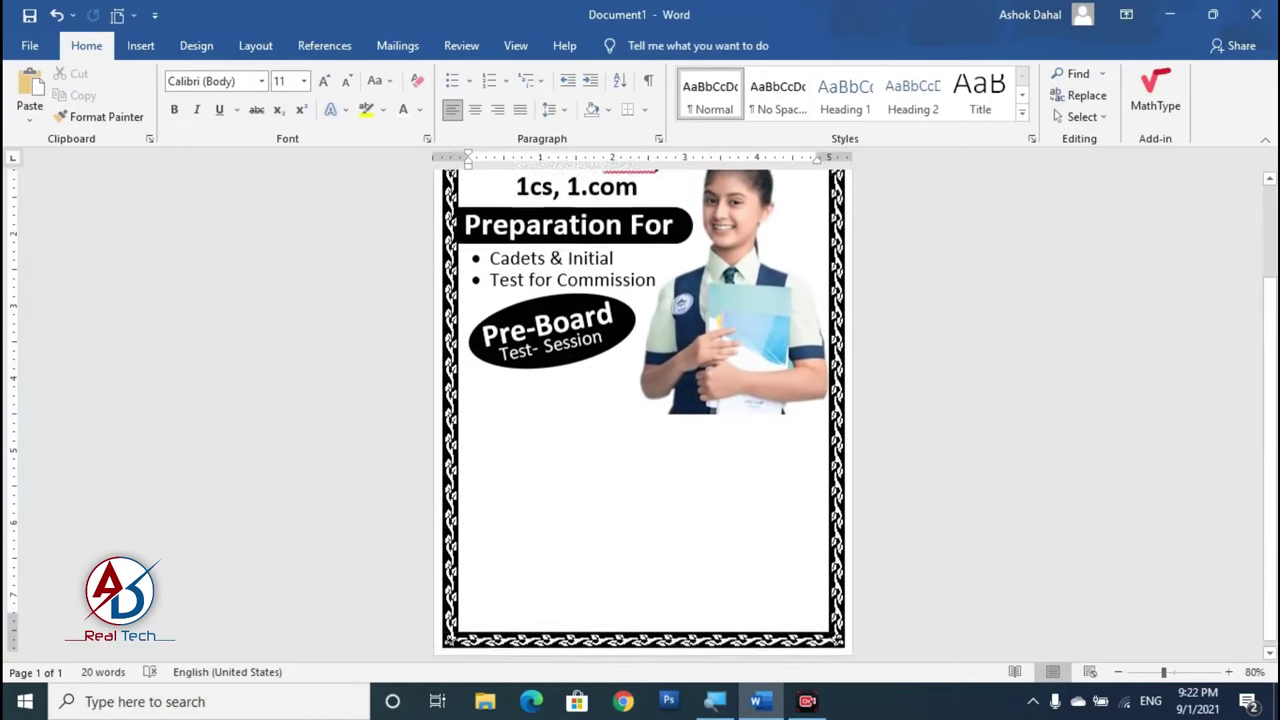
pyautogui.click(140, 46)
pyautogui.click(253, 74)
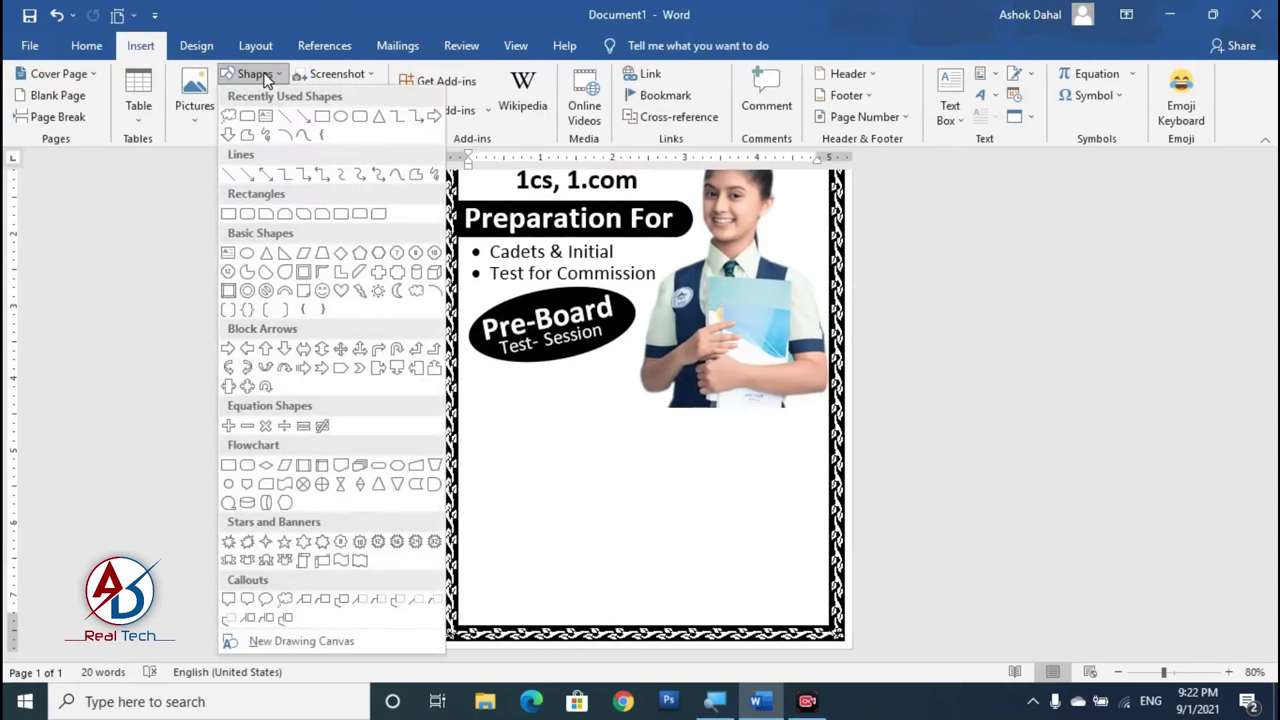
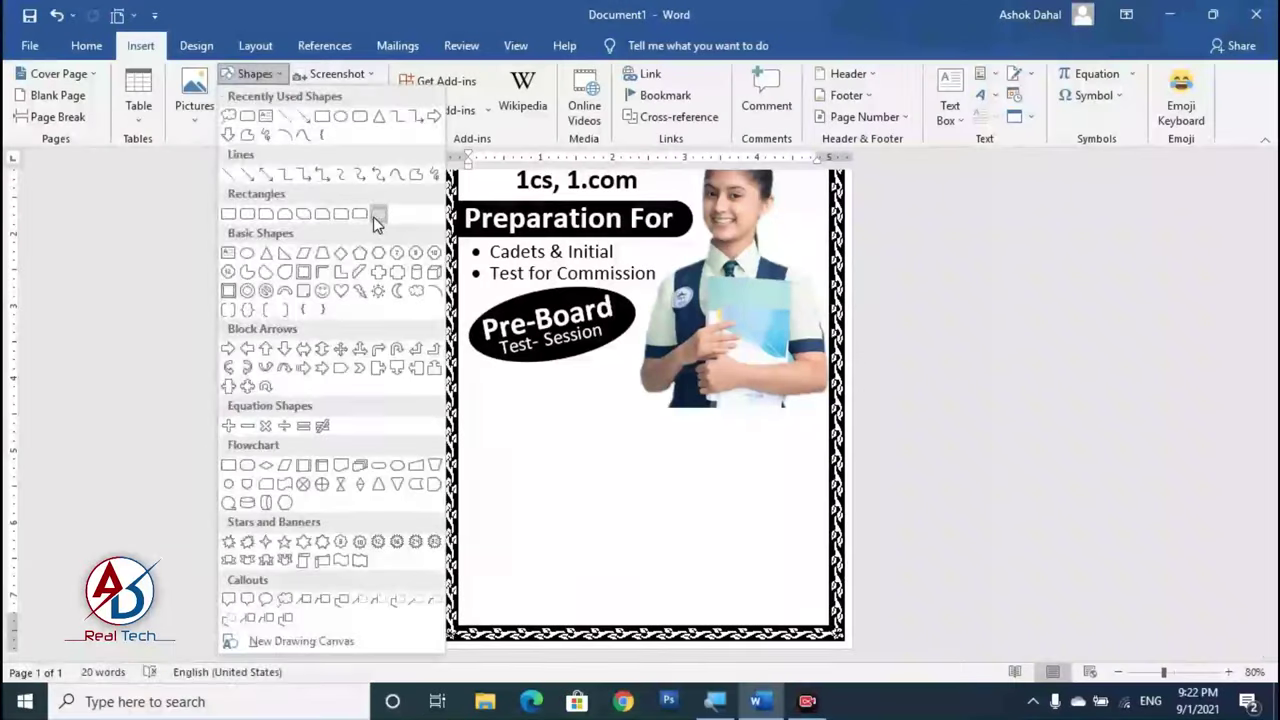
# Draw a rounded rectangle below the student photo and flip it vertically
pyautogui.click(369, 217)
pyautogui.moveTo(478, 418); pyautogui.dragTo(818, 481)
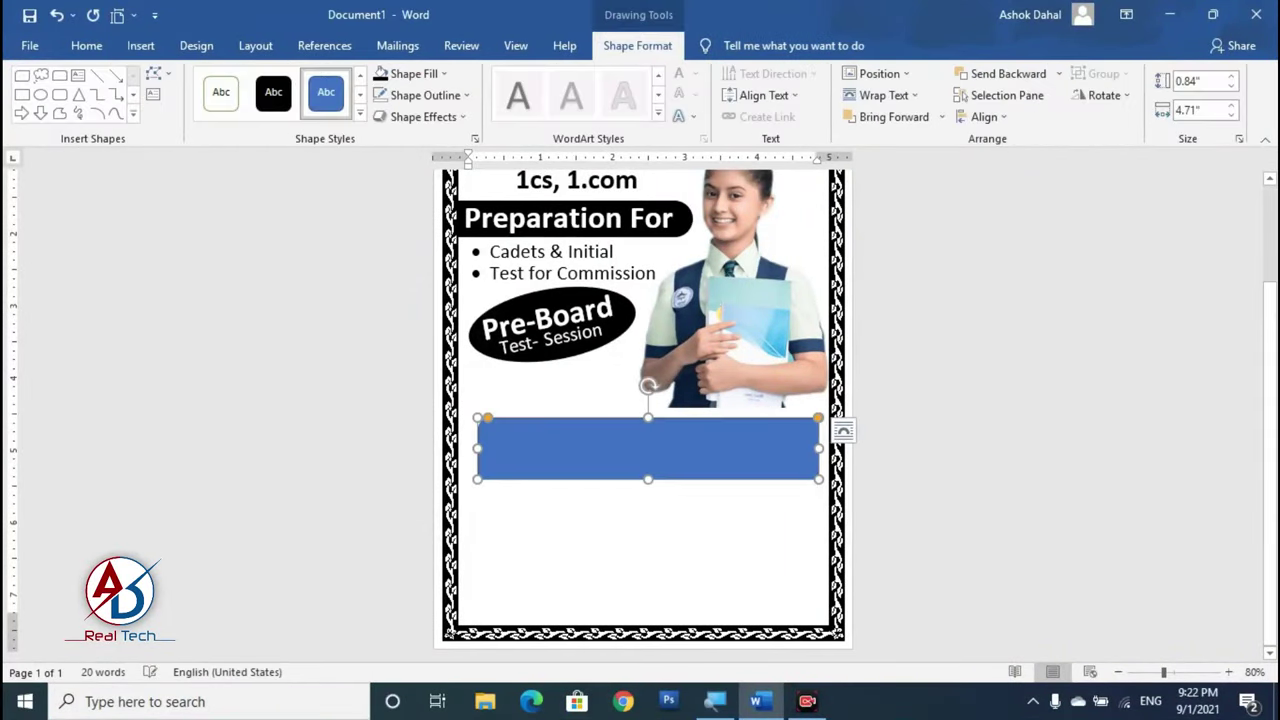
pyautogui.click(1104, 95)
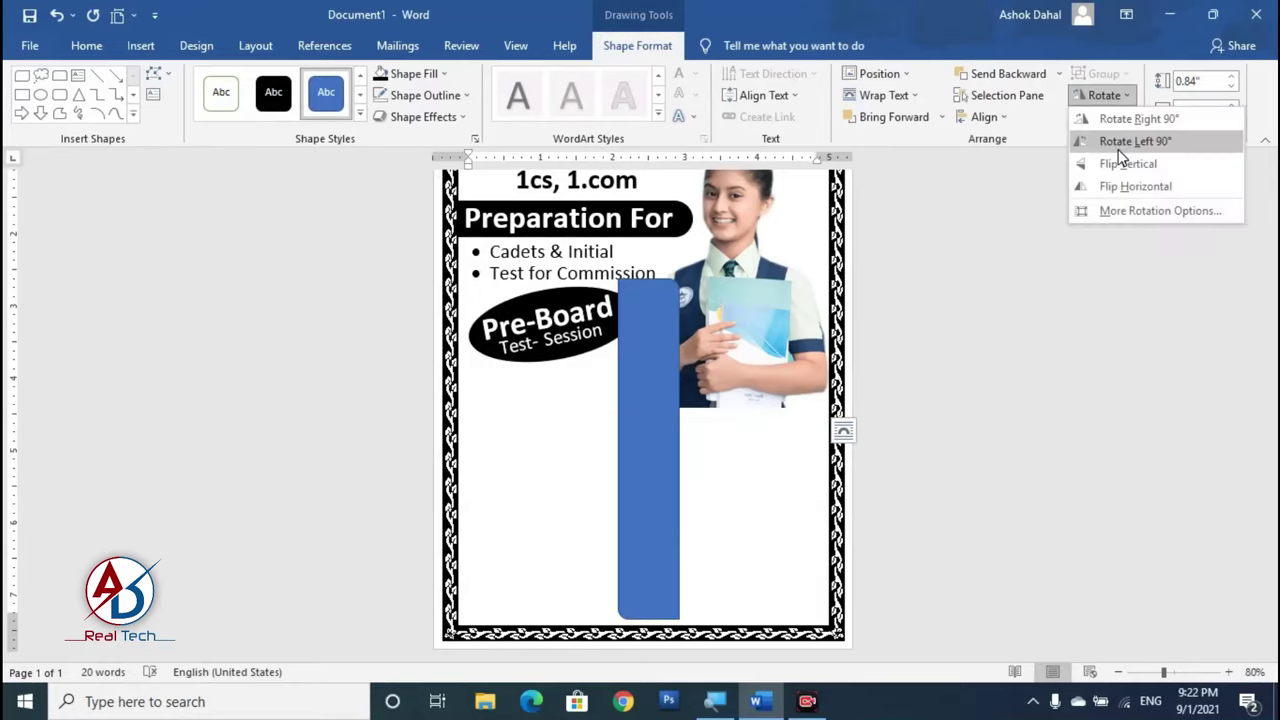
pyautogui.click(1127, 170)
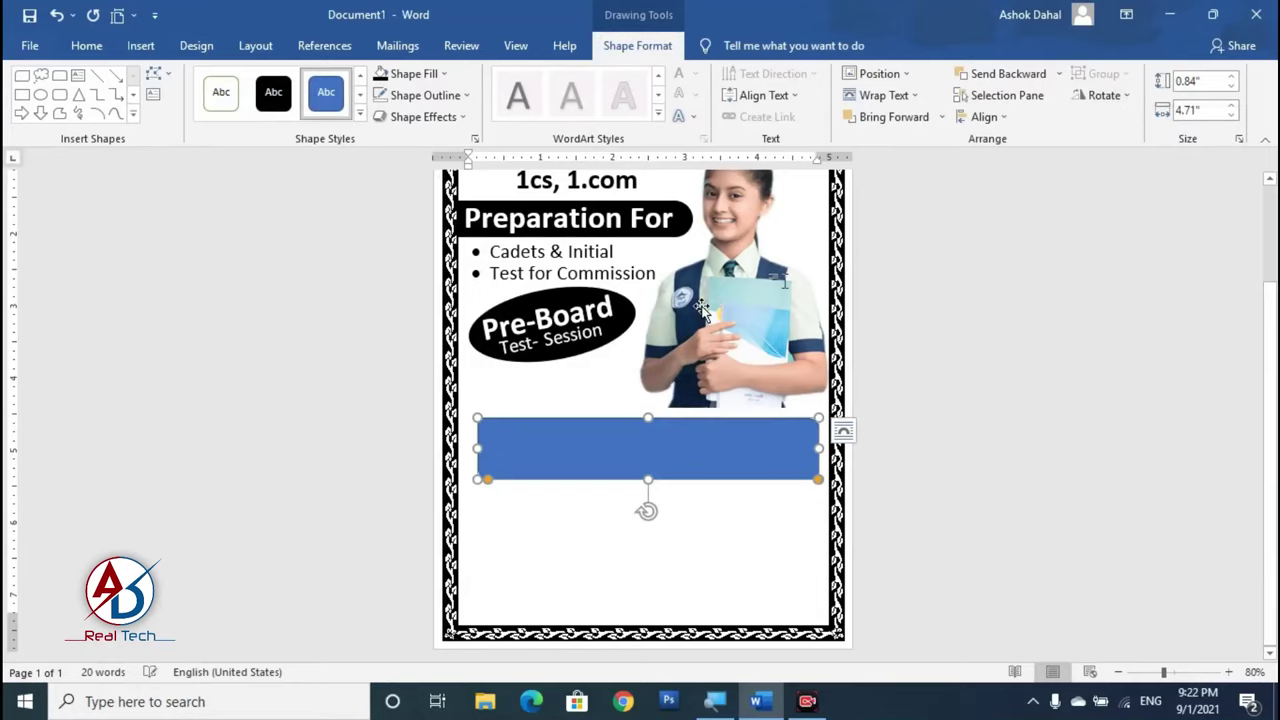
# Size the bar to 0.62" × 4.92", position it under the photo and fill it black
pyautogui.moveTo(649, 481); pyautogui.dragTo(649, 464)
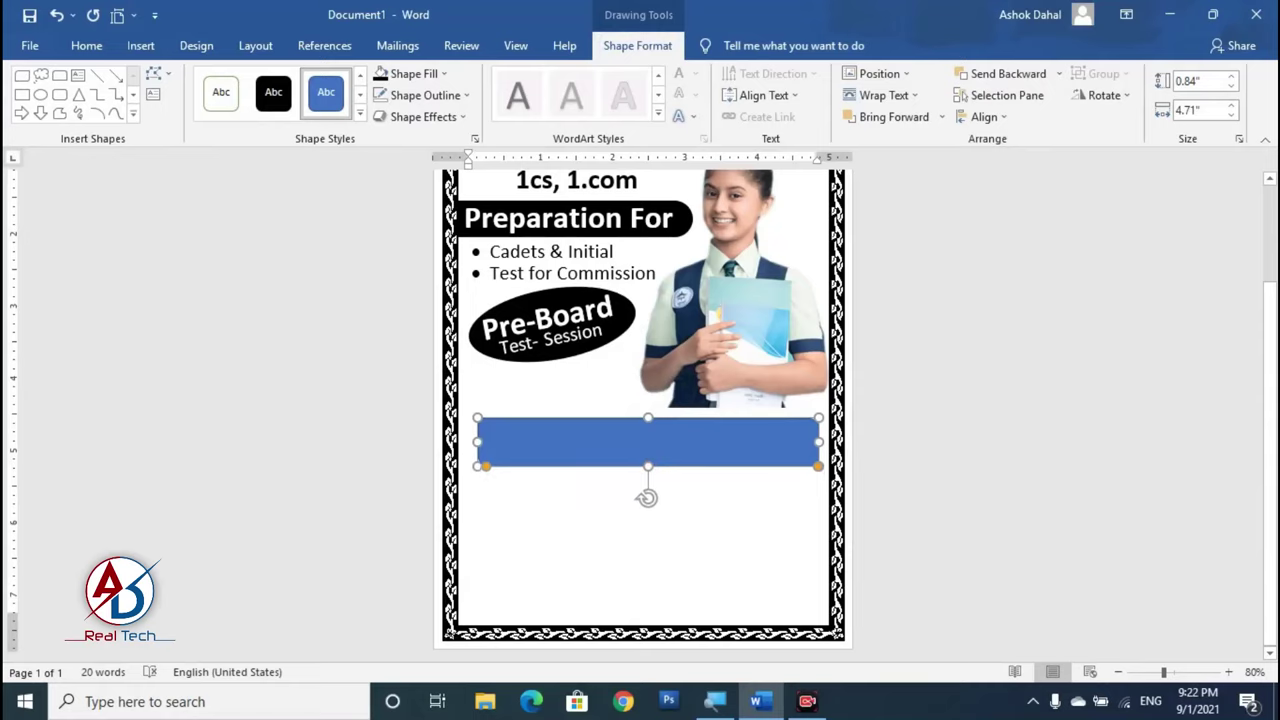
pyautogui.moveTo(488, 466); pyautogui.dragTo(502, 466)
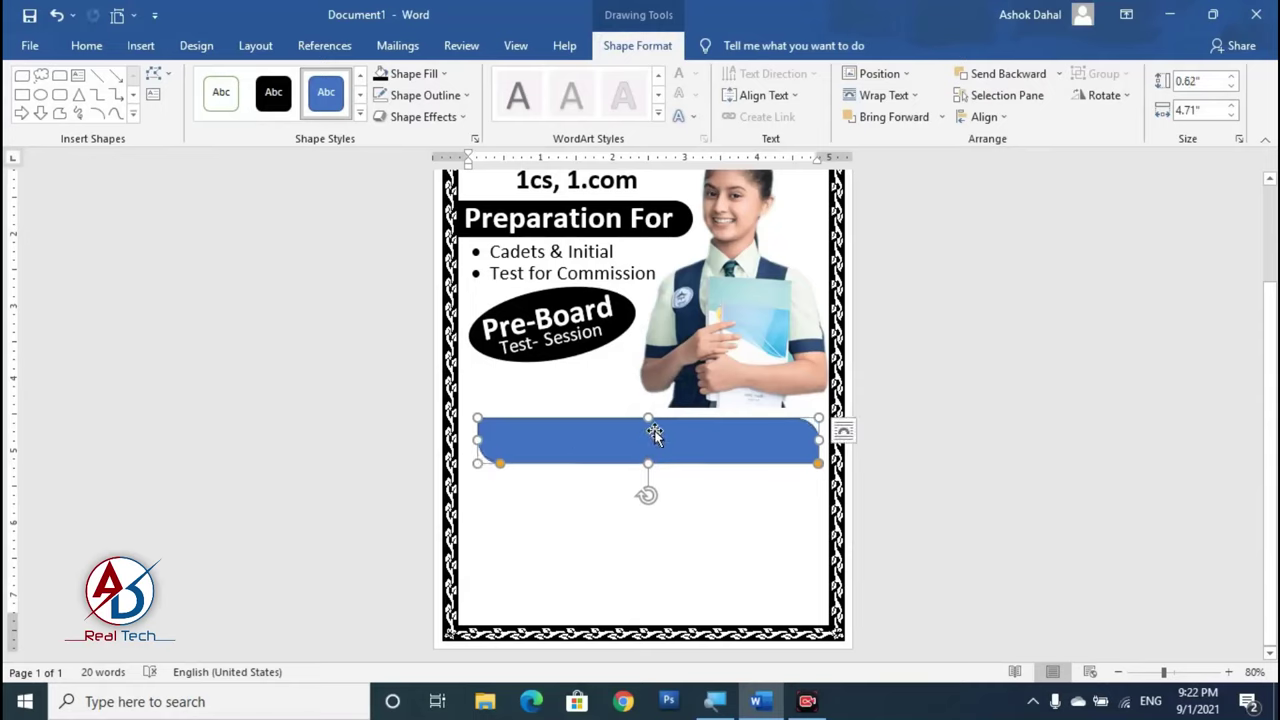
pyautogui.moveTo(654, 432); pyautogui.dragTo(654, 422)
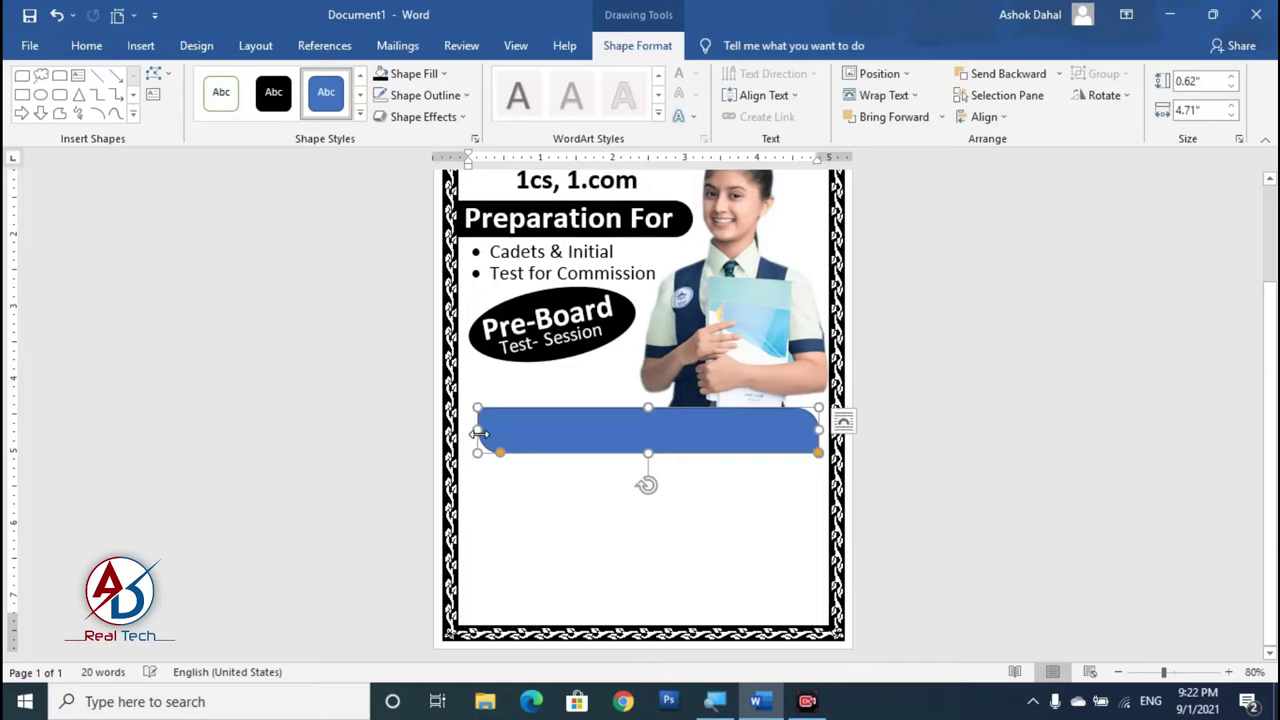
pyautogui.moveTo(477, 430); pyautogui.dragTo(462, 430)
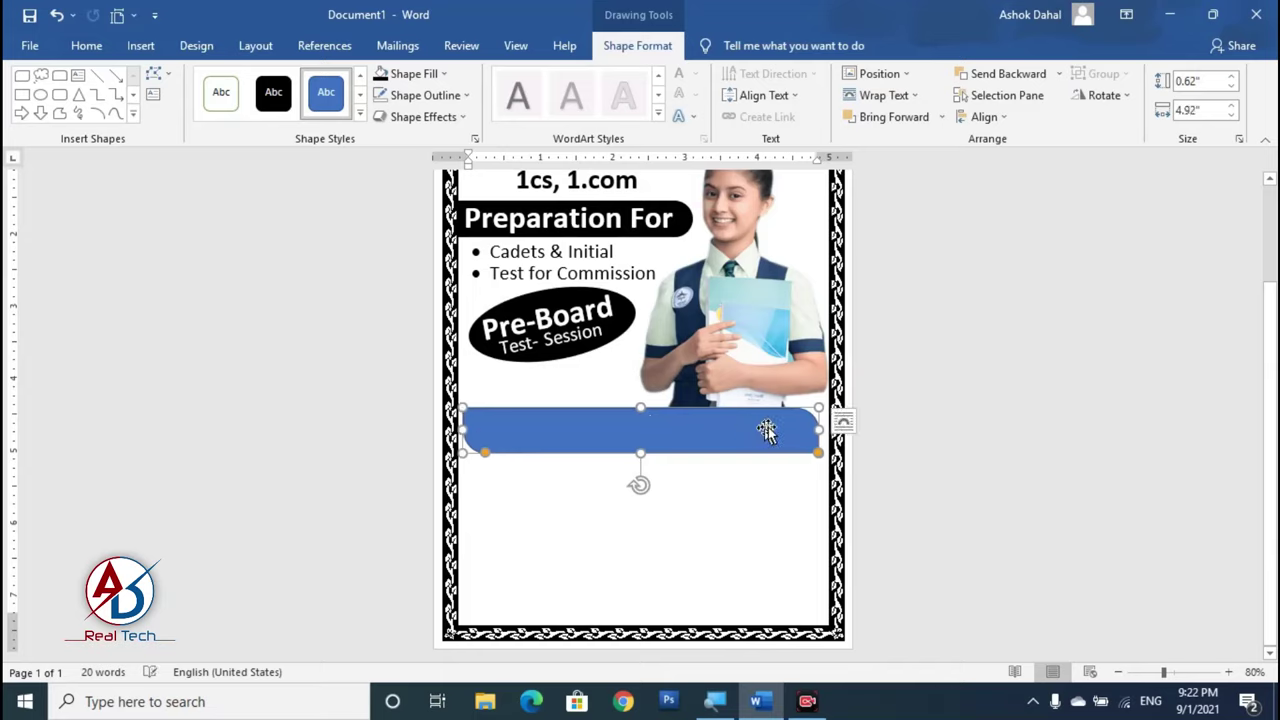
pyautogui.moveTo(808, 438); pyautogui.dragTo(811, 436)
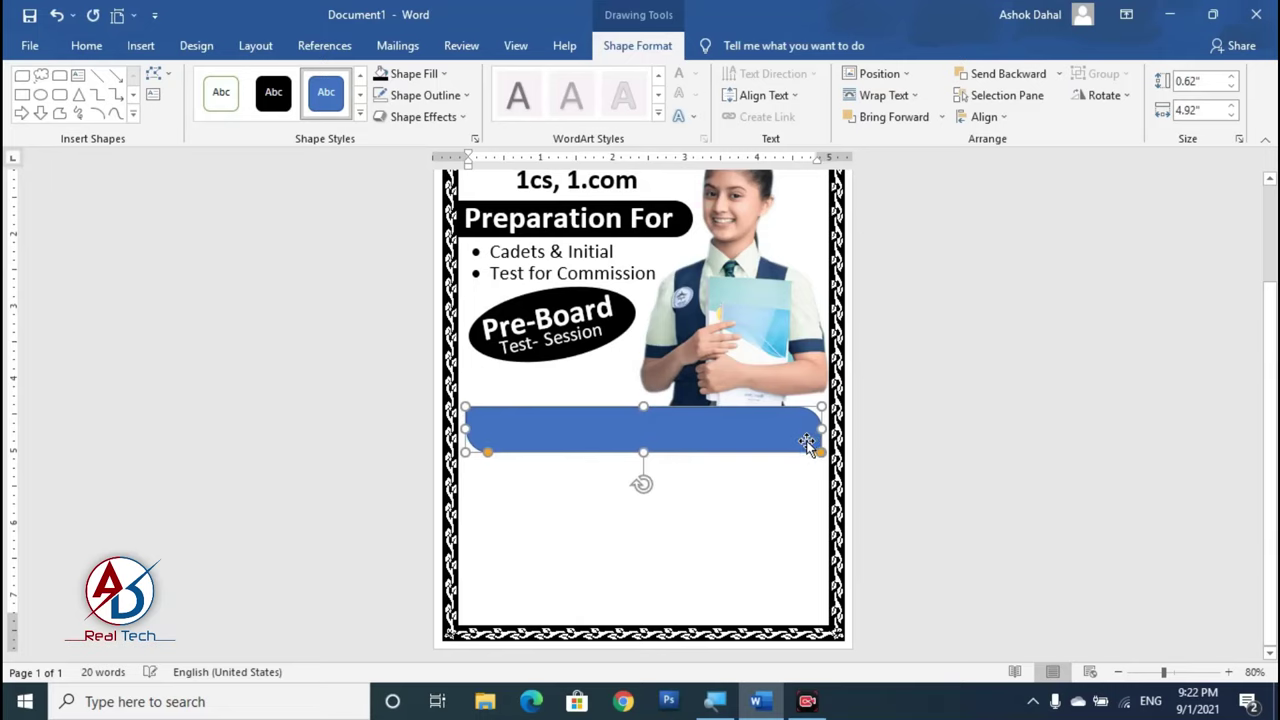
pyautogui.click(379, 76)
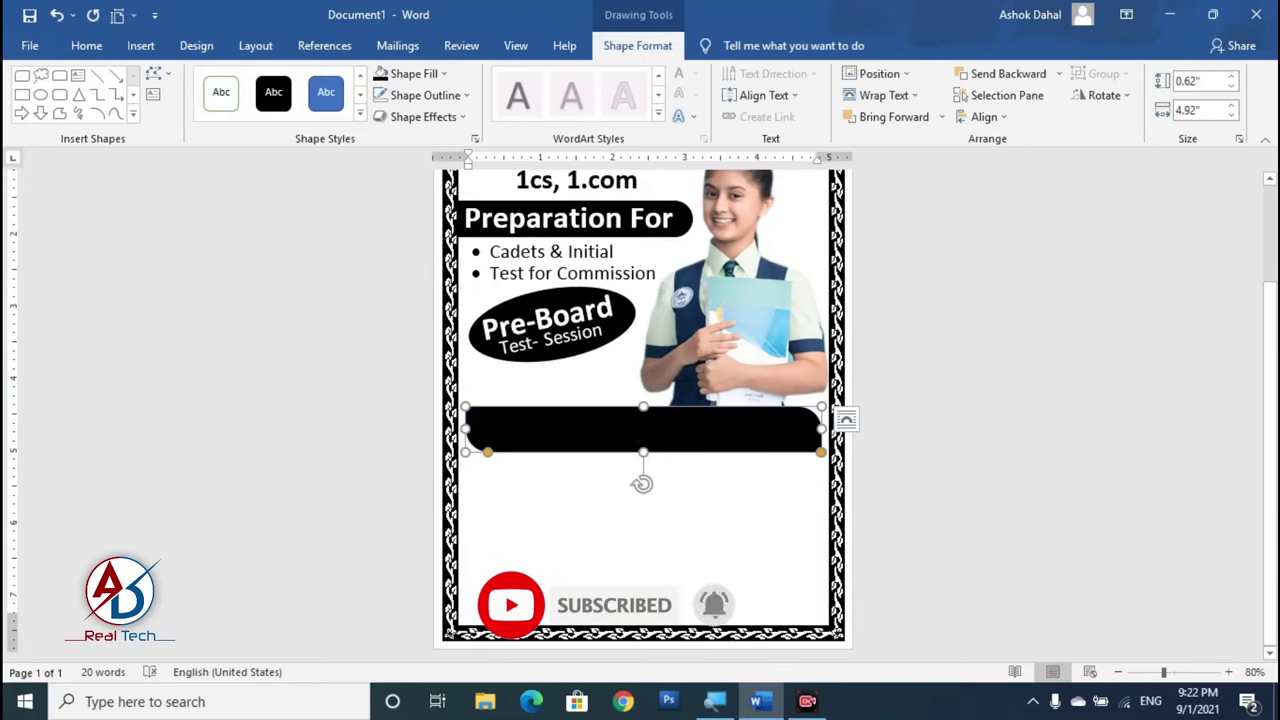
# Draw a small rectangle just above the left part of the wide black bar
pyautogui.click(734, 480)
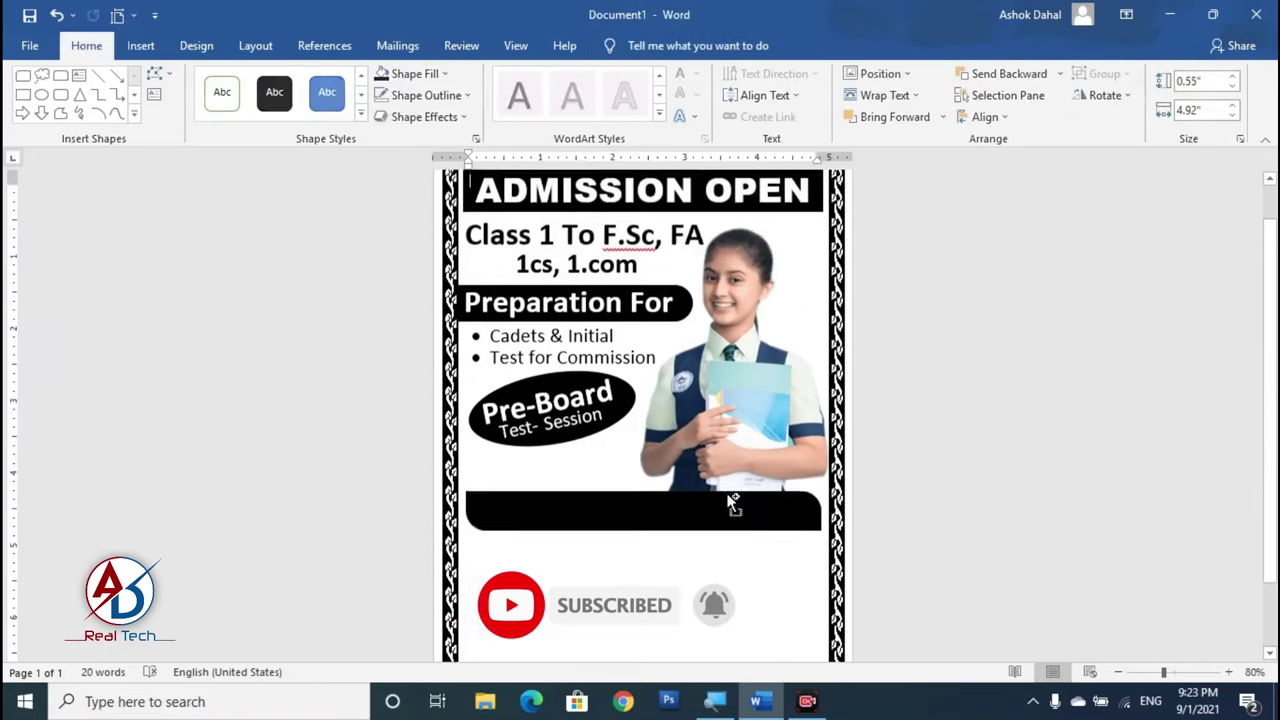
pyautogui.scroll(-5, 708, 537)
pyautogui.scroll(4, 708, 537)
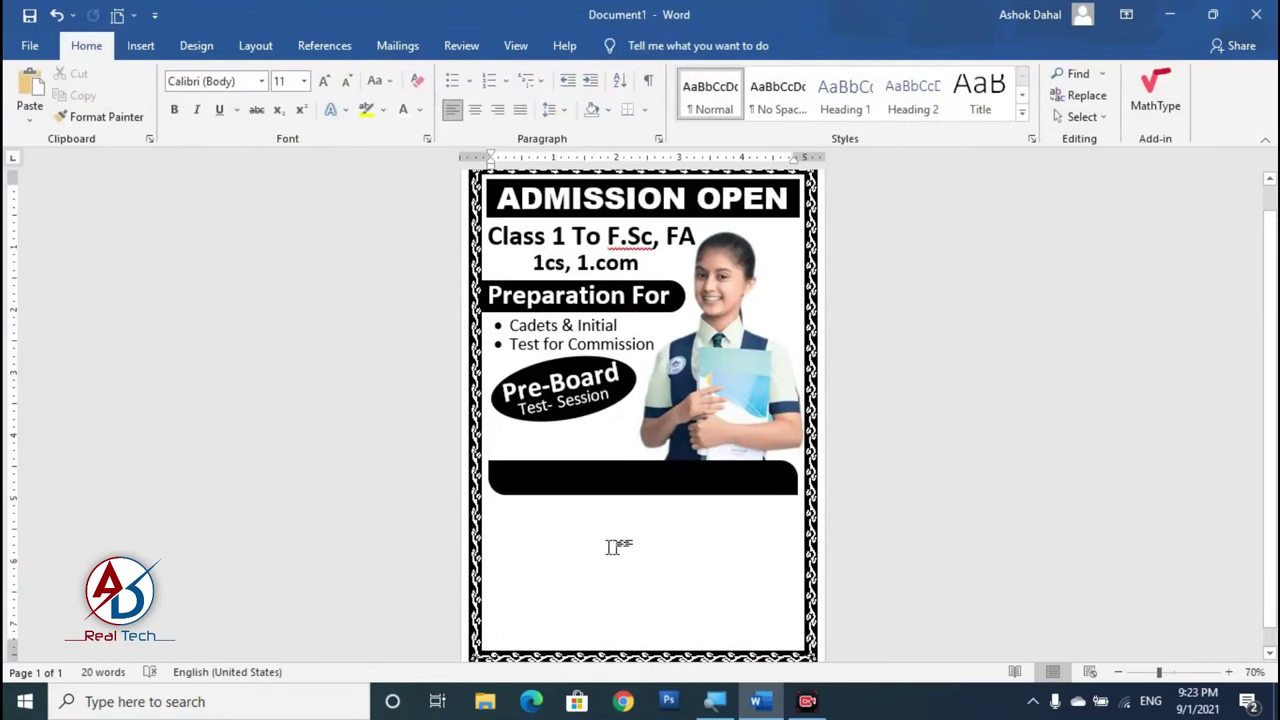
pyautogui.scroll(3, 476, 528)
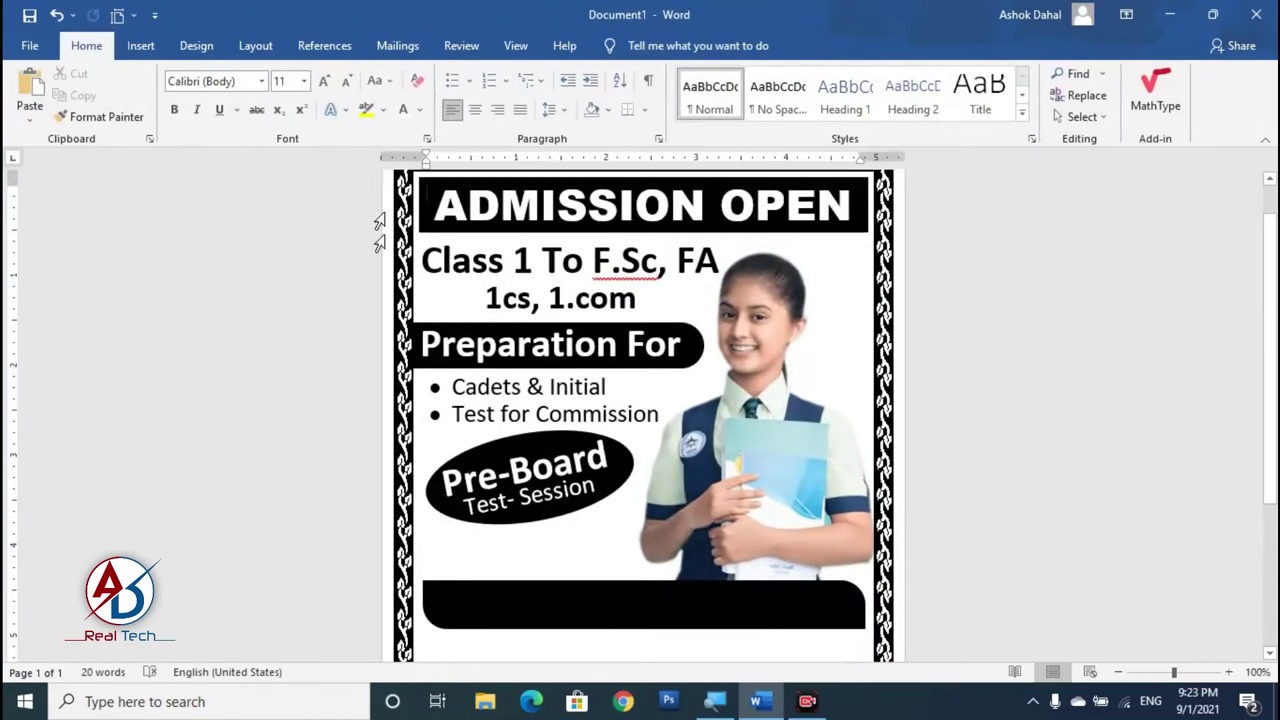
pyautogui.click(141, 46)
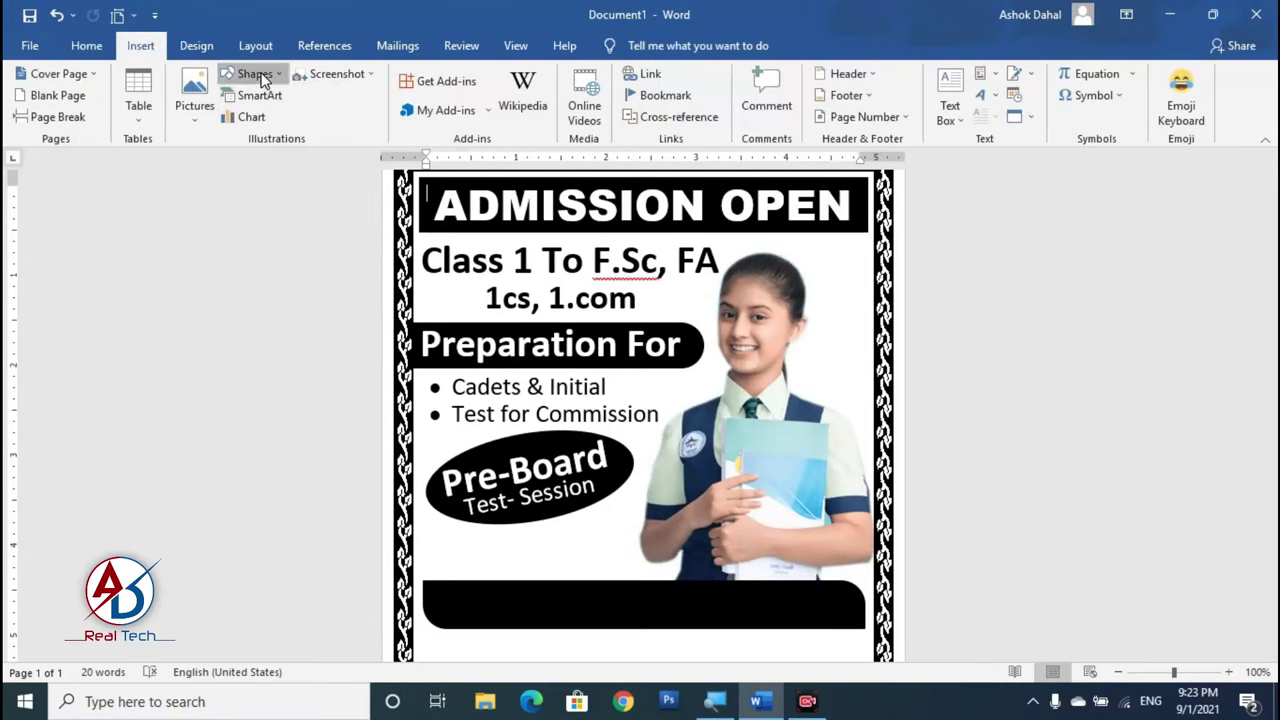
pyautogui.click(256, 75)
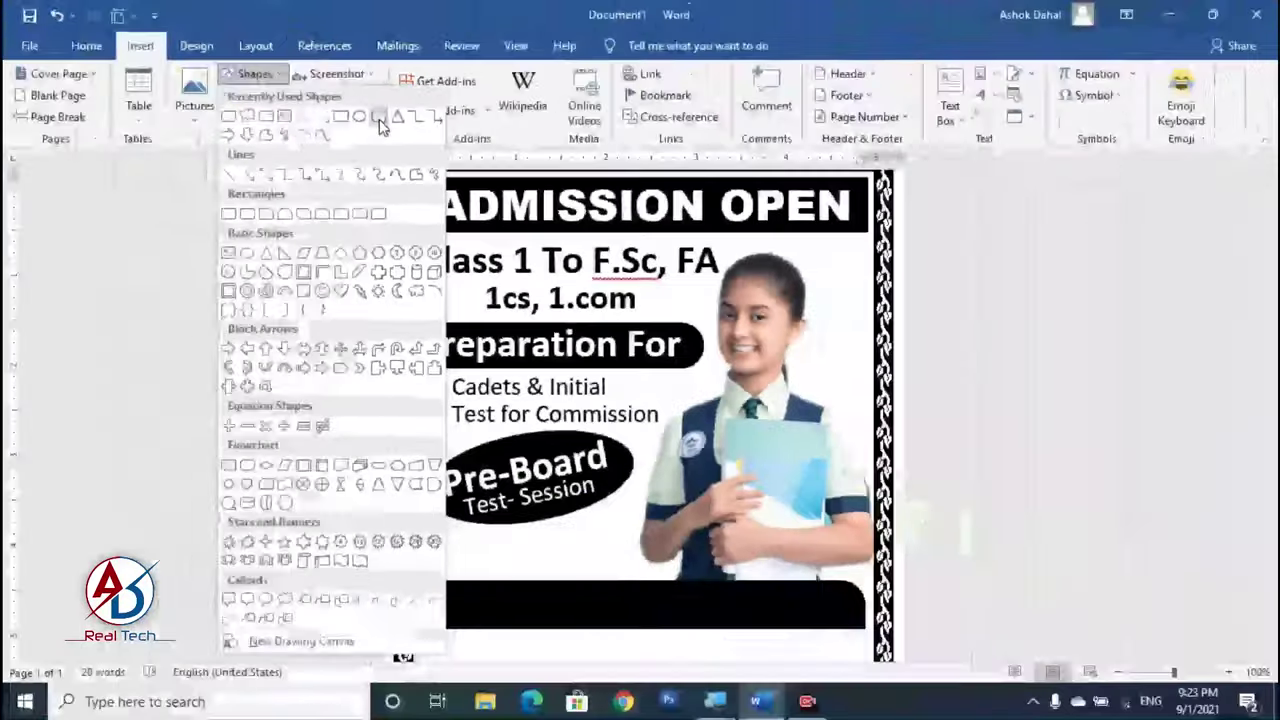
pyautogui.click(379, 118)
pyautogui.scroll(-3, 470, 515)
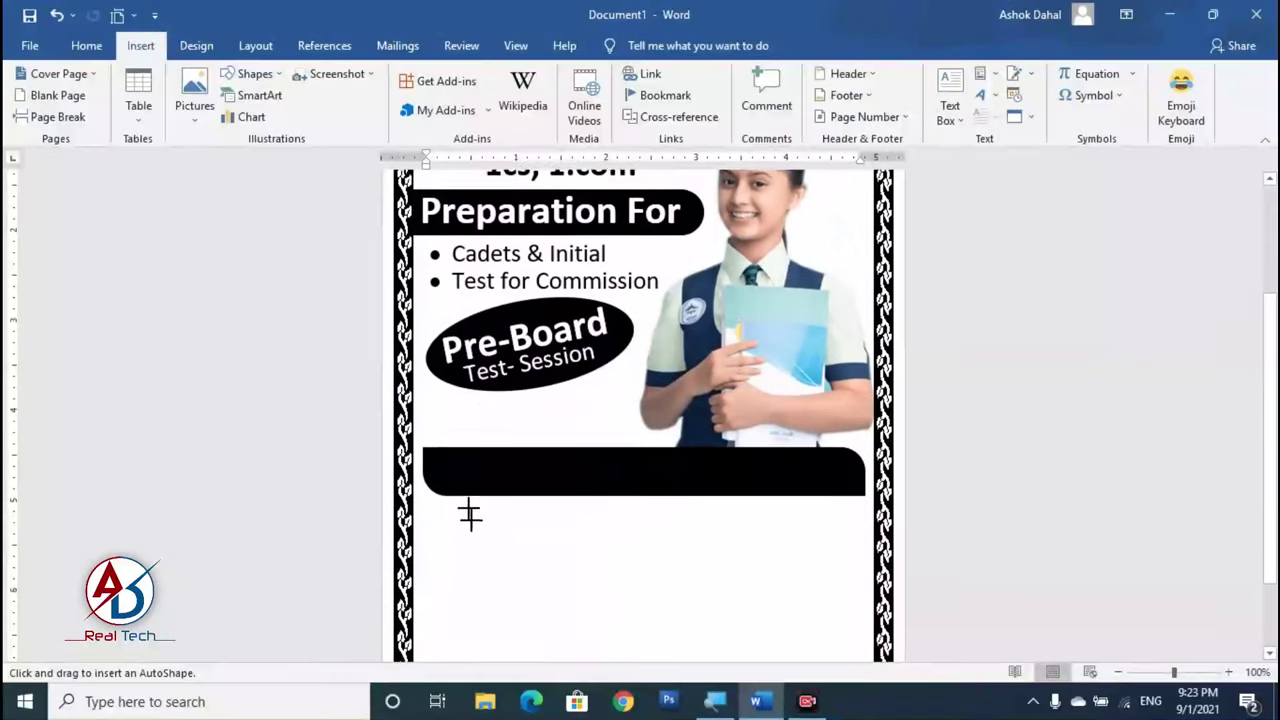
pyautogui.moveTo(428, 392); pyautogui.dragTo(652, 434)
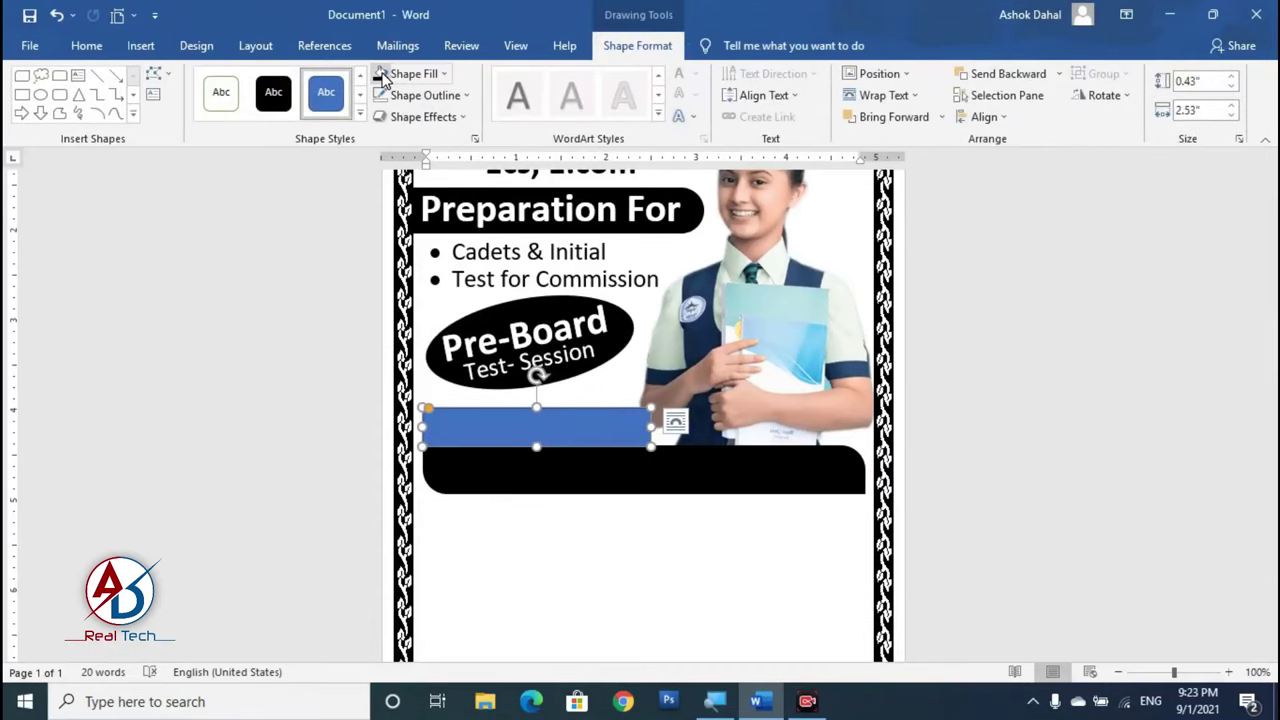
# Give the small rectangle black fill and a black 2¼ pt outline, then settle it above the bar
pyautogui.click(380, 74)
pyautogui.click(380, 95)
pyautogui.click(413, 97)
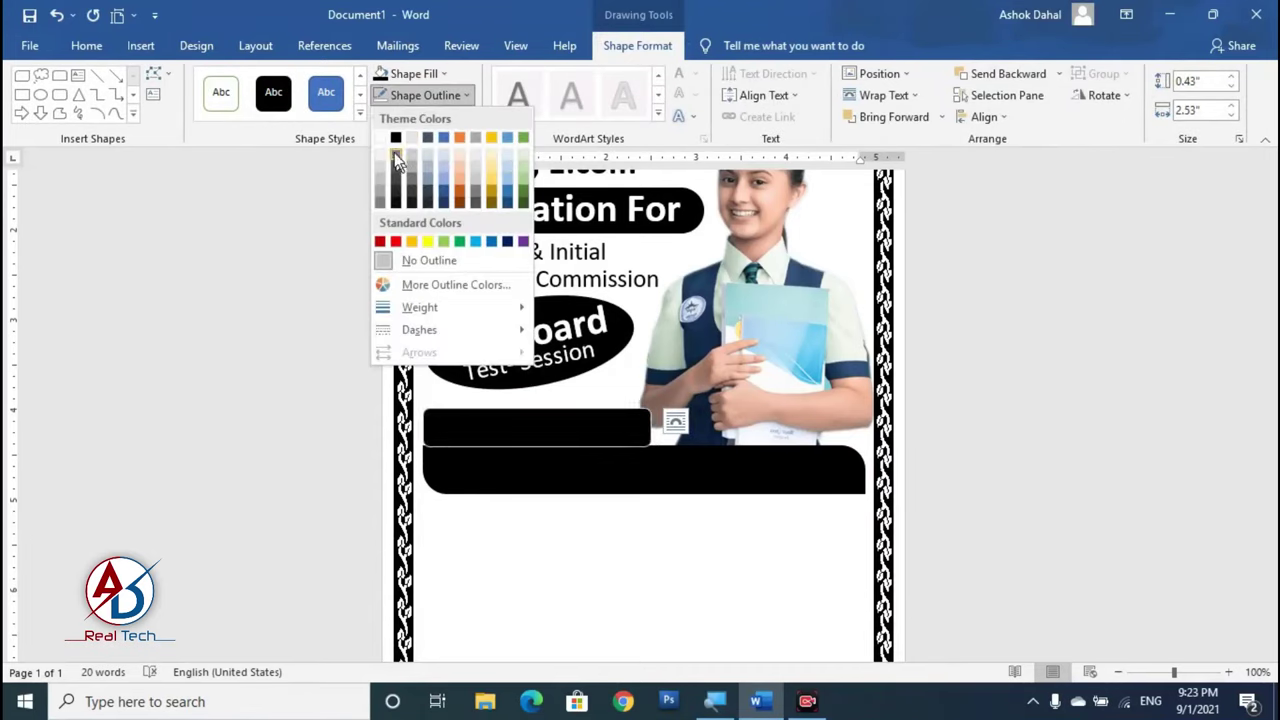
pyautogui.click(394, 152)
pyautogui.click(425, 95)
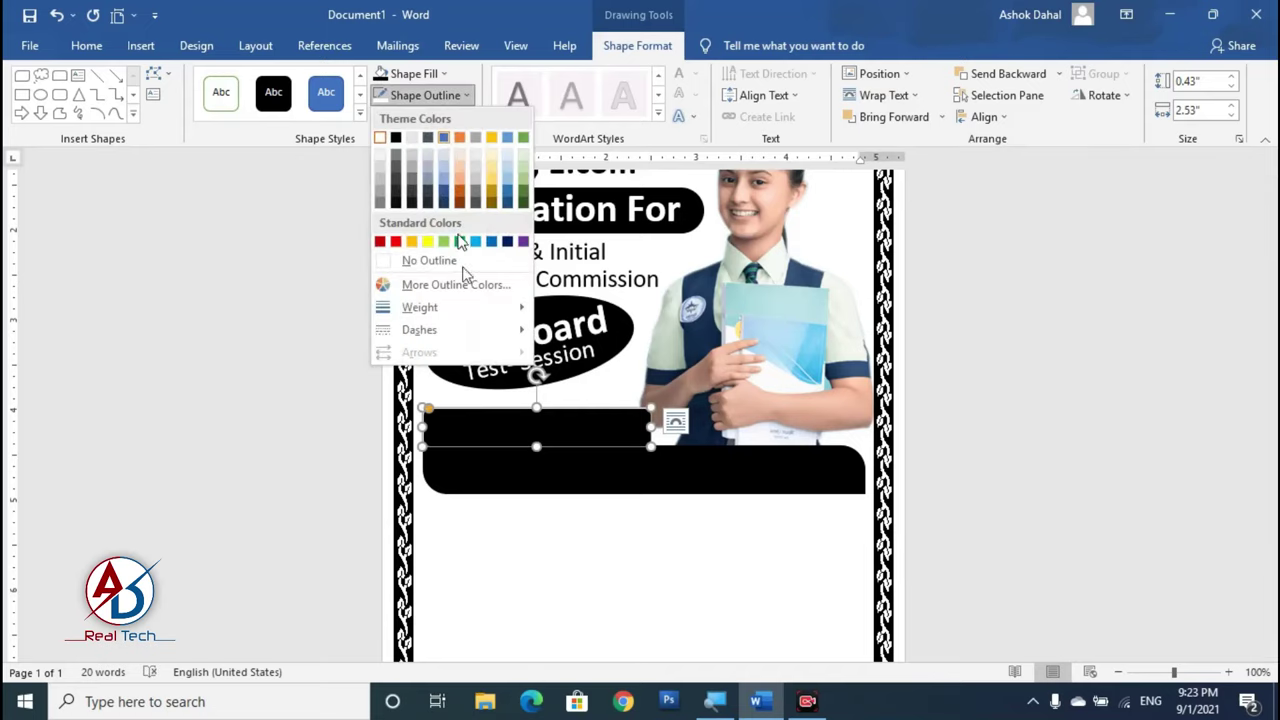
pyautogui.moveTo(461, 303)
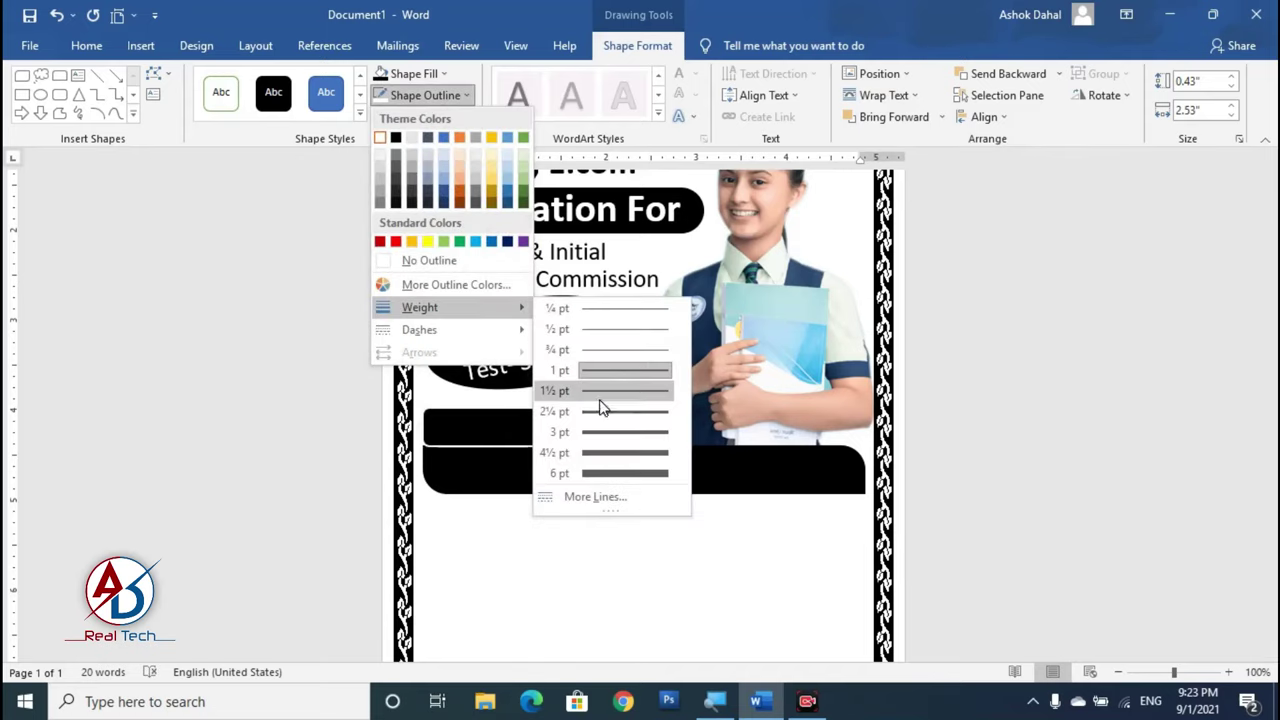
pyautogui.click(598, 413)
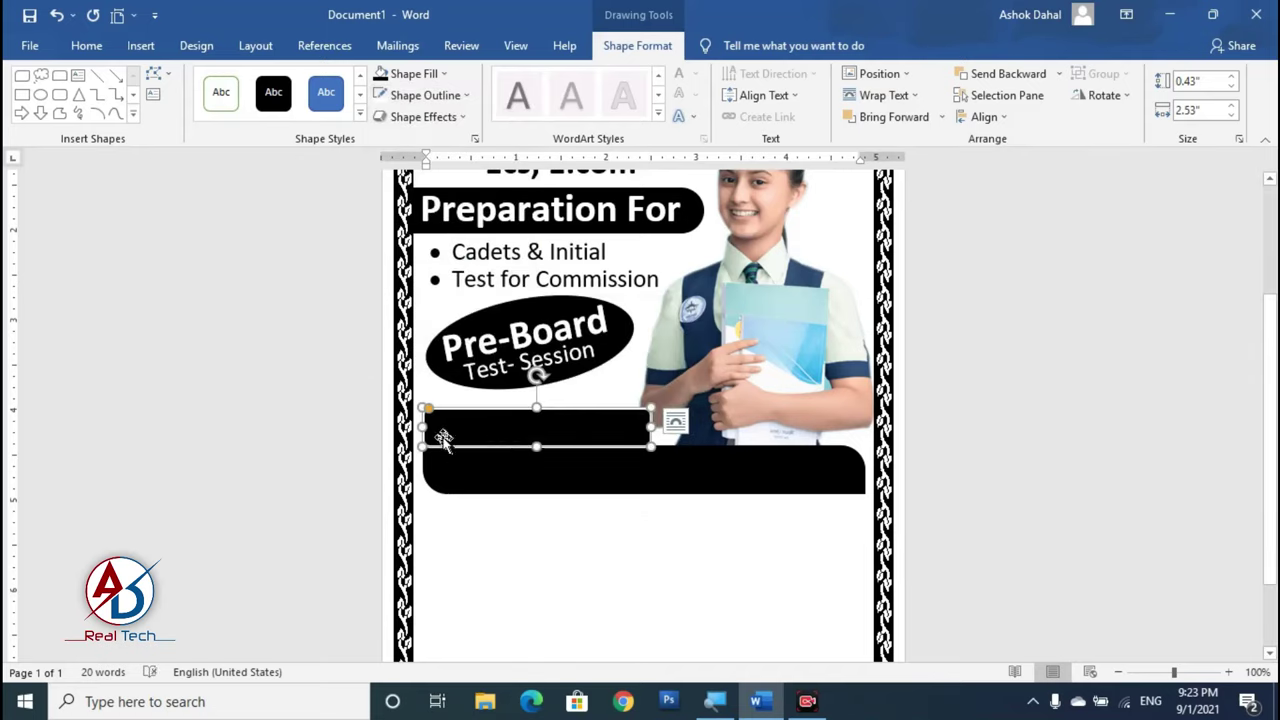
pyautogui.moveTo(427, 408); pyautogui.dragTo(430, 407)
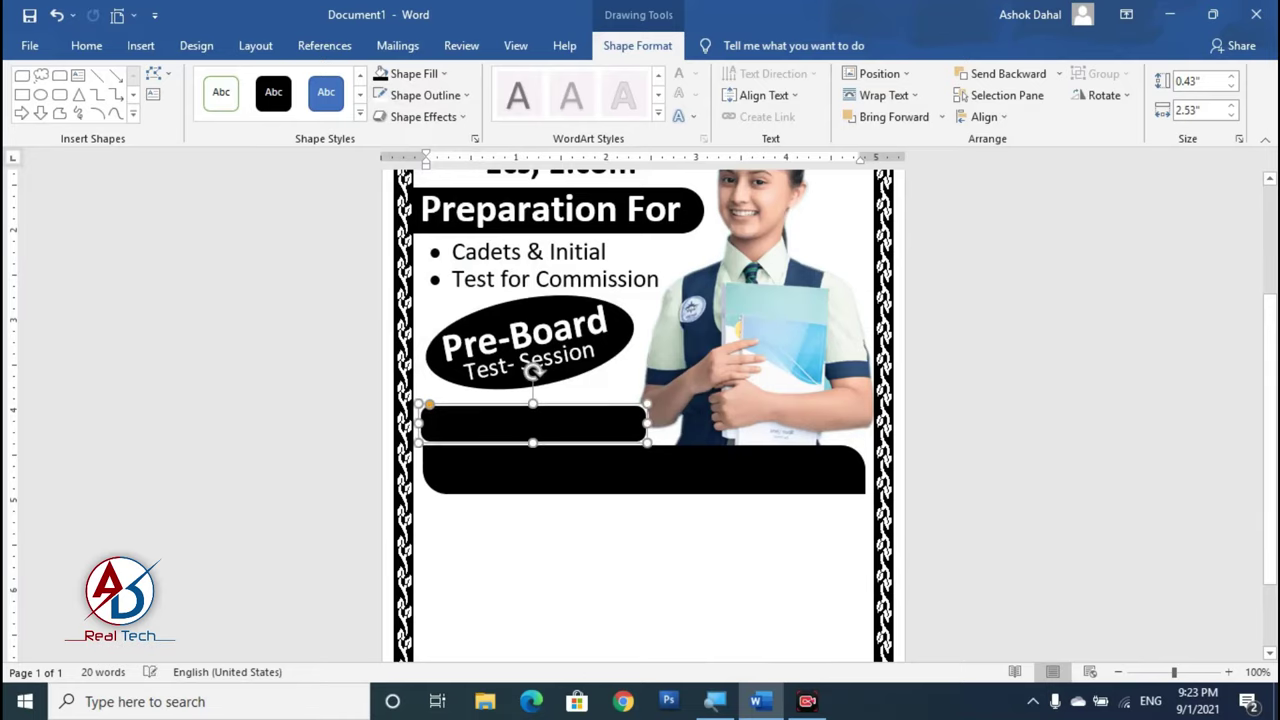
pyautogui.click(614, 651)
# Nudge the wide black bar slightly down
pyautogui.scroll(-2, 620, 500)
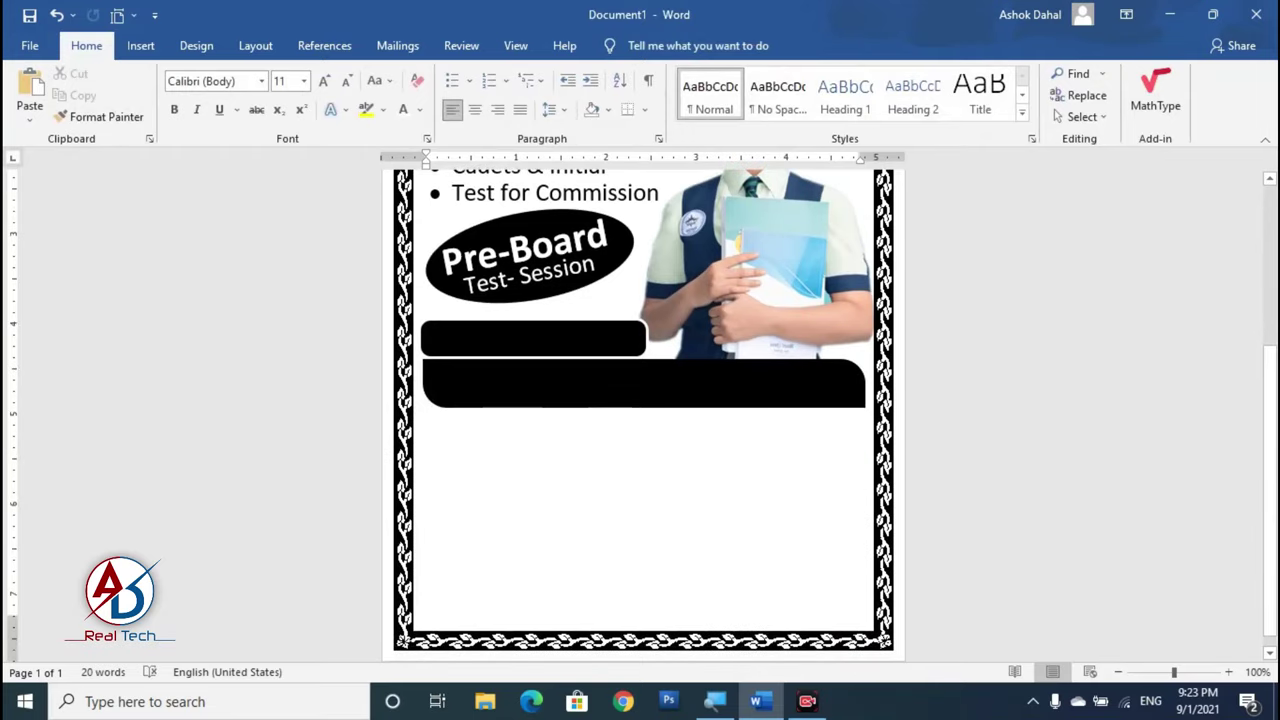
pyautogui.keyDown('ctrl'); pyautogui.scroll(-4, 620, 500); pyautogui.keyUp('ctrl')
pyautogui.keyDown('ctrl'); pyautogui.scroll(2, 620, 500); pyautogui.keyUp('ctrl')
pyautogui.scroll(-3, 627, 510)
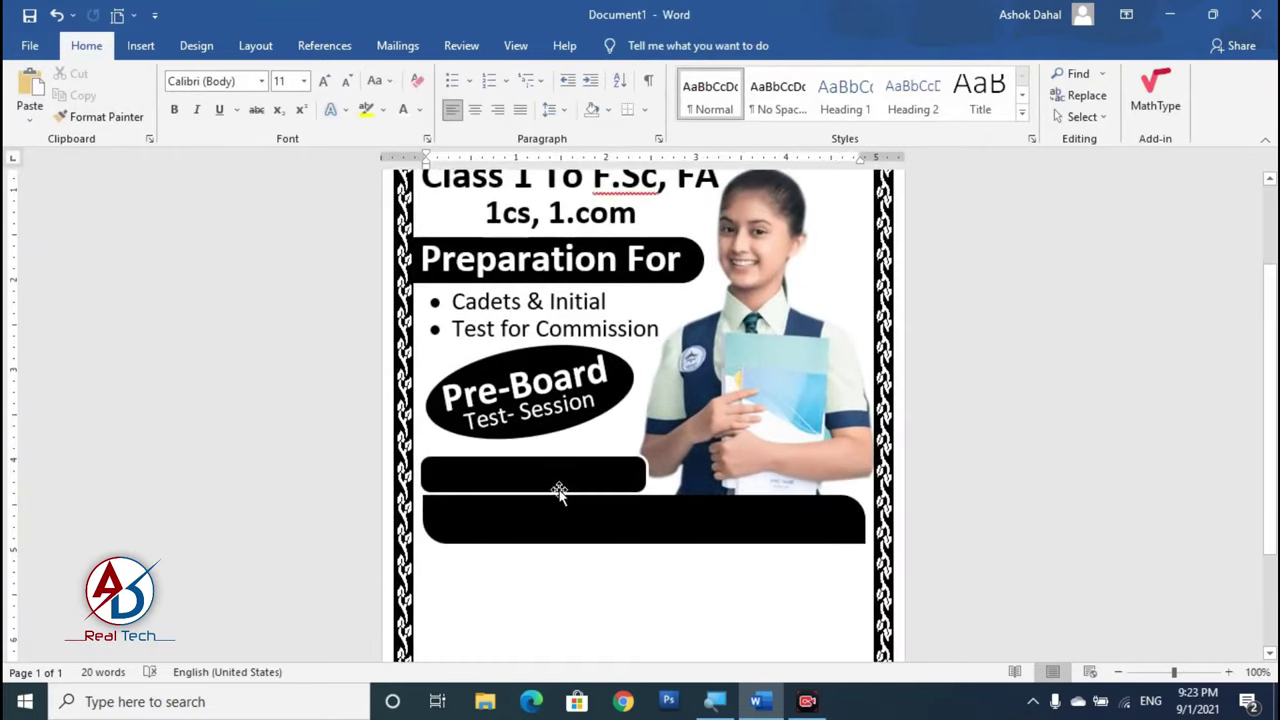
pyautogui.keyDown('ctrl'); pyautogui.scroll(2, 555, 488); pyautogui.keyUp('ctrl')
pyautogui.click(523, 393)
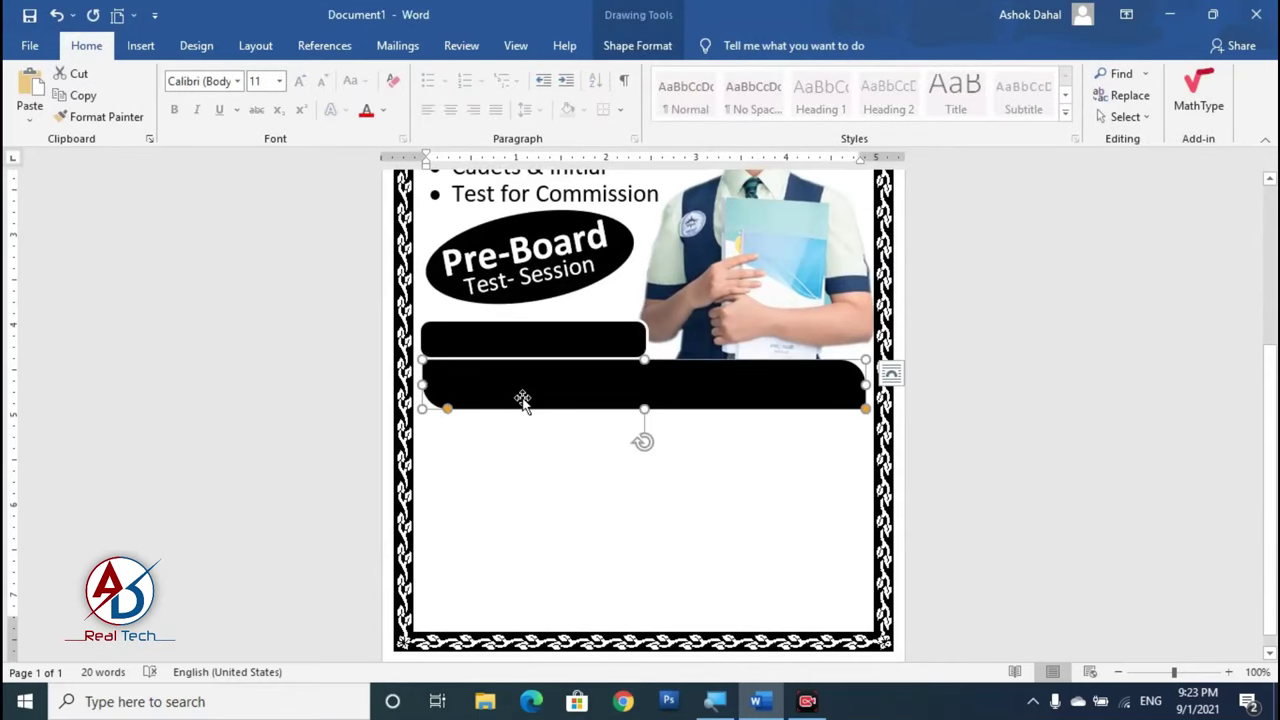
pyautogui.moveTo(522, 398); pyautogui.dragTo(524, 418)
pyautogui.click(540, 462)
# Copy the 'Class 1 To F.Sc, FA' text box to below the black bars
pyautogui.scroll(3, 540, 462)
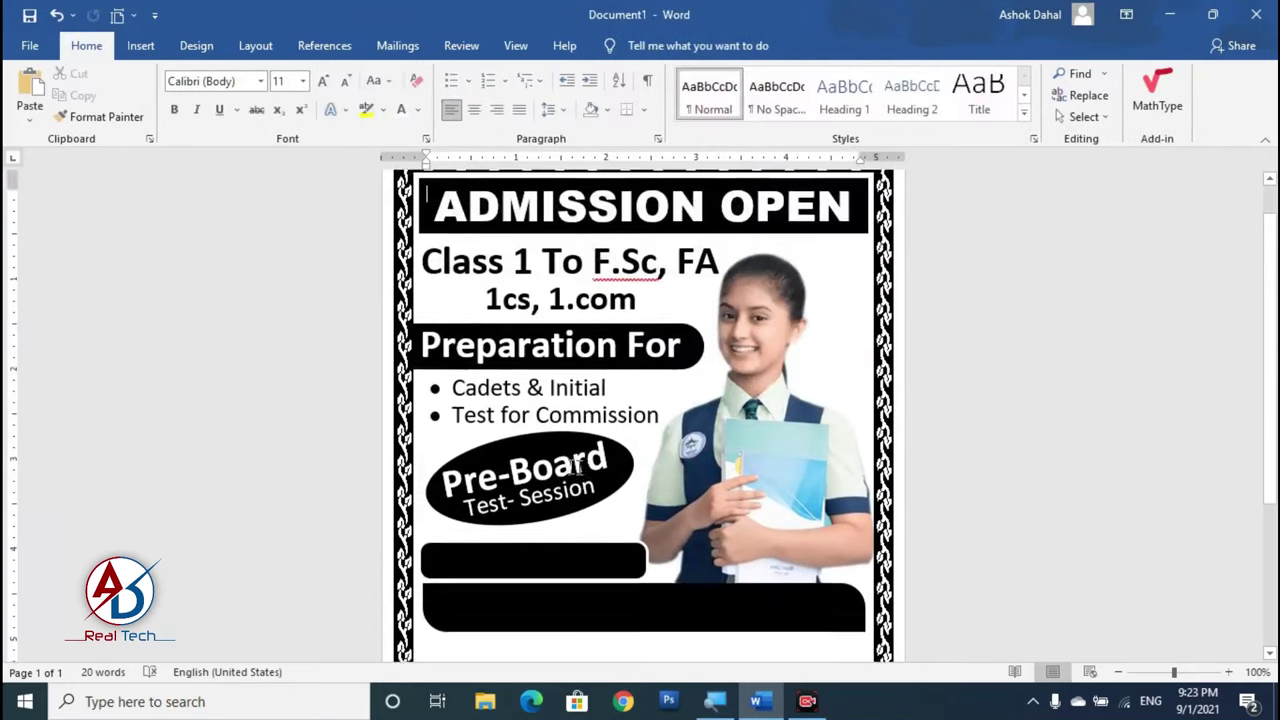
pyautogui.scroll(-1, 557, 471)
pyautogui.scroll(-2, 557, 471)
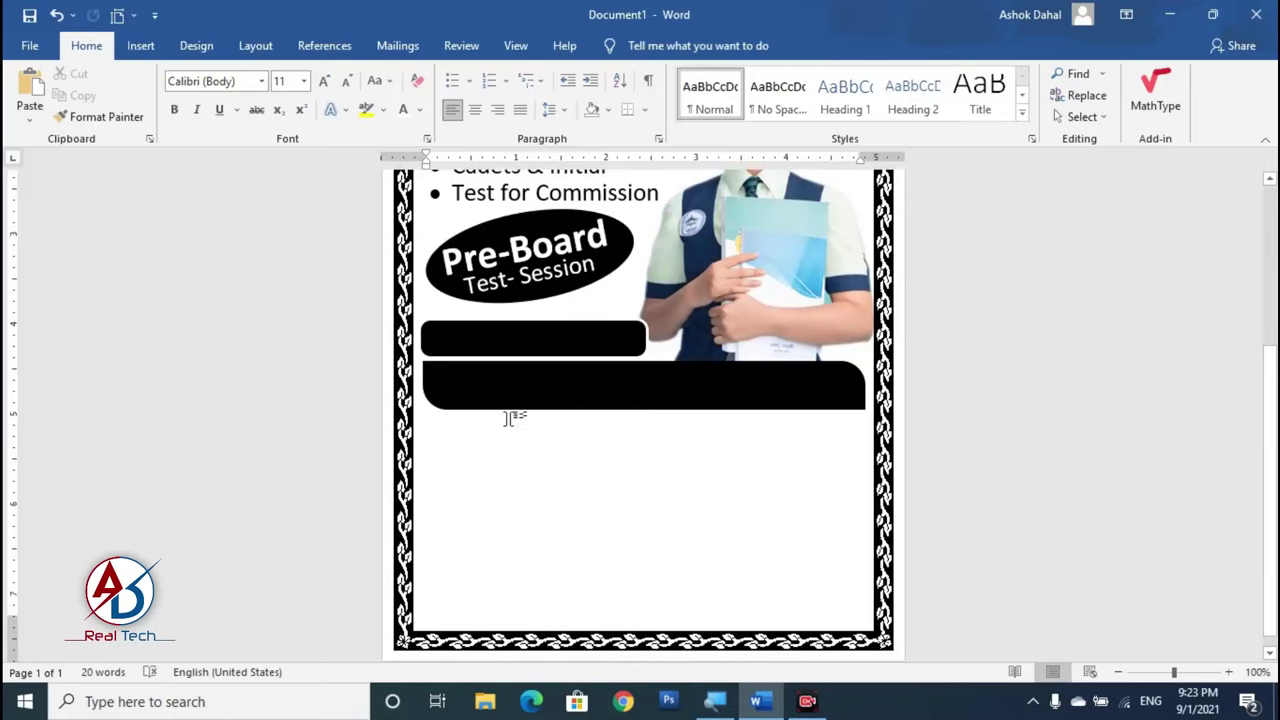
pyautogui.scroll(2, 520, 311)
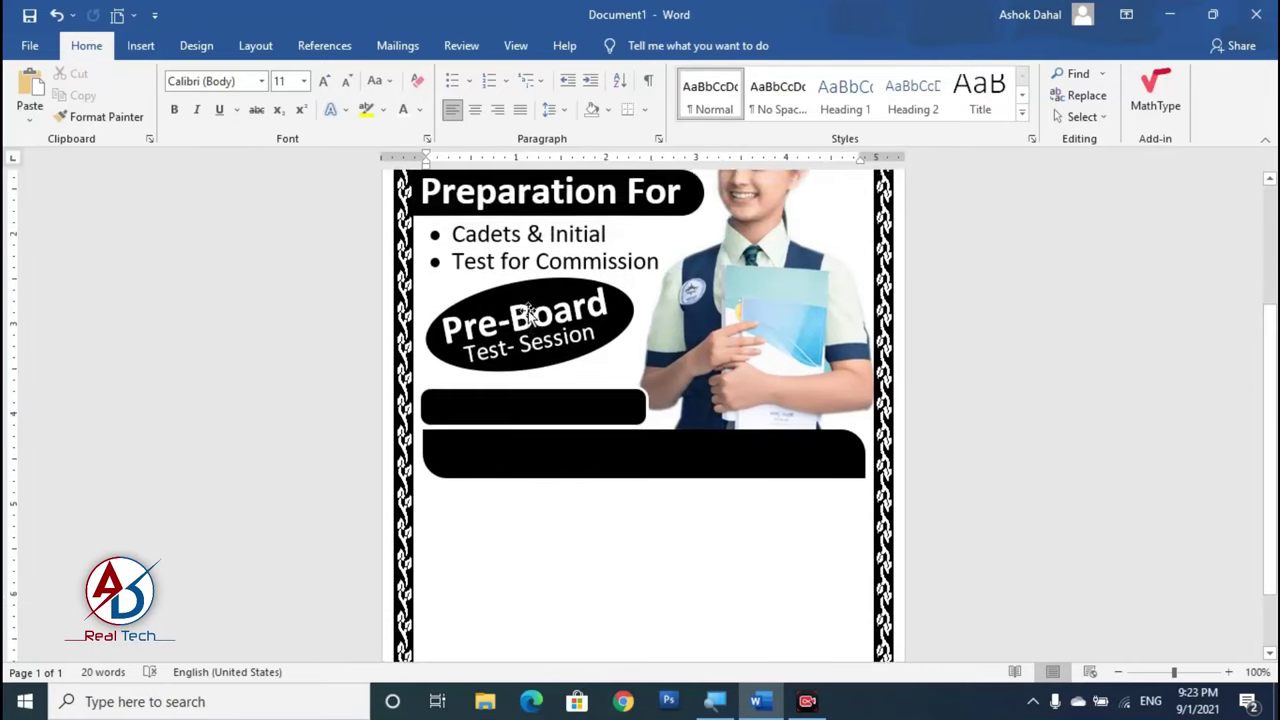
pyautogui.scroll(3, 506, 313)
pyautogui.click(470, 246)
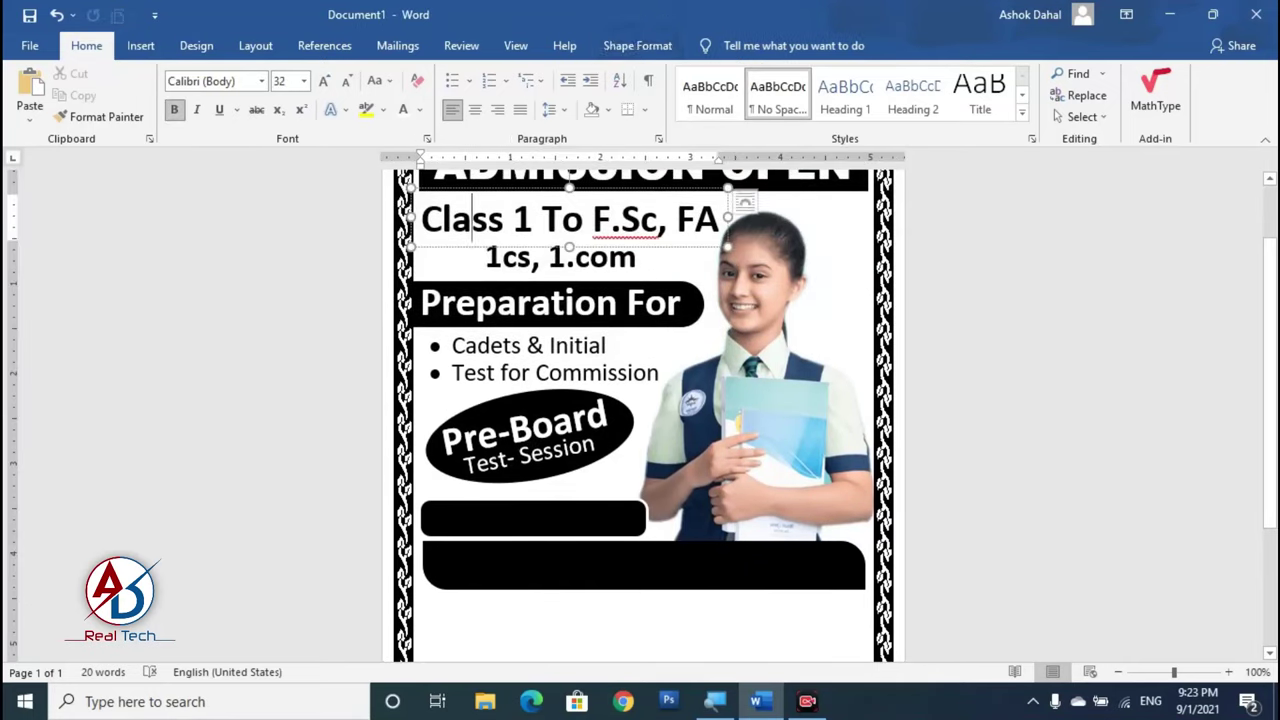
pyautogui.moveTo(470, 246); pyautogui.dragTo(487, 637)
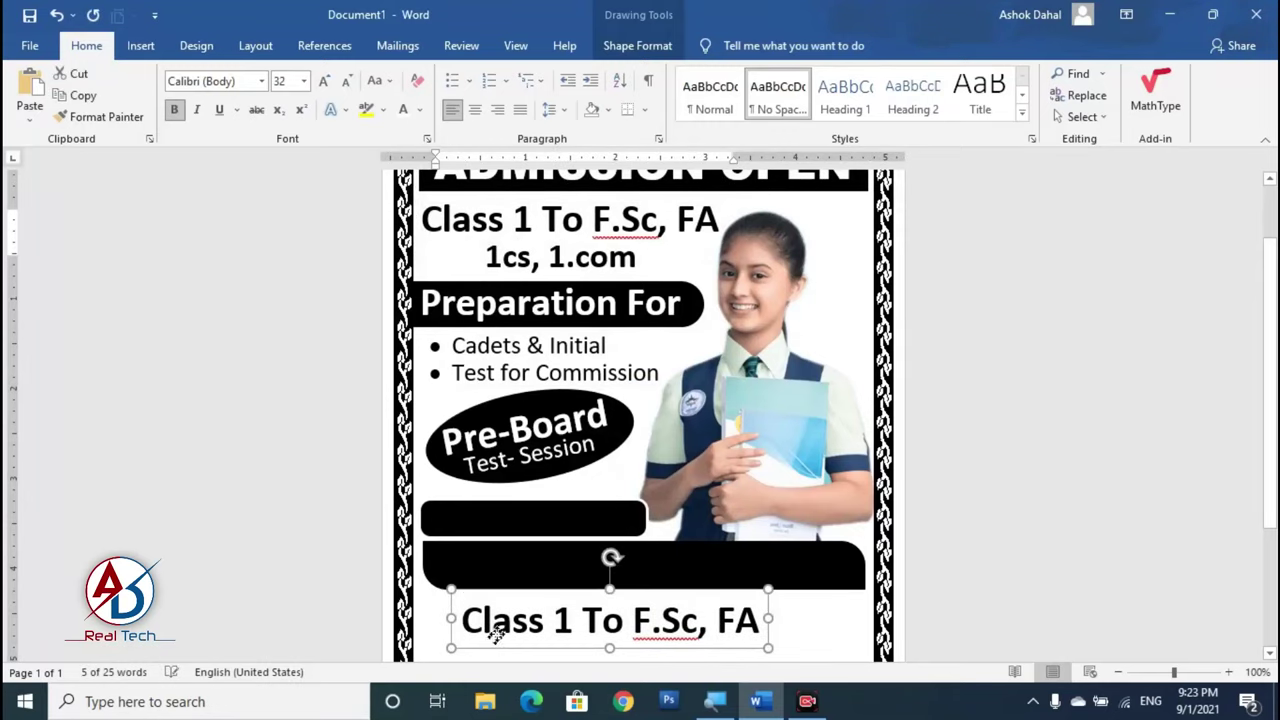
# Change the copy to 'Teacher Qualification' at 18 pt and move it onto the upper black bar
pyautogui.tripleClick(515, 625)
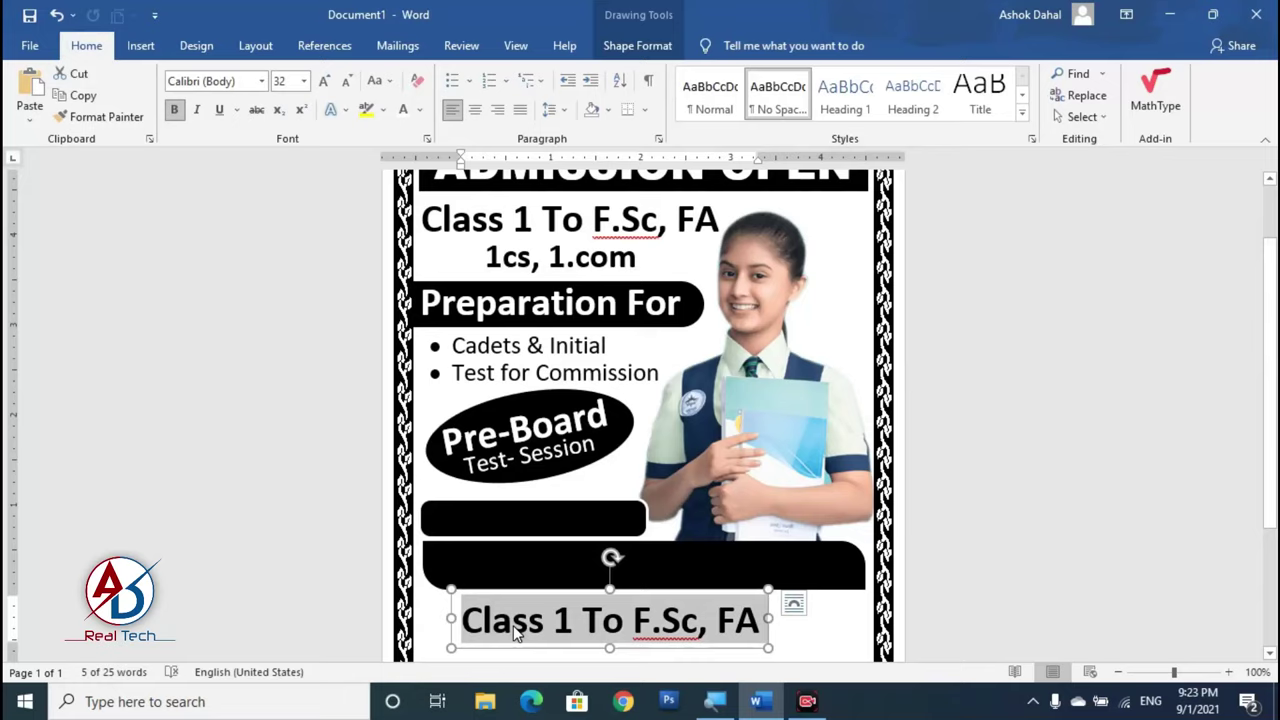
pyautogui.write('T')
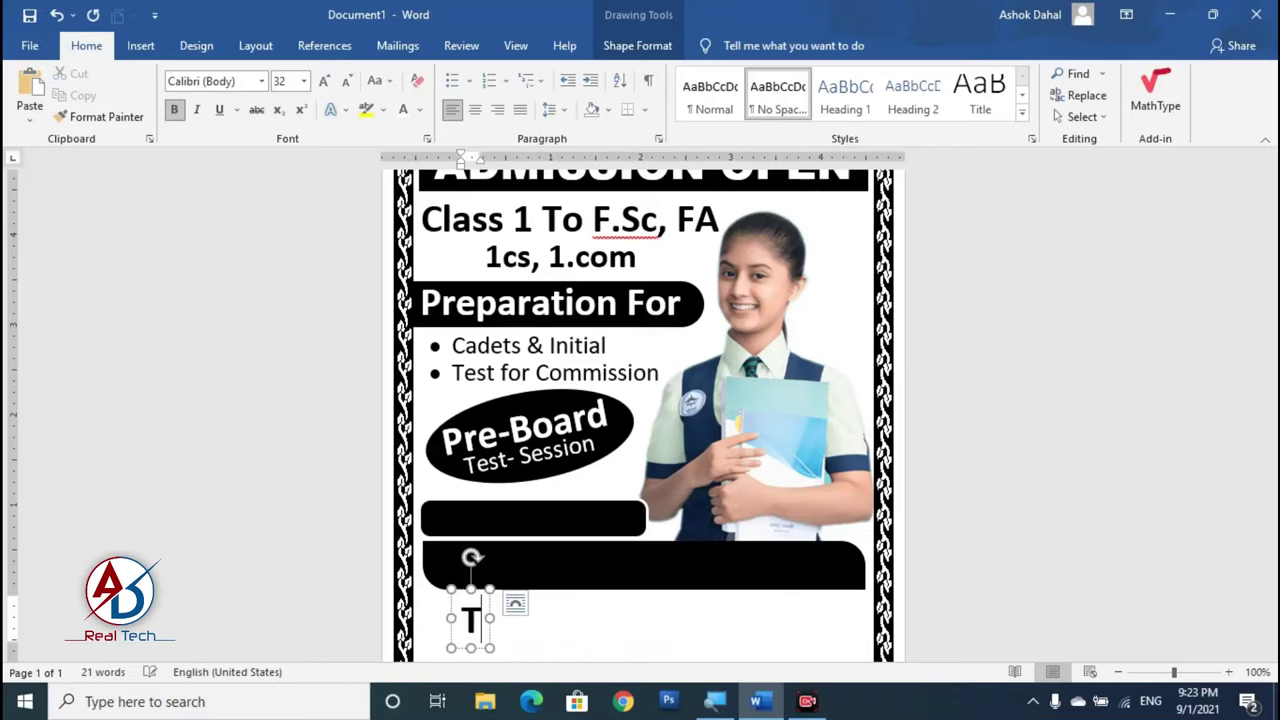
pyautogui.write('eacher')
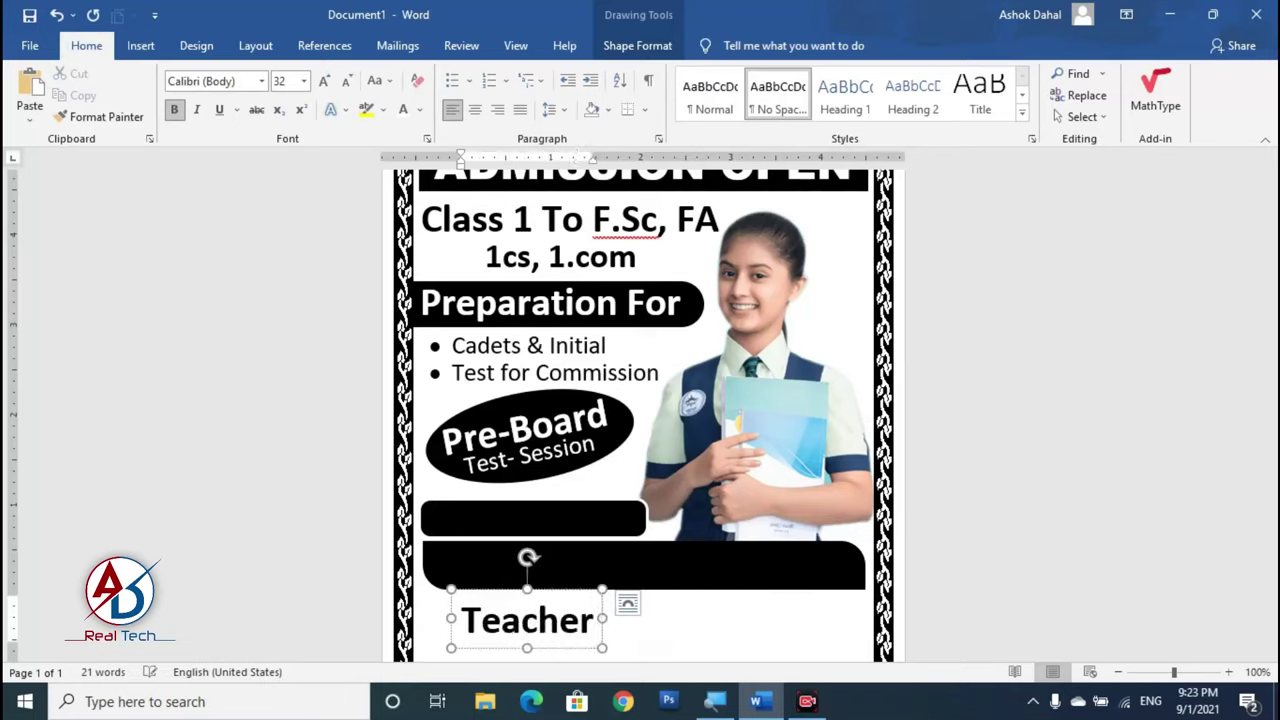
pyautogui.write(' Qu')
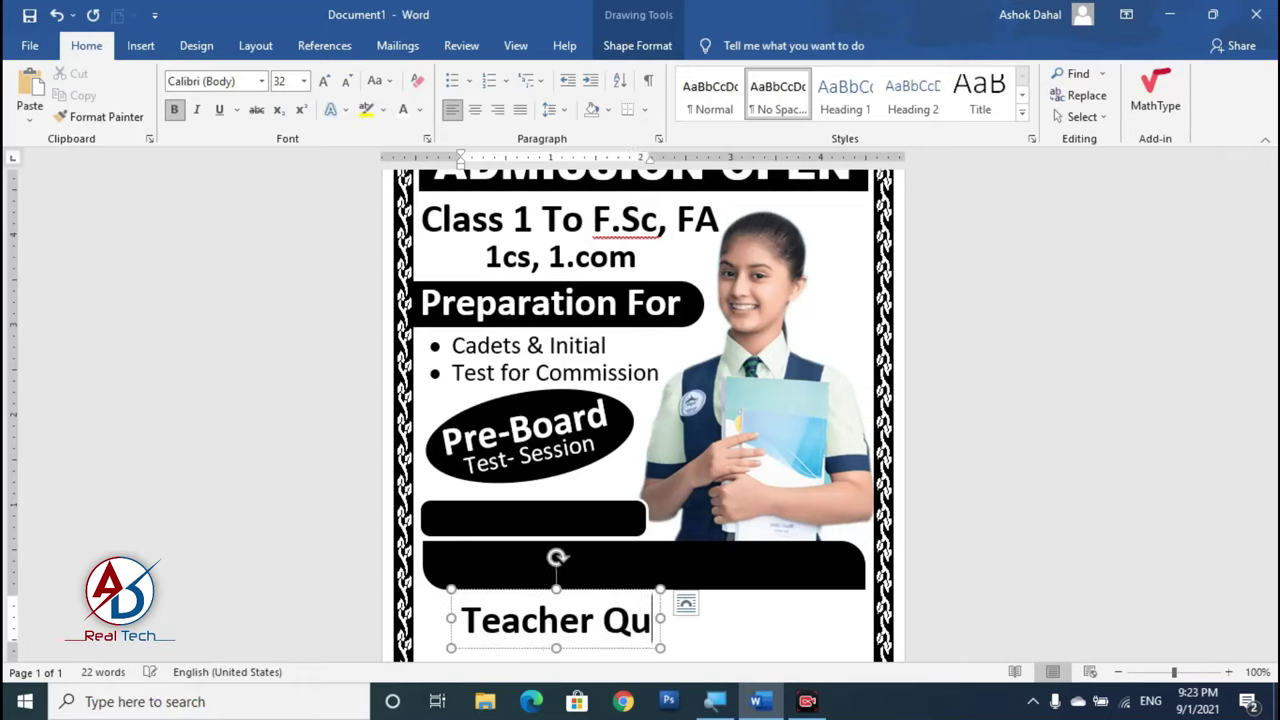
pyautogui.write('alific')
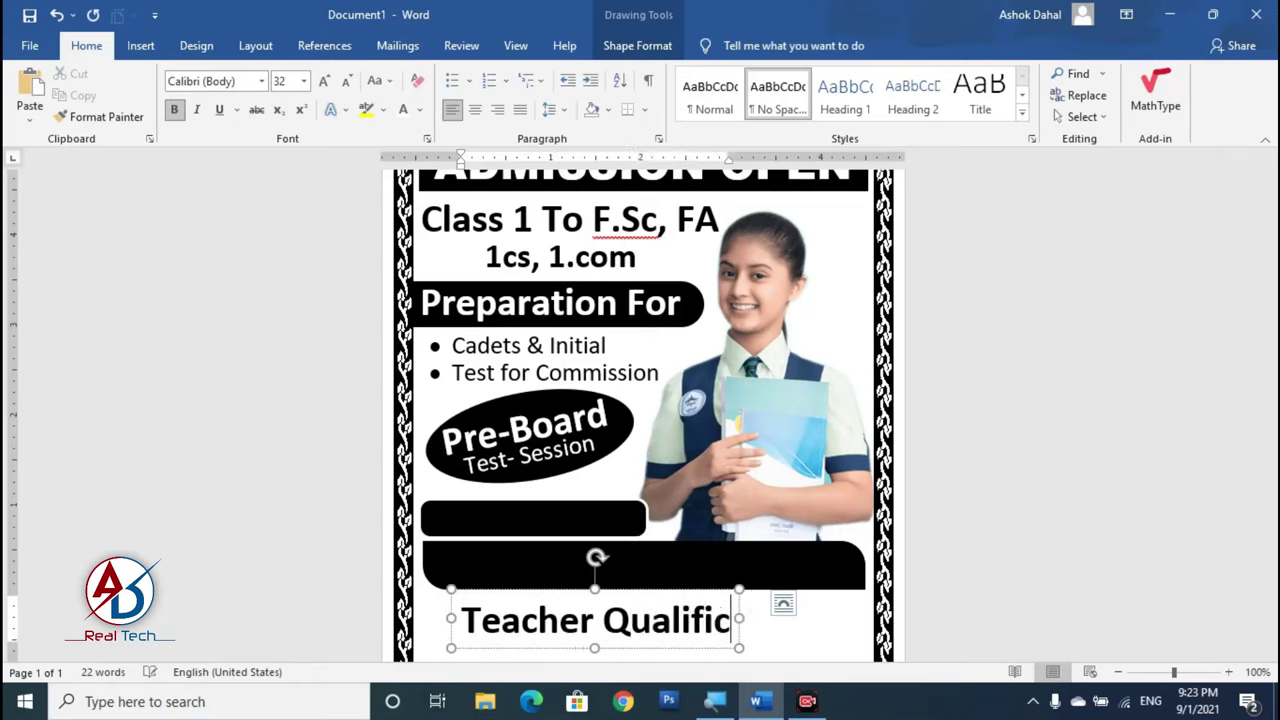
pyautogui.write('ation')
pyautogui.hotkey('ctrl', 'a')
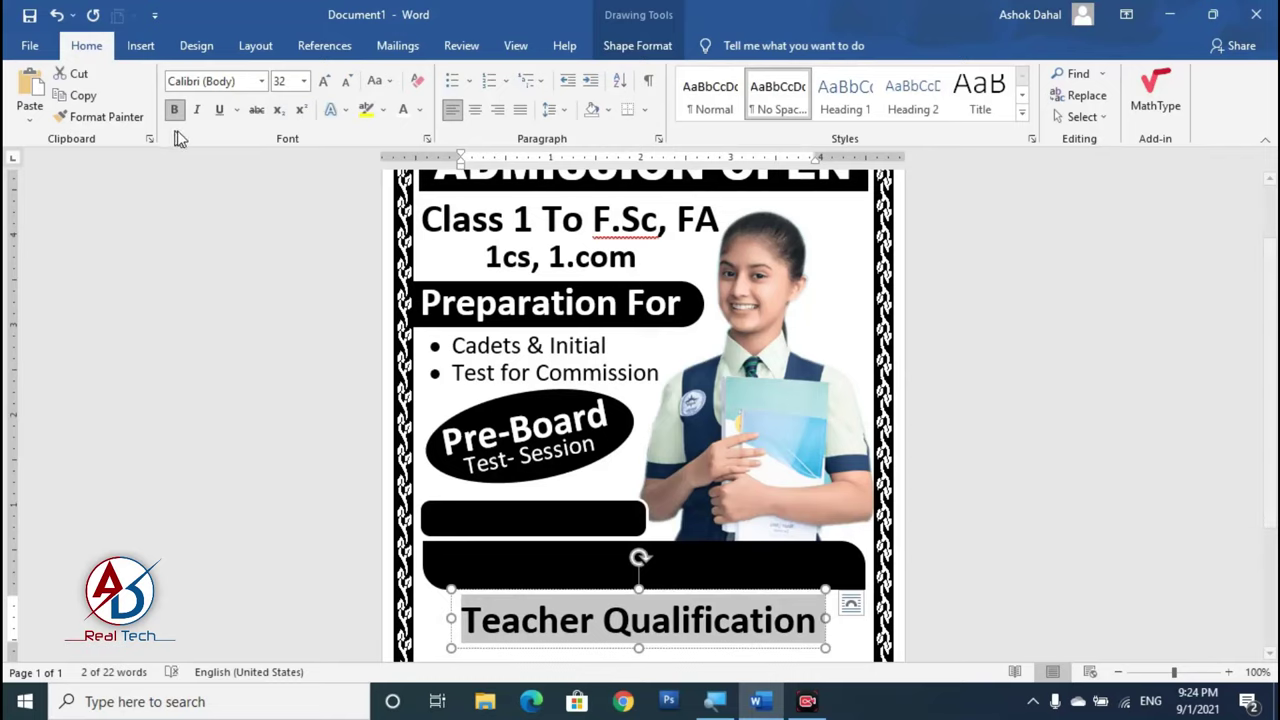
pyautogui.click(338, 86)
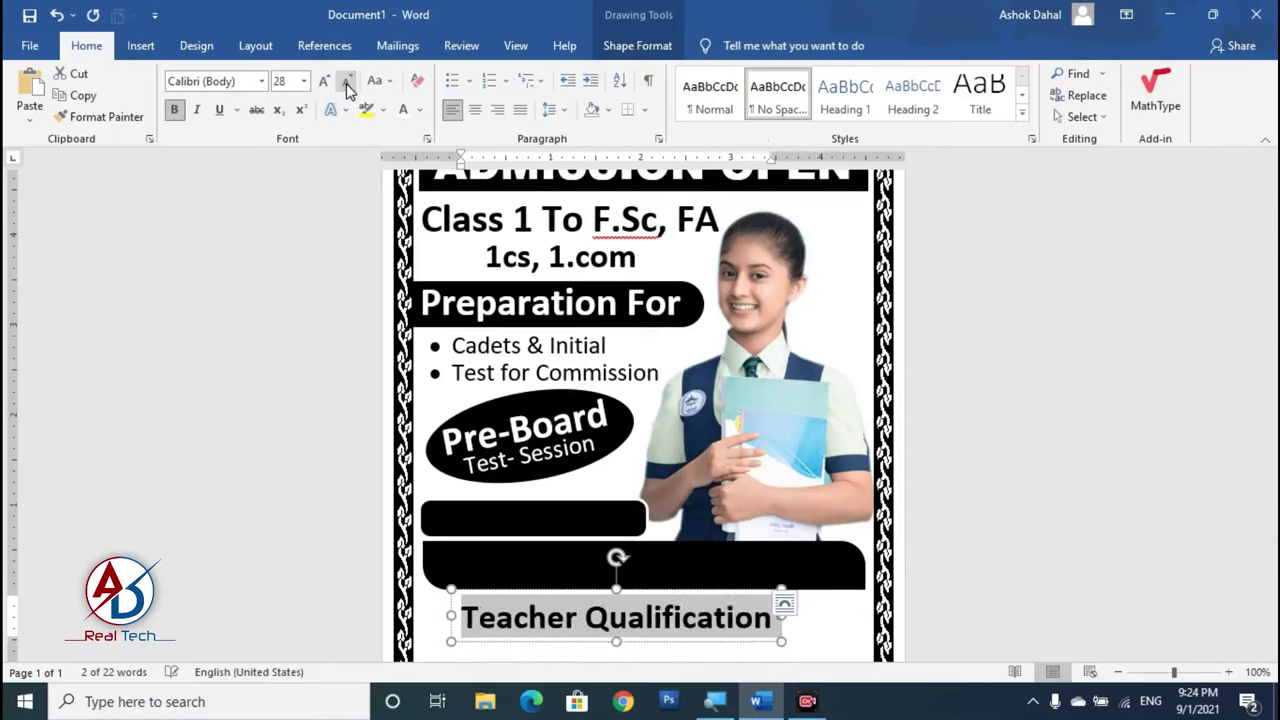
pyautogui.click(338, 86)
pyautogui.click(338, 86)
pyautogui.click(338, 86)
pyautogui.click(338, 86)
pyautogui.click(338, 86)
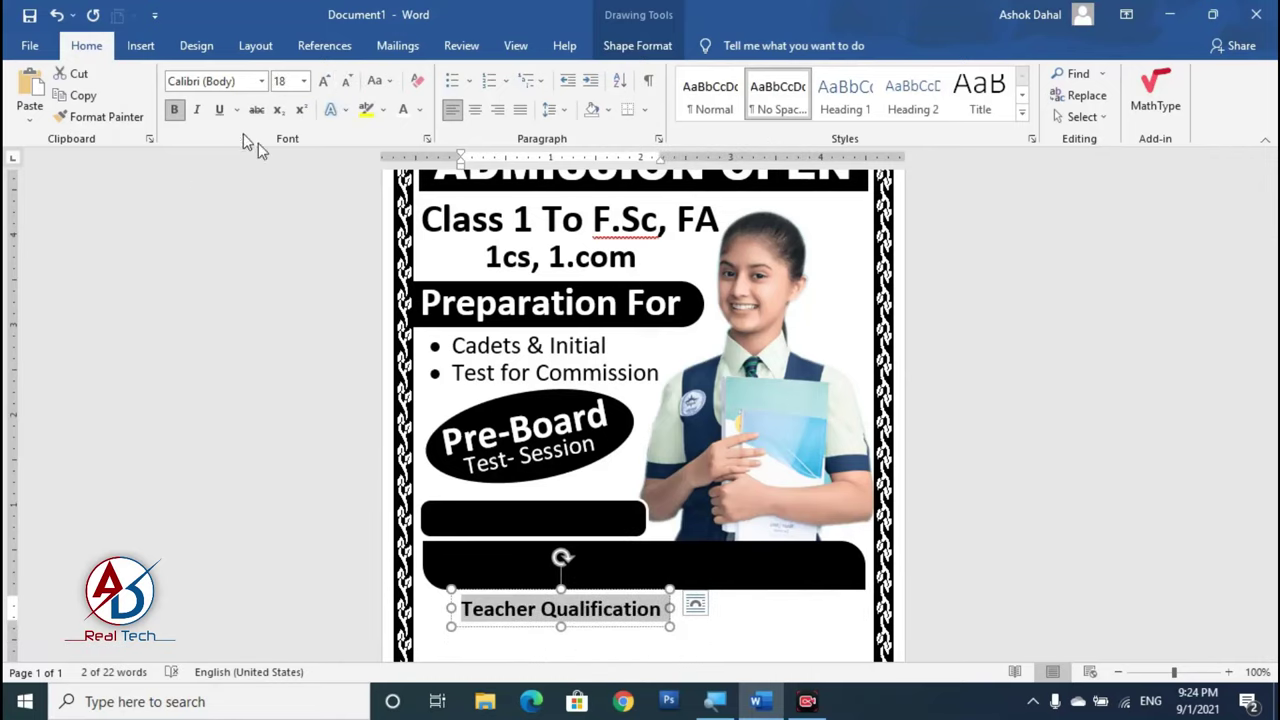
pyautogui.moveTo(512, 592); pyautogui.dragTo(489, 502)
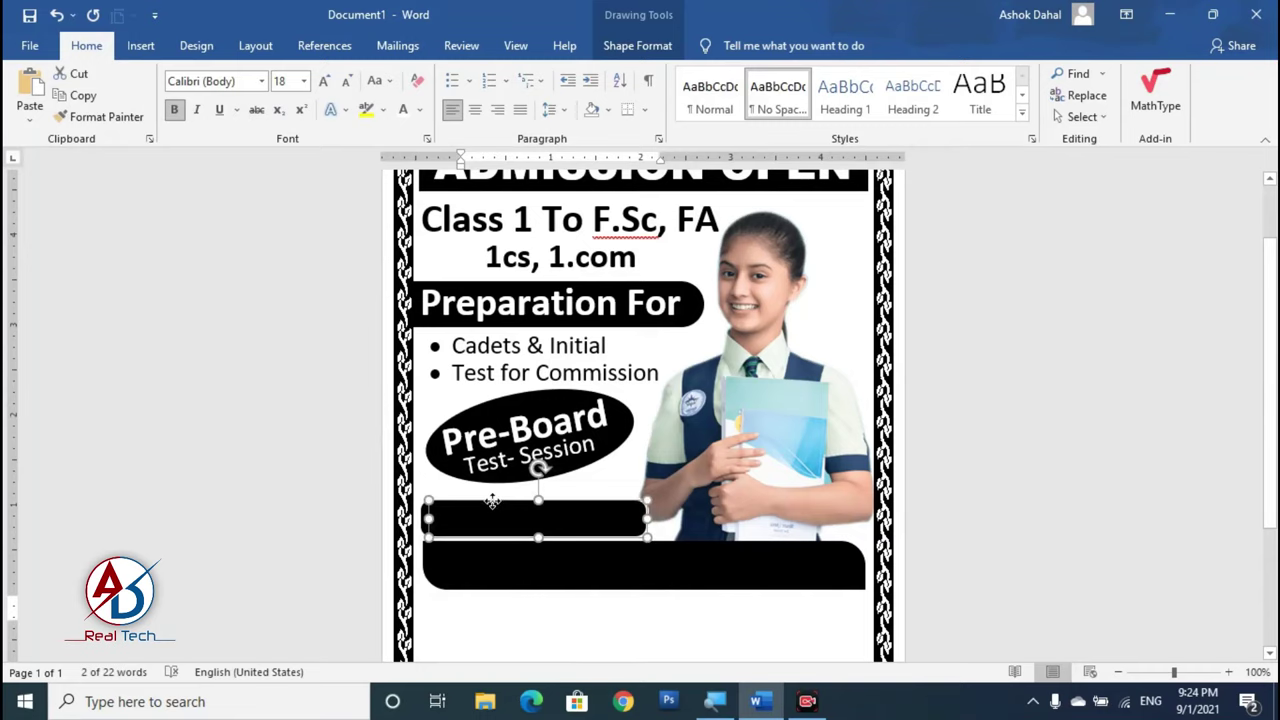
# Check the label's Shape Fill options and nudge Teacher Qualification into place on the upper bar
pyautogui.click(637, 45)
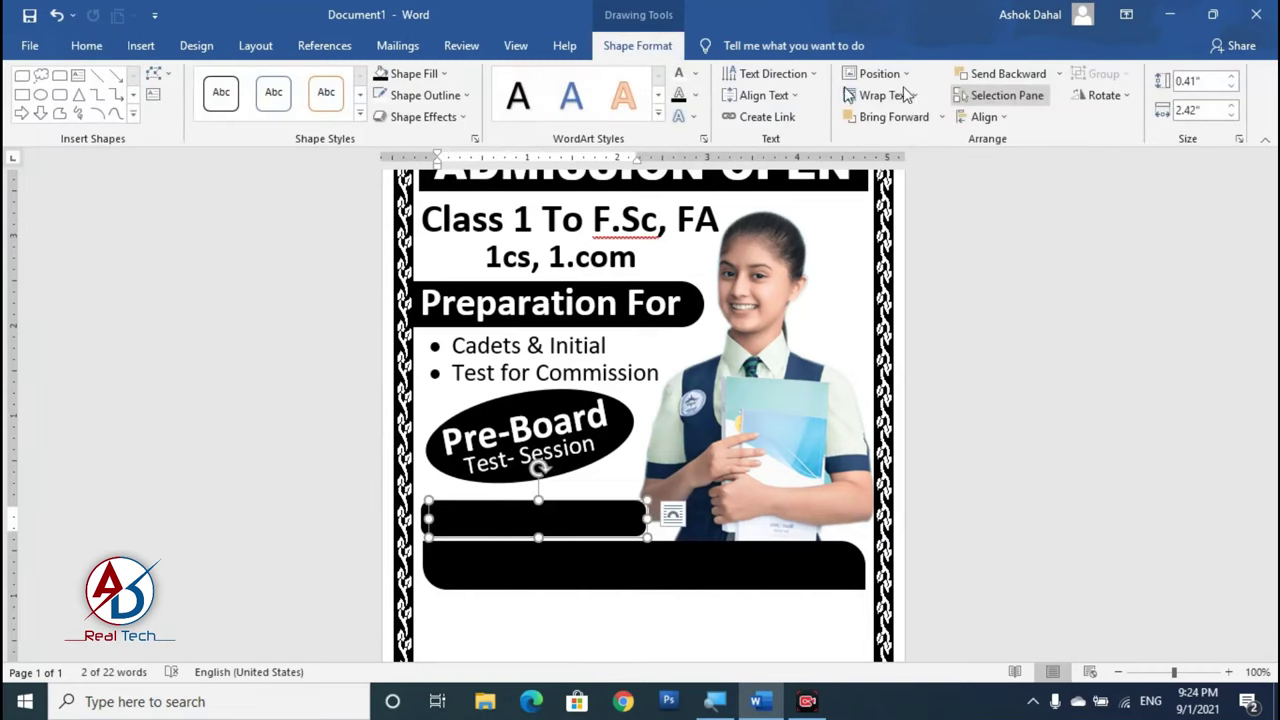
pyautogui.click(414, 73)
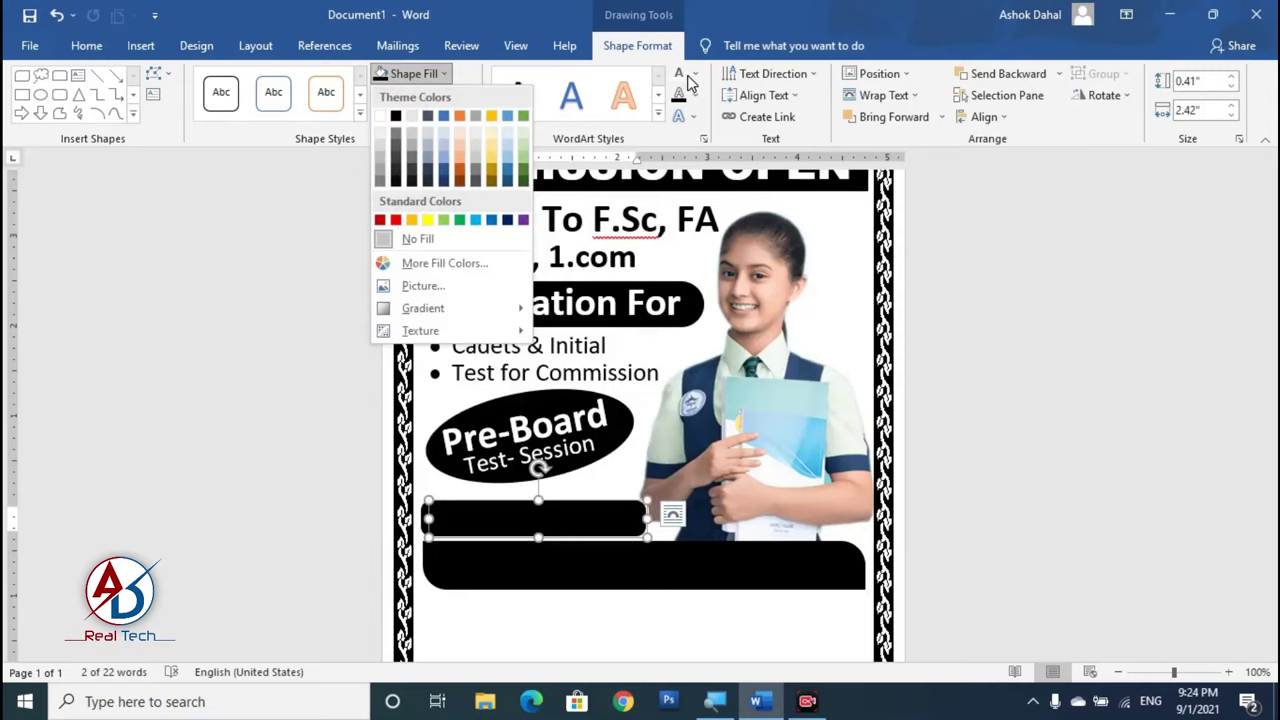
pyautogui.press('Escape')
pyautogui.moveTo(540, 500); pyautogui.dragTo(536, 497)
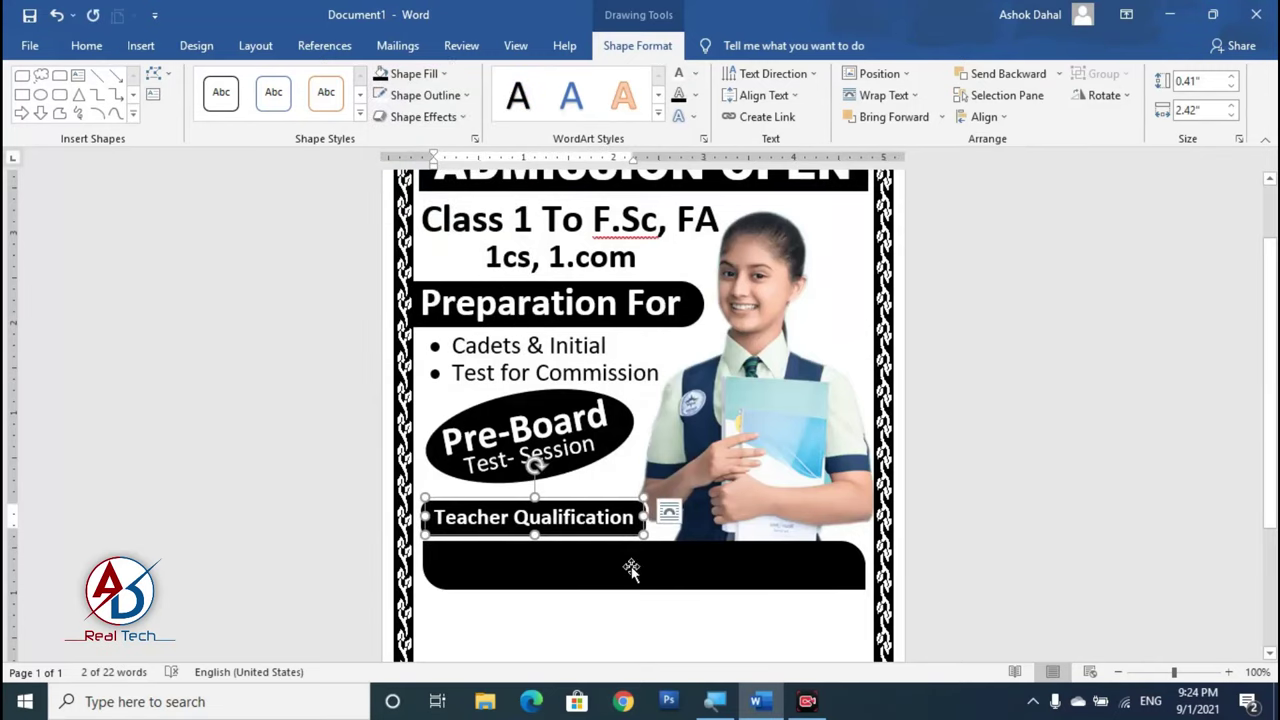
# Copy the label onto the wide black bar and set its font to Verdana
pyautogui.scroll(-3, 563, 438)
pyautogui.keyDown('ctrl'); pyautogui.moveTo(558, 365); pyautogui.dragTo(573, 416); pyautogui.keyUp('ctrl')
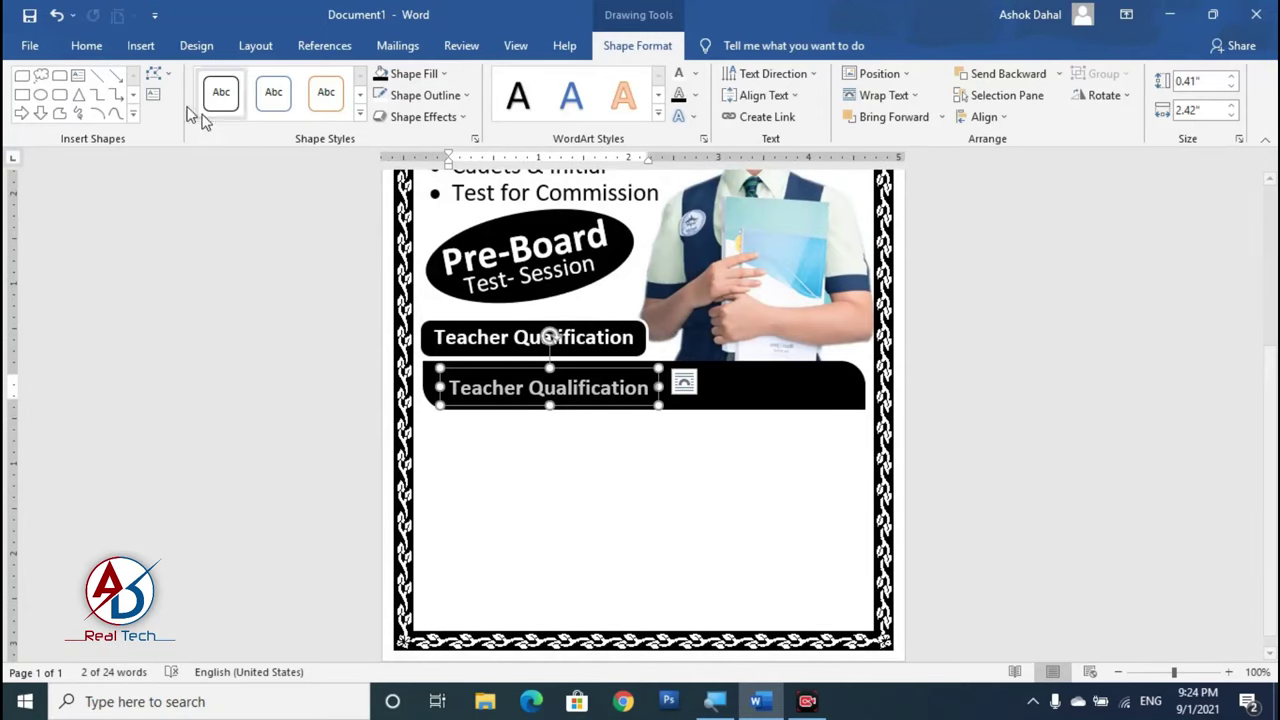
pyautogui.click(86, 45)
pyautogui.click(262, 88)
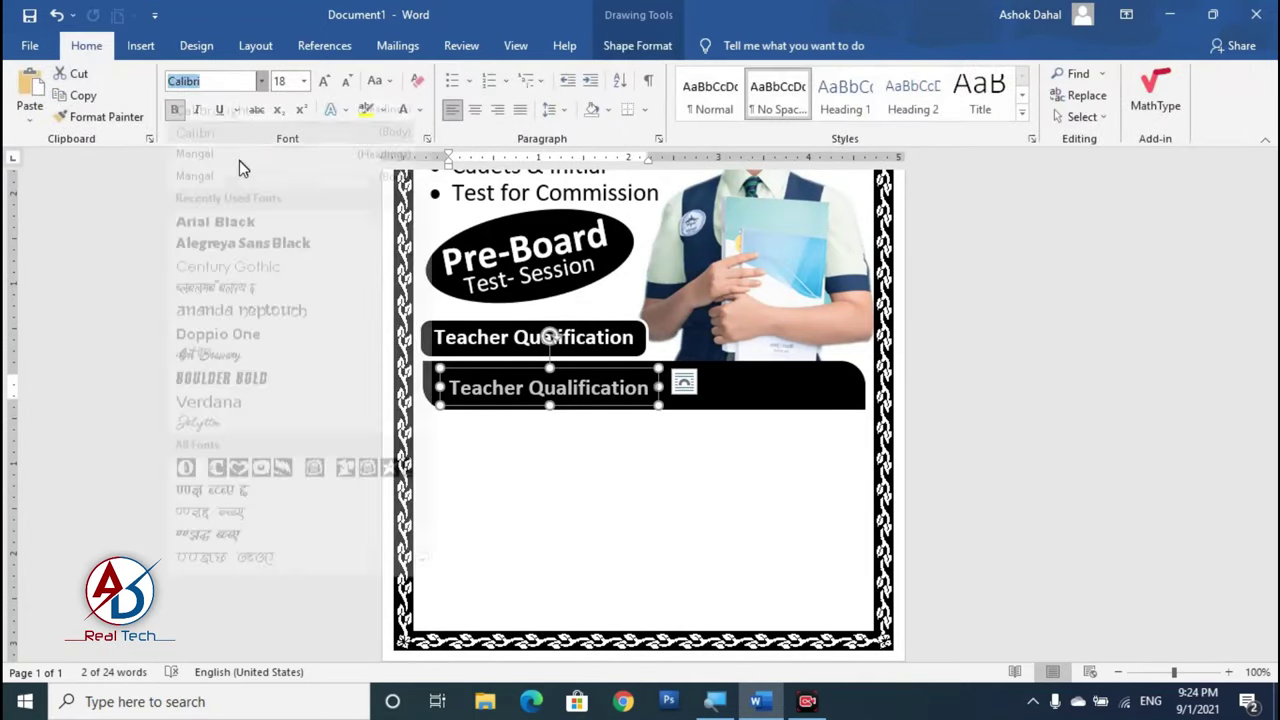
pyautogui.click(240, 237)
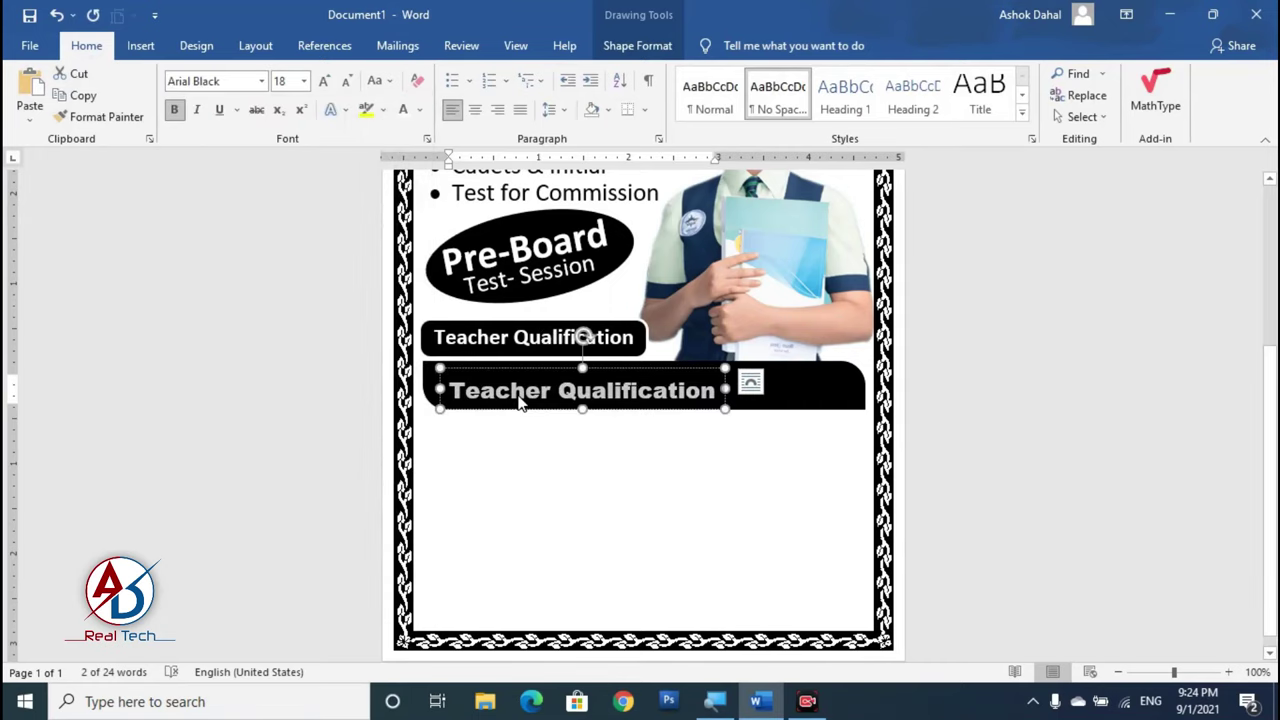
pyautogui.click(262, 82)
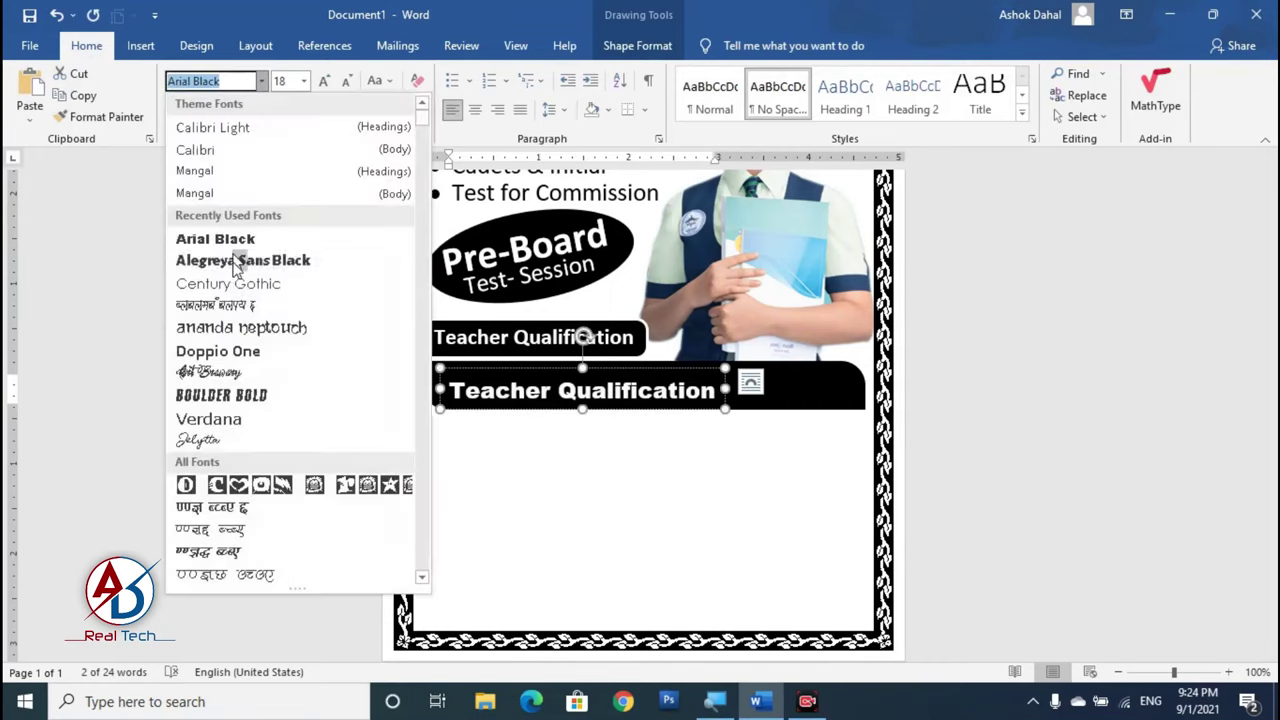
pyautogui.click(222, 421)
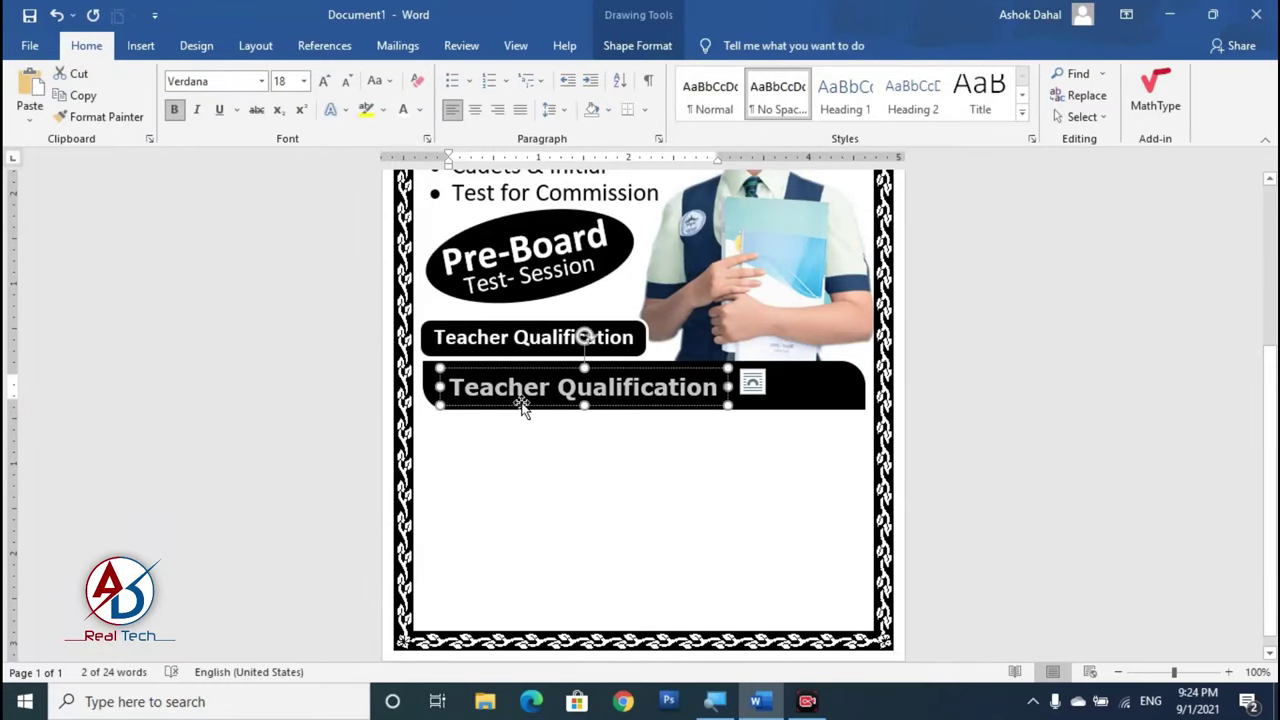
# Type 'BS (Computer Science) .......' in the copied box and duplicate the box downward
pyautogui.write('BS')
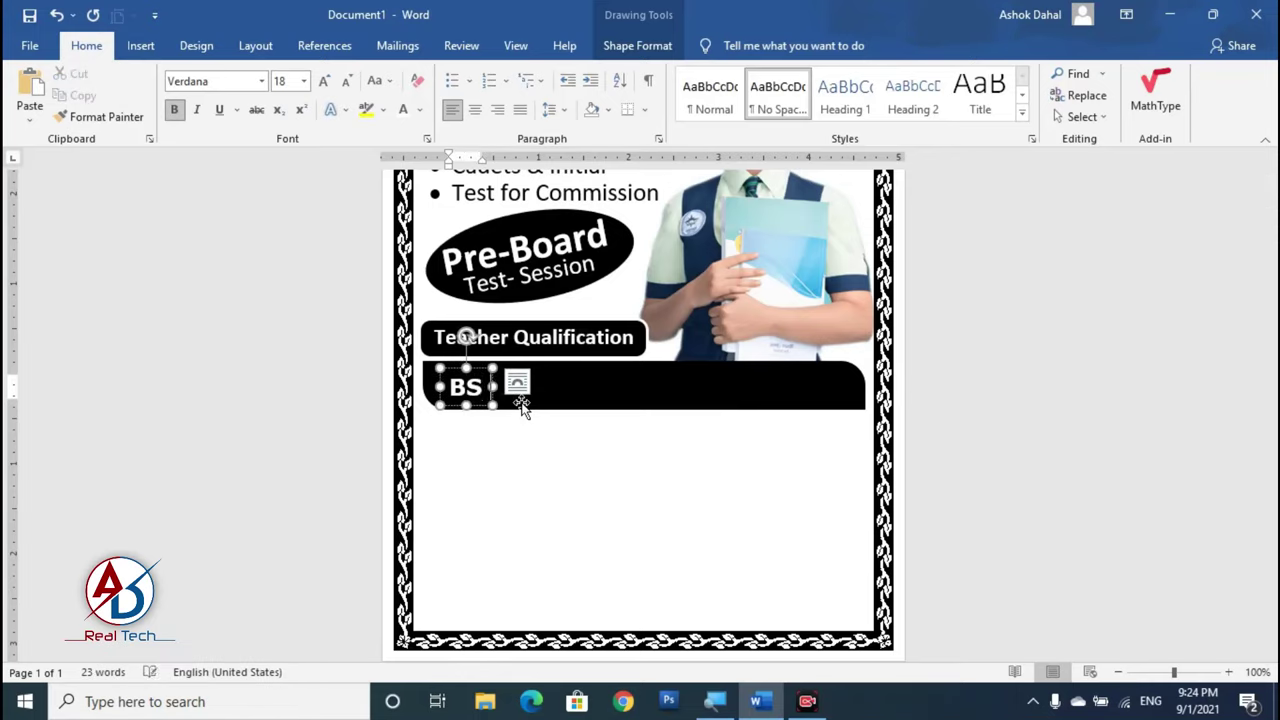
pyautogui.write(' (')
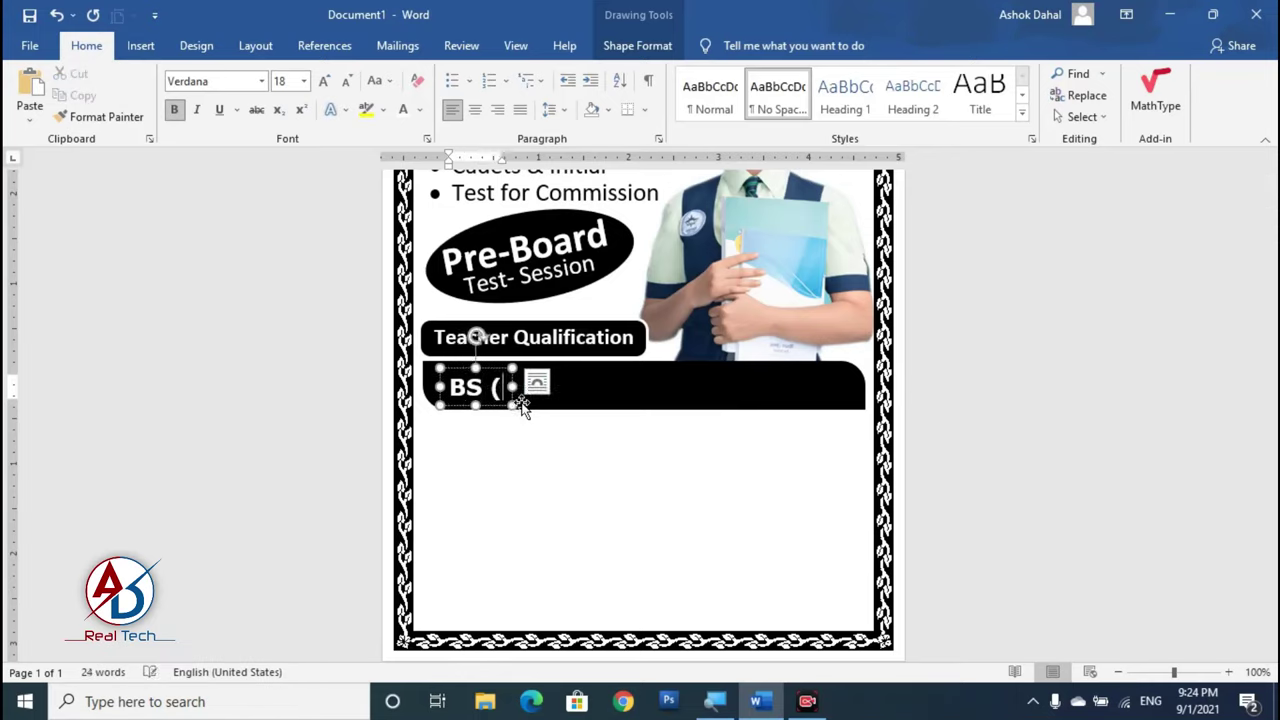
pyautogui.write('Comp')
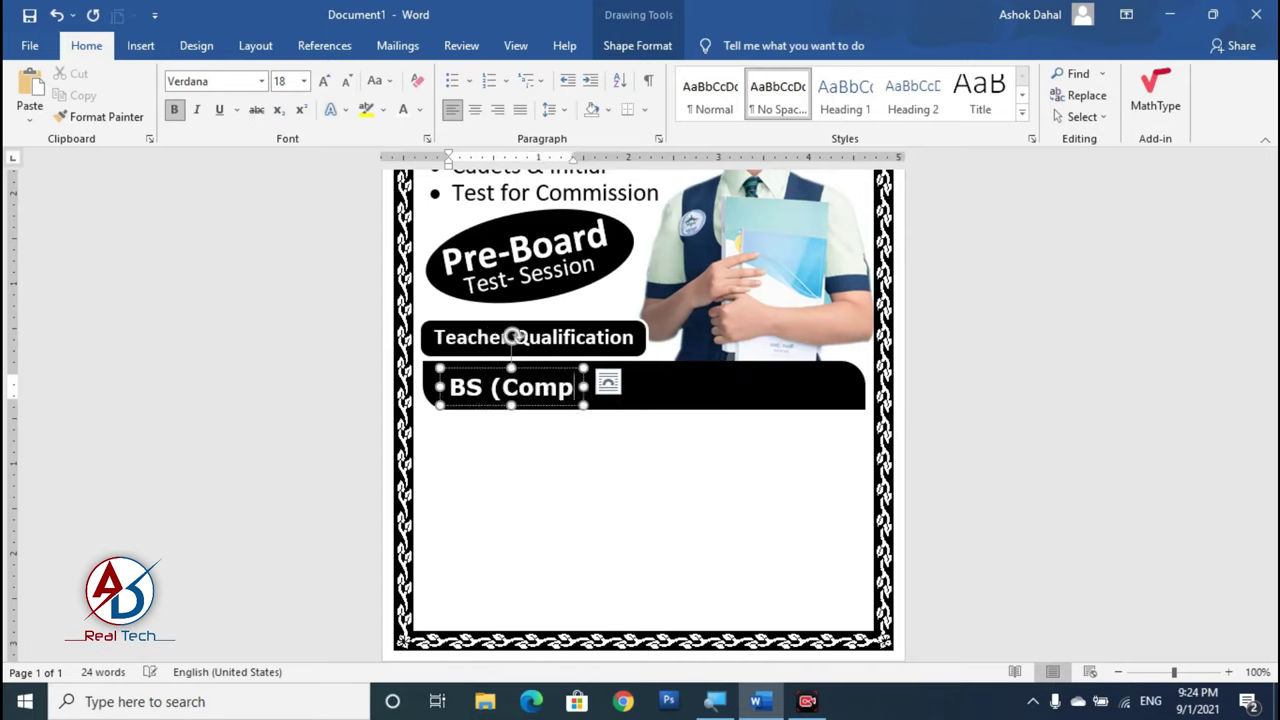
pyautogui.write('uter S')
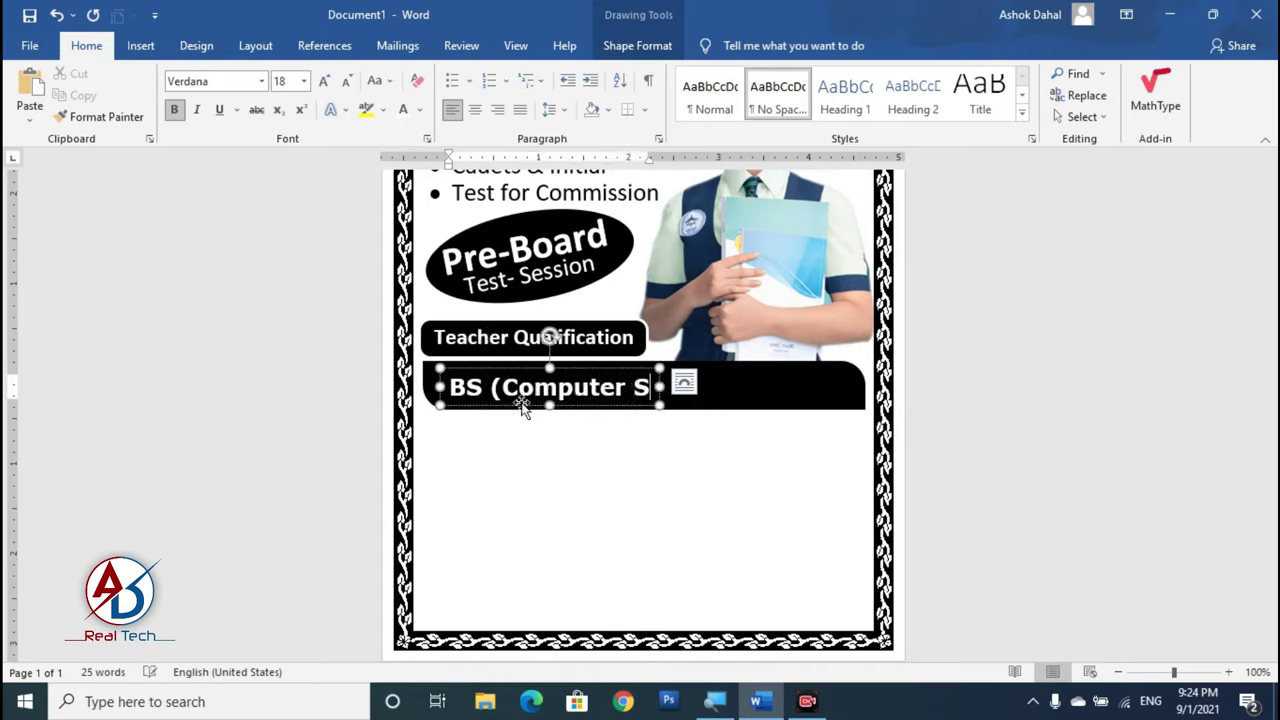
pyautogui.write('cience')
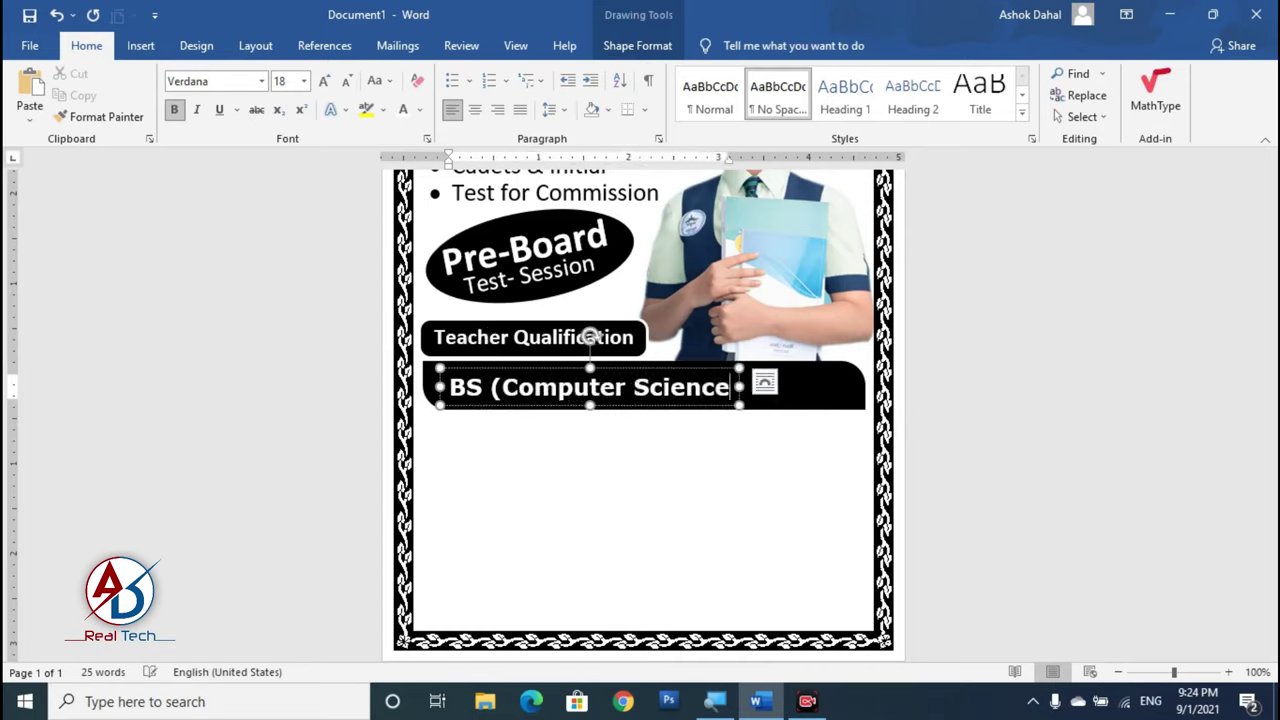
pyautogui.write(') .')
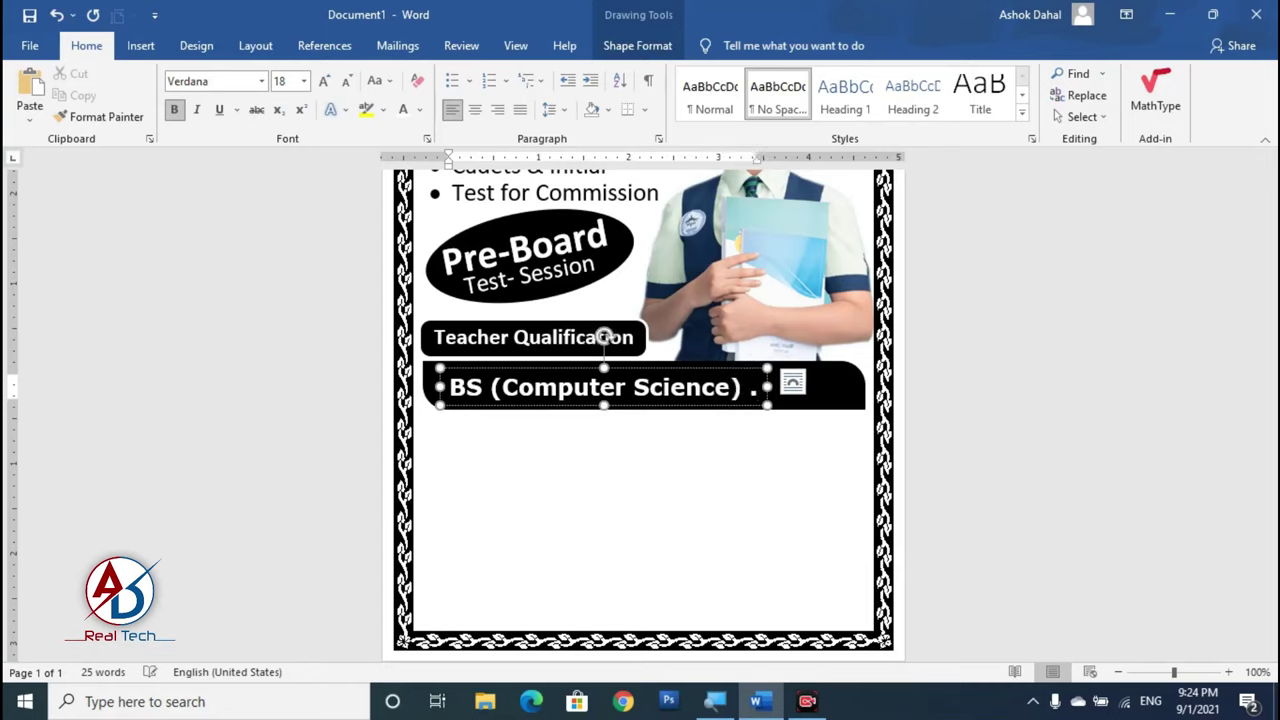
pyautogui.write('......')
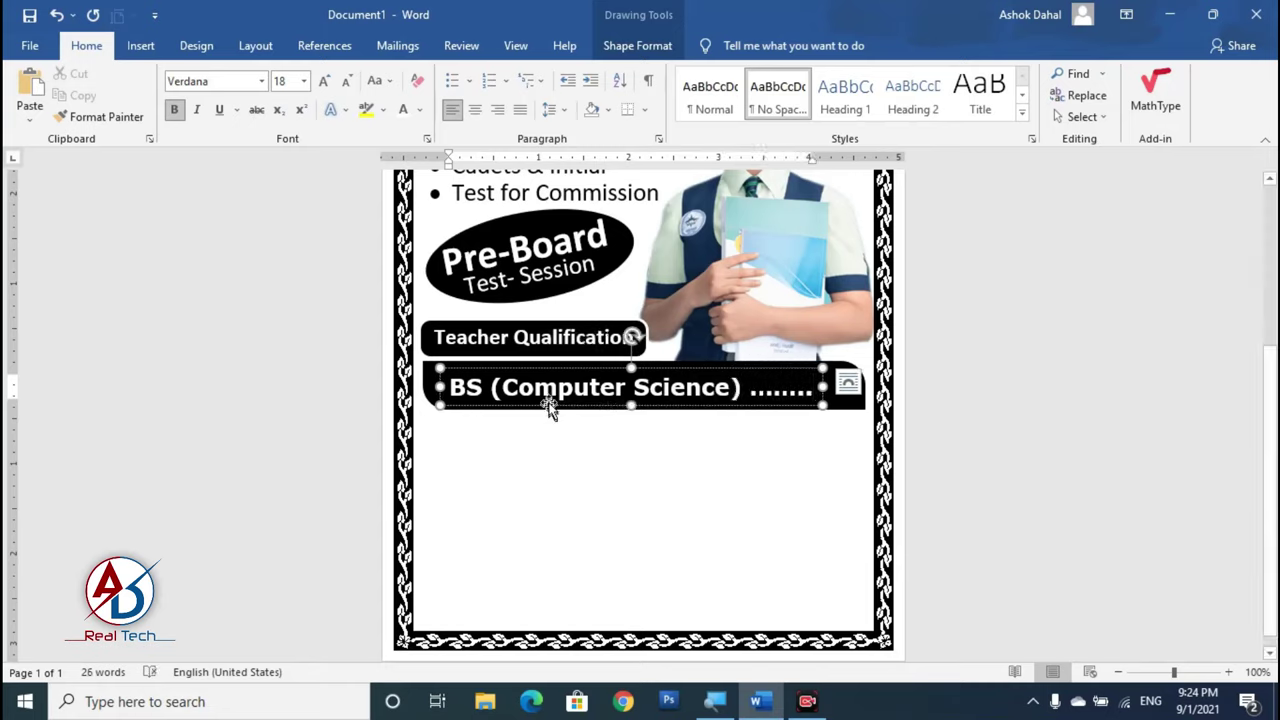
pyautogui.click(543, 372)
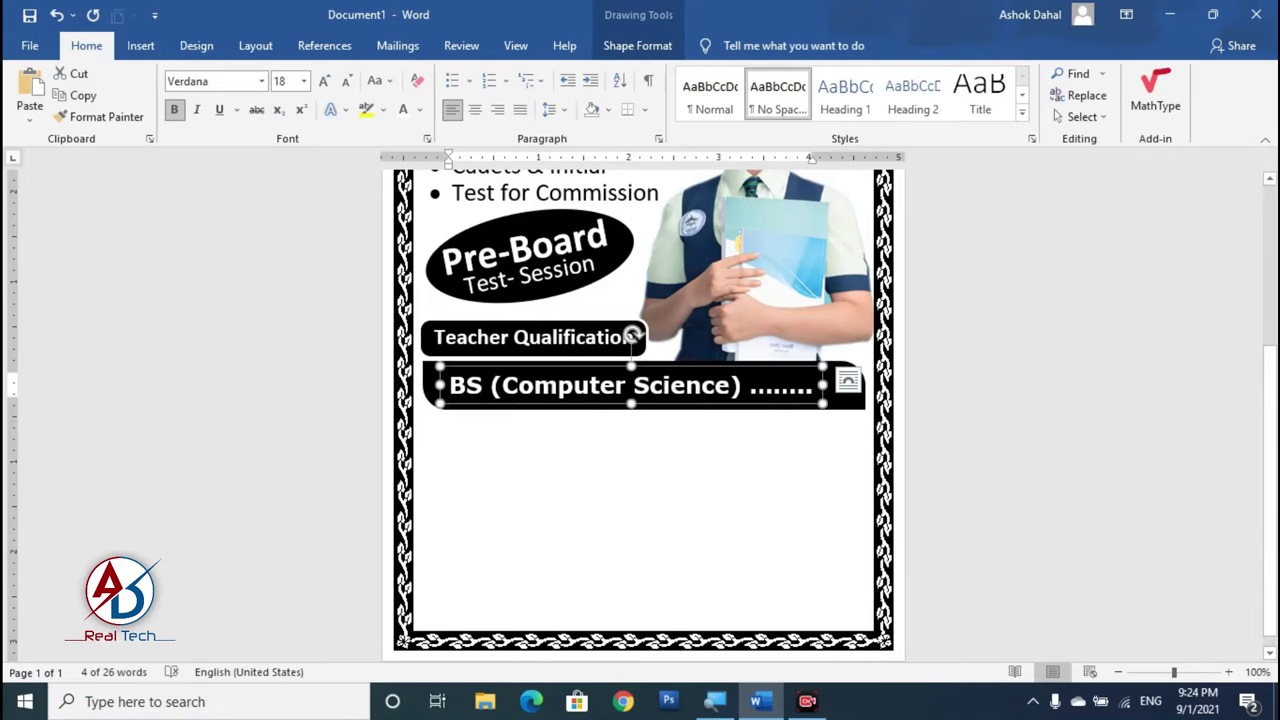
pyautogui.click(568, 474)
pyautogui.scroll(-1, 560, 420)
pyautogui.click(552, 360)
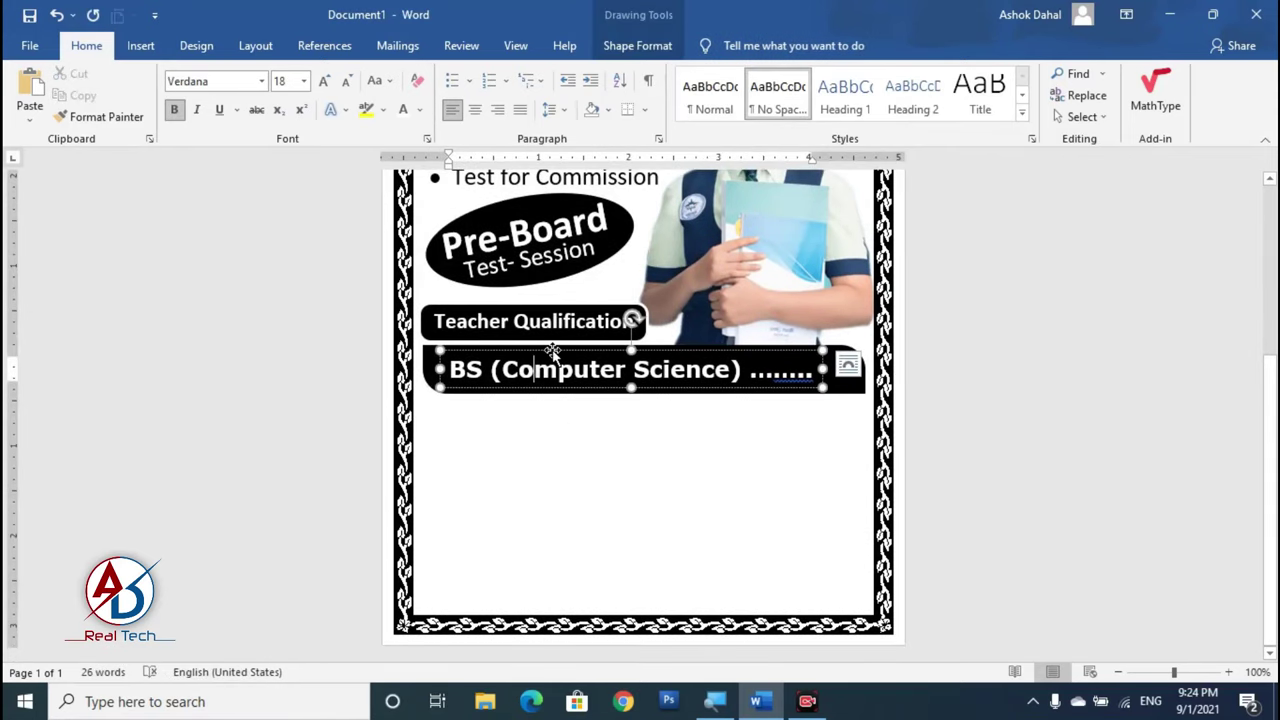
pyautogui.moveTo(555, 360)
pyautogui.mouseDown()
pyautogui.moveTo(566, 377)
pyautogui.moveTo(557, 526)
pyautogui.mouseUp()
# Paste a copy of the wide black bar below it and shorten it from the right
pyautogui.click(823, 378)
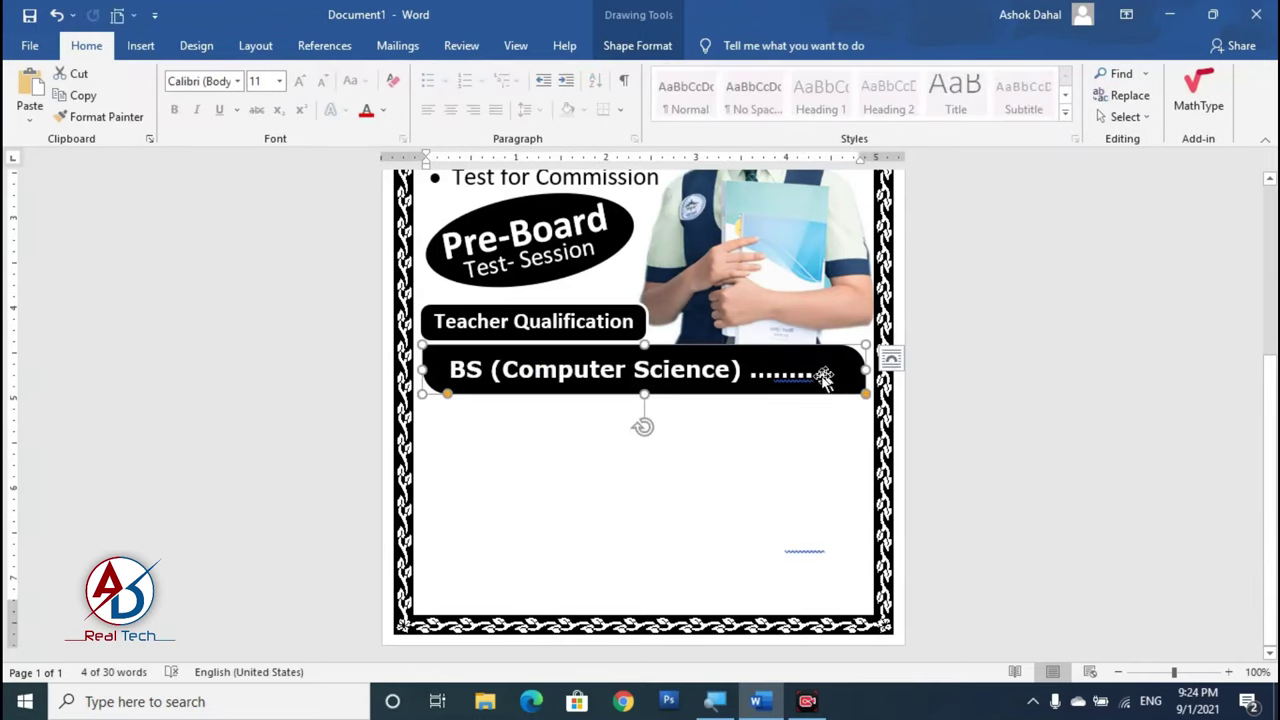
pyautogui.hotkey('ctrl', 'v')
pyautogui.moveTo(703, 382)
pyautogui.mouseDown()
pyautogui.moveTo(694, 409)
pyautogui.moveTo(702, 402)
pyautogui.mouseUp()
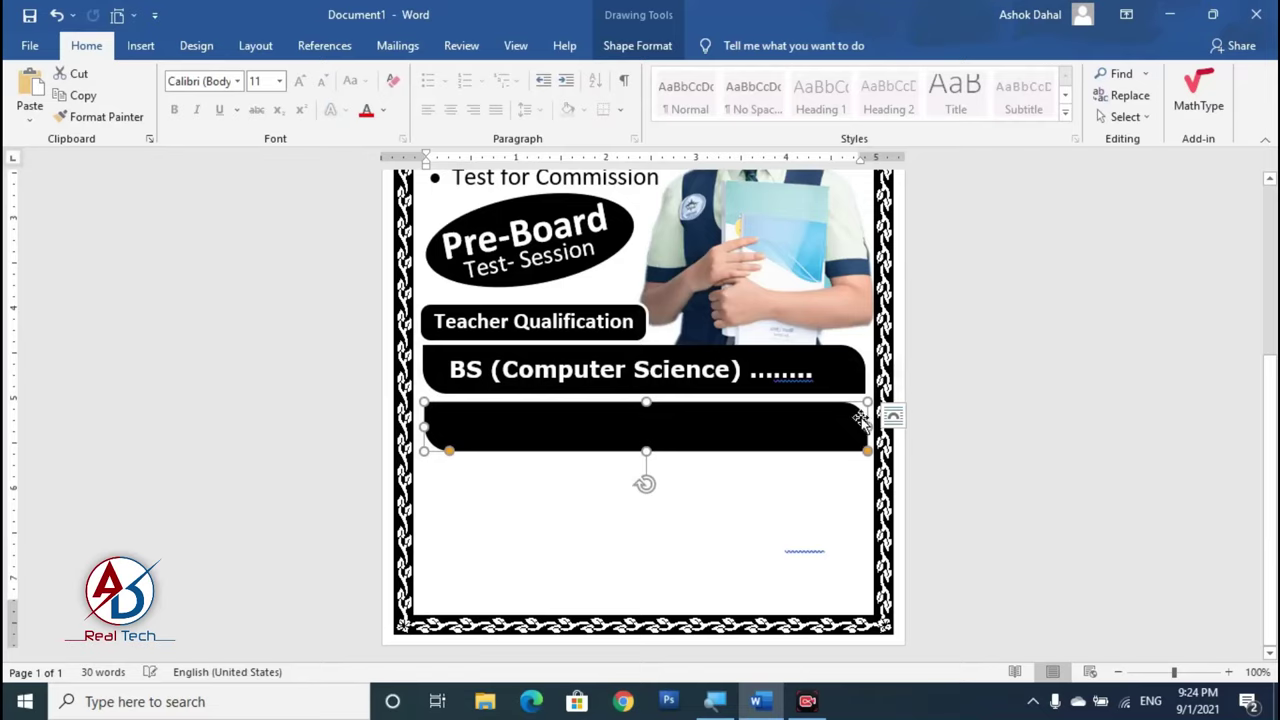
pyautogui.moveTo(864, 425); pyautogui.dragTo(776, 426)
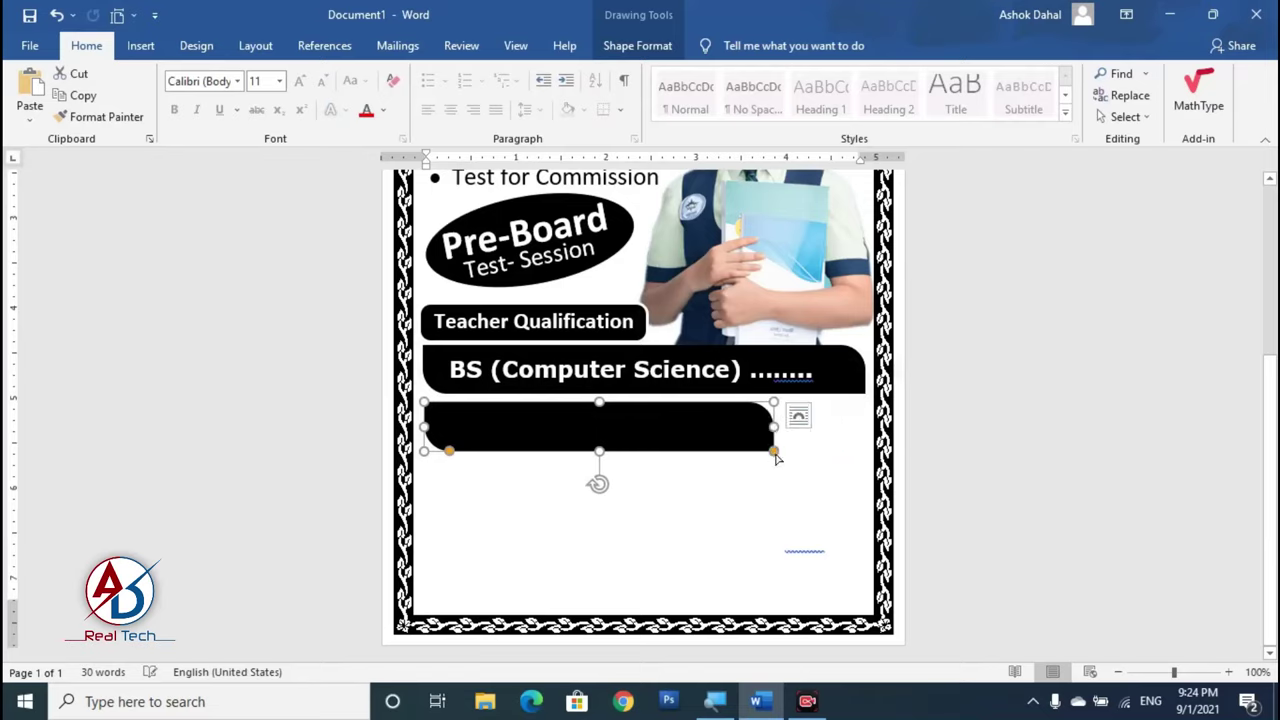
pyautogui.moveTo(449, 455); pyautogui.dragTo(444, 451)
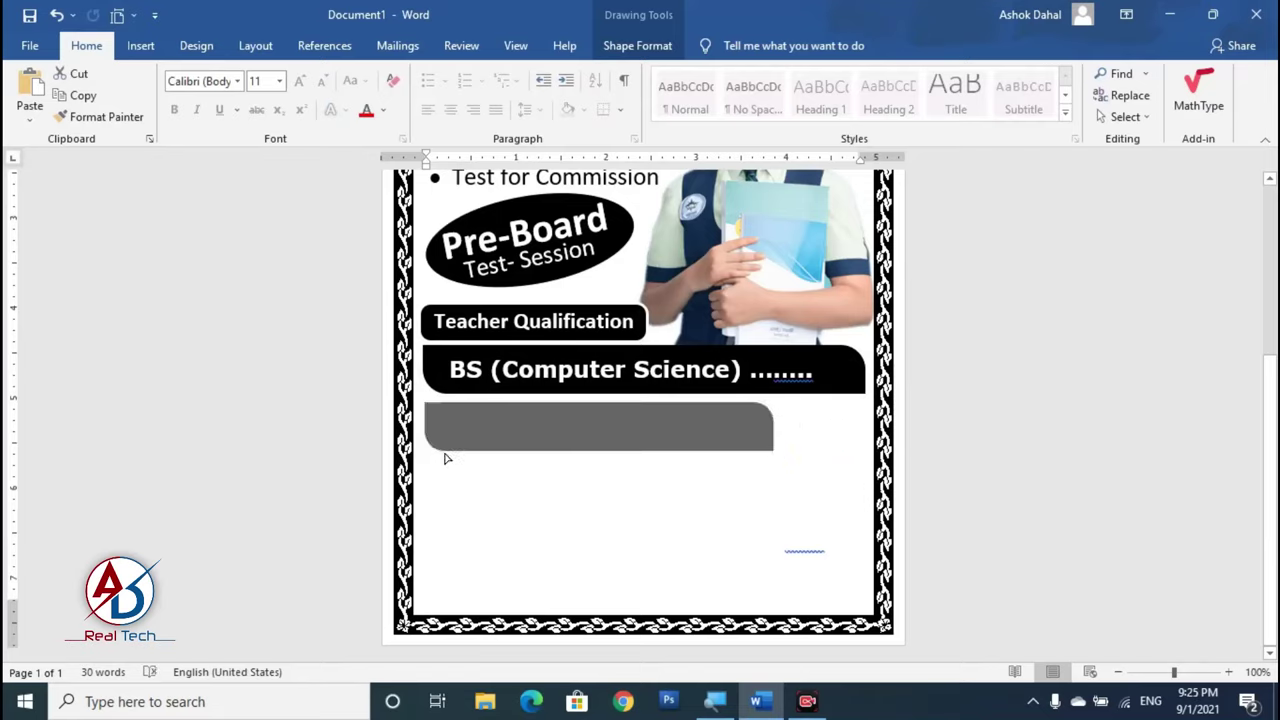
pyautogui.moveTo(539, 420); pyautogui.dragTo(563, 420)
# Move the copied BS text box onto the shorter bar and bring it forward
pyautogui.click(705, 558)
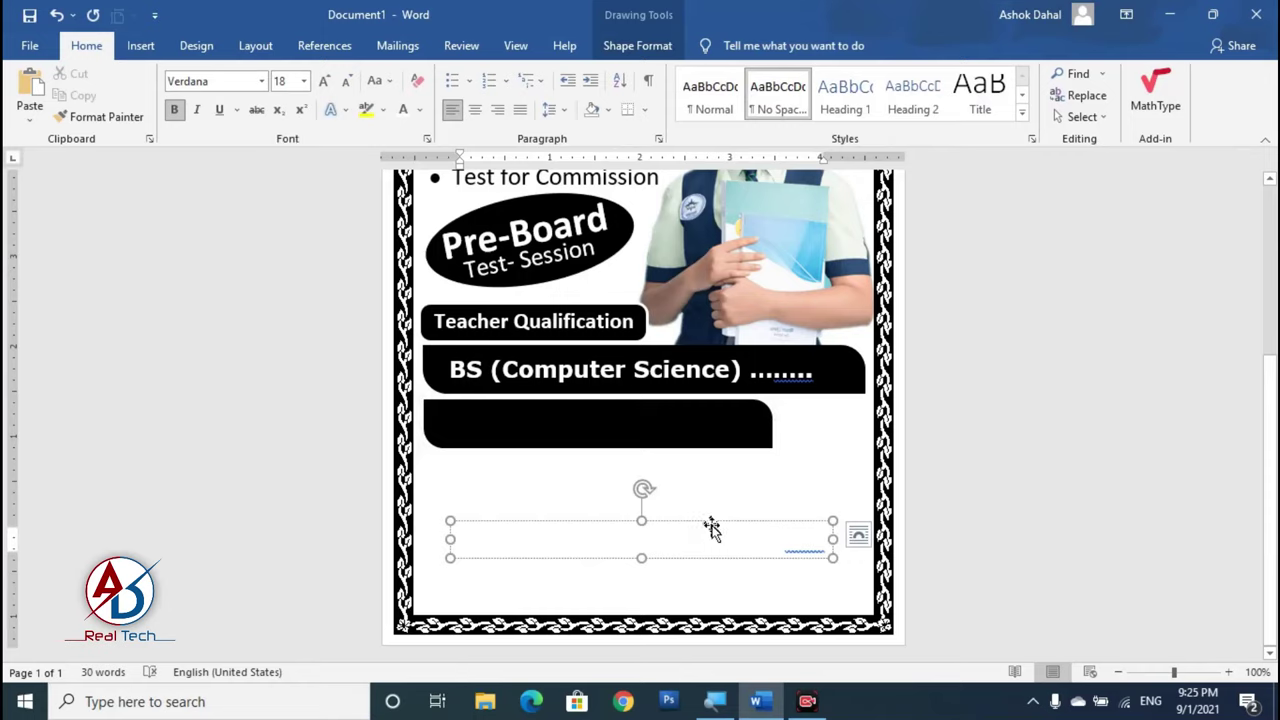
pyautogui.moveTo(709, 530); pyautogui.dragTo(689, 407)
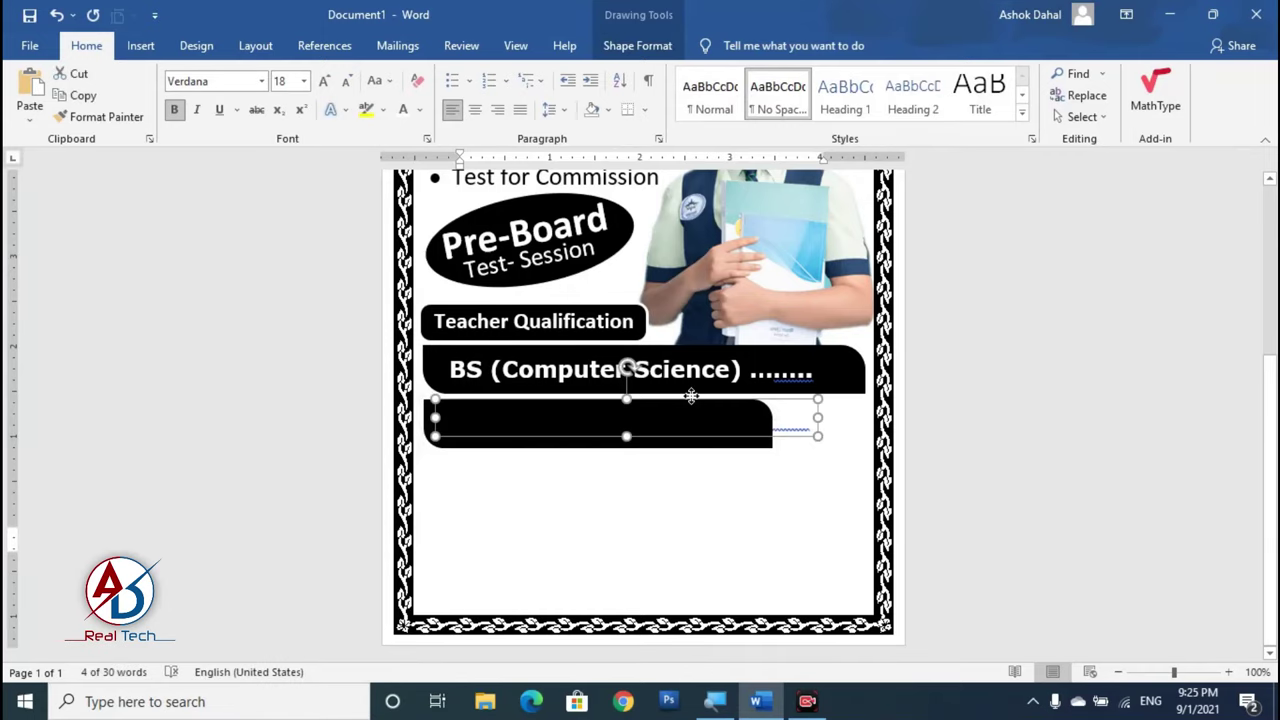
pyautogui.click(637, 45)
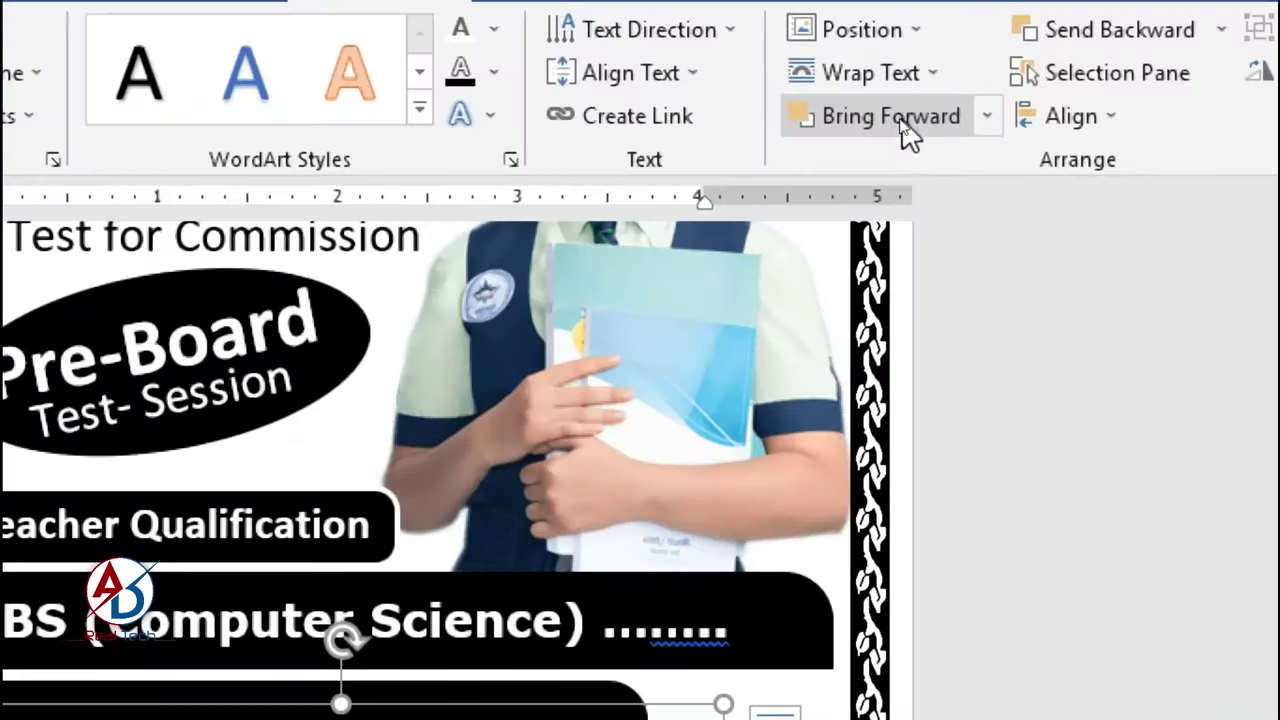
pyautogui.click(895, 117)
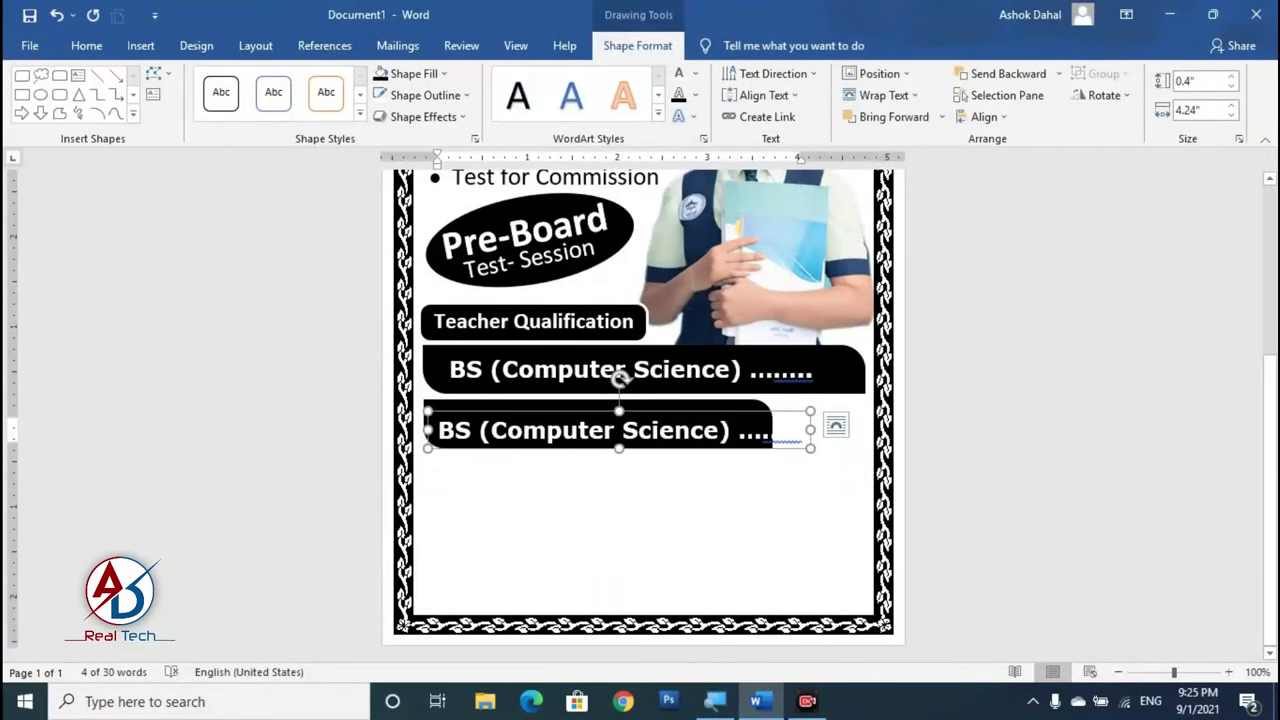
# Replace the lower bar's text with 'Msc (Chemistry) .......'
pyautogui.tripleClick(677, 431)
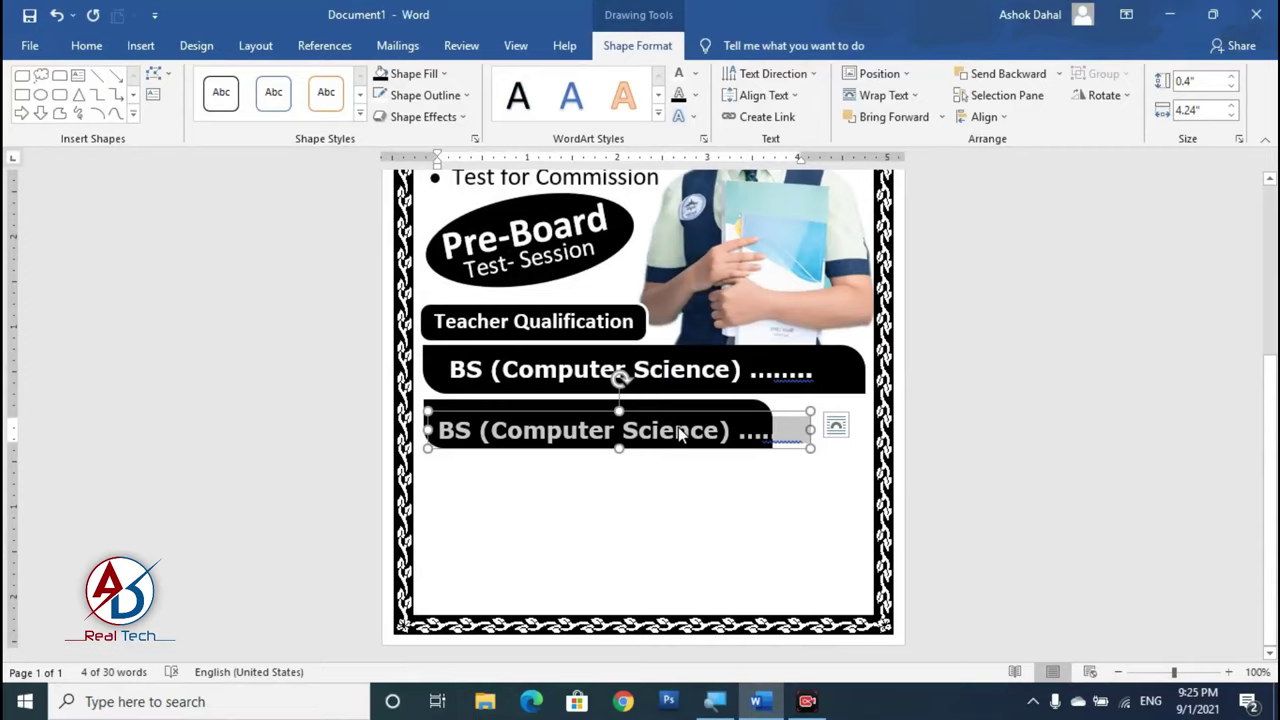
pyautogui.write('M')
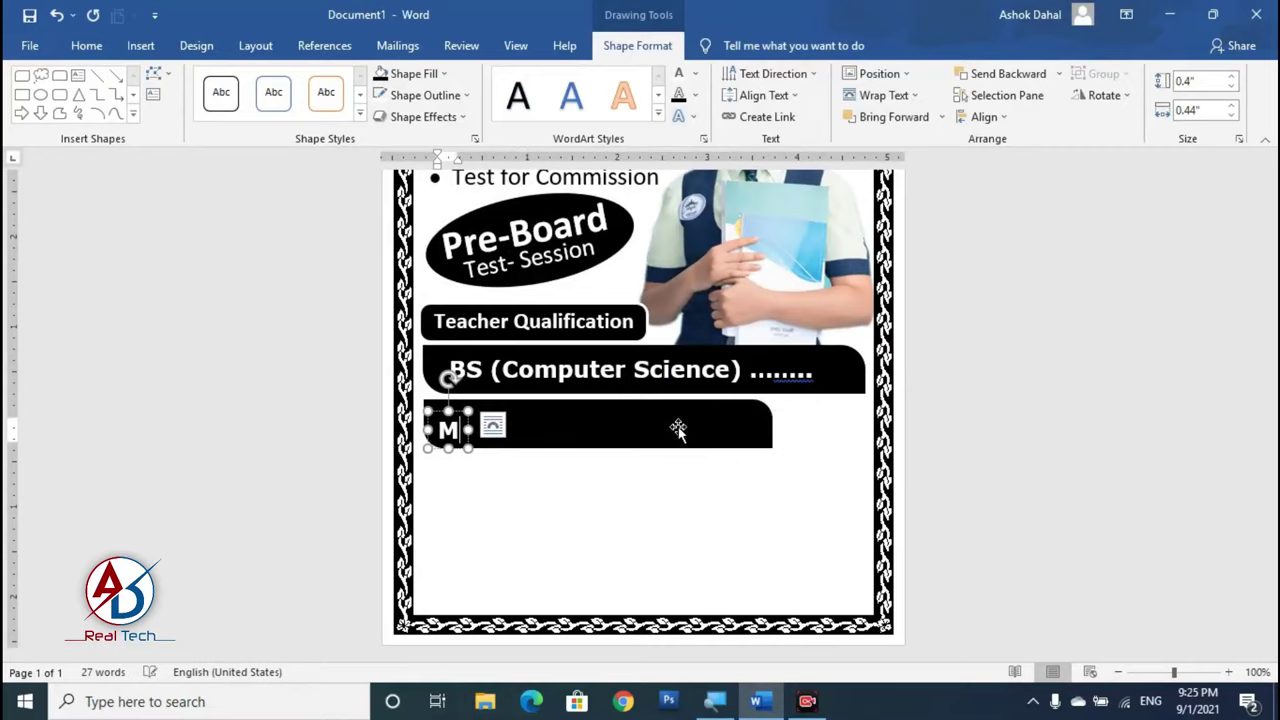
pyautogui.write('sc (')
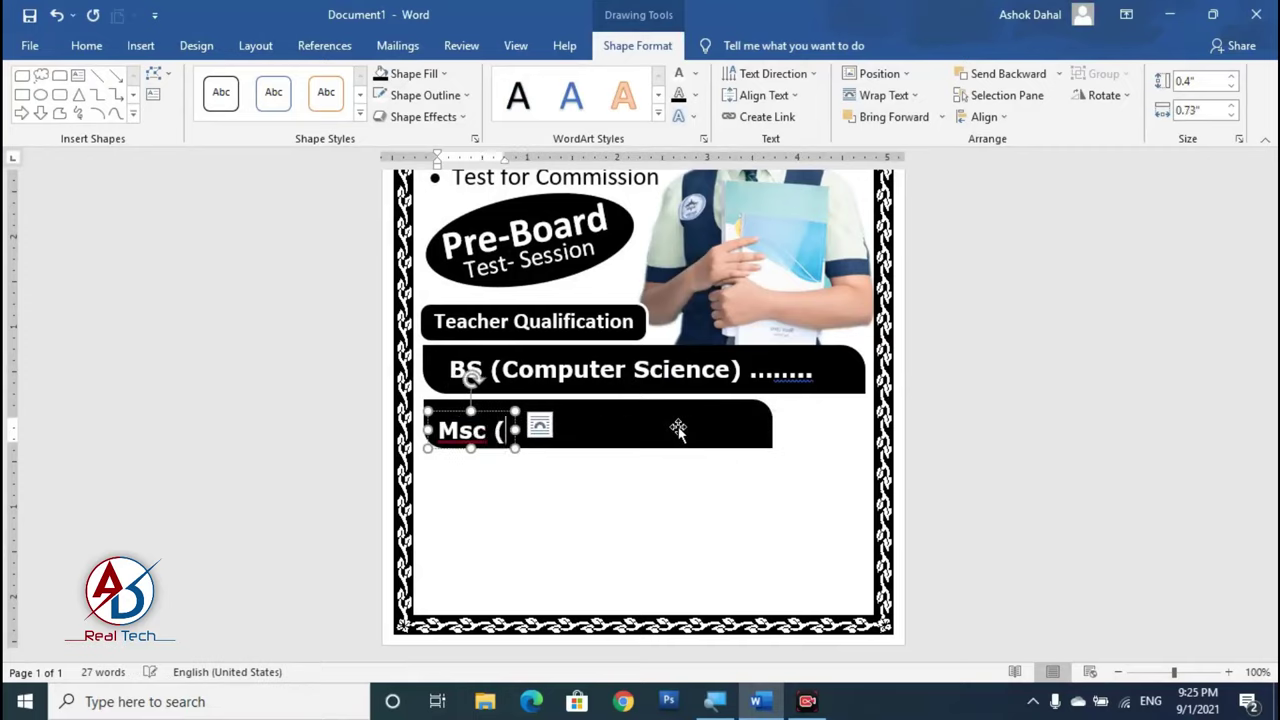
pyautogui.write('C')
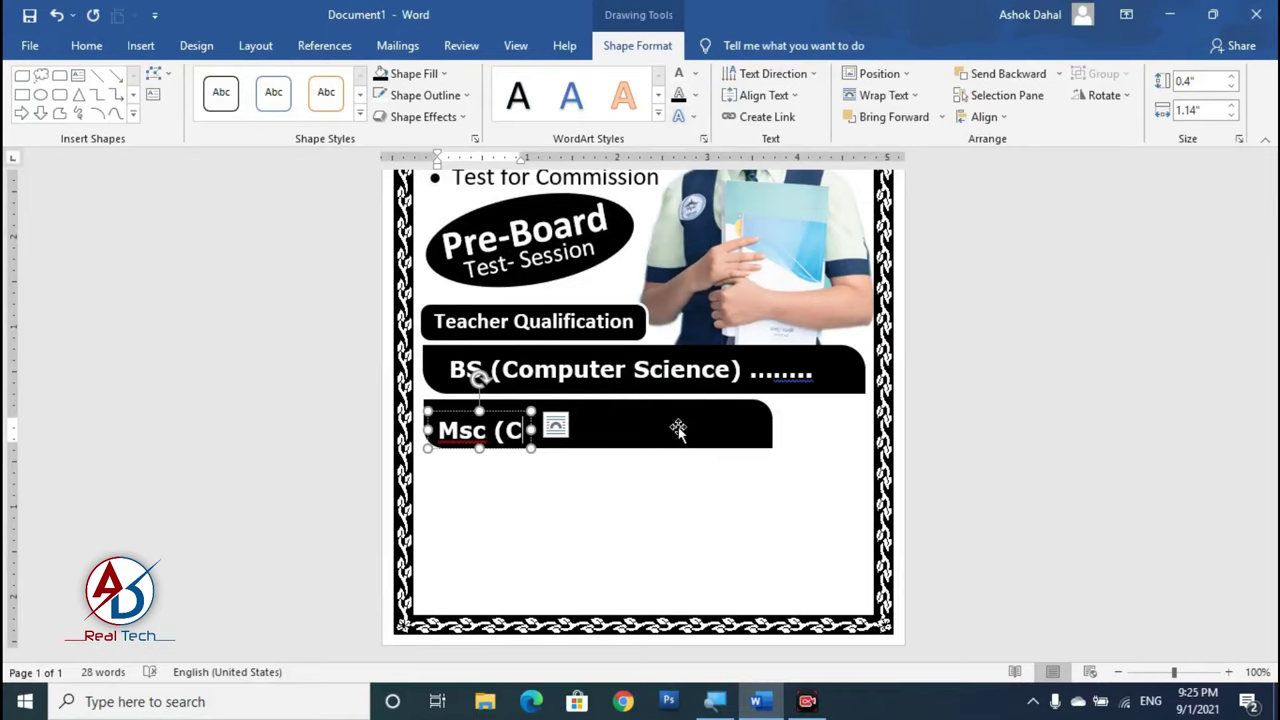
pyautogui.write('hemistry')
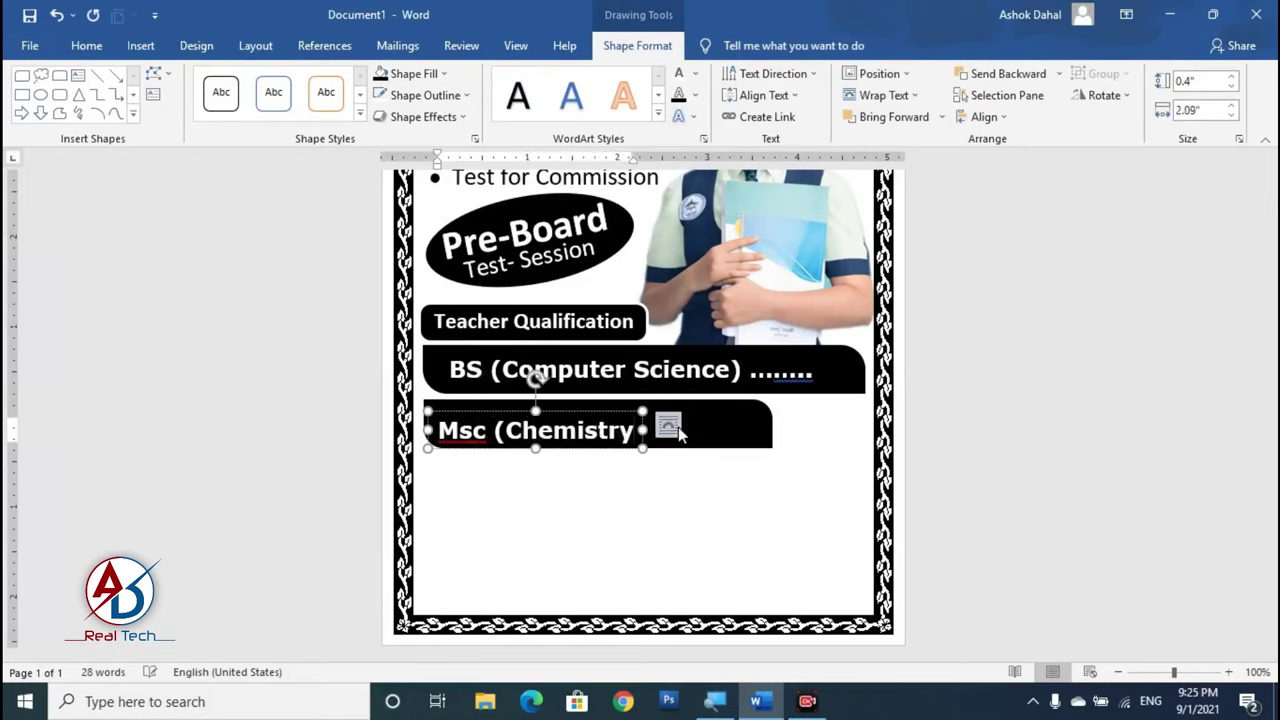
pyautogui.write(')')
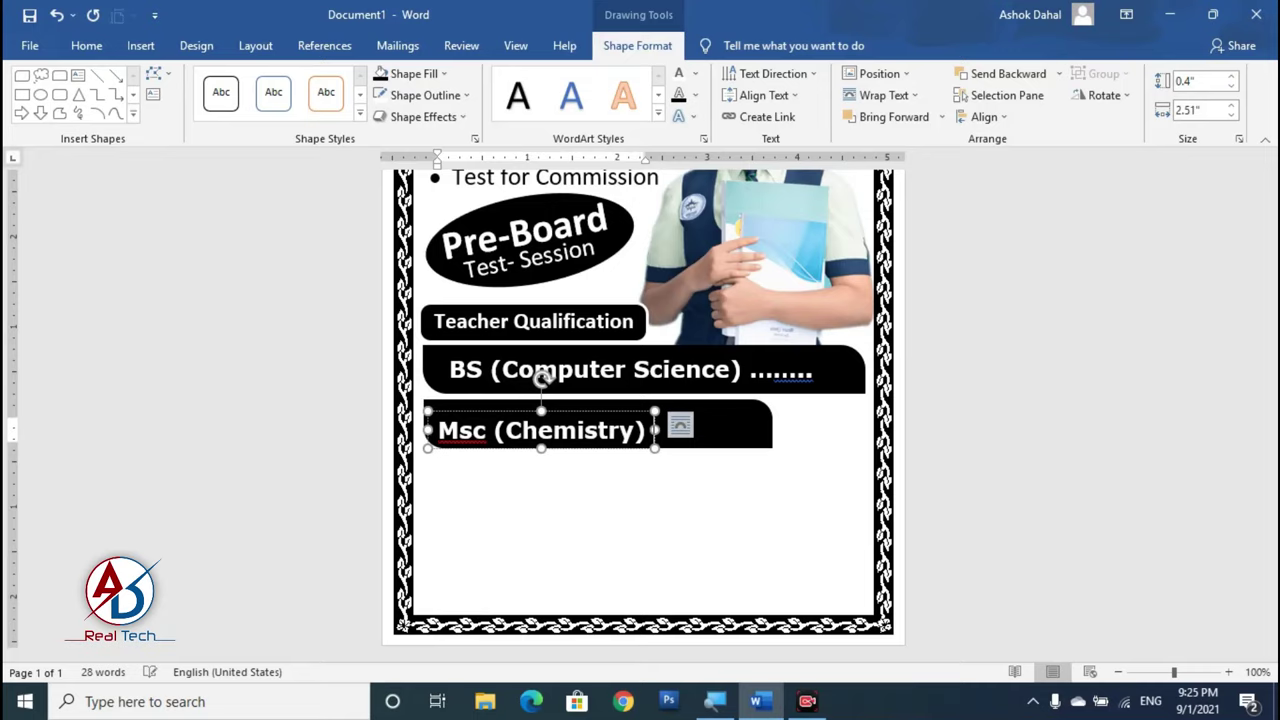
pyautogui.write(' .......')
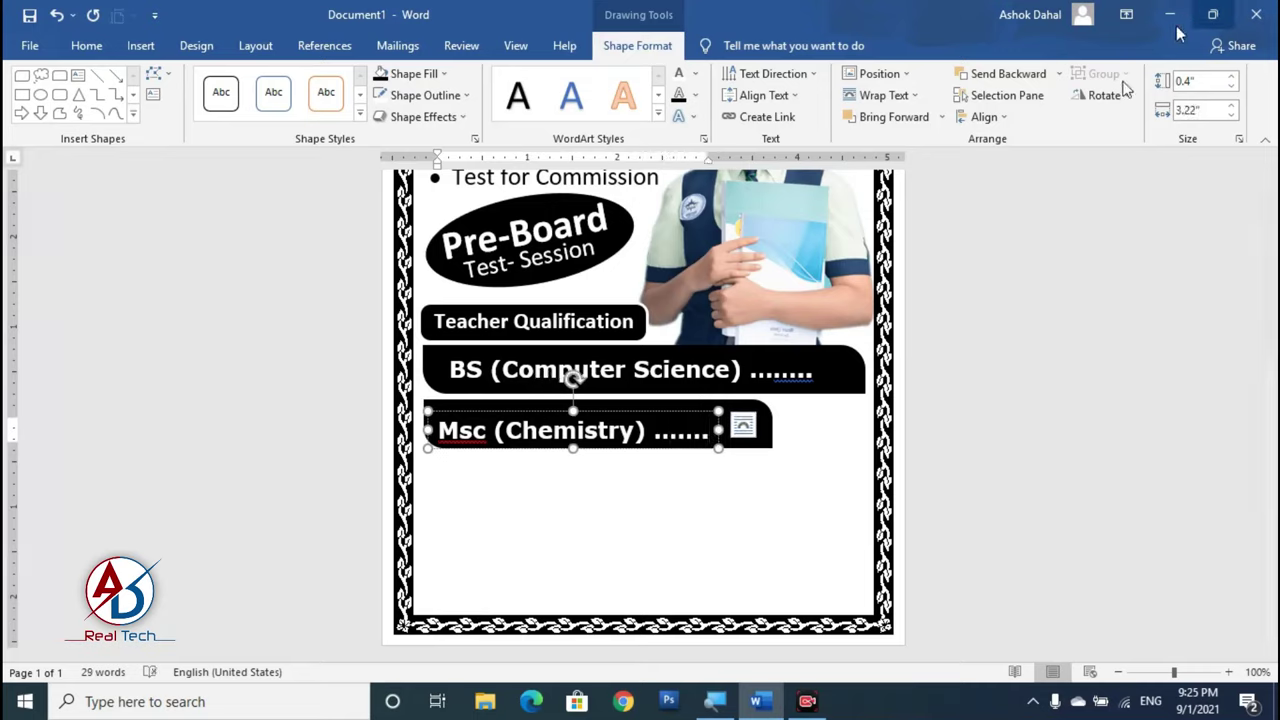
pyautogui.moveTo(648, 413); pyautogui.dragTo(648, 405)
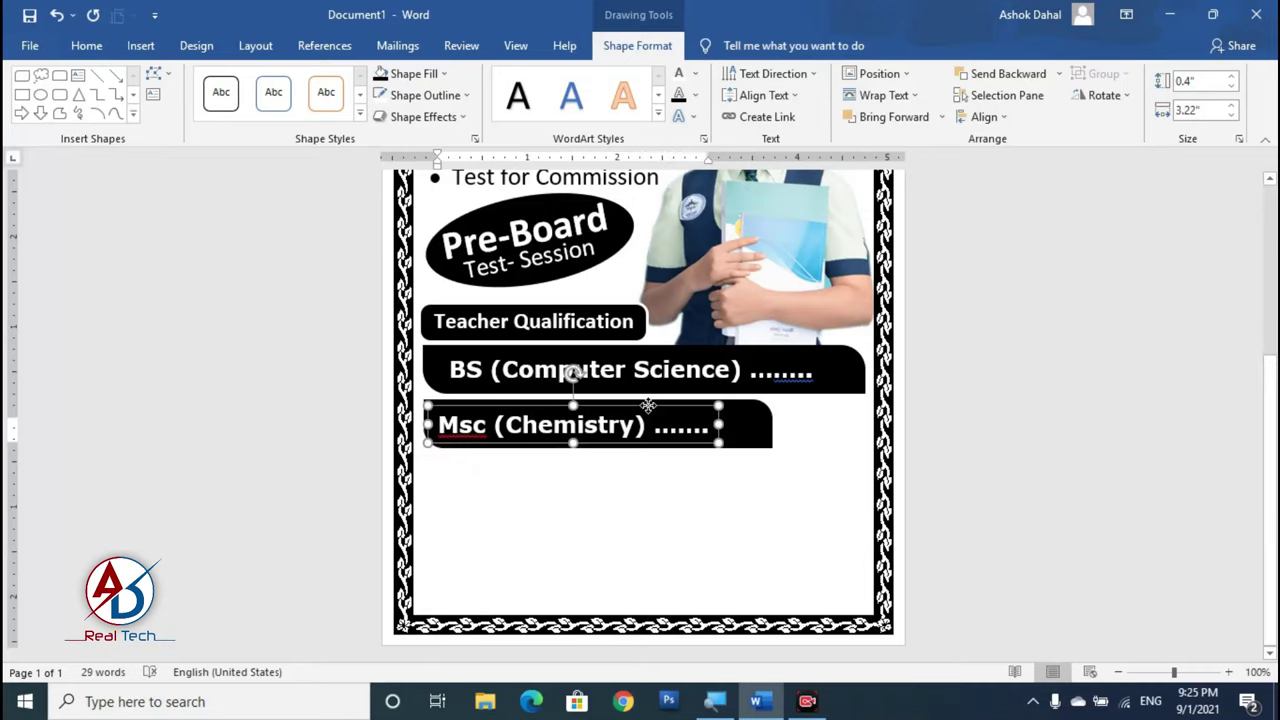
# Enlarge both the BS (Computer Science) and Msc (Chemistry) lines to 20 pt
pyautogui.click(635, 388)
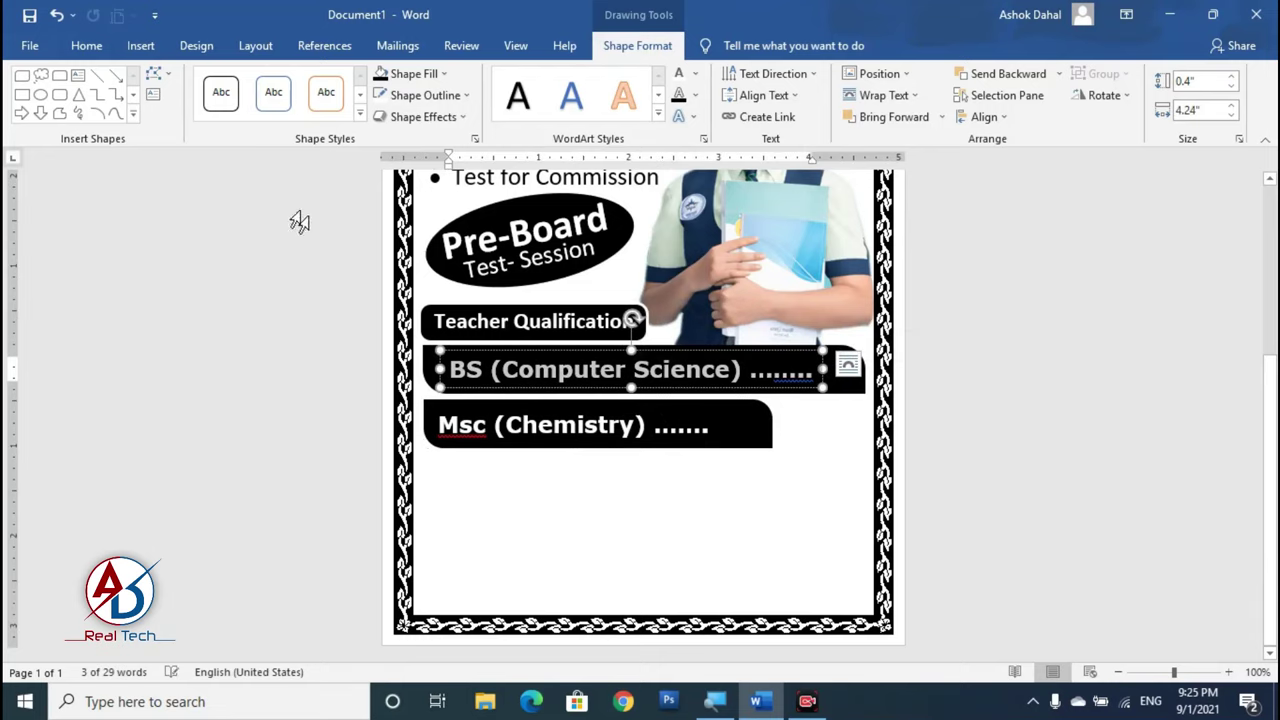
pyautogui.click(86, 45)
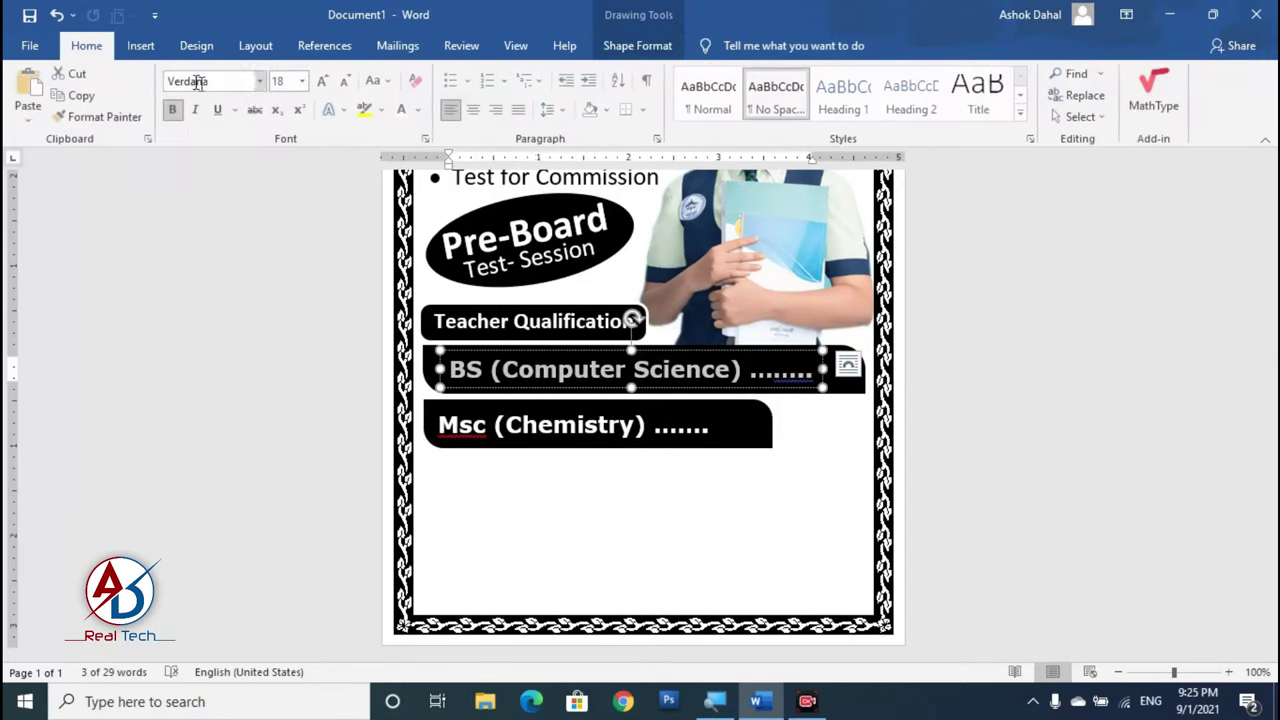
pyautogui.click(324, 82)
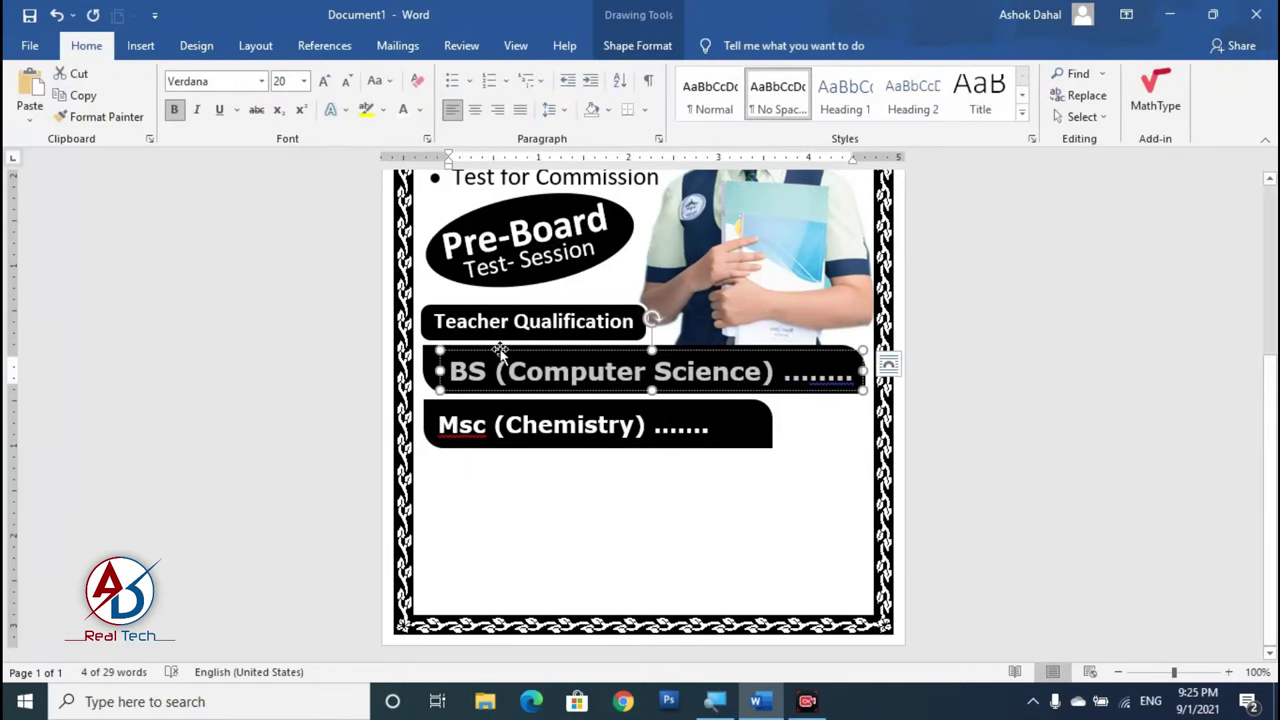
pyautogui.moveTo(500, 350); pyautogui.dragTo(490, 345)
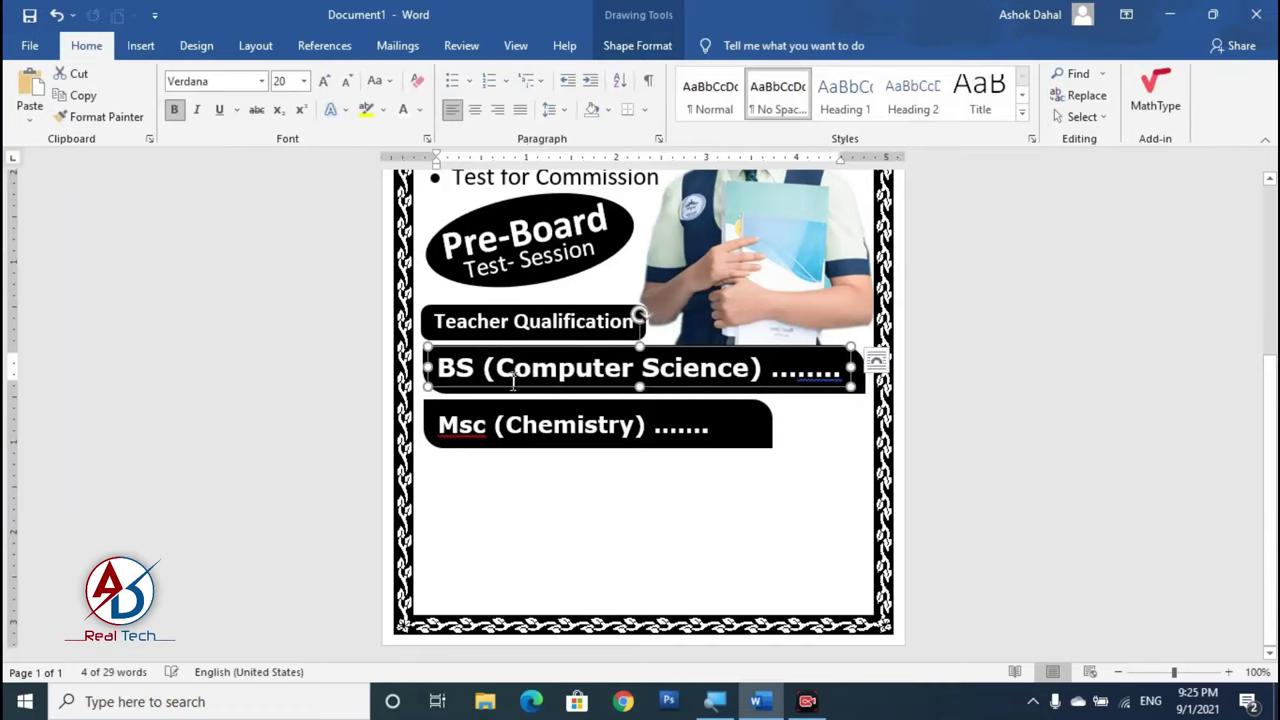
pyautogui.press('Down')
pyautogui.tripleClick(492, 445)
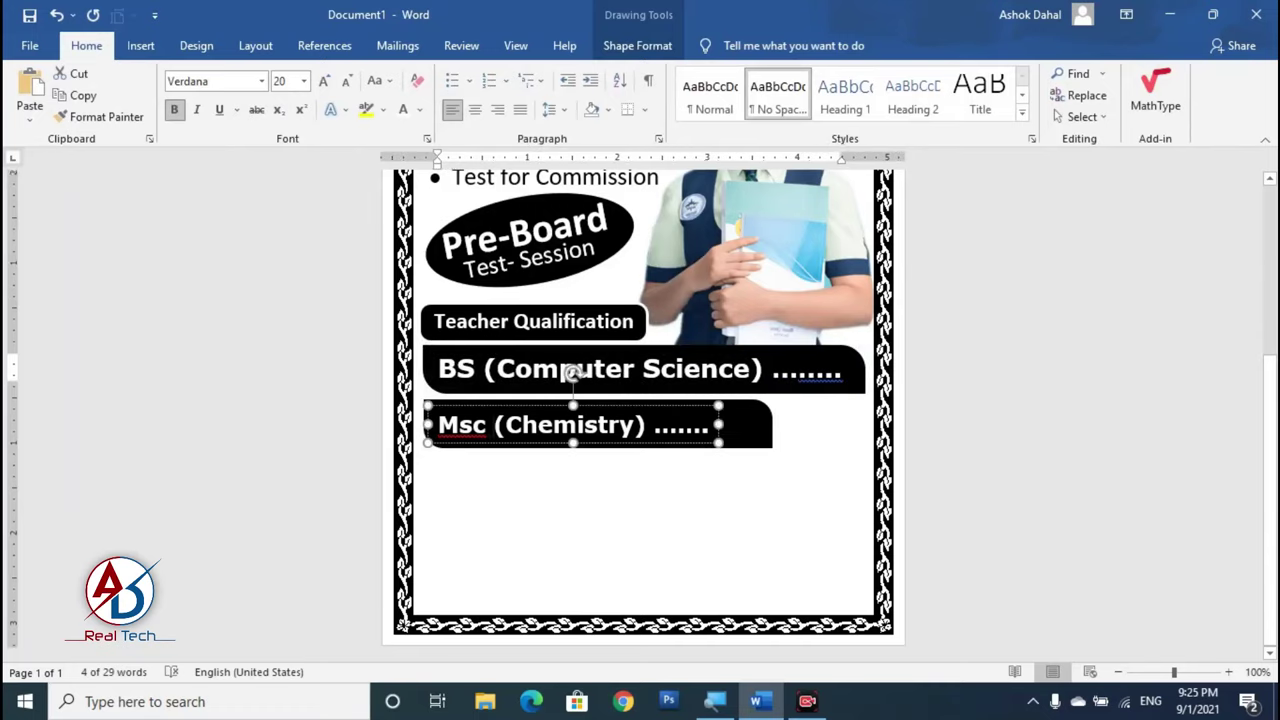
pyautogui.click(323, 82)
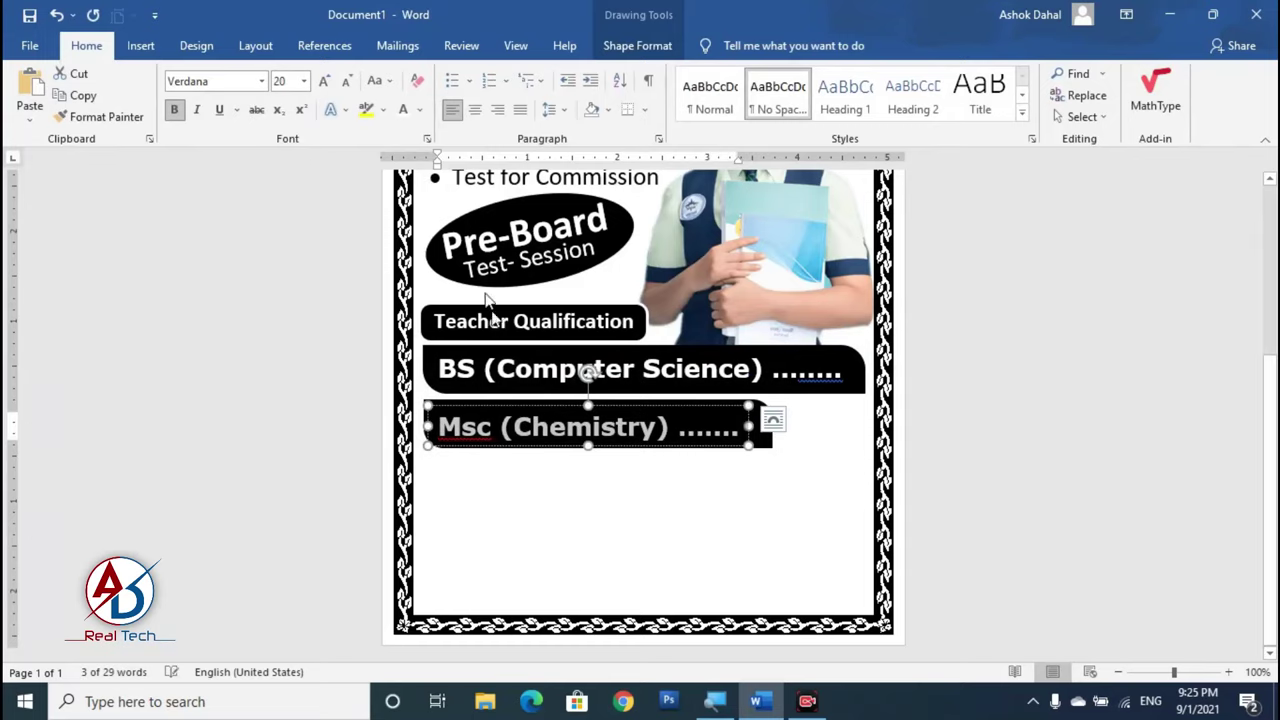
pyautogui.click(610, 408)
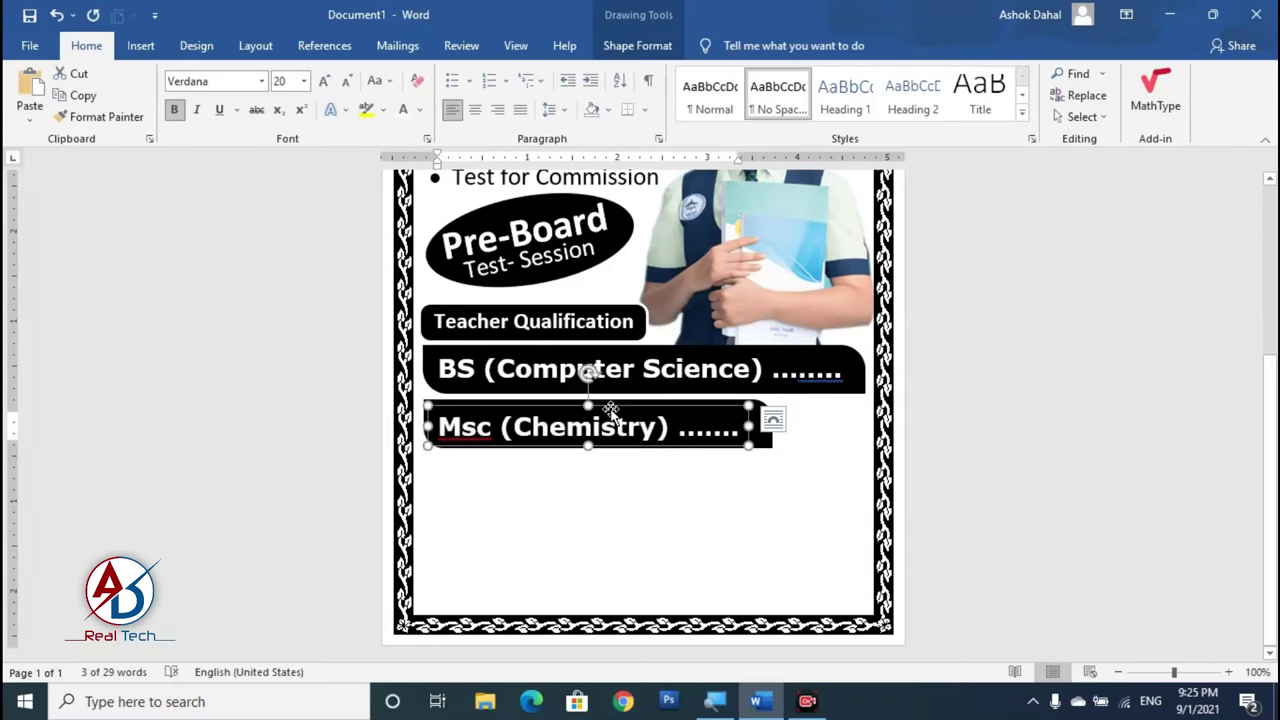
pyautogui.press('Up')
pyautogui.press('Up')
# Select the student photo and try a grayscale (0% saturation) colour from its Color options
pyautogui.click(668, 500)
pyautogui.scroll(3, 668, 500)
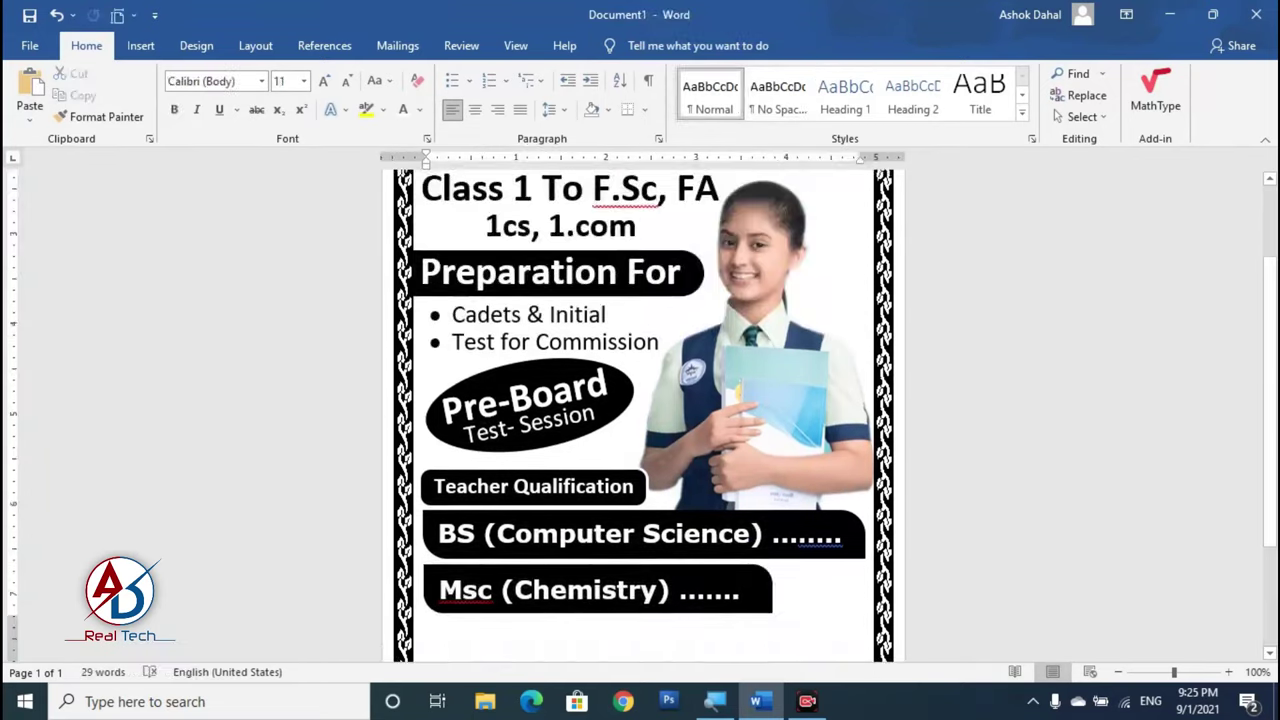
pyautogui.scroll(-3, 668, 500)
pyautogui.keyDown('ctrl'); pyautogui.scroll(-6, 668, 500); pyautogui.keyUp('ctrl')
pyautogui.keyDown('ctrl'); pyautogui.scroll(1, 889, 340); pyautogui.keyUp('ctrl')
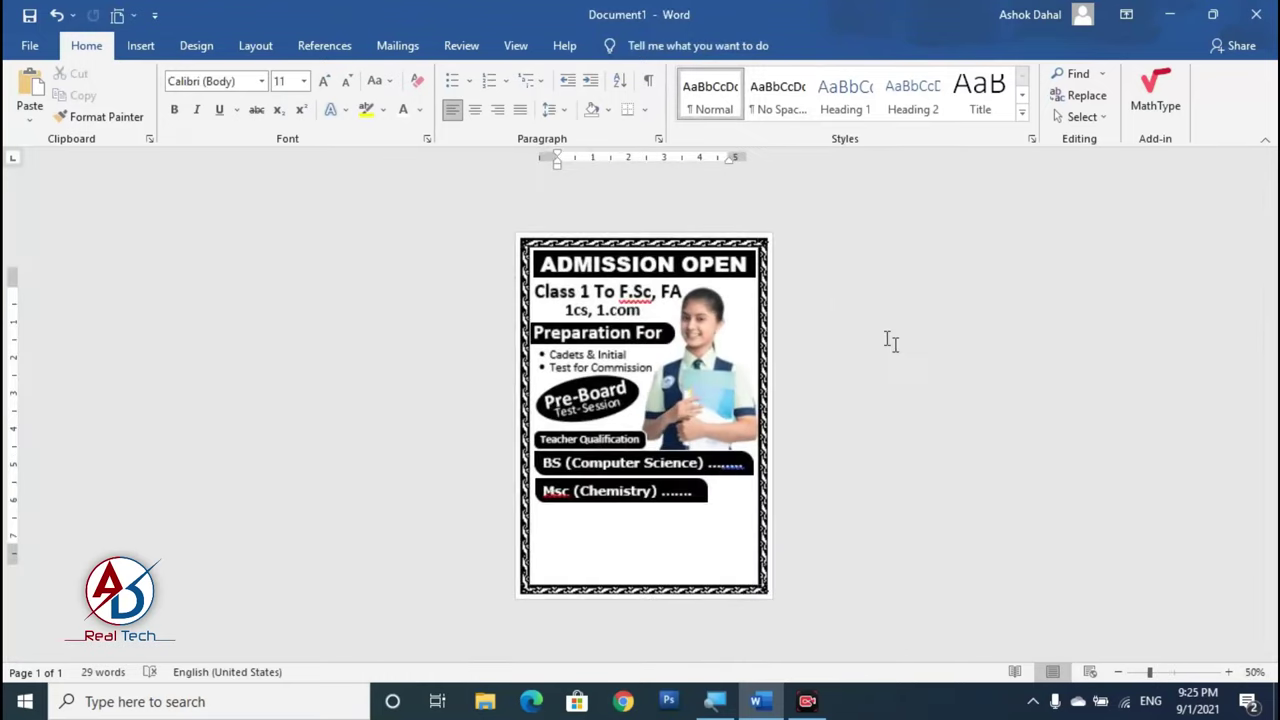
pyautogui.keyDown('ctrl'); pyautogui.scroll(-2, 889, 340); pyautogui.keyUp('ctrl')
pyautogui.keyDown('ctrl'); pyautogui.scroll(2, 814, 480); pyautogui.keyUp('ctrl')
pyautogui.click(703, 390)
pyautogui.keyDown('ctrl'); pyautogui.scroll(4, 703, 390); pyautogui.keyUp('ctrl')
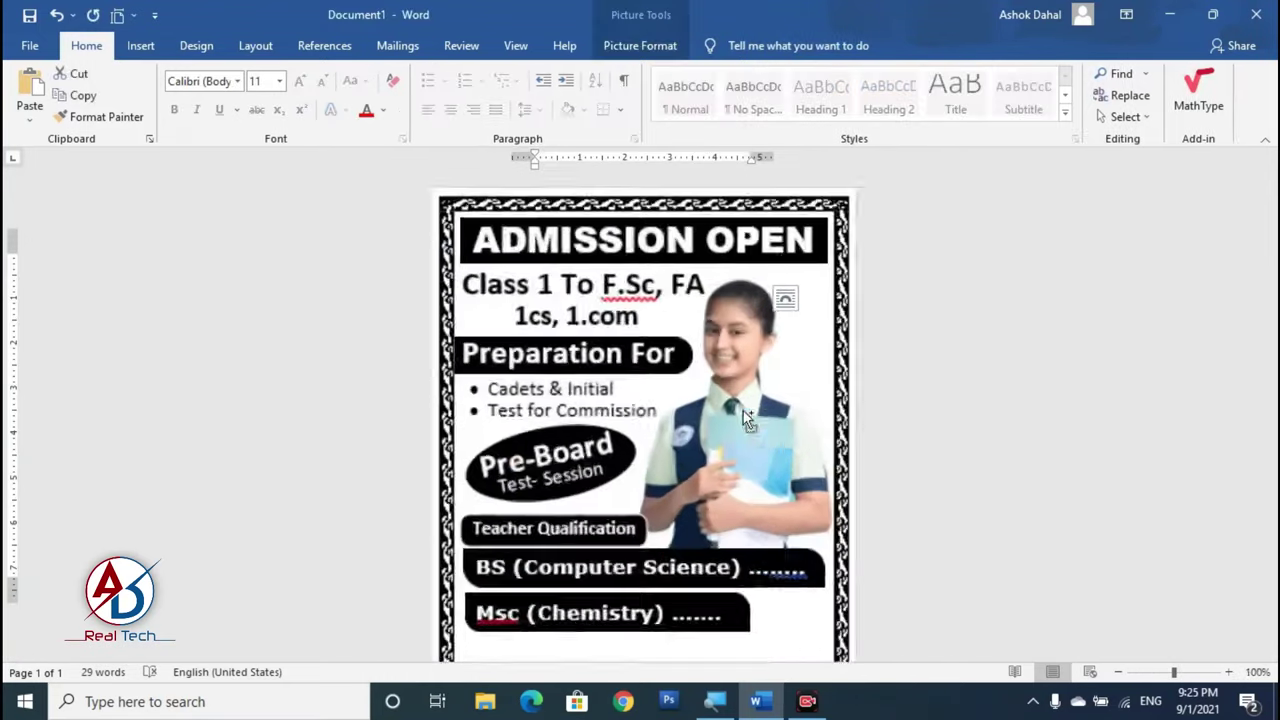
pyautogui.keyDown('ctrl'); pyautogui.scroll(1, 703, 390); pyautogui.keyUp('ctrl')
pyautogui.click(645, 46)
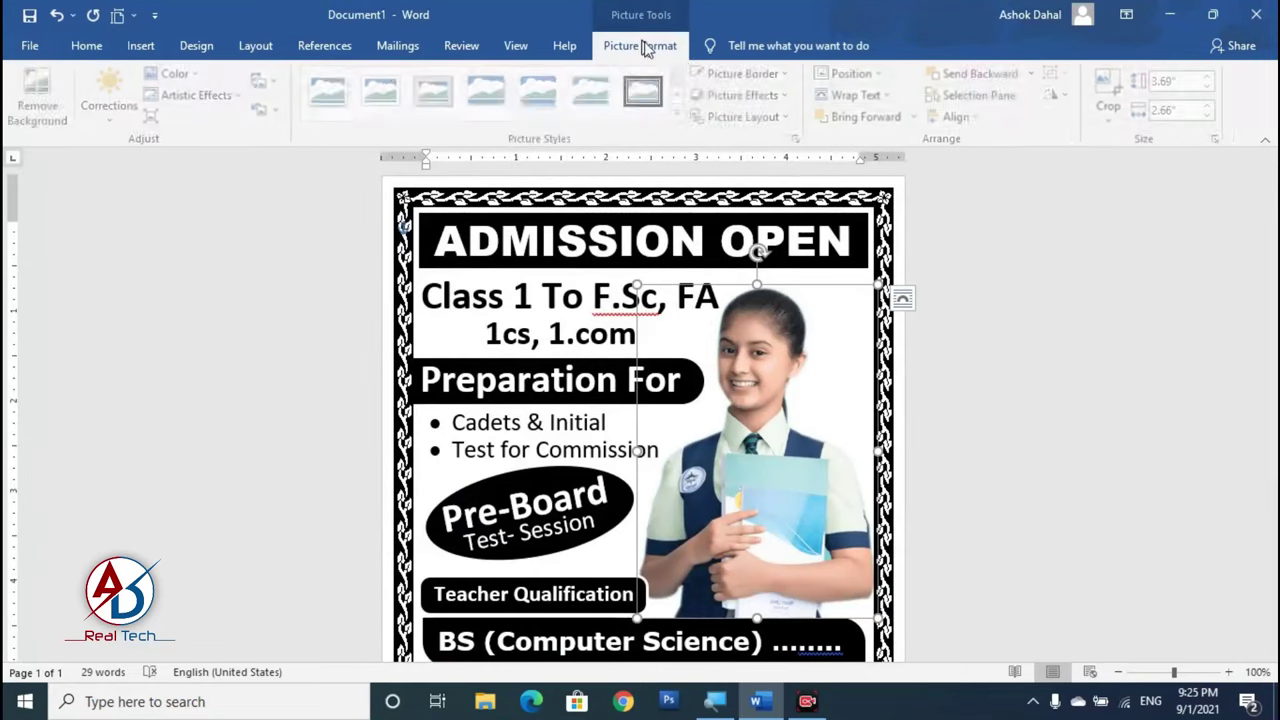
pyautogui.click(180, 78)
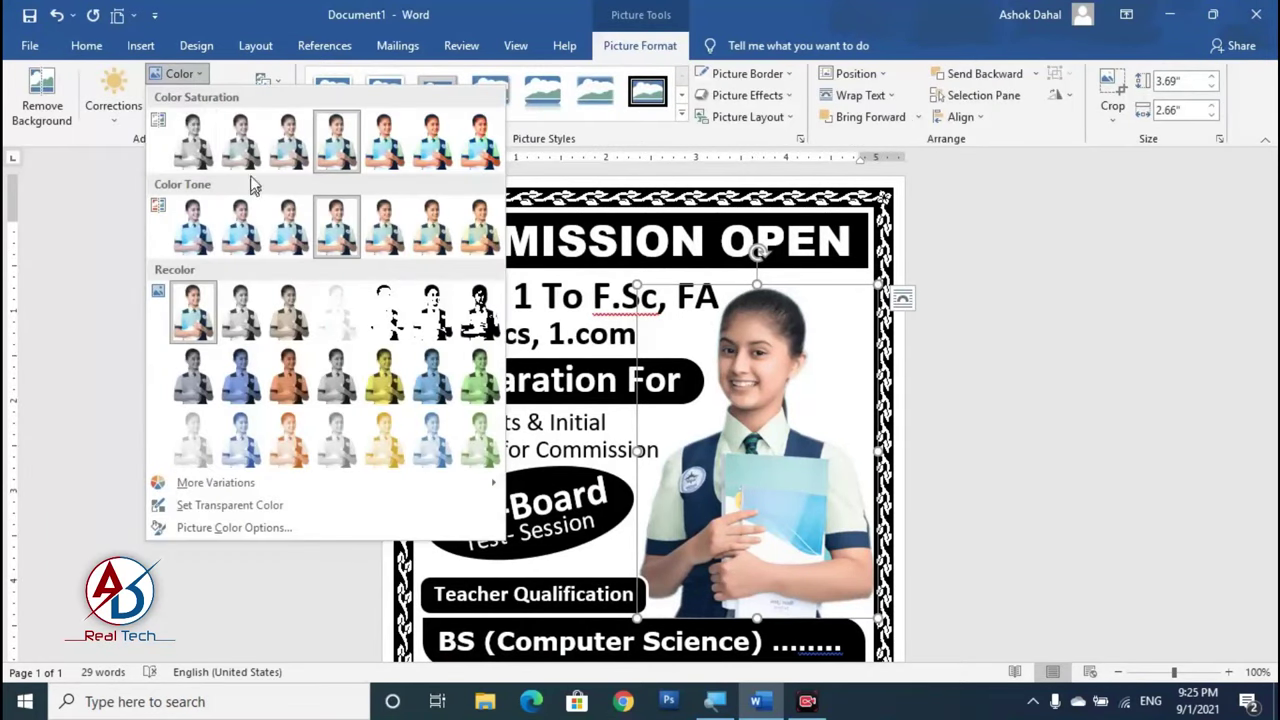
pyautogui.click(197, 152)
pyautogui.click(187, 101)
pyautogui.click(189, 103)
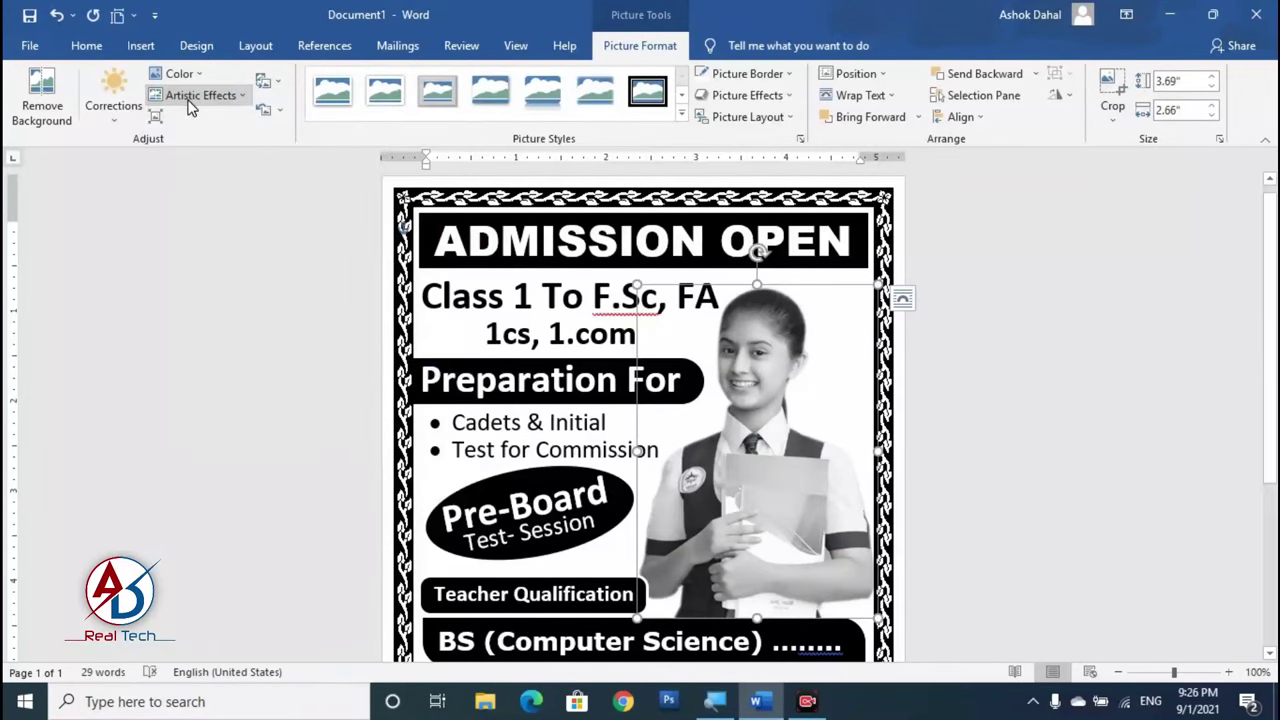
# Apply Sharpen: 50% to the student photo and review the poster
pyautogui.click(113, 95)
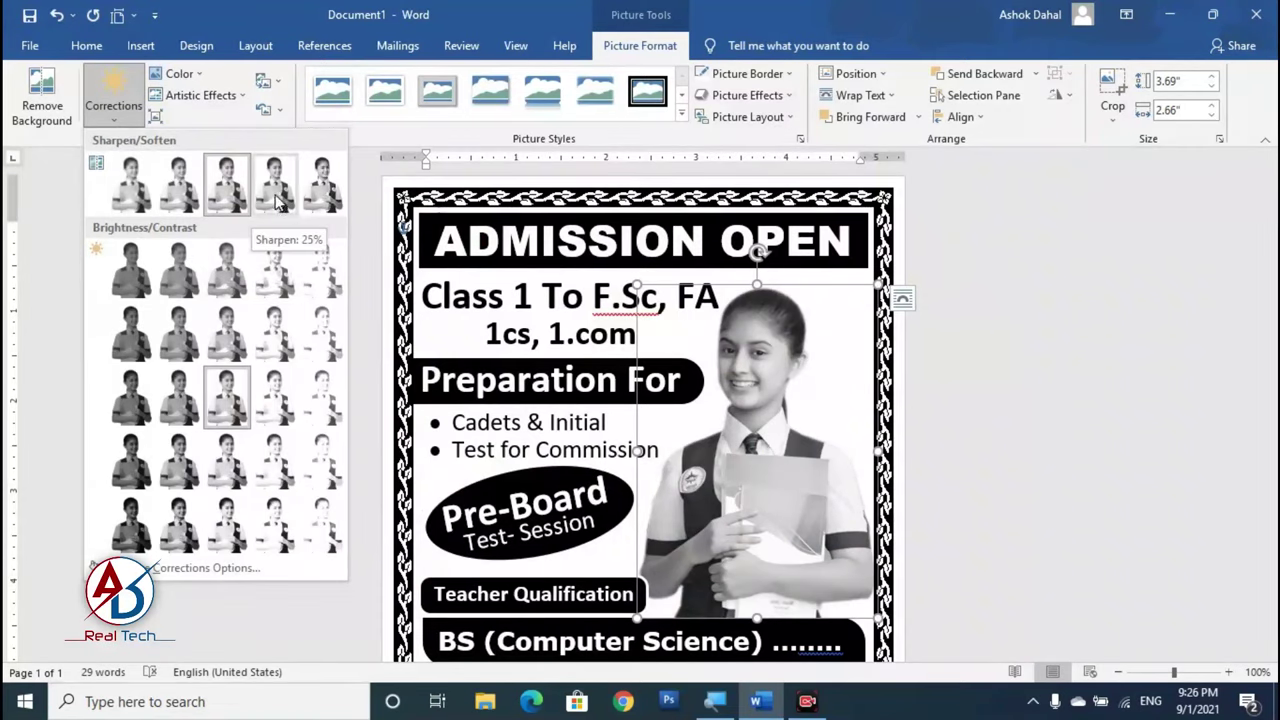
pyautogui.click(318, 200)
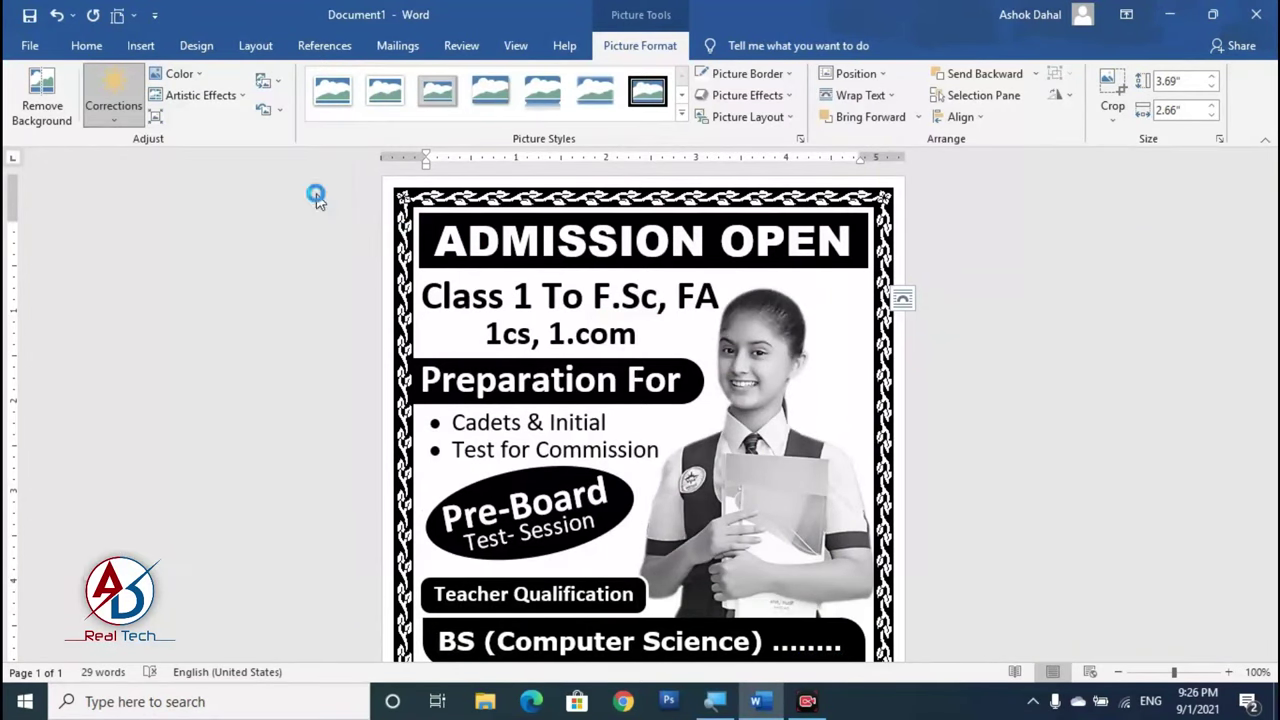
pyautogui.click(877, 457)
pyautogui.scroll(-2, 877, 457)
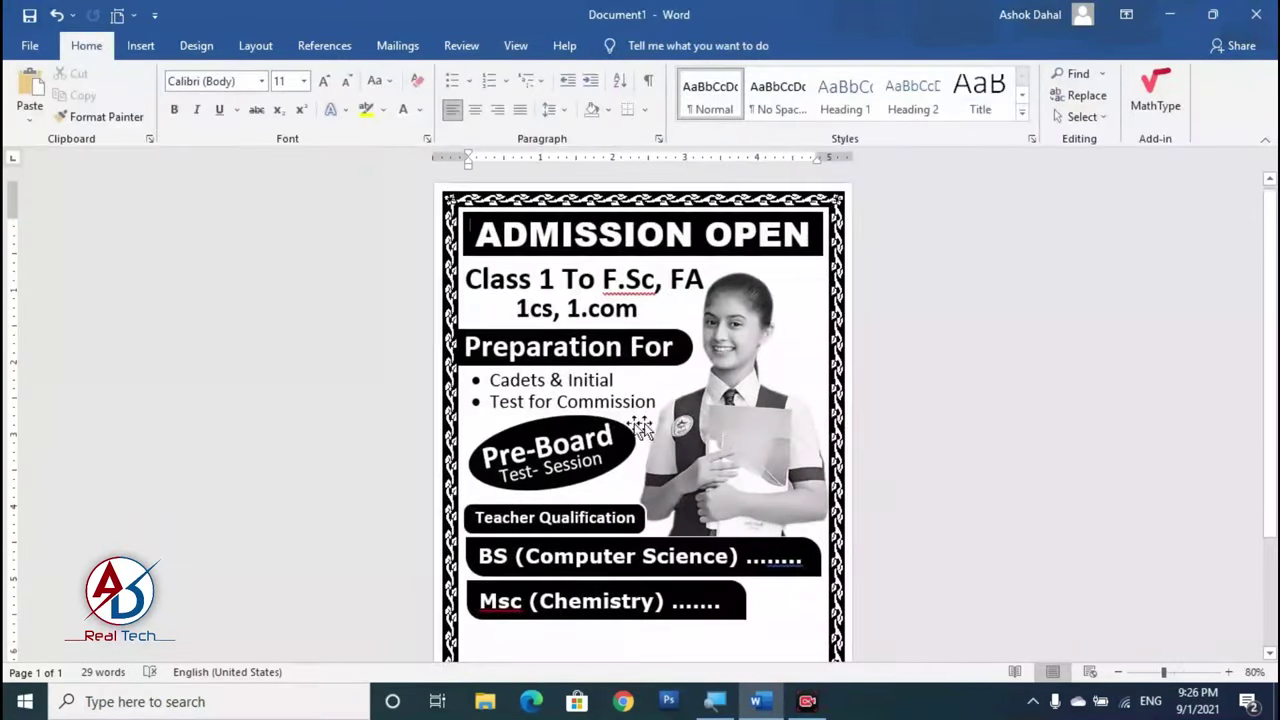
pyautogui.scroll(-1, 768, 445)
pyautogui.scroll(-1, 591, 486)
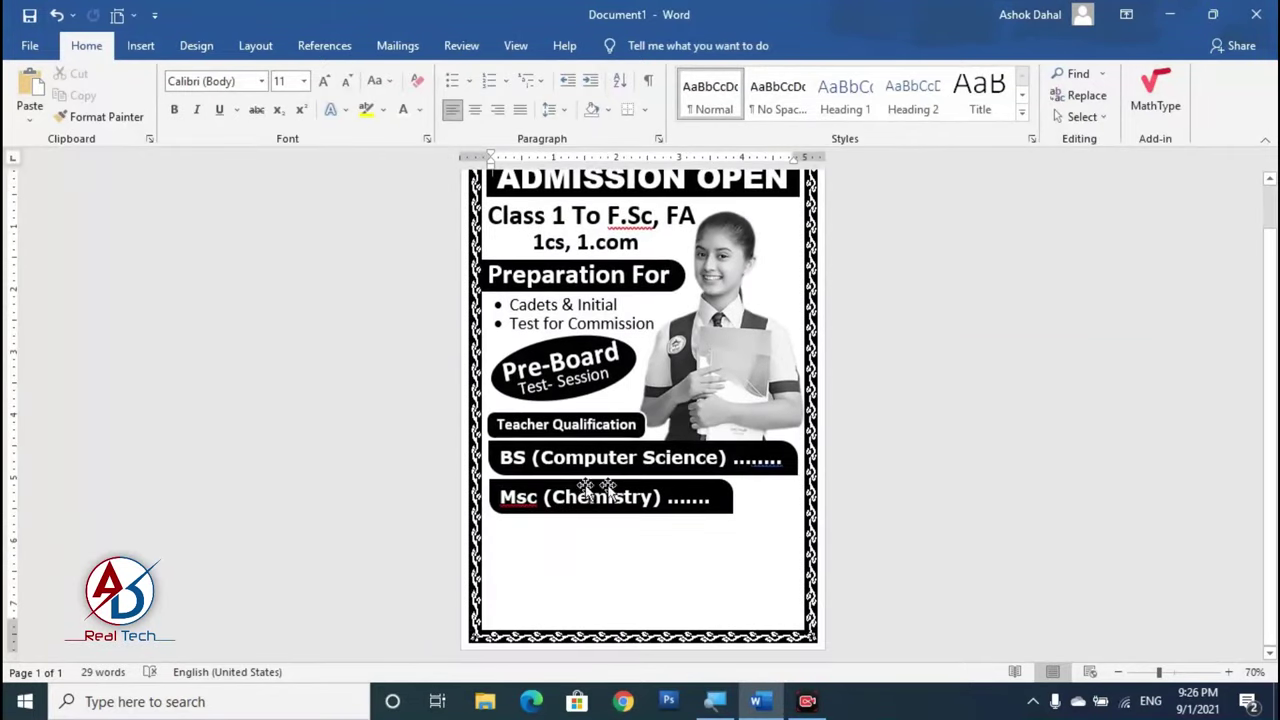
pyautogui.scroll(1, 591, 486)
pyautogui.scroll(2, 553, 643)
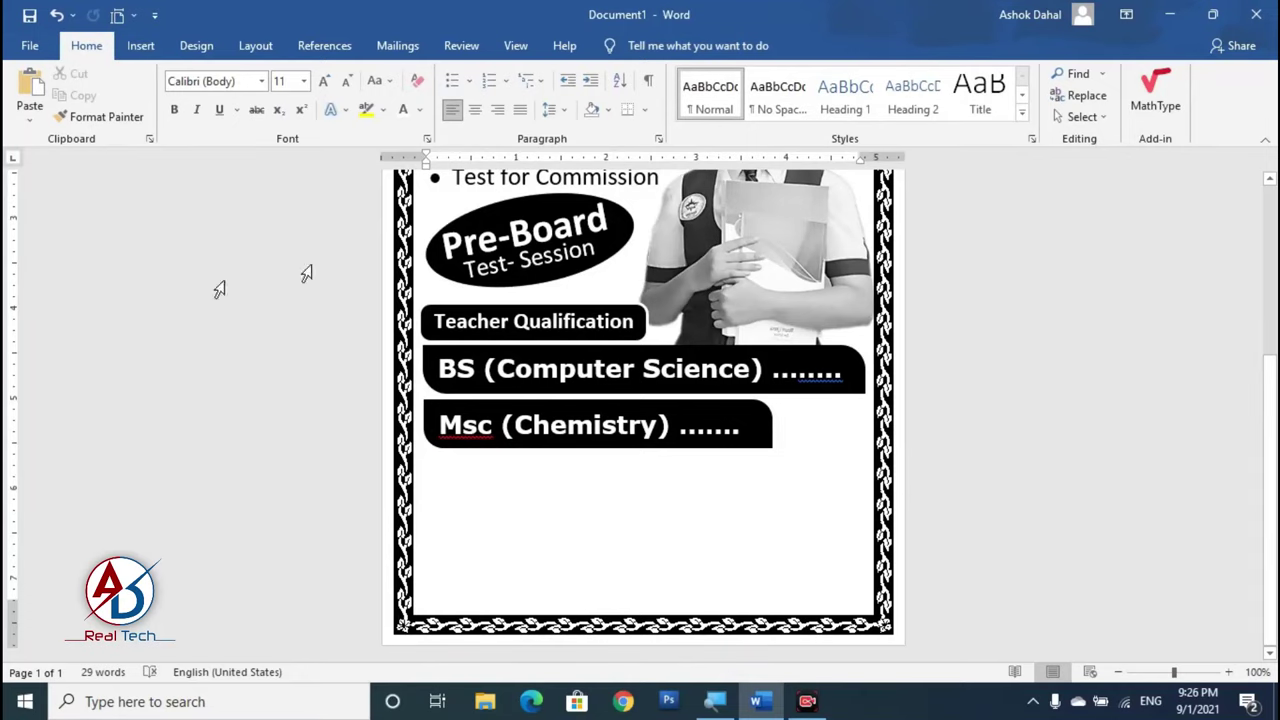
pyautogui.click(140, 46)
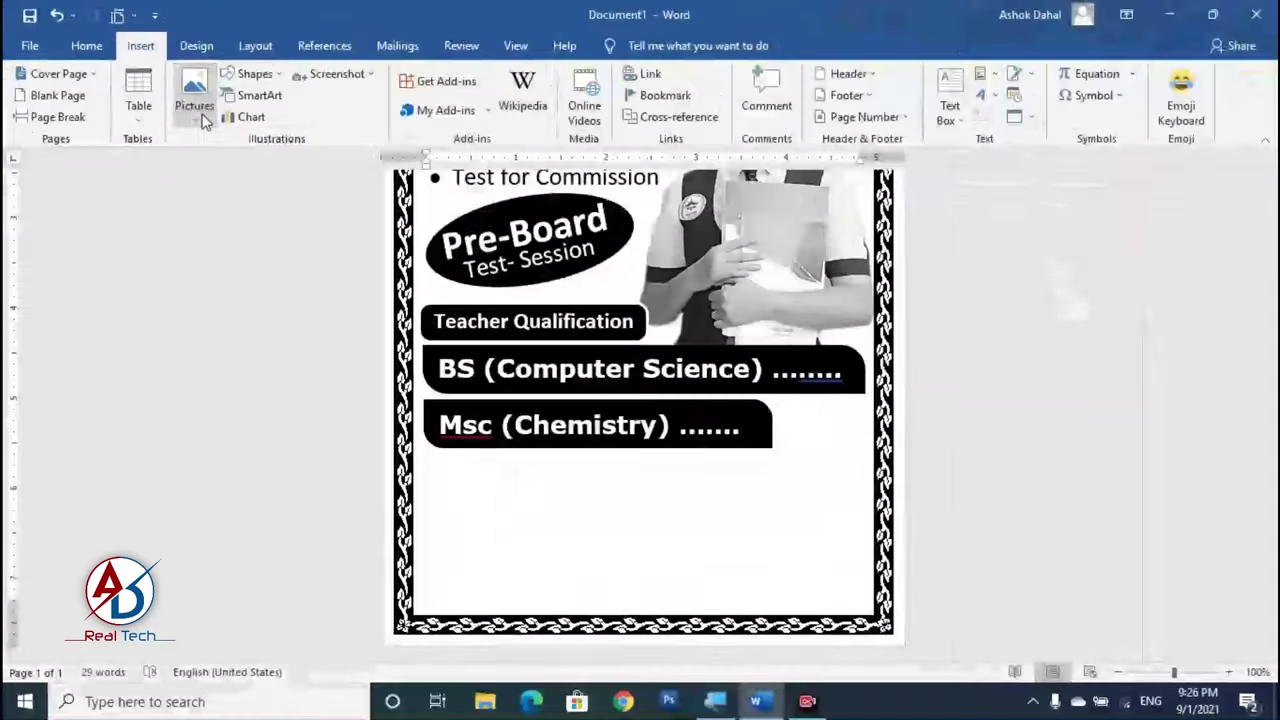
# Insert the 'logo School' picture from the Desktop through Pictures > This Device
pyautogui.click(205, 120)
pyautogui.click(240, 165)
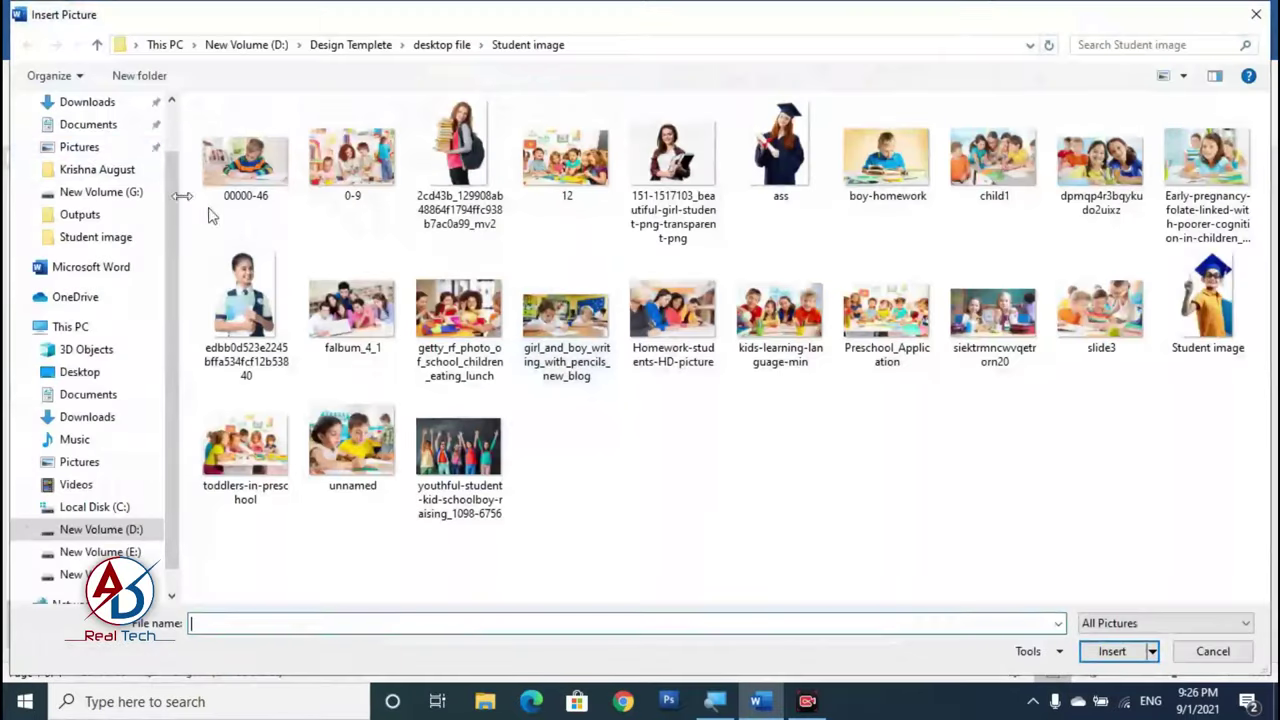
pyautogui.click(80, 372)
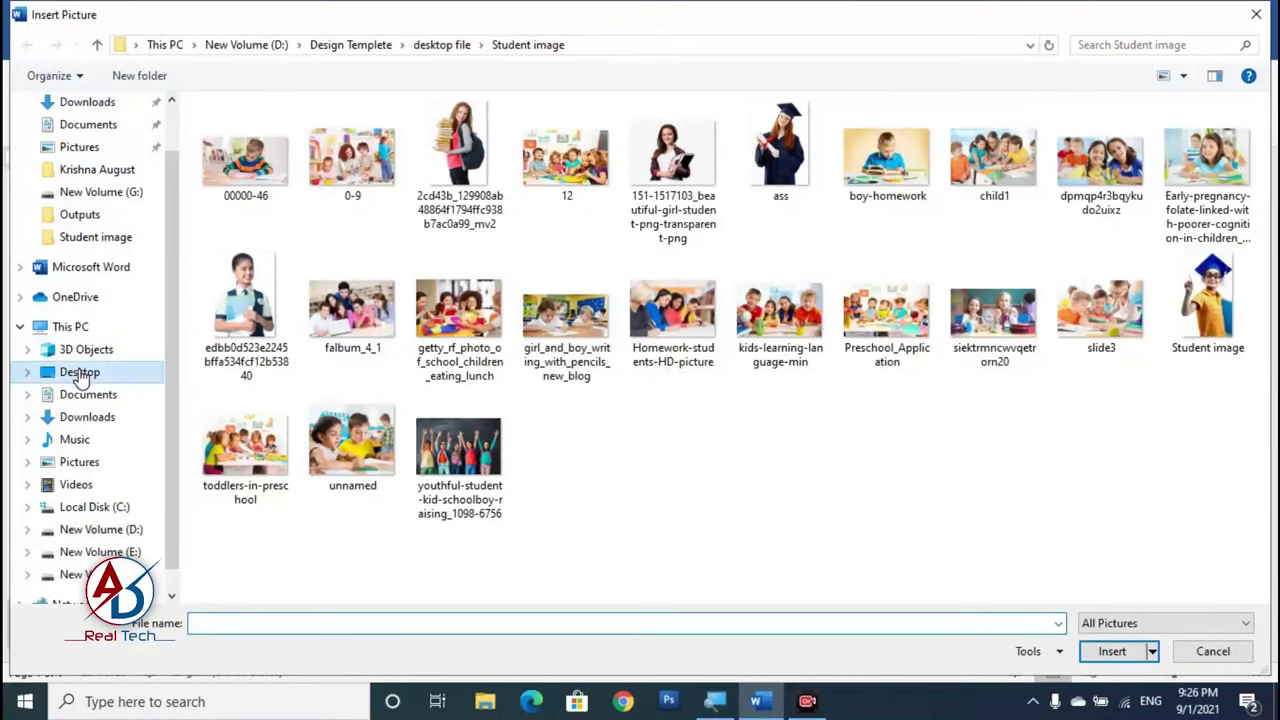
pyautogui.click(445, 268)
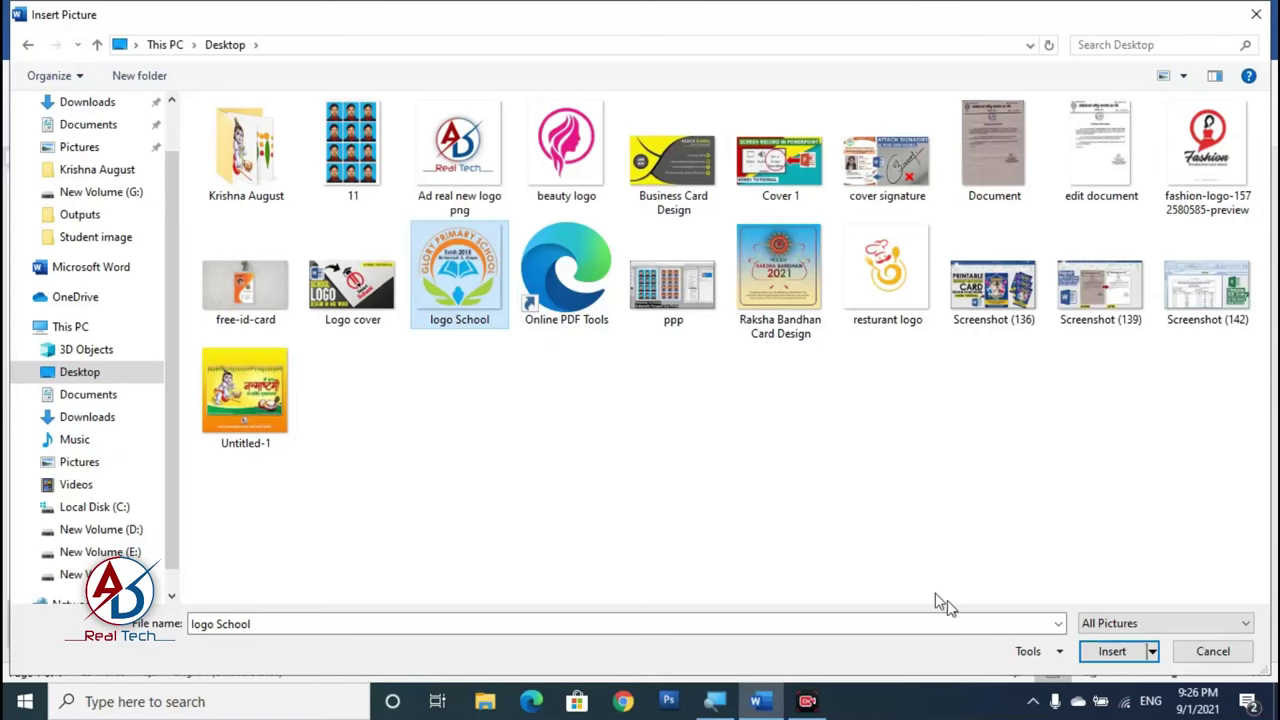
pyautogui.click(1110, 651)
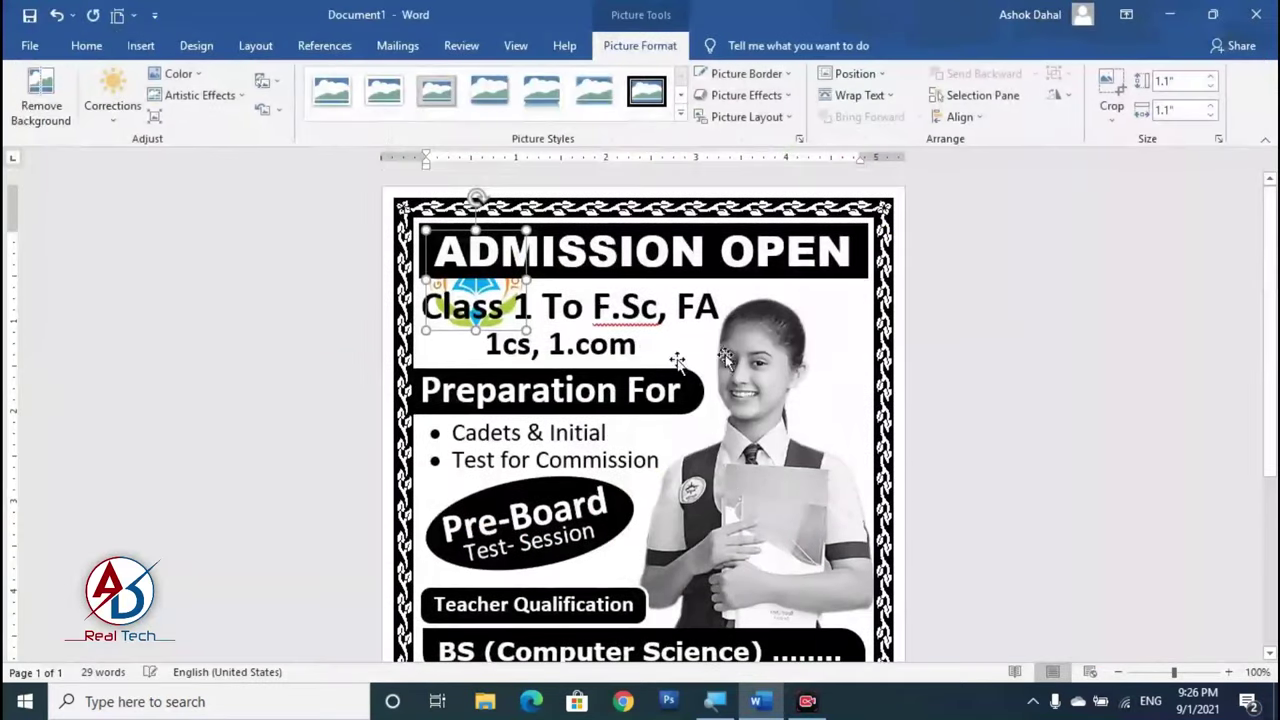
# Set the logo to In Front of Text and recolour it black and white
pyautogui.click(860, 95)
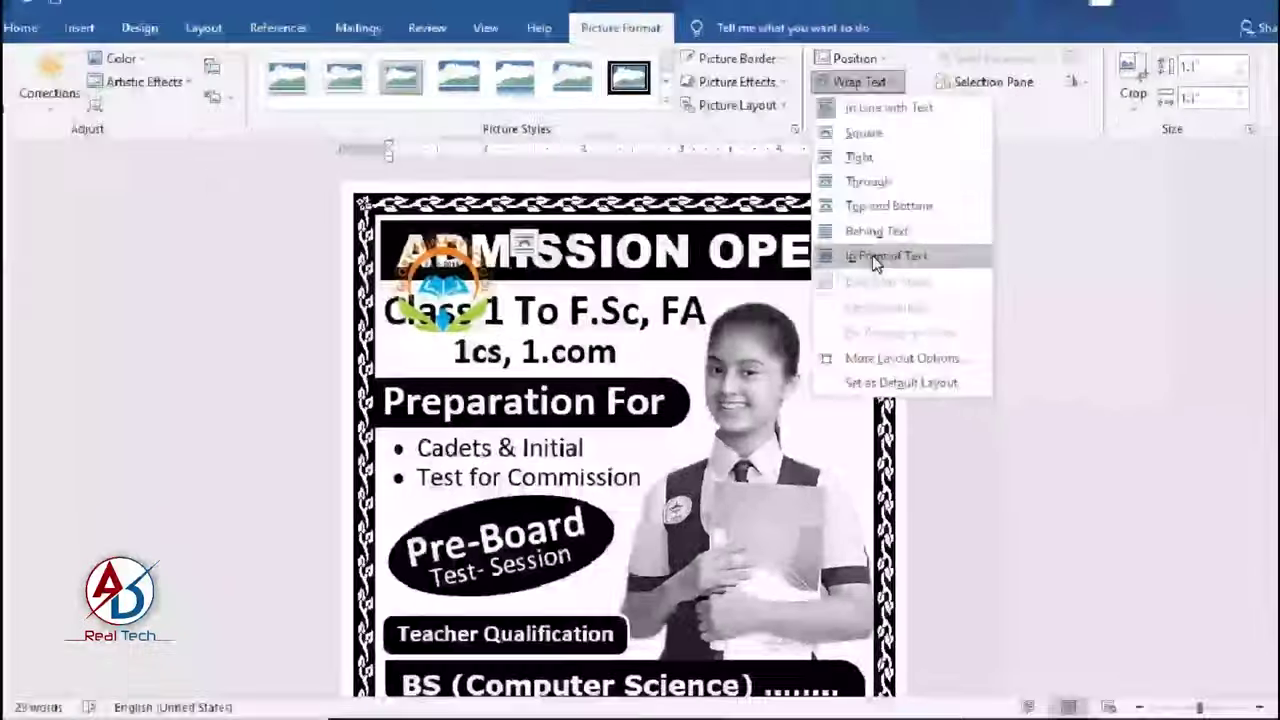
pyautogui.click(872, 255)
pyautogui.click(178, 73)
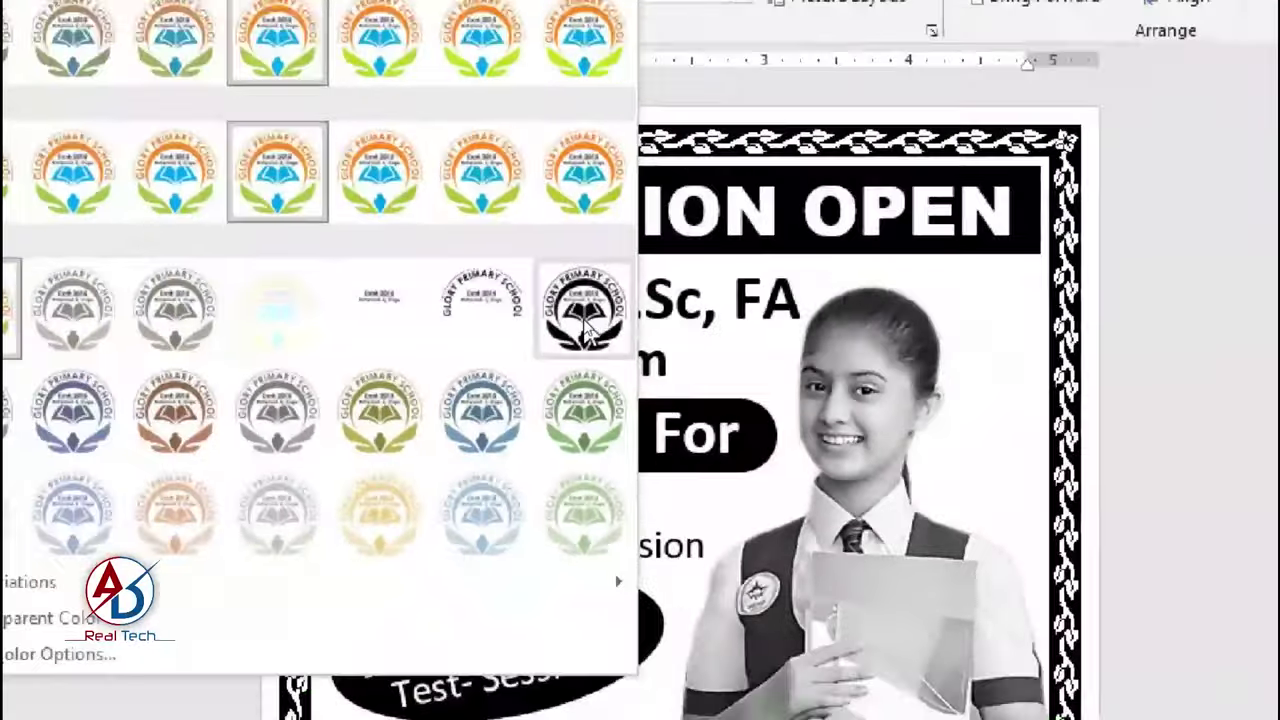
pyautogui.click(583, 315)
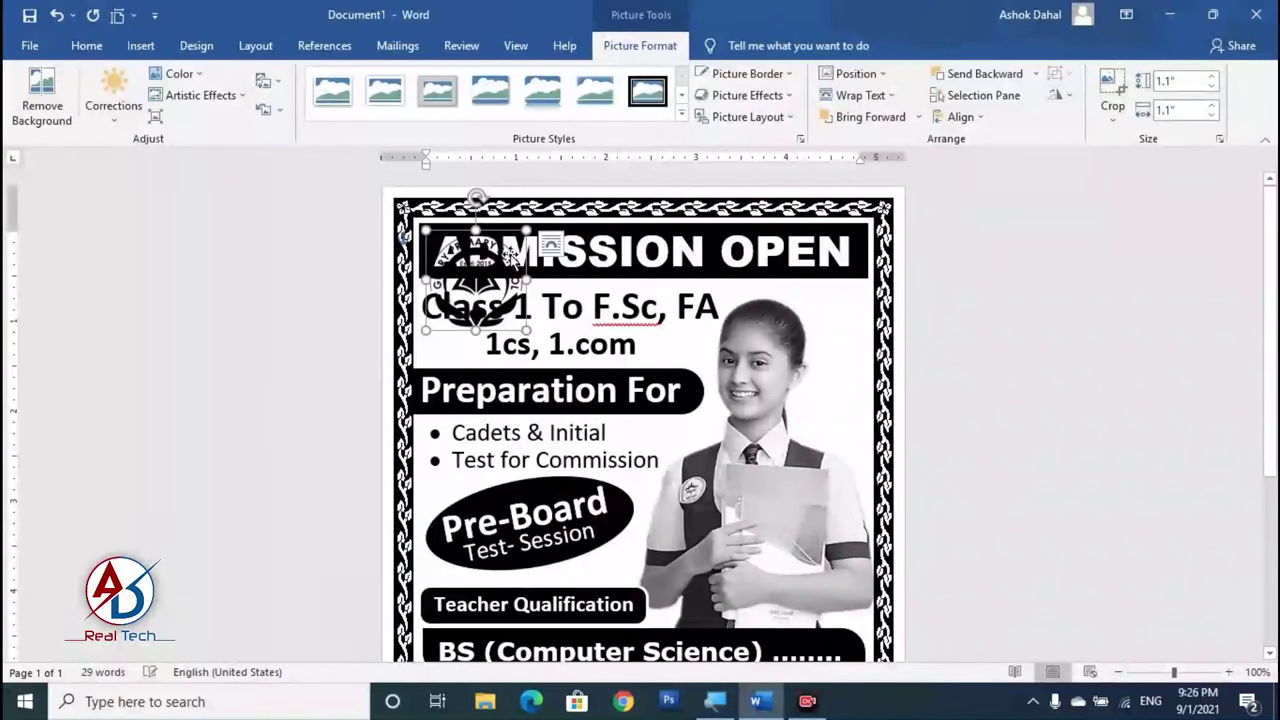
# Shrink the logo to 0.88" and centre it just below the Msc (Chemistry) bar
pyautogui.moveTo(497, 228); pyautogui.dragTo(586, 457)
pyautogui.scroll(-5, 586, 457)
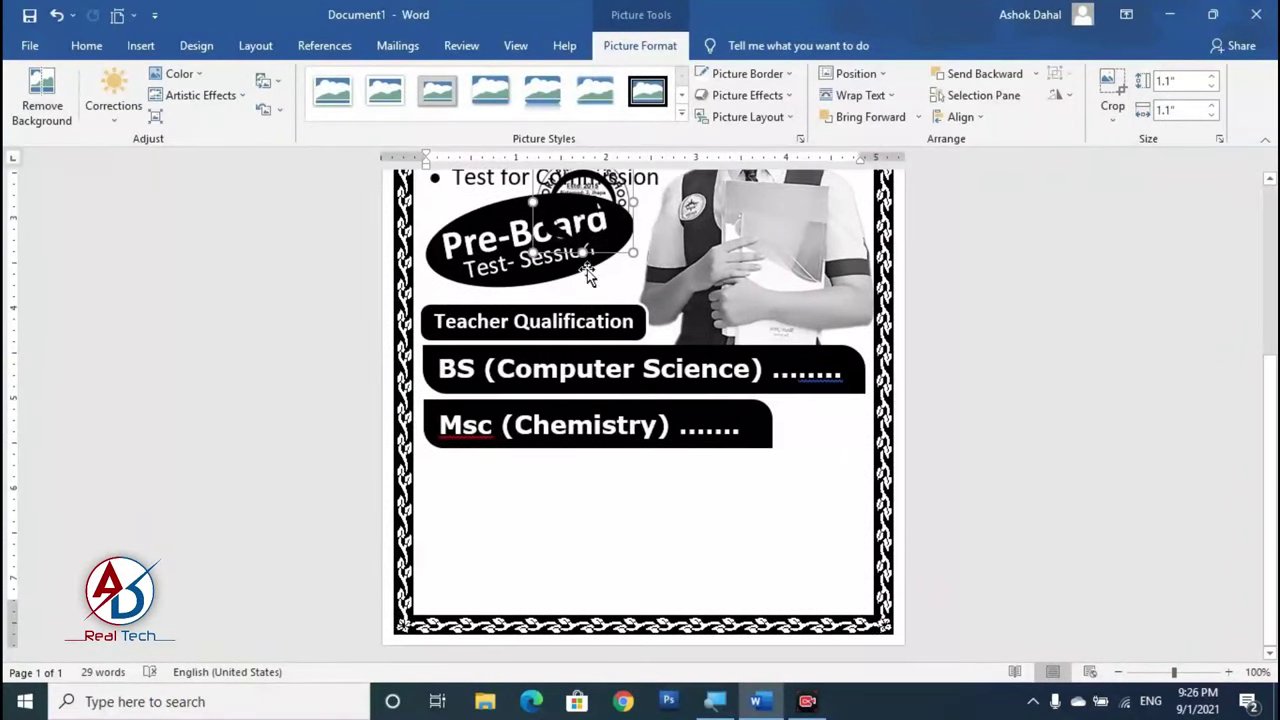
pyautogui.moveTo(604, 258); pyautogui.dragTo(665, 565)
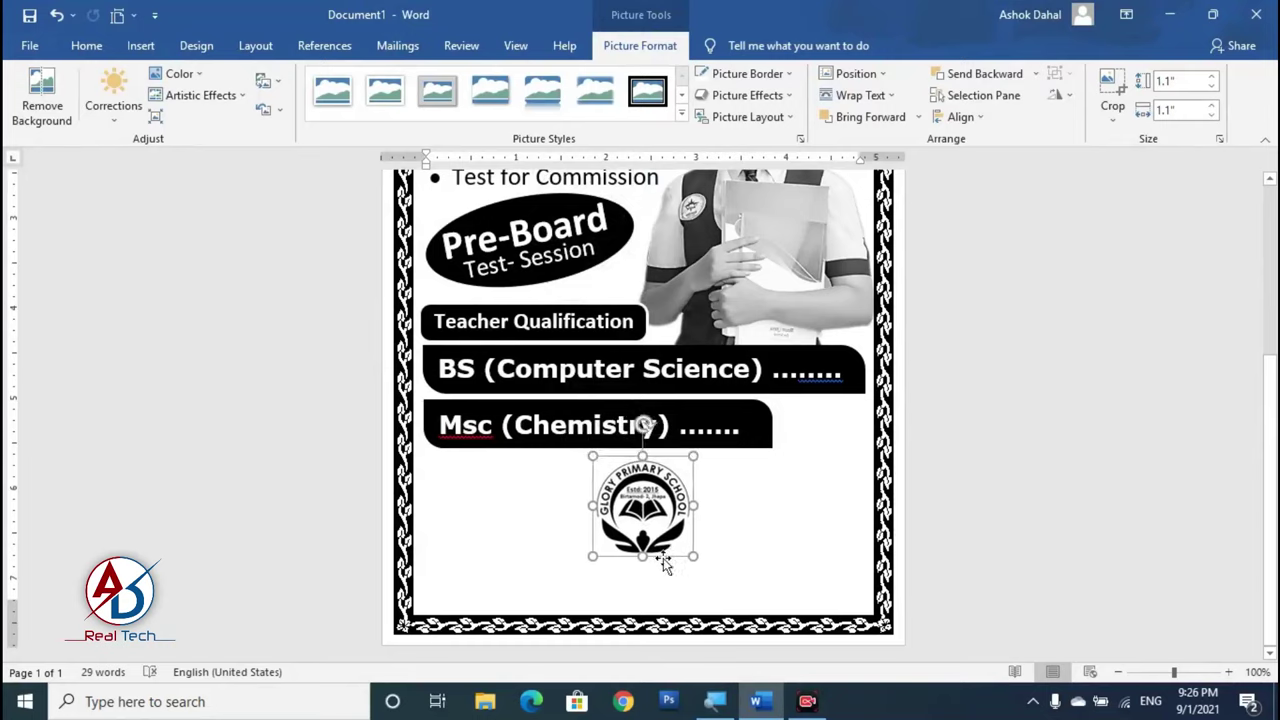
pyautogui.moveTo(693, 457); pyautogui.dragTo(668, 464)
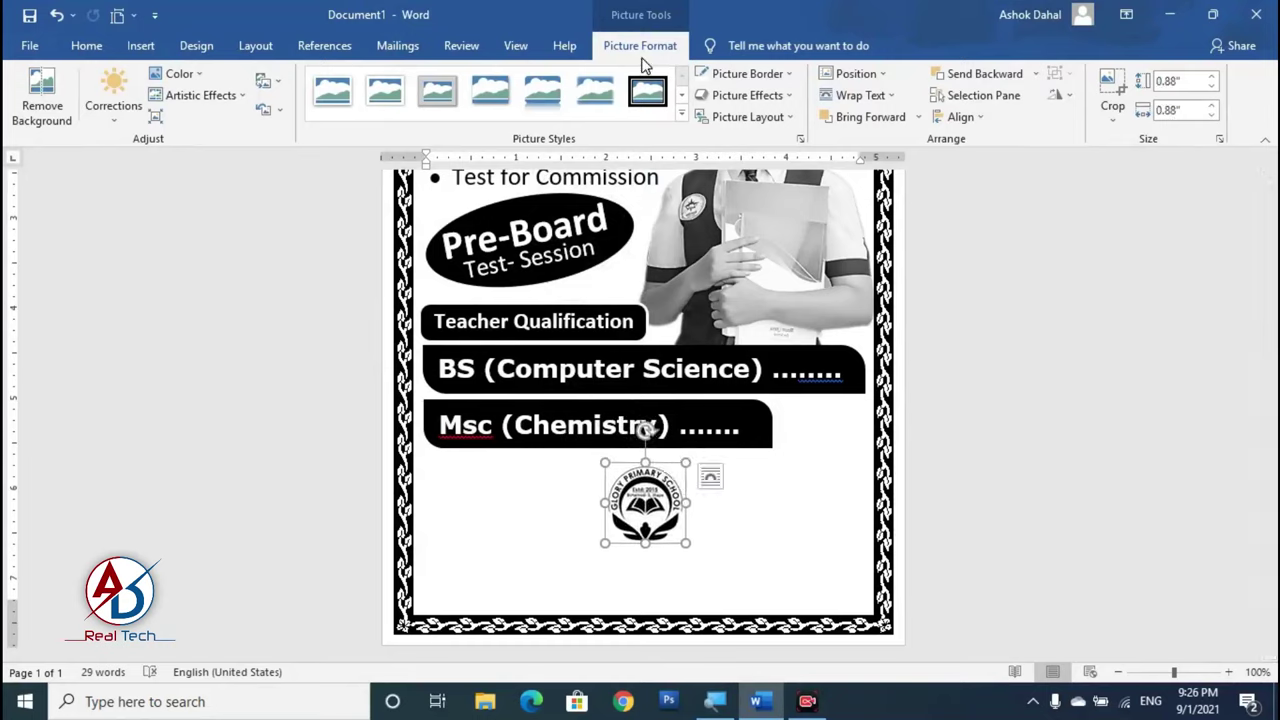
pyautogui.click(975, 118)
pyautogui.click(990, 165)
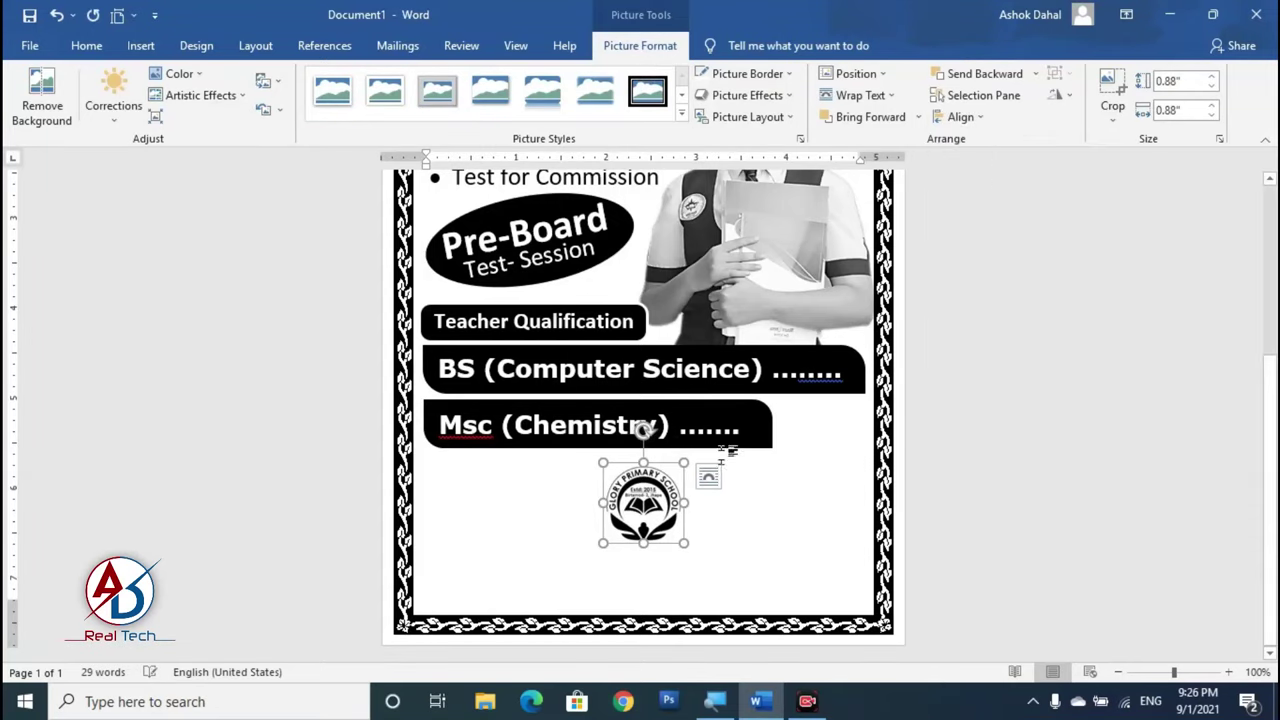
pyautogui.moveTo(665, 462); pyautogui.dragTo(665, 449)
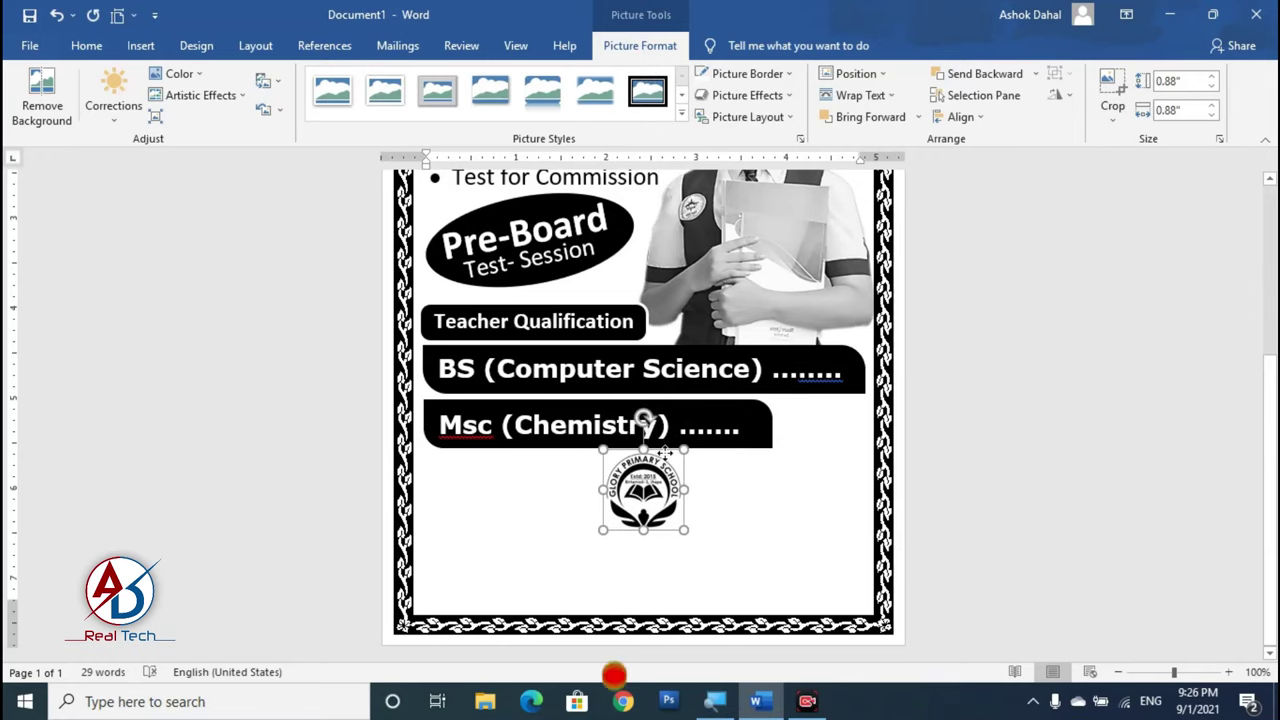
pyautogui.click(666, 550)
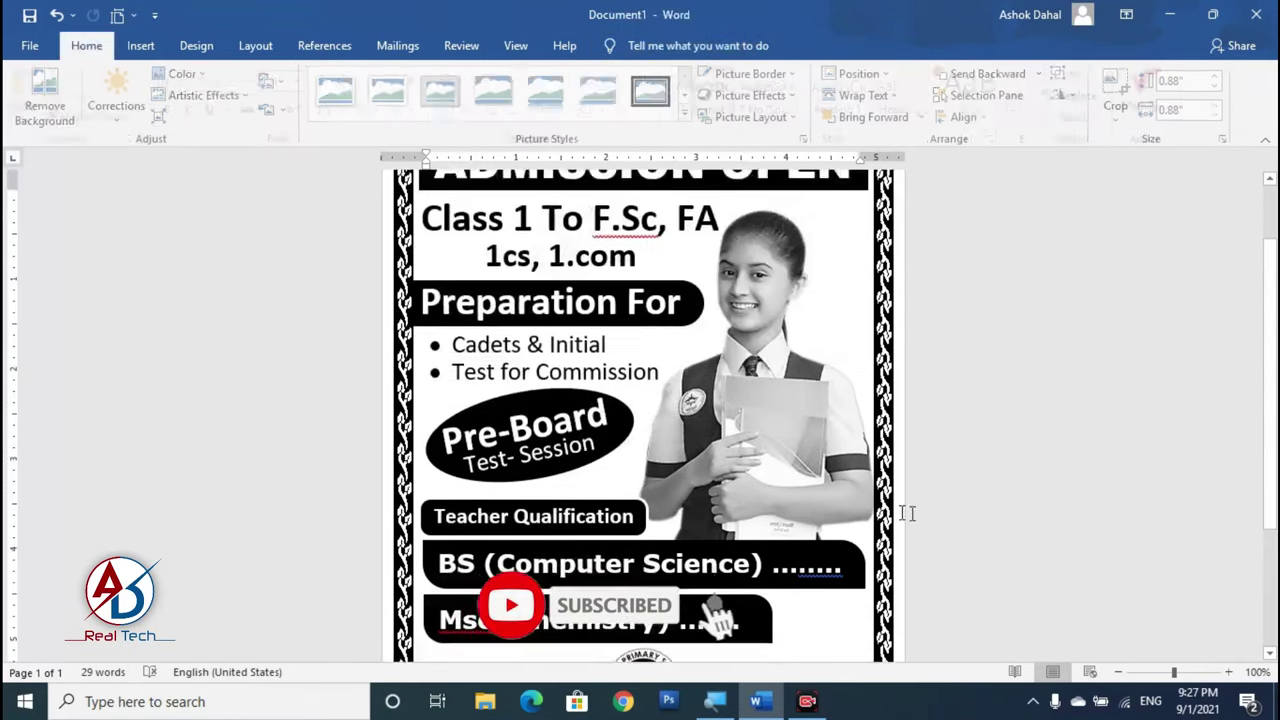
pyautogui.scroll(-4, 595, 428)
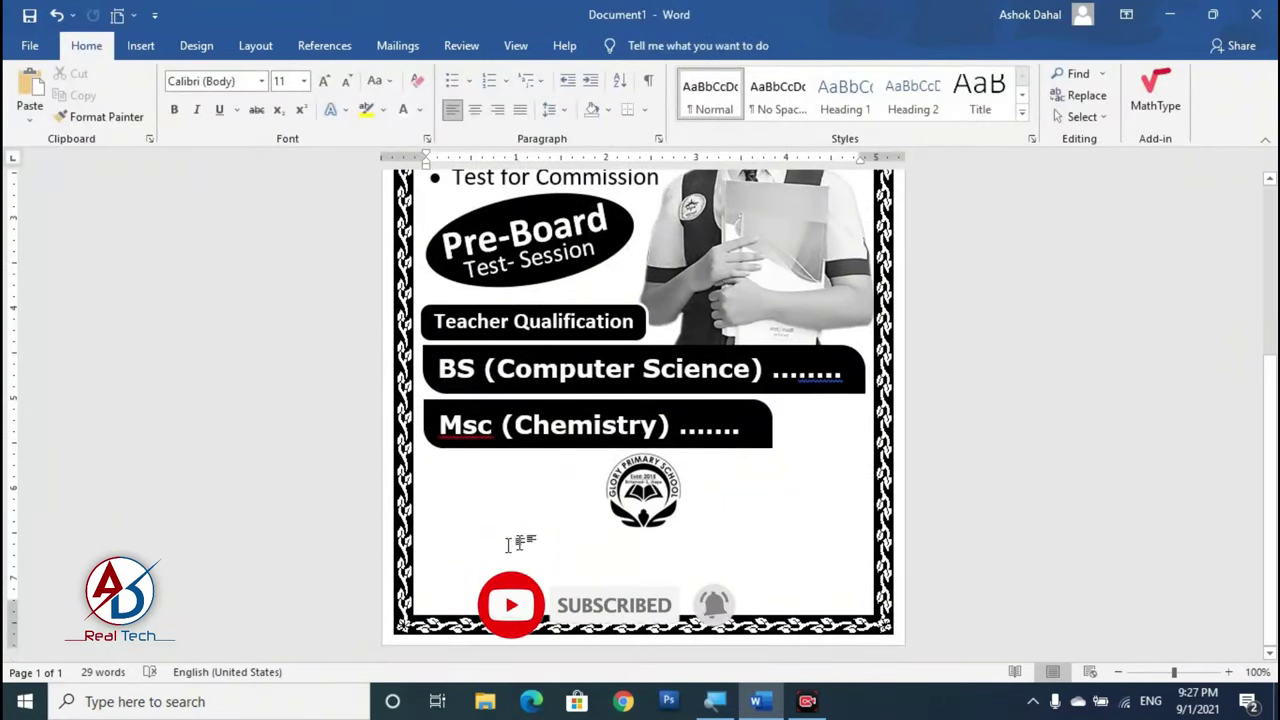
# Copy the Class 1 To F.Sc, FA text box below the logo, retype it 'GLORY PRIMARY SCHOOL', and save
pyautogui.scroll(2, 613, 537)
pyautogui.scroll(3, 533, 335)
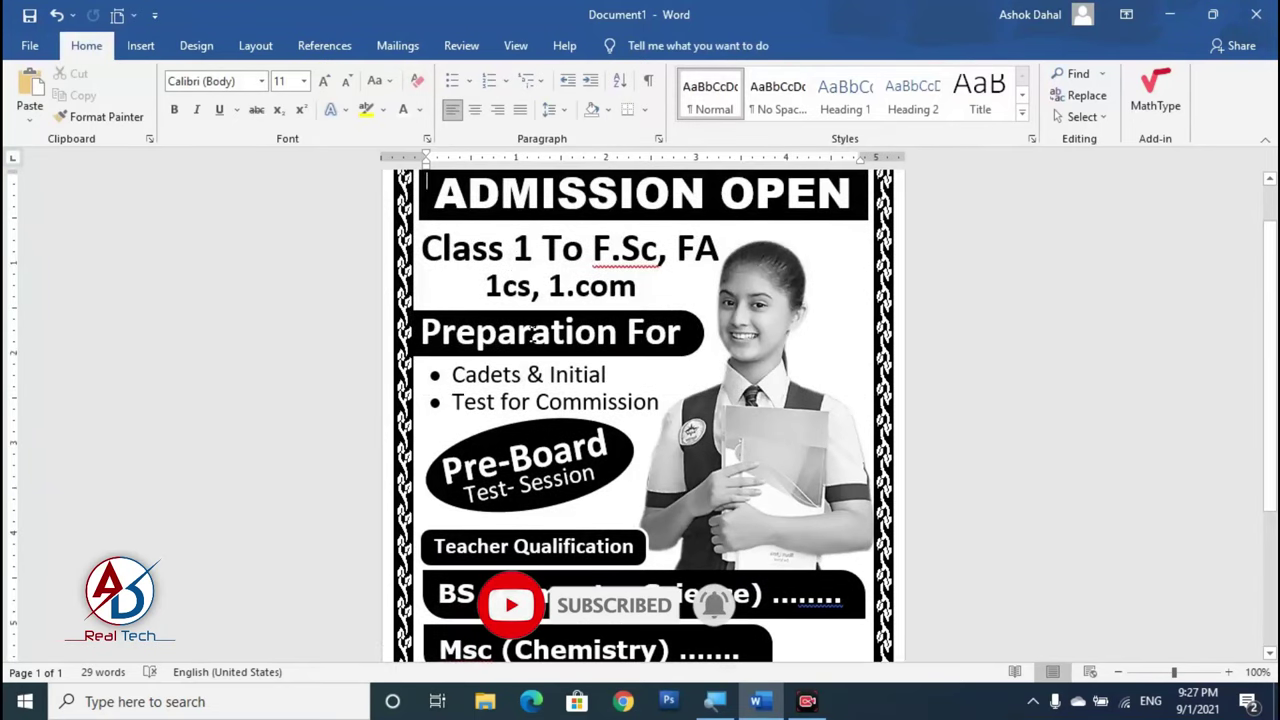
pyautogui.click(478, 238)
pyautogui.moveTo(463, 222); pyautogui.dragTo(497, 242)
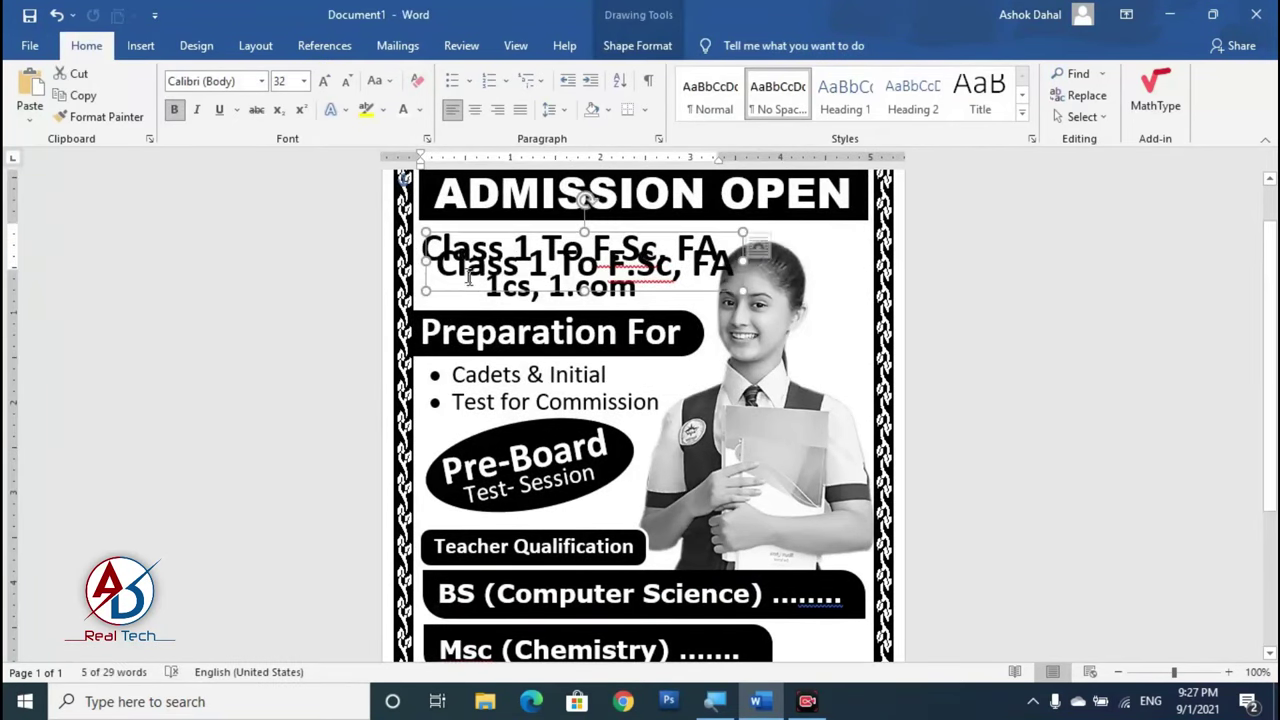
pyautogui.moveTo(500, 315); pyautogui.dragTo(500, 300)
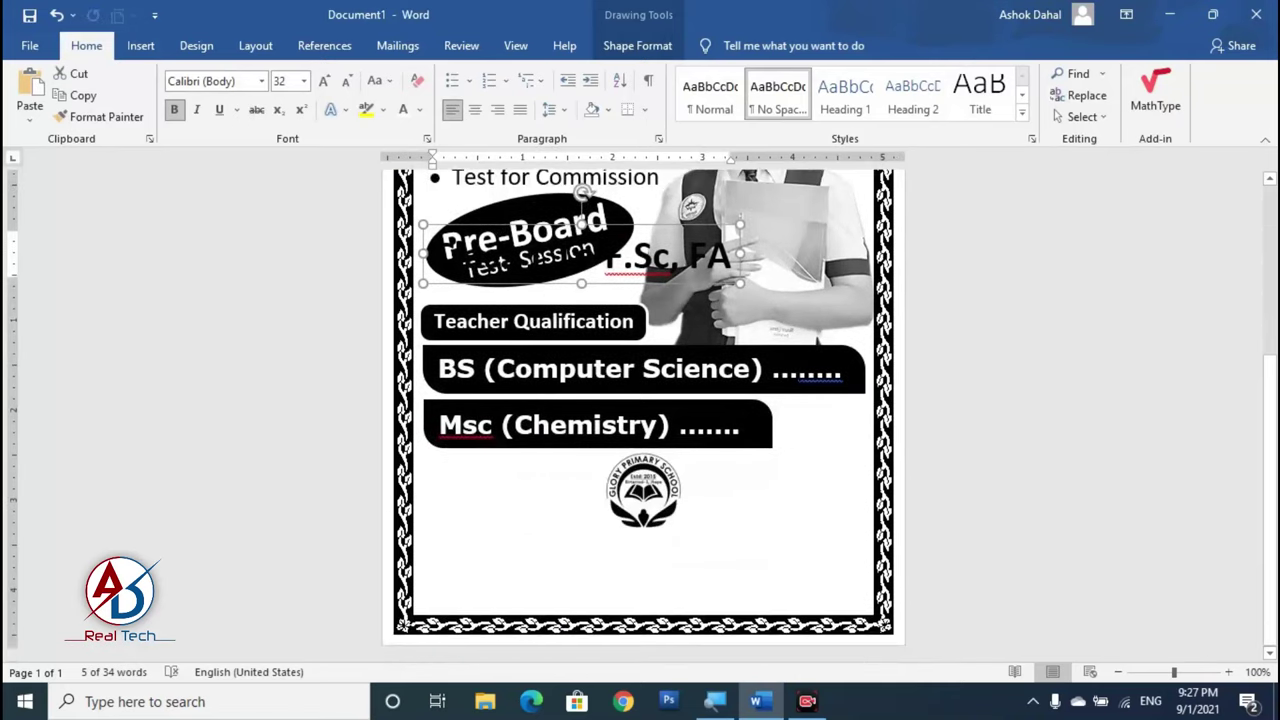
pyautogui.moveTo(546, 418); pyautogui.dragTo(563, 560)
pyautogui.keyDown('ctrl'); pyautogui.scroll(4, 608, 583); pyautogui.keyUp('ctrl')
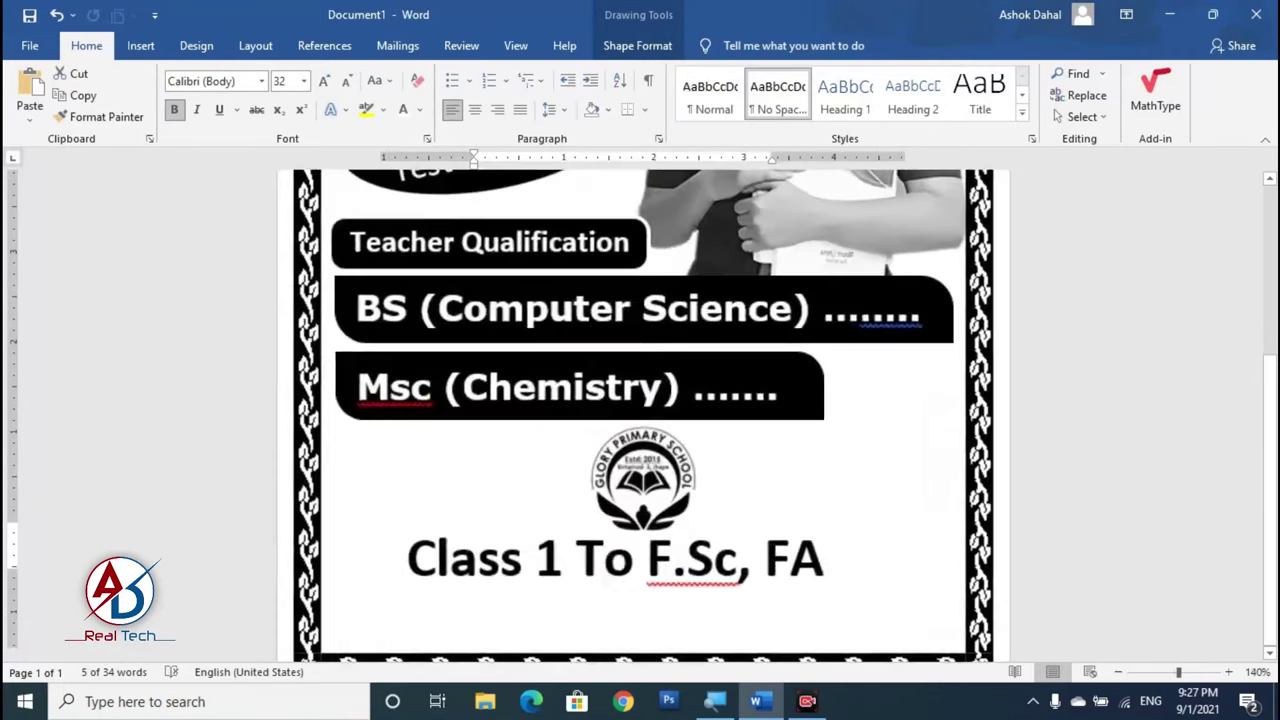
pyautogui.tripleClick(608, 560)
pyautogui.write('G')
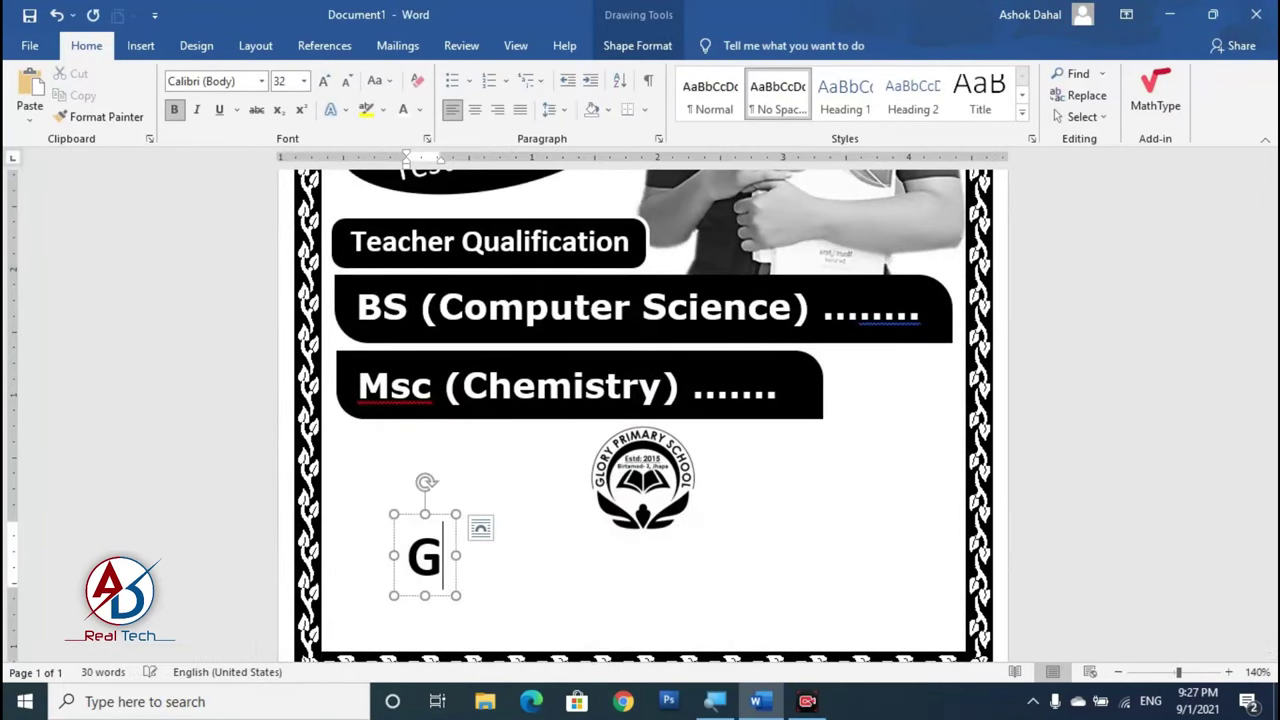
pyautogui.write('LORY P')
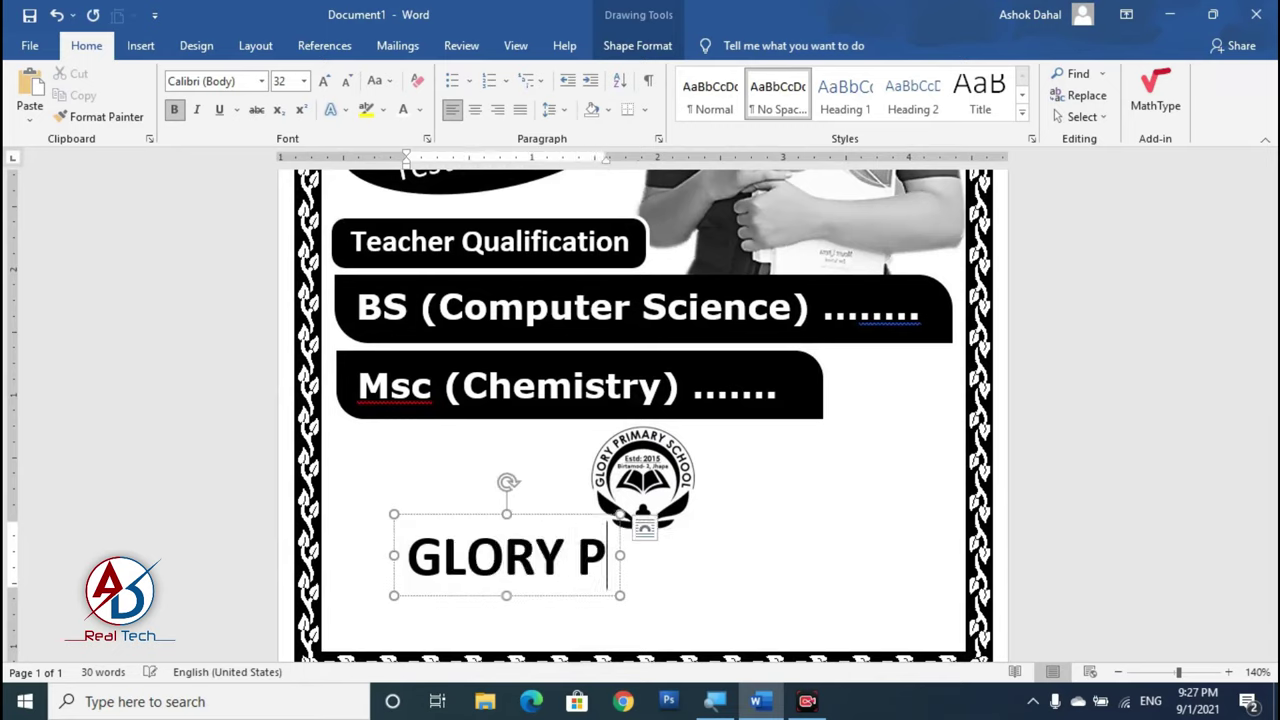
pyautogui.write('RIMARY SCHO')
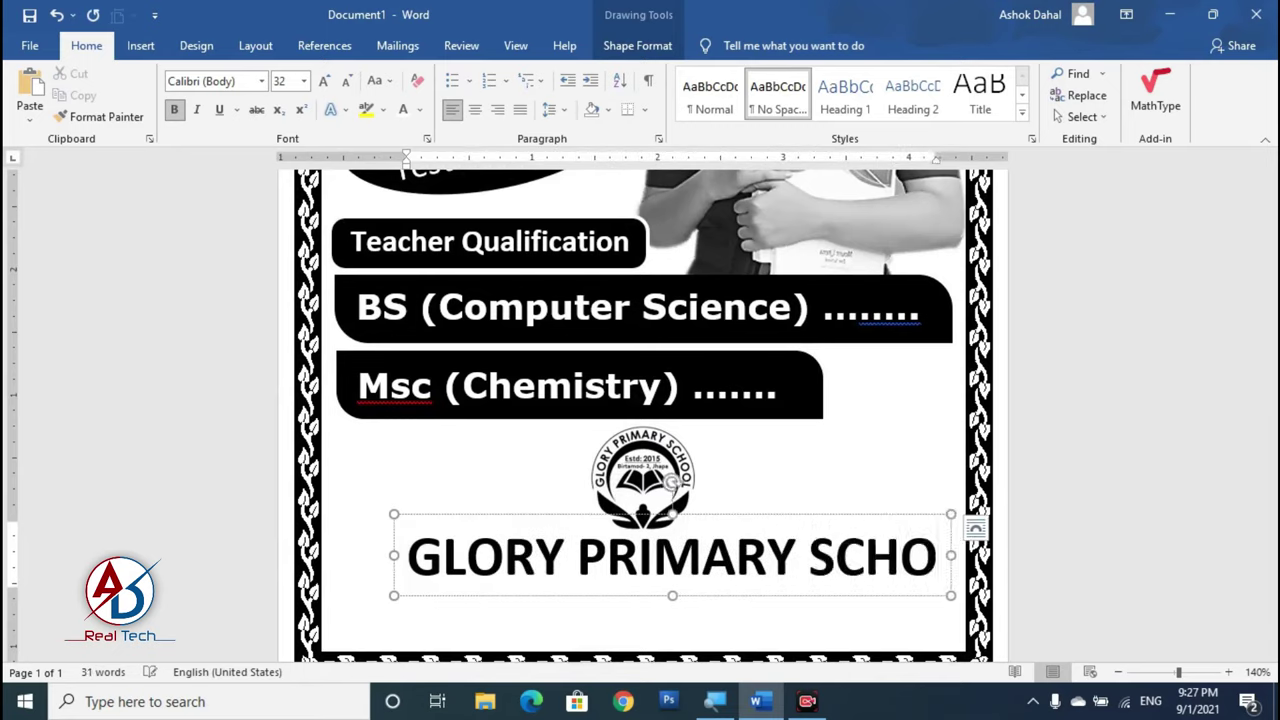
pyautogui.write('OL')
pyautogui.hotkey('ctrl', 's')
# Shrink the school name to 18 pt and centre it under the logo
pyautogui.press('Escape')
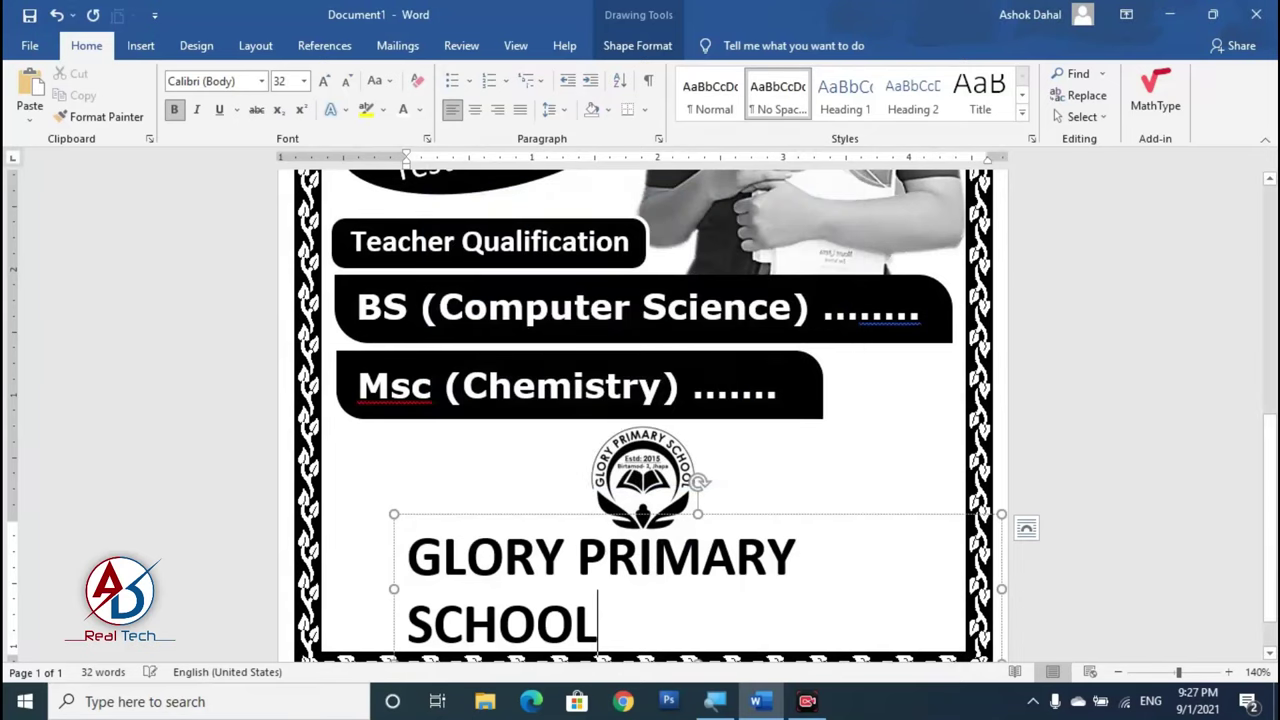
pyautogui.hotkey('ctrl', 'a')
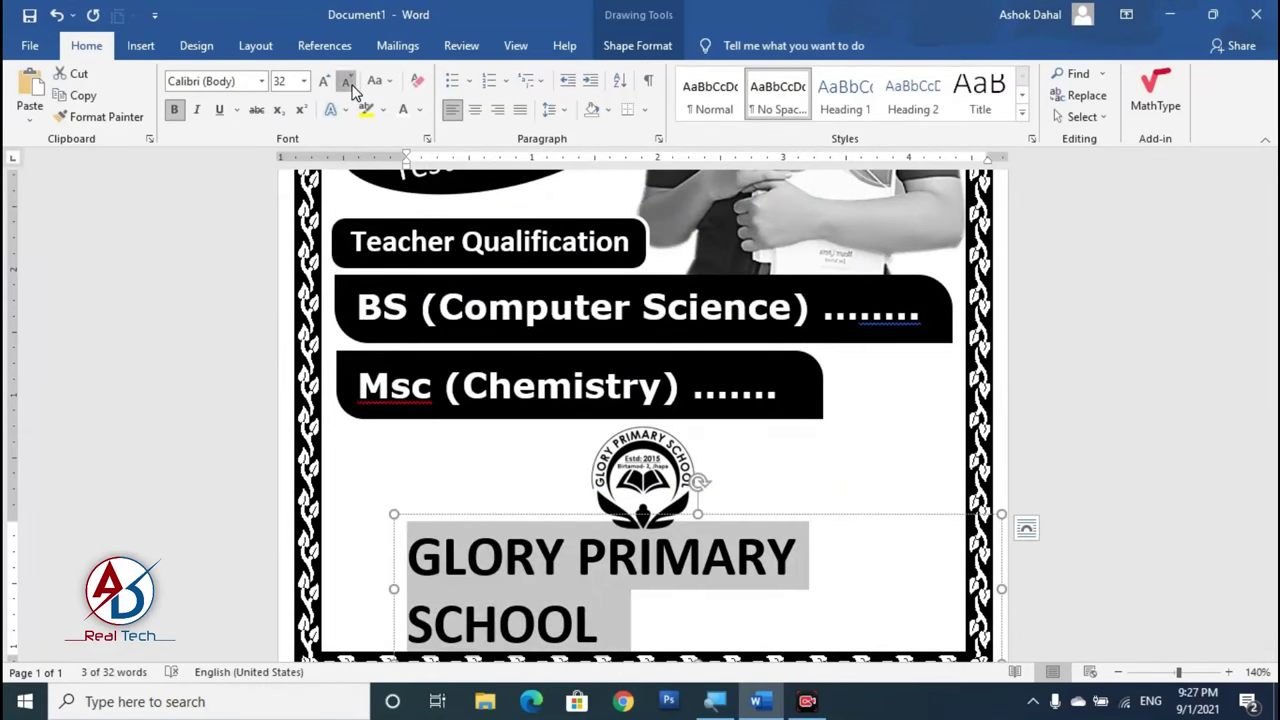
pyautogui.click(347, 81)
pyautogui.click(347, 81)
pyautogui.click(347, 81)
pyautogui.click(347, 81)
pyautogui.click(347, 81)
pyautogui.click(347, 81)
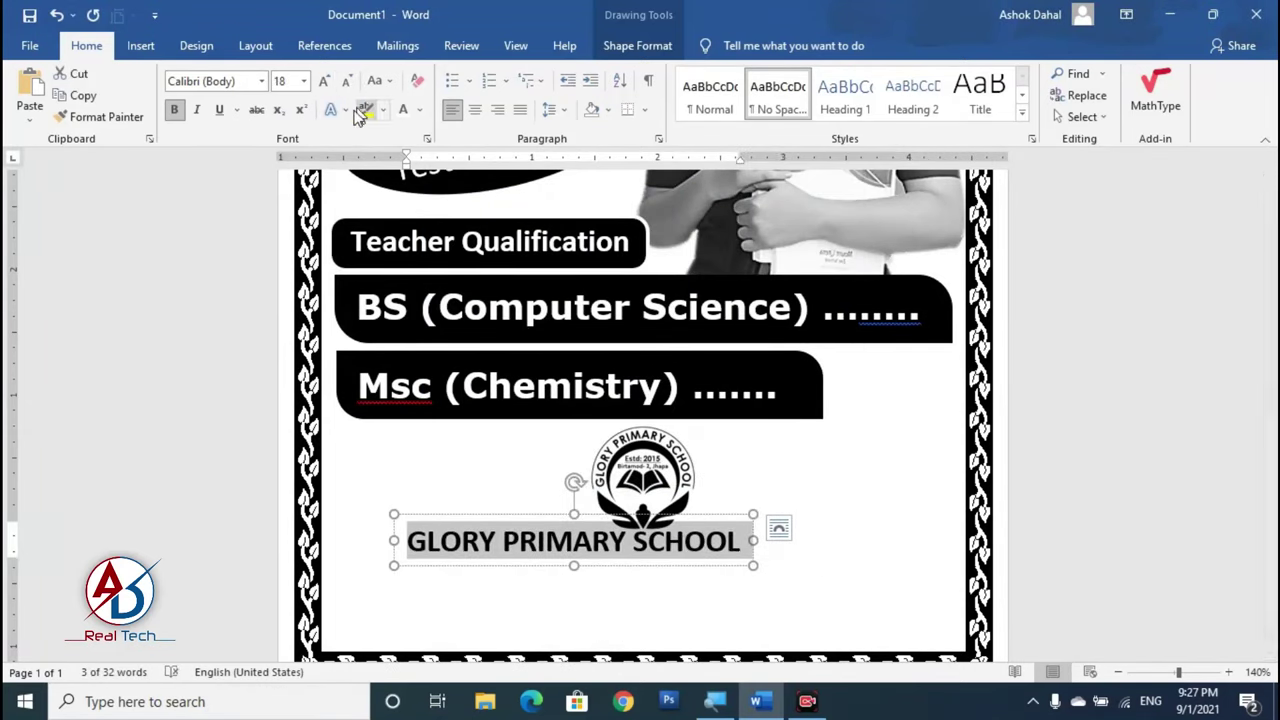
pyautogui.moveTo(692, 516); pyautogui.dragTo(756, 517)
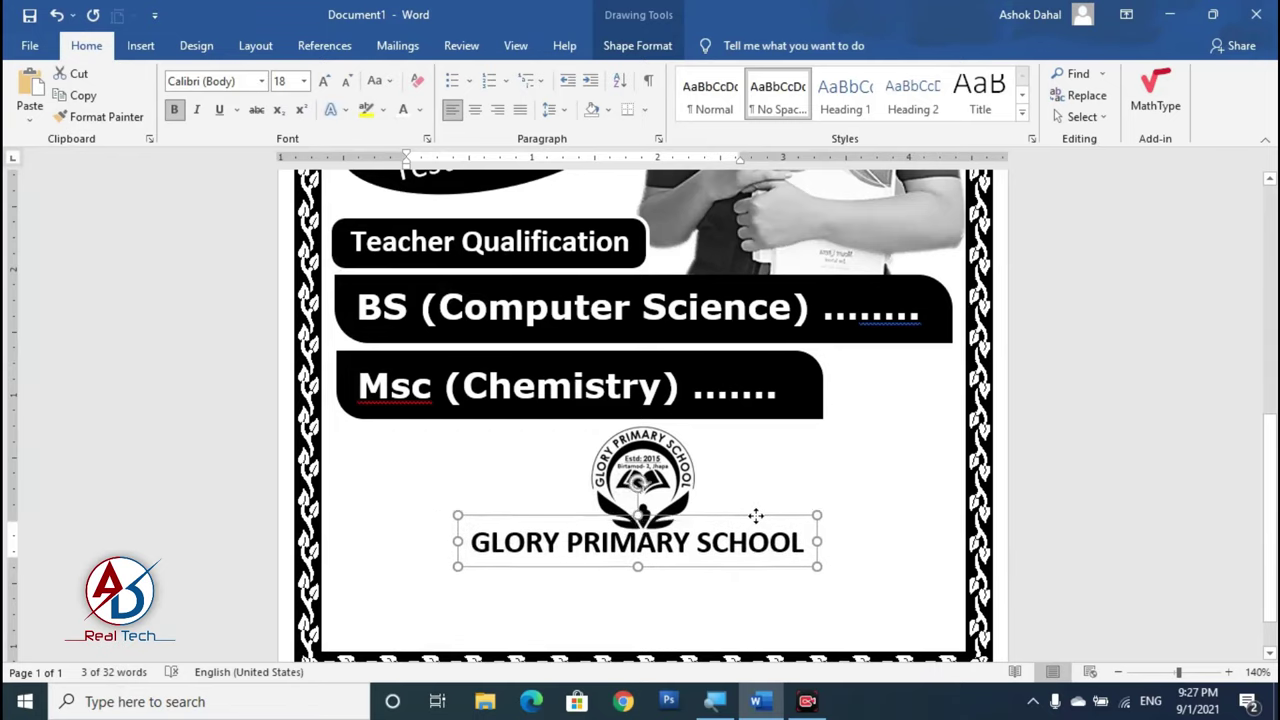
# Preview fonts in the Font list, then leave the name in Calibri (Body)
pyautogui.click(262, 81)
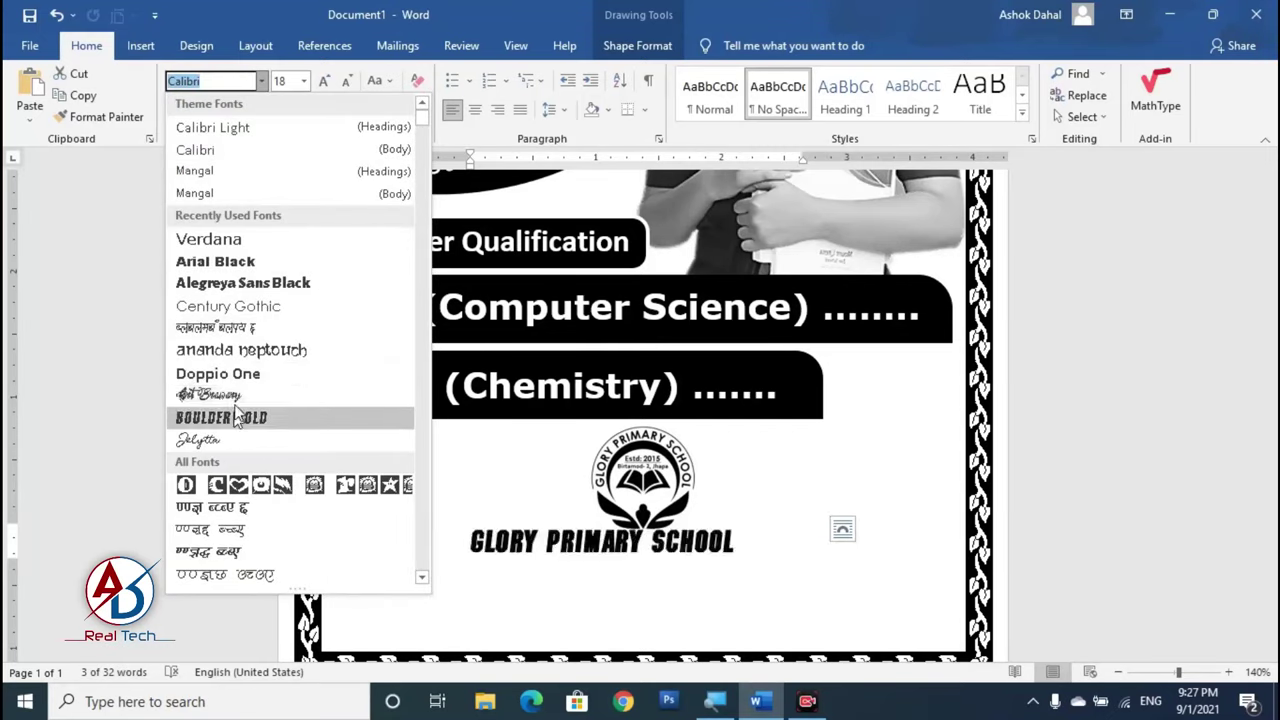
pyautogui.scroll(-3, 240, 425)
pyautogui.scroll(-5, 242, 438)
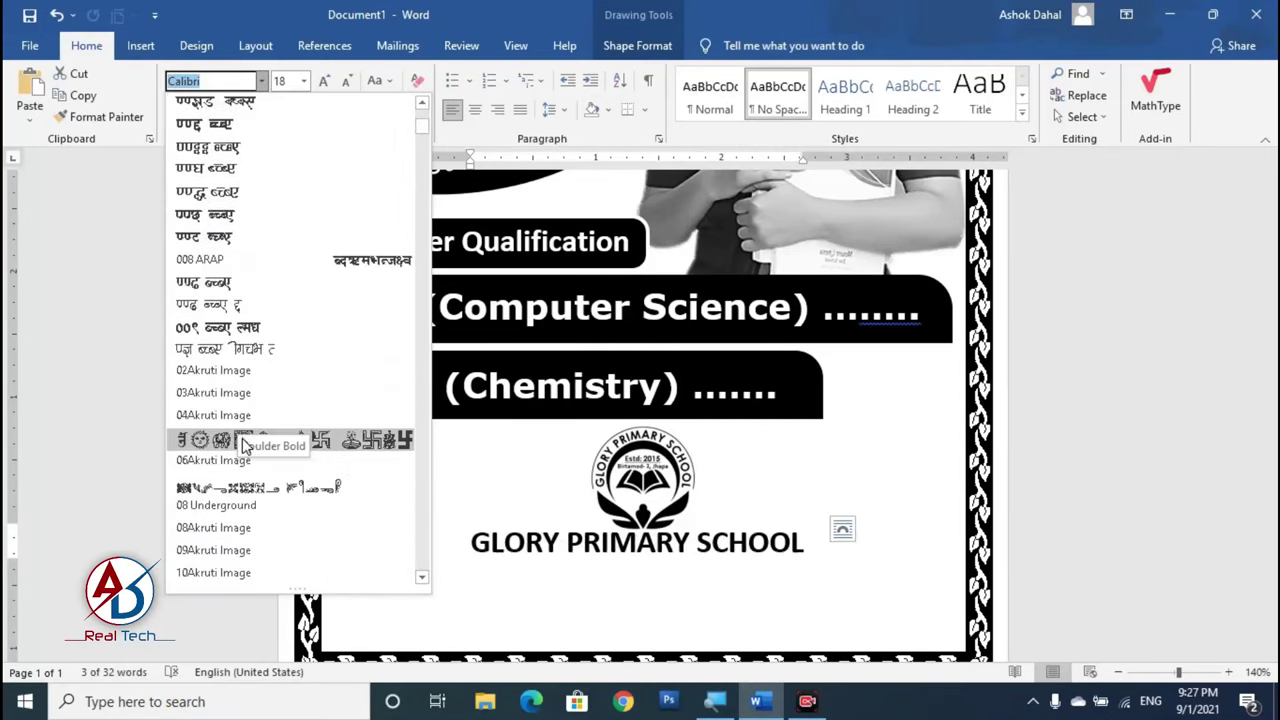
pyautogui.scroll(-5, 242, 438)
pyautogui.click(663, 567)
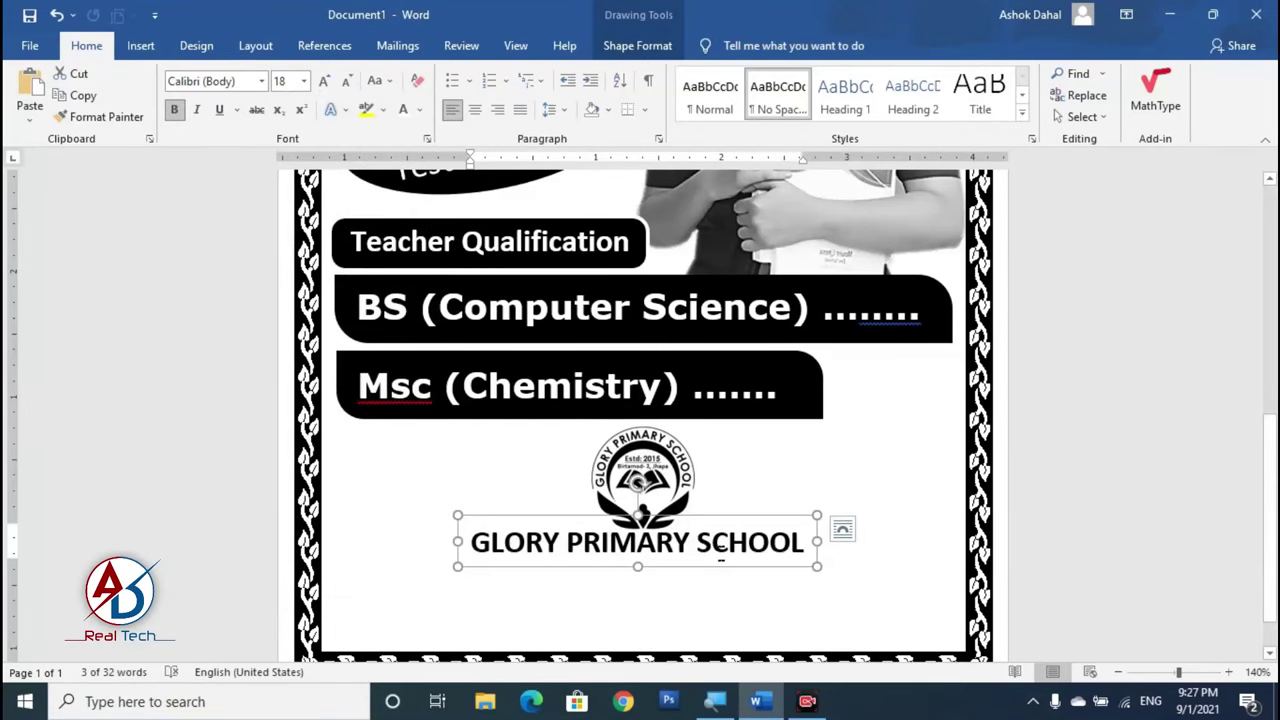
# Duplicate the school name box and retype it as 'Birtamod- 06, Jhapa'
pyautogui.hotkey('ctrl', 'd')
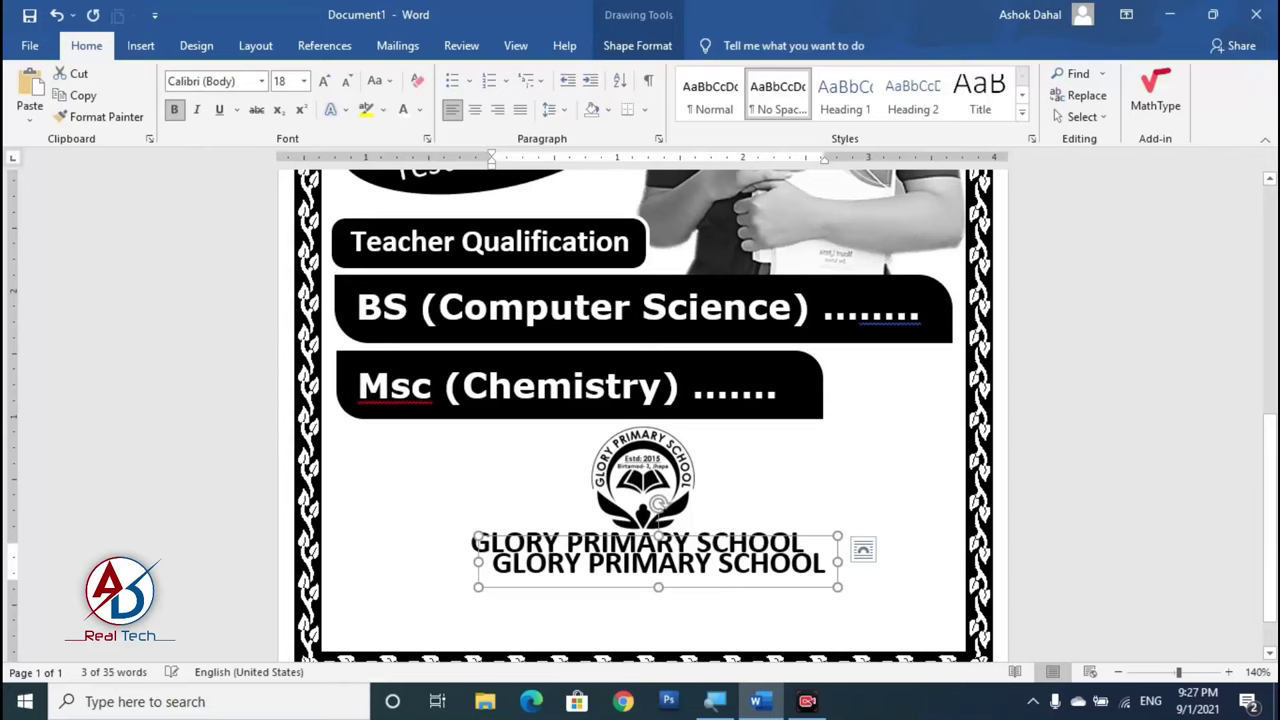
pyautogui.tripleClick(726, 568)
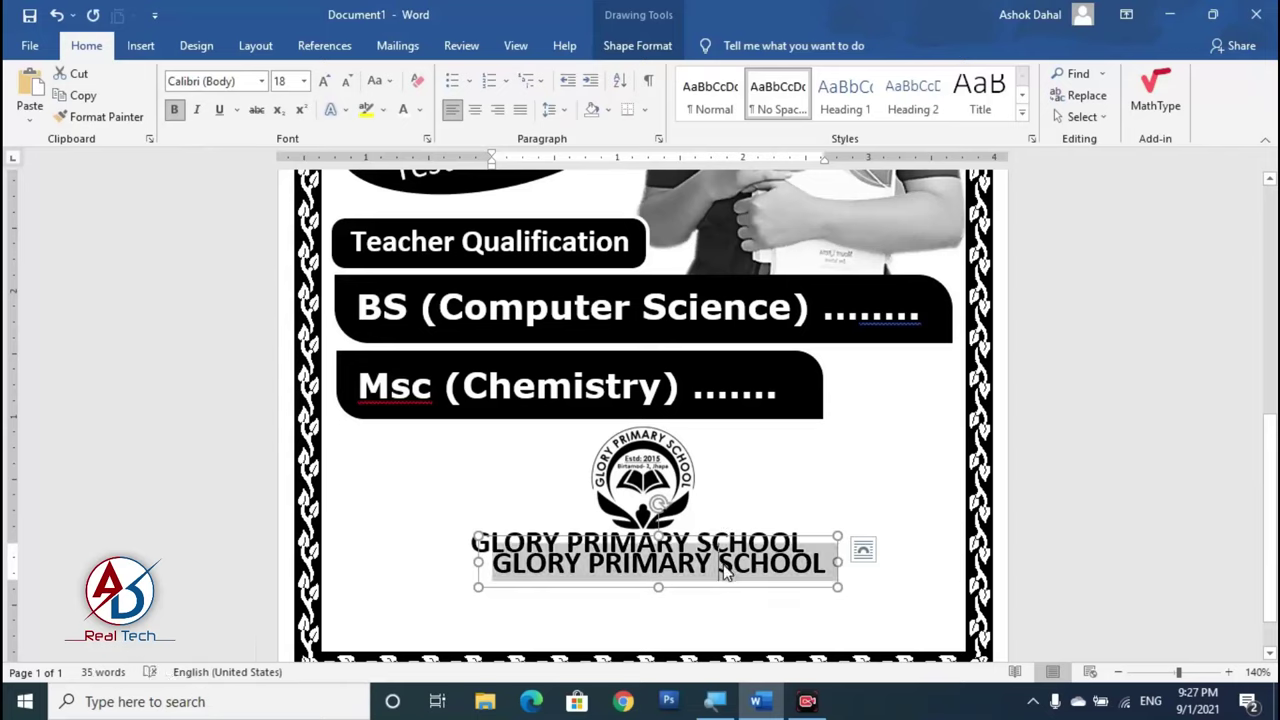
pyautogui.write('Birtamode')
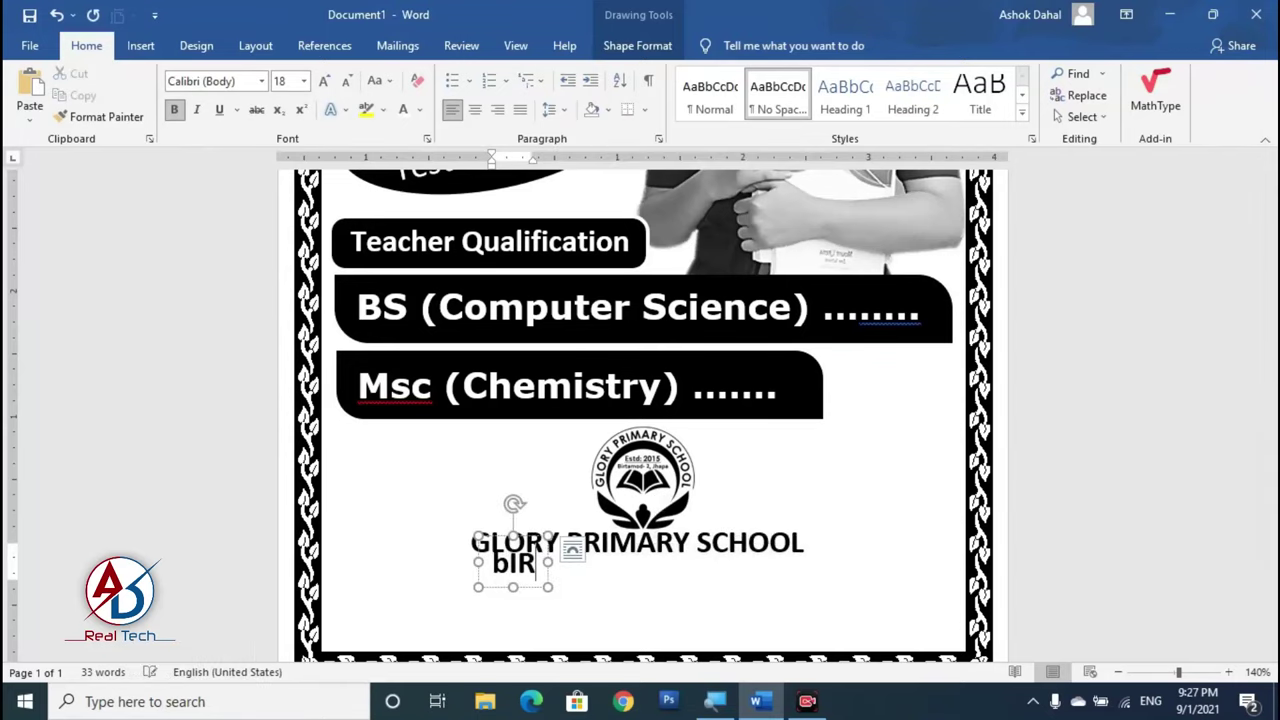
pyautogui.press('BackSpace')
pyautogui.press('BackSpace')
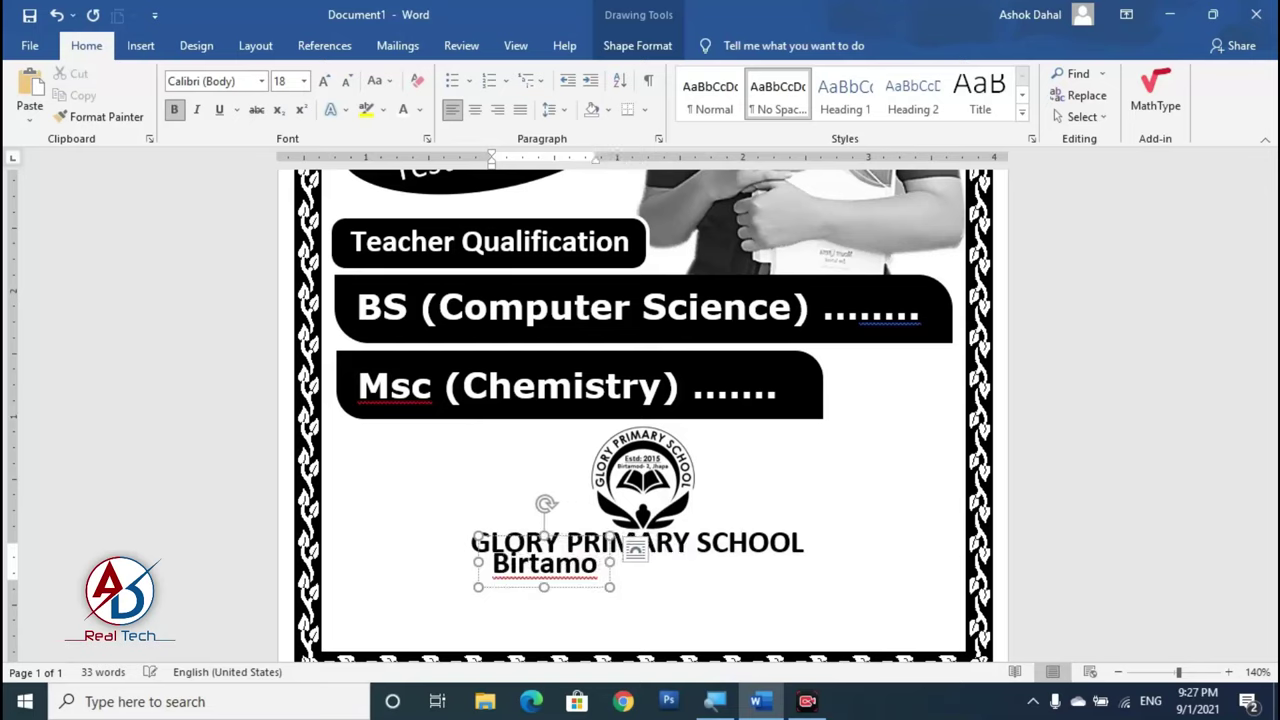
pyautogui.write('d-')
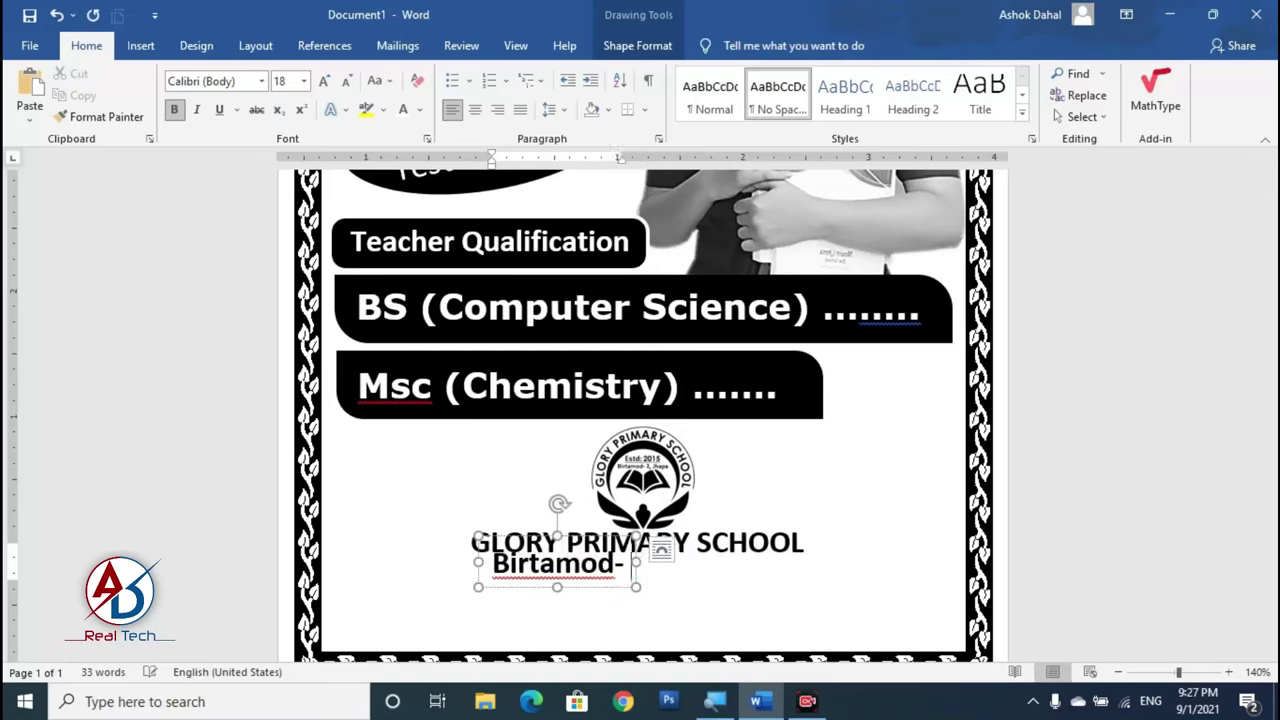
pyautogui.write(' 06,')
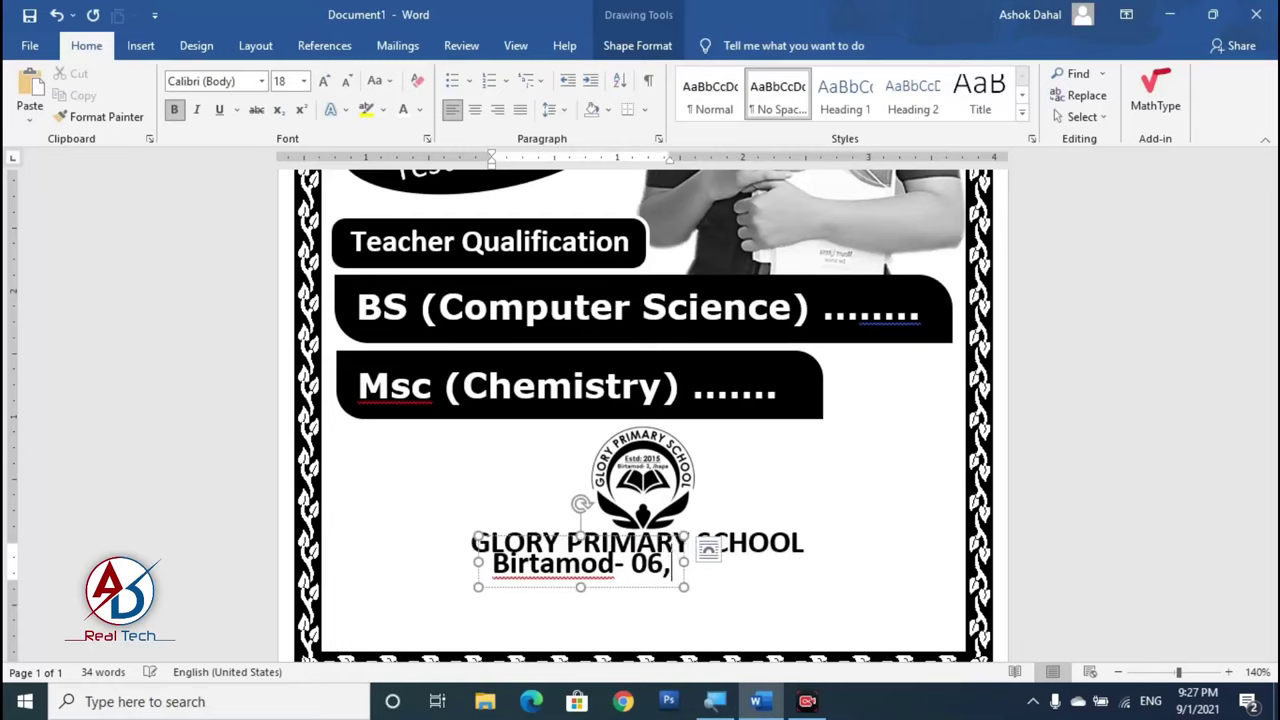
pyautogui.write(' Jhapa')
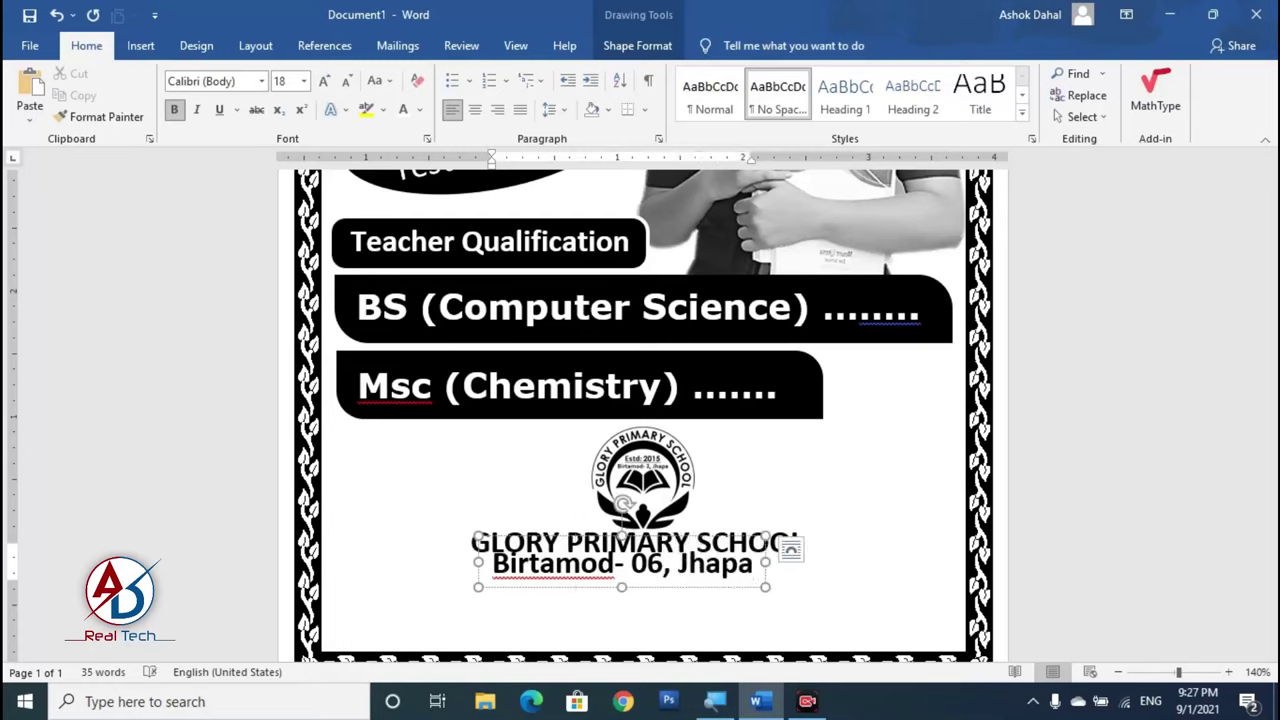
# Unbold the address, shrink it to 11 pt, and centre it under the name
pyautogui.hotkey('shift', 'Home')
pyautogui.click(174, 109)
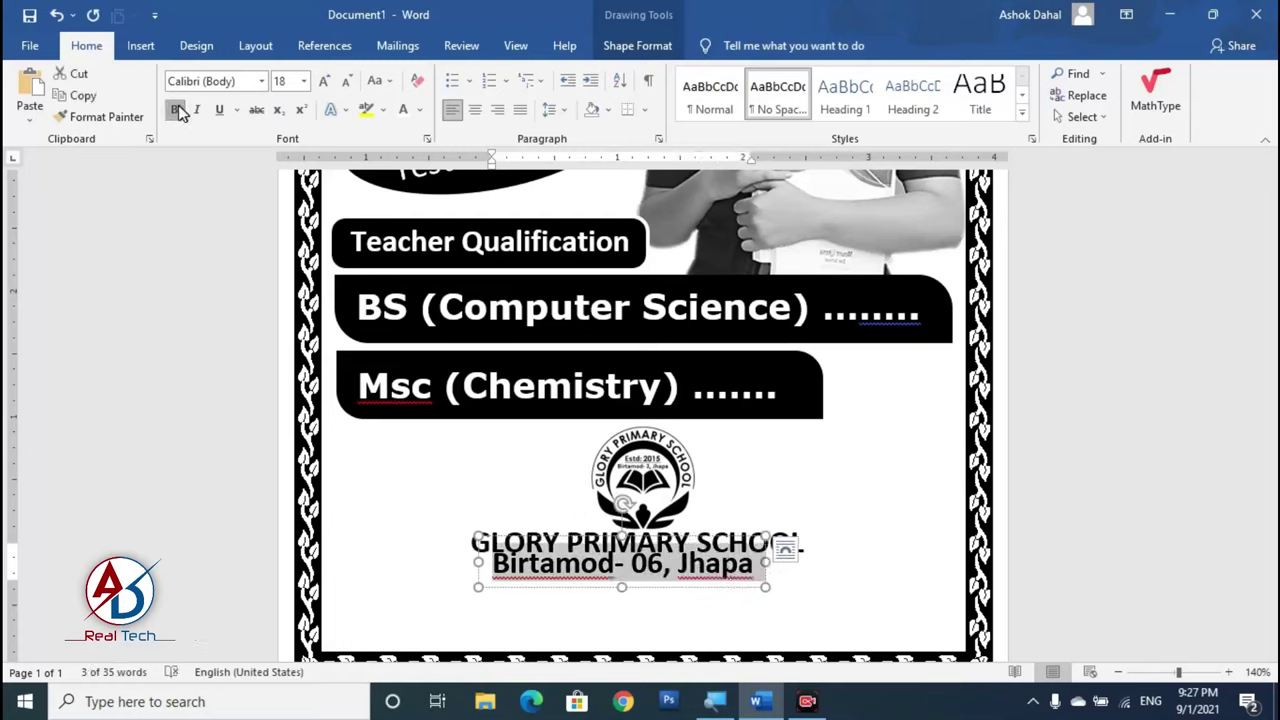
pyautogui.click(346, 82)
pyautogui.click(346, 82)
pyautogui.click(346, 82)
pyautogui.click(346, 82)
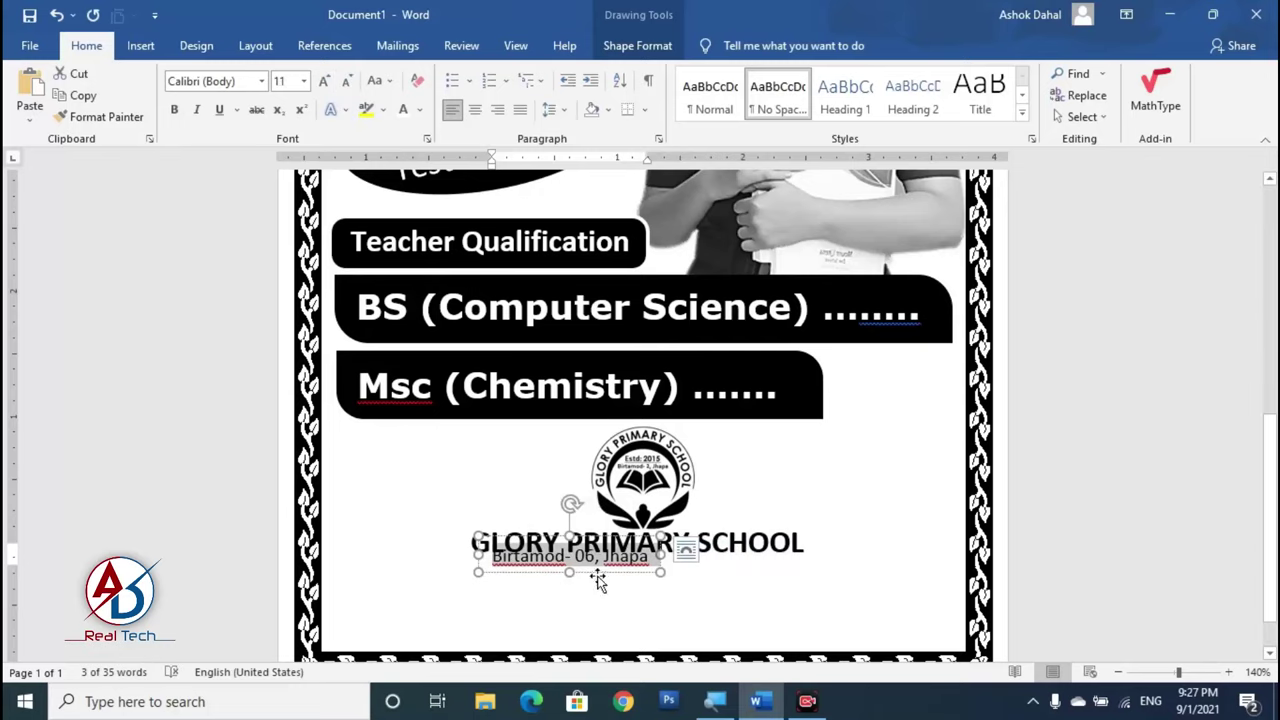
pyautogui.moveTo(598, 582); pyautogui.dragTo(680, 585)
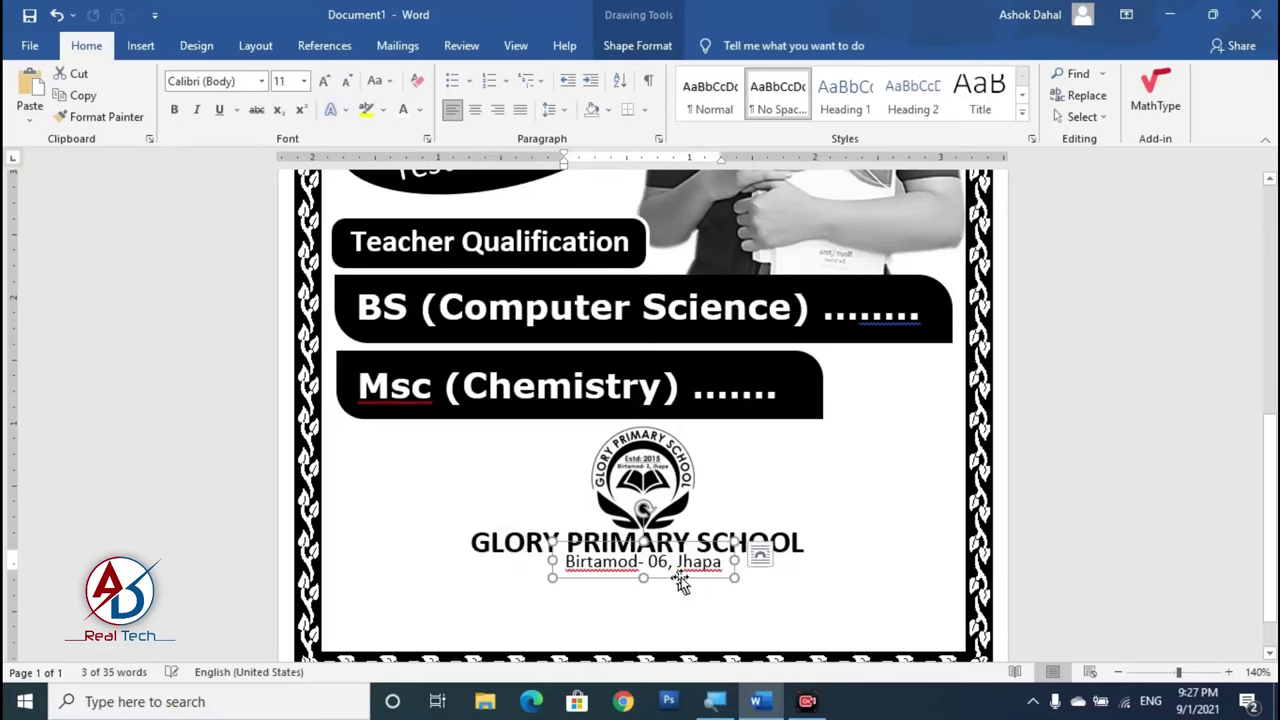
# Enlarge GLORY PRIMARY SCHOOL to 26 pt and shift its box left
pyautogui.keyDown('ctrl'); pyautogui.scroll(3, 690, 565); pyautogui.keyUp('ctrl')
pyautogui.click(706, 540)
pyautogui.tripleClick(706, 537)
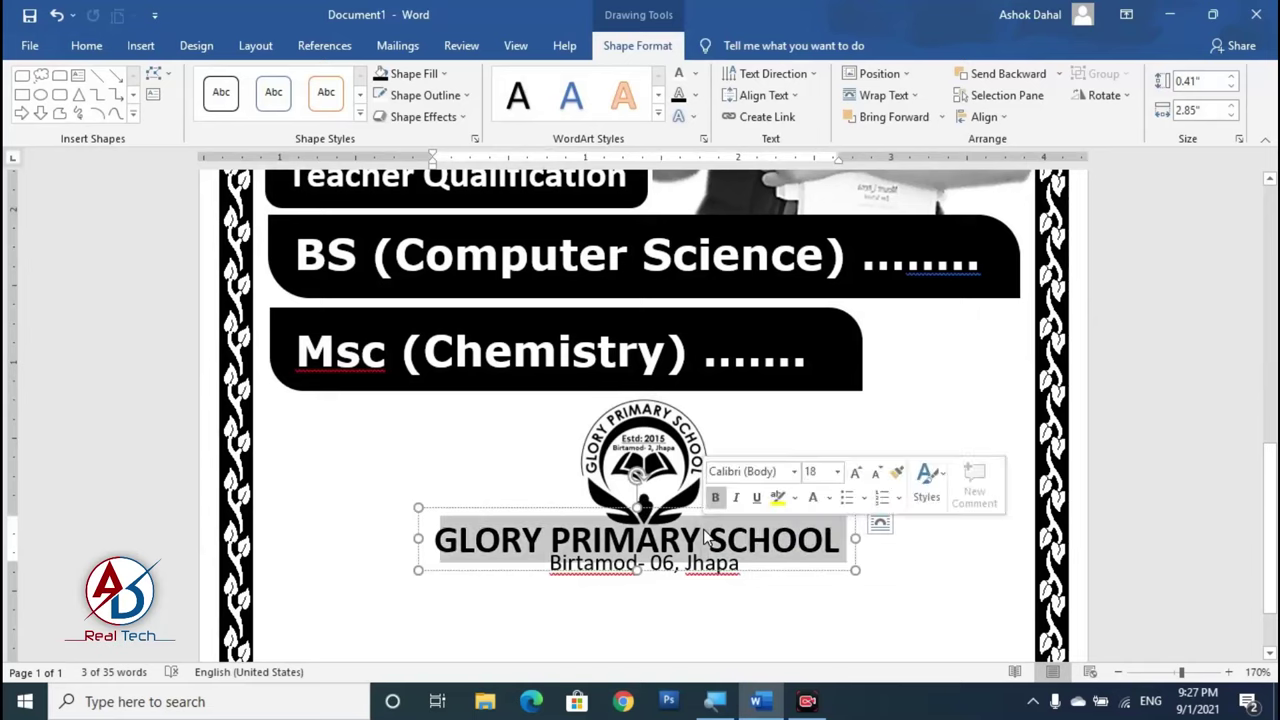
pyautogui.click(86, 45)
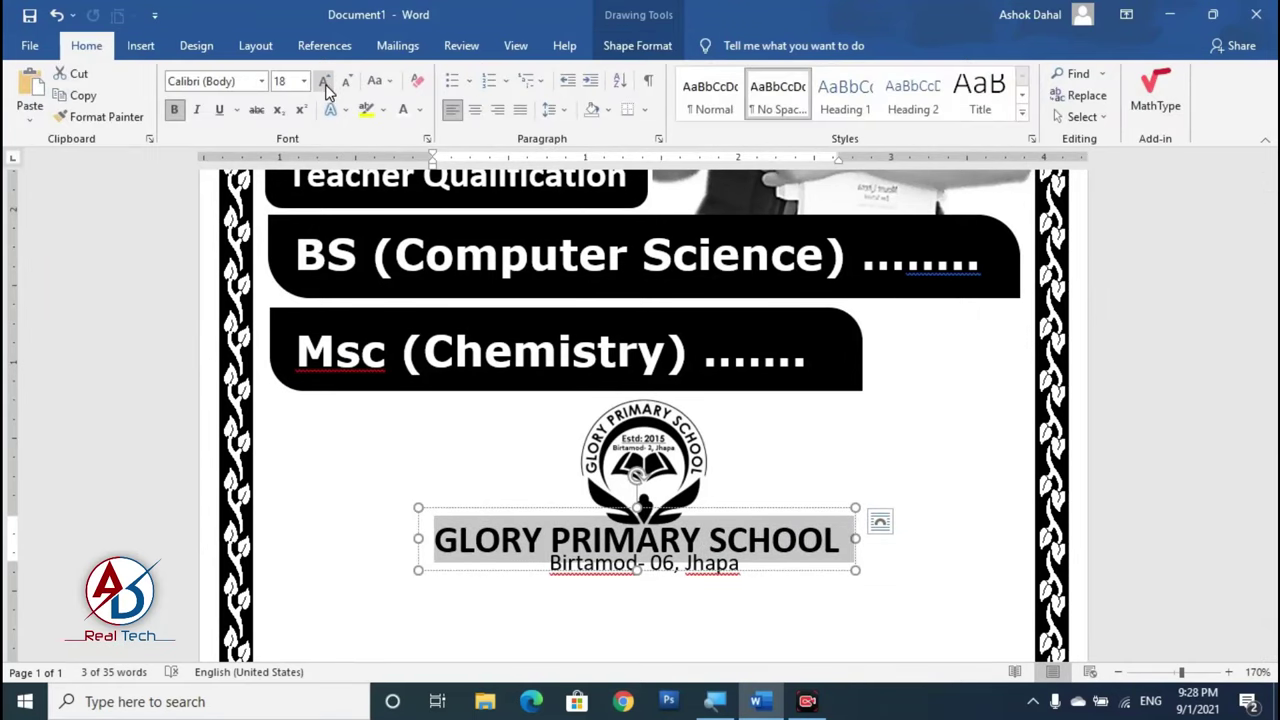
pyautogui.click(324, 82)
pyautogui.click(324, 82)
pyautogui.click(324, 82)
pyautogui.click(324, 82)
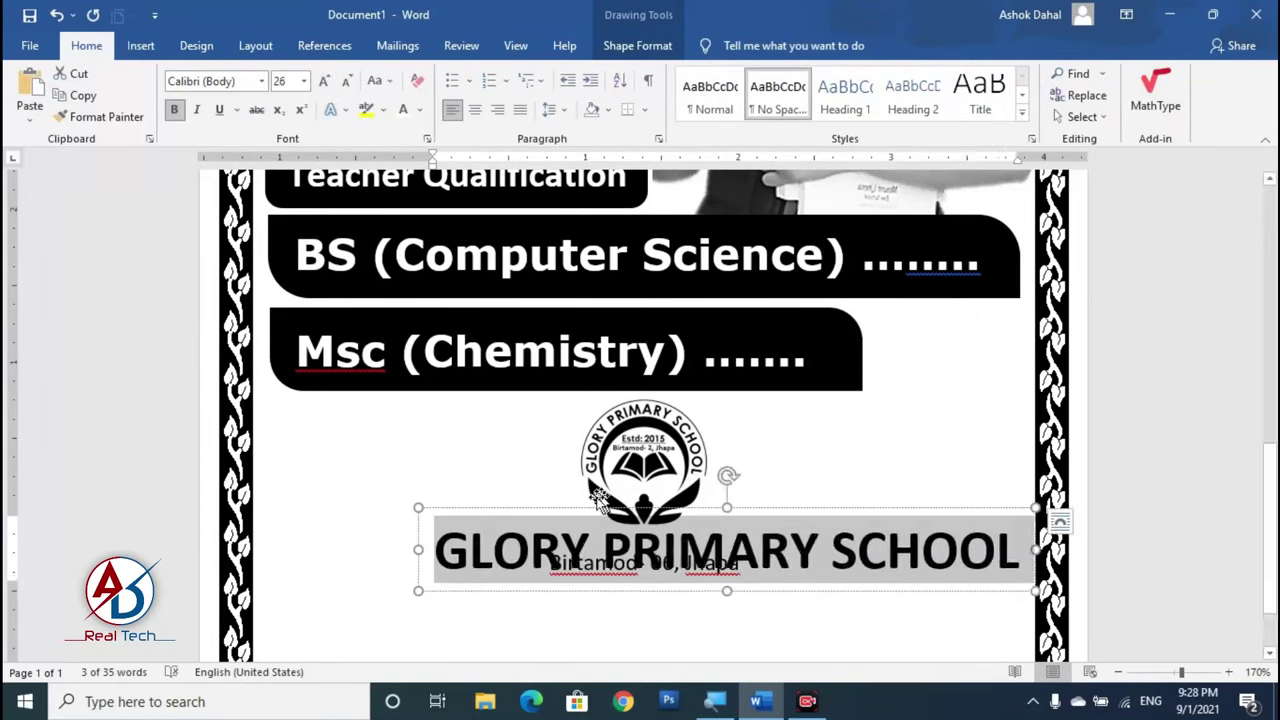
pyautogui.moveTo(574, 512); pyautogui.dragTo(463, 511)
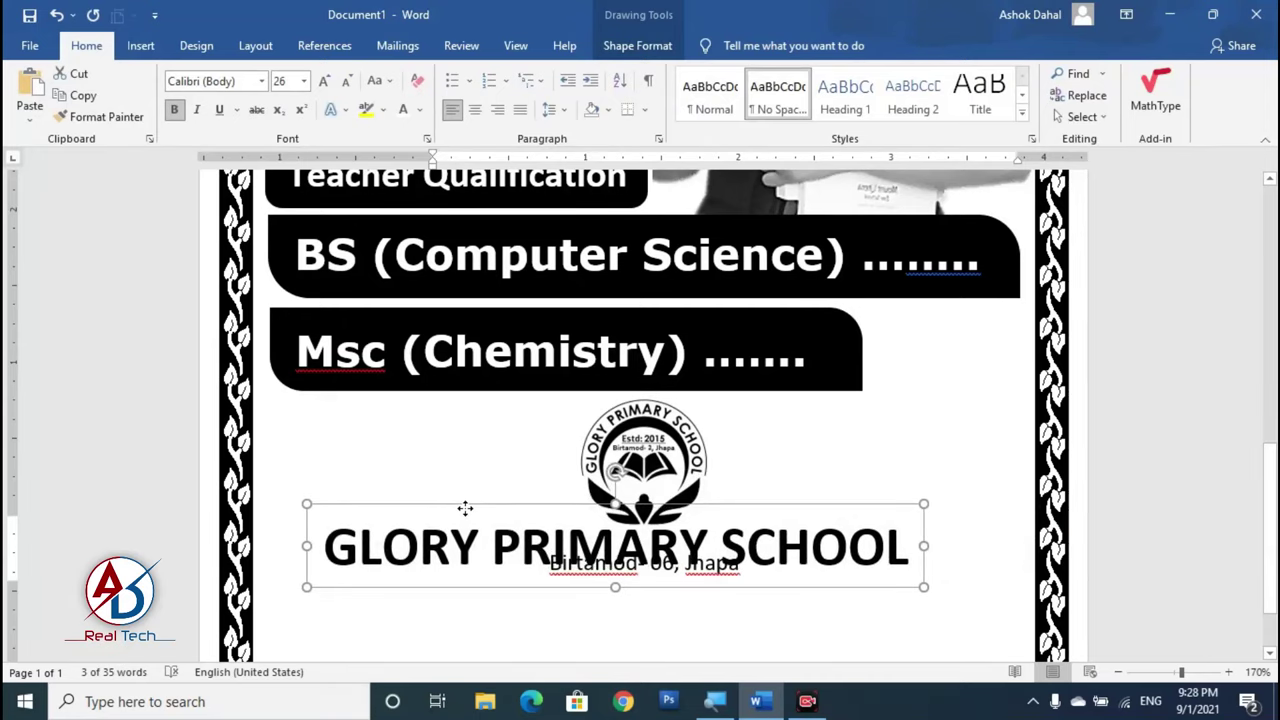
# Move the address just below the school name and settle it at 12 pt
pyautogui.scroll(-2, 487, 517)
pyautogui.click(605, 493)
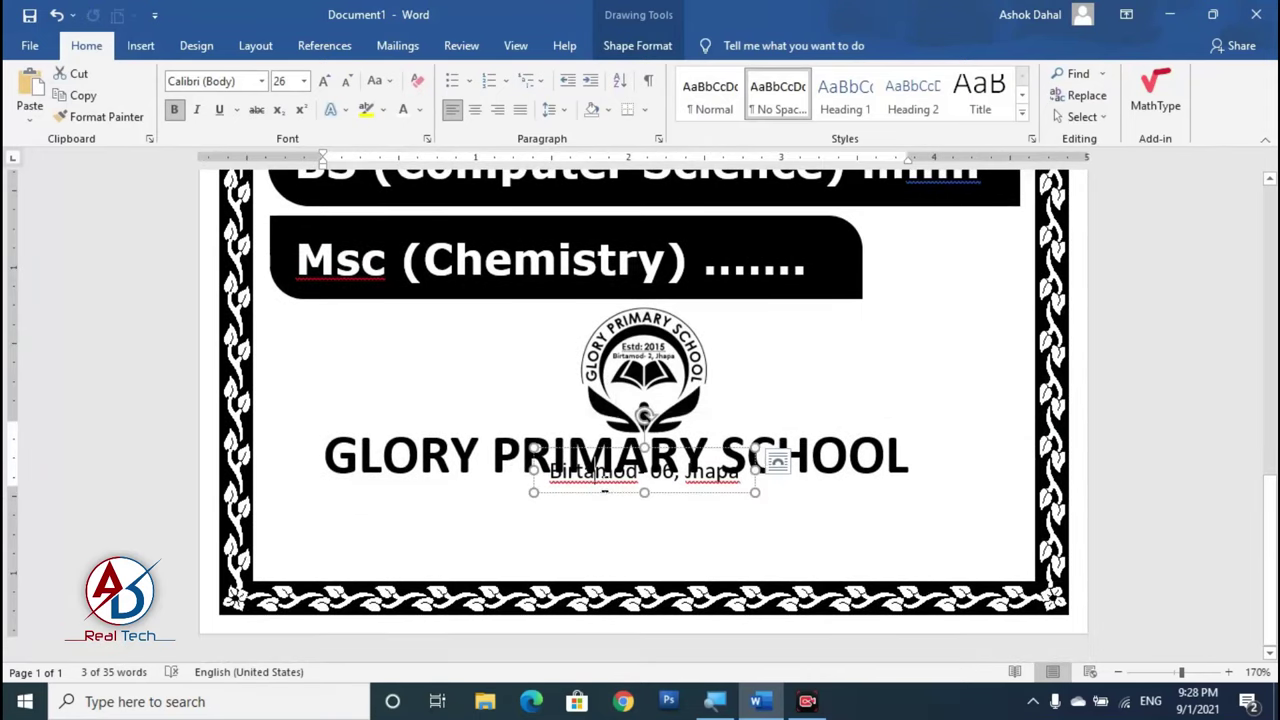
pyautogui.moveTo(605, 493); pyautogui.dragTo(598, 509)
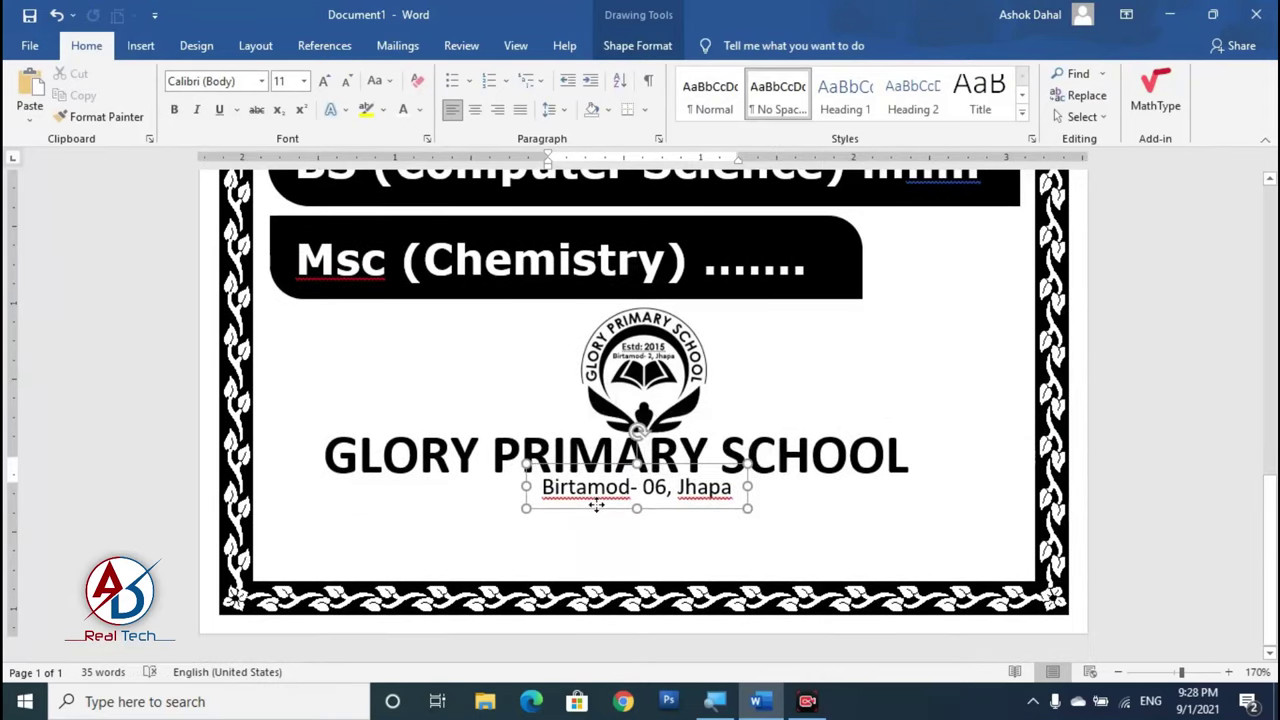
pyautogui.click(323, 80)
pyautogui.click(323, 80)
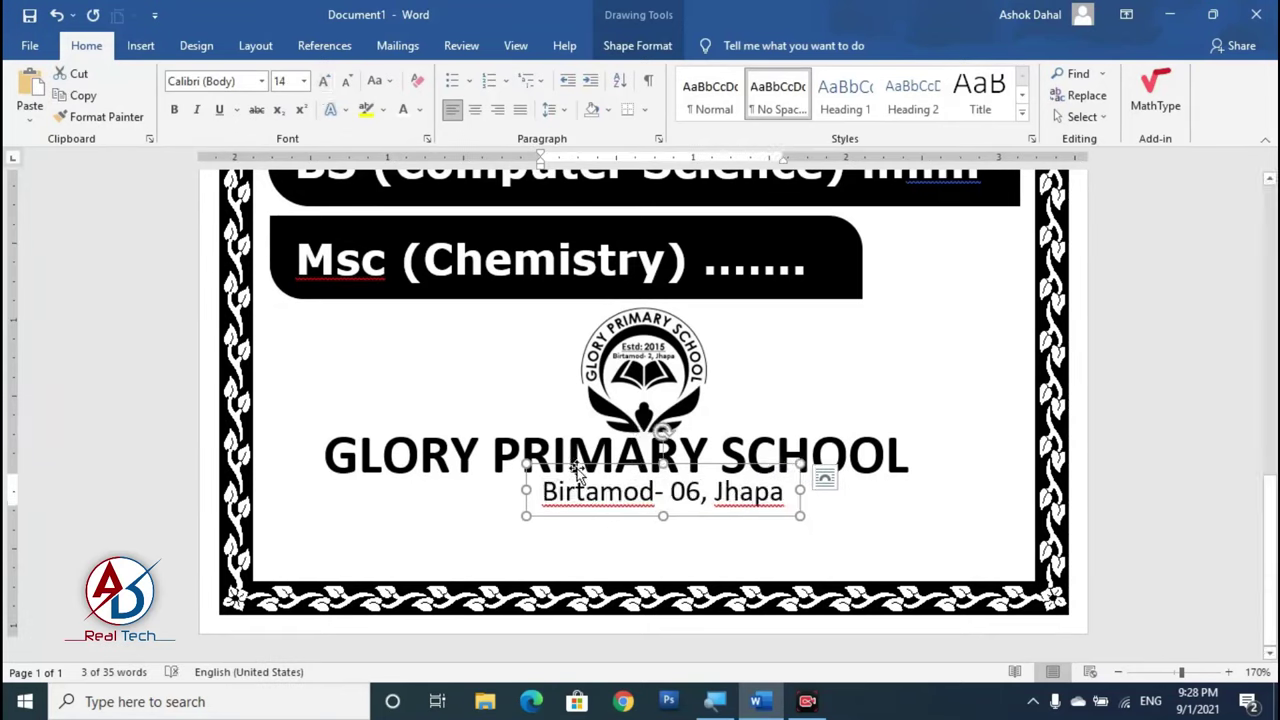
pyautogui.moveTo(595, 470); pyautogui.dragTo(583, 470)
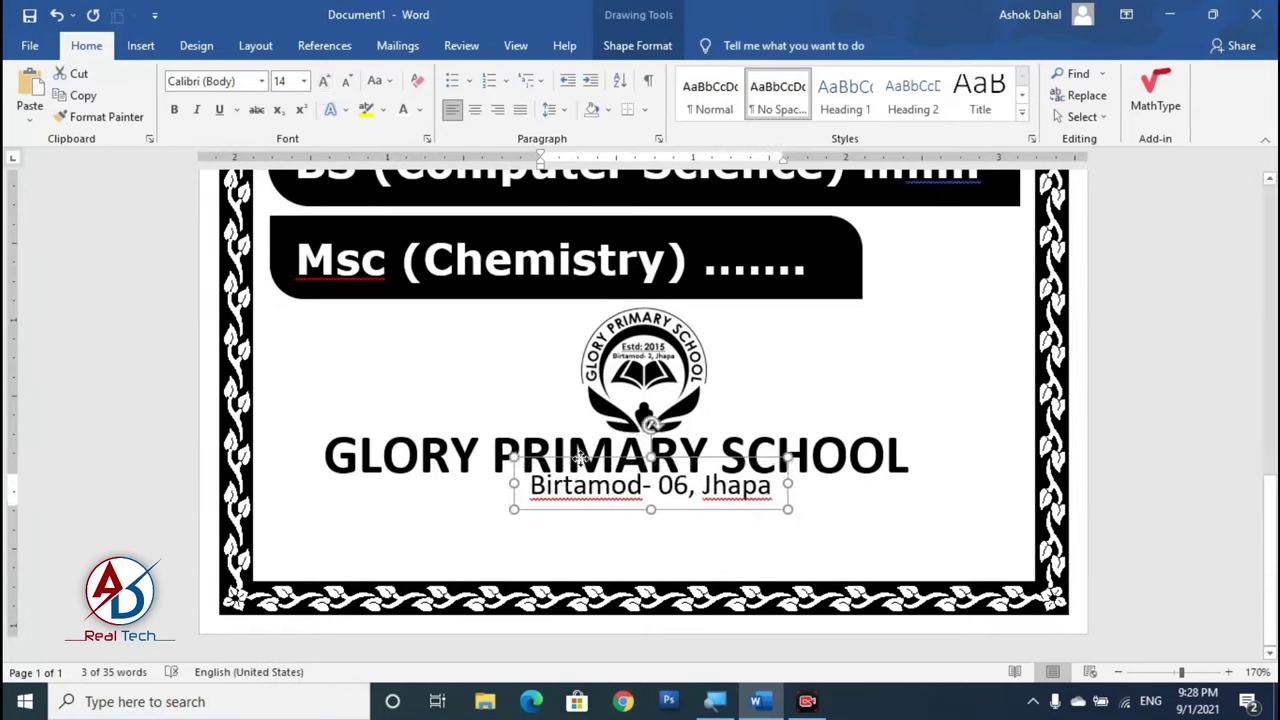
pyautogui.click(346, 80)
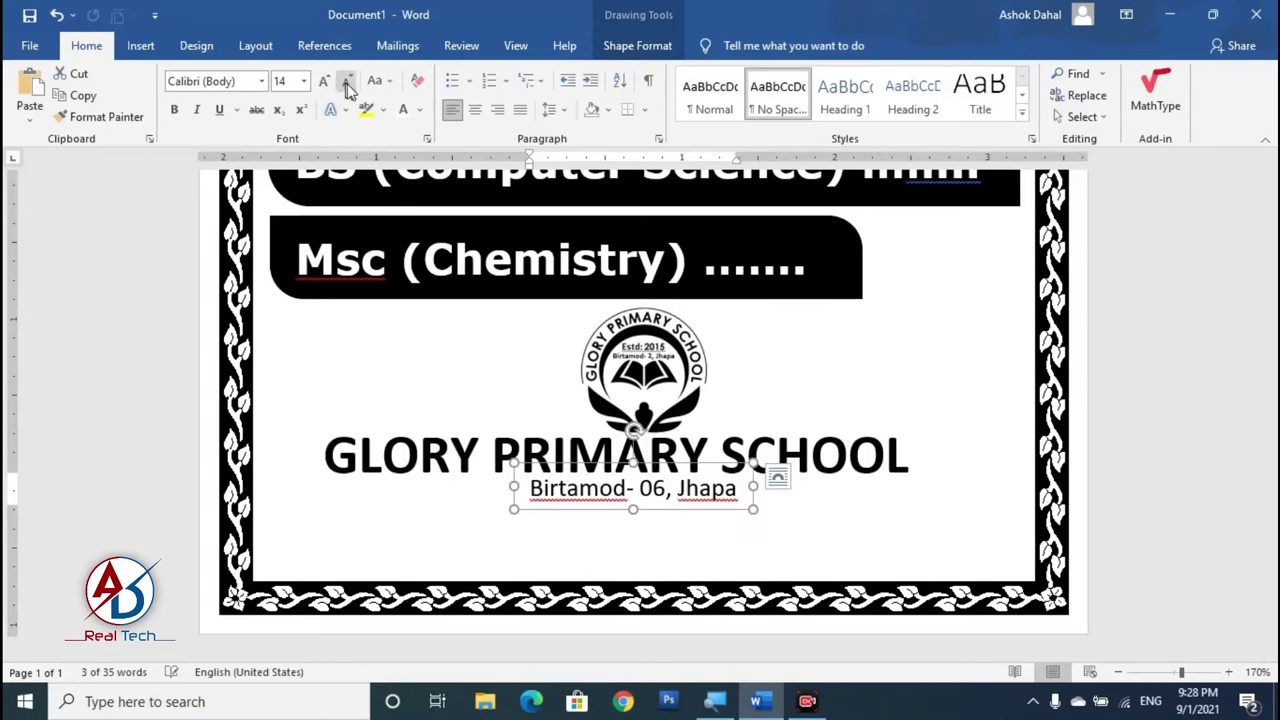
pyautogui.click(886, 537)
pyautogui.keyDown('ctrl'); pyautogui.scroll(-12, 886, 537); pyautogui.keyUp('ctrl')
pyautogui.keyDown('ctrl'); pyautogui.scroll(2, 790, 541); pyautogui.keyUp('ctrl')
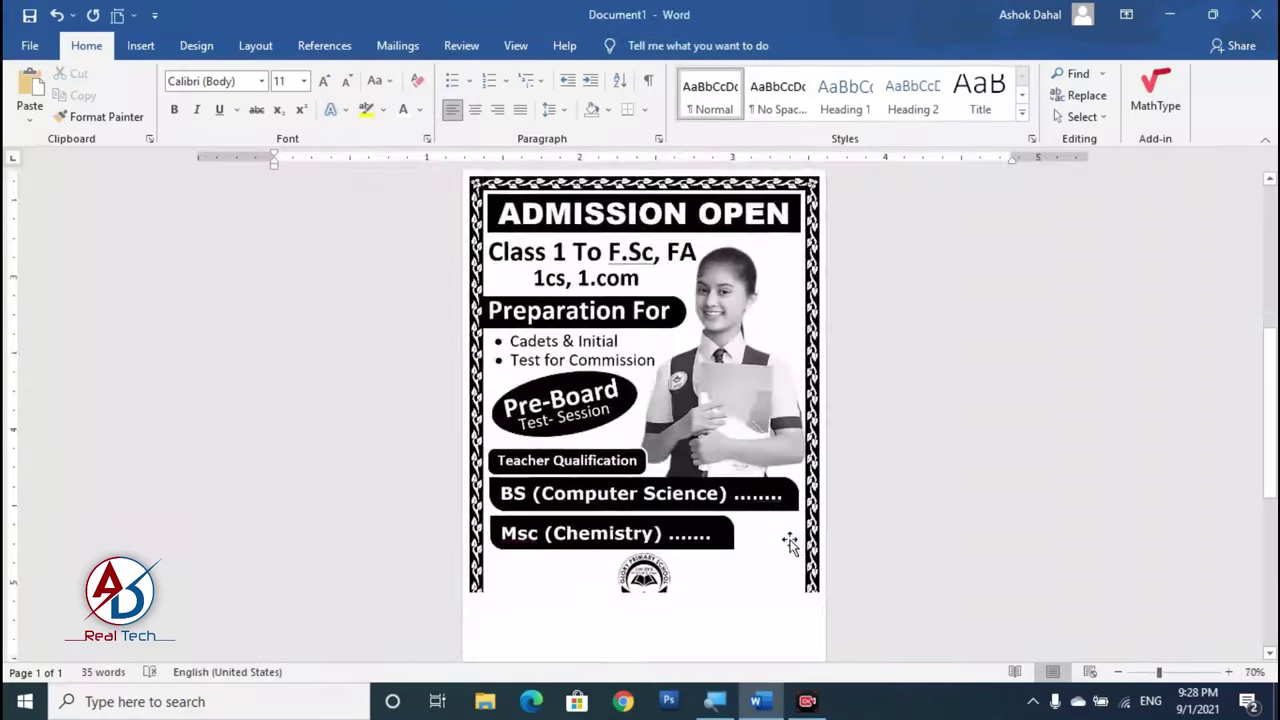
pyautogui.click(706, 566)
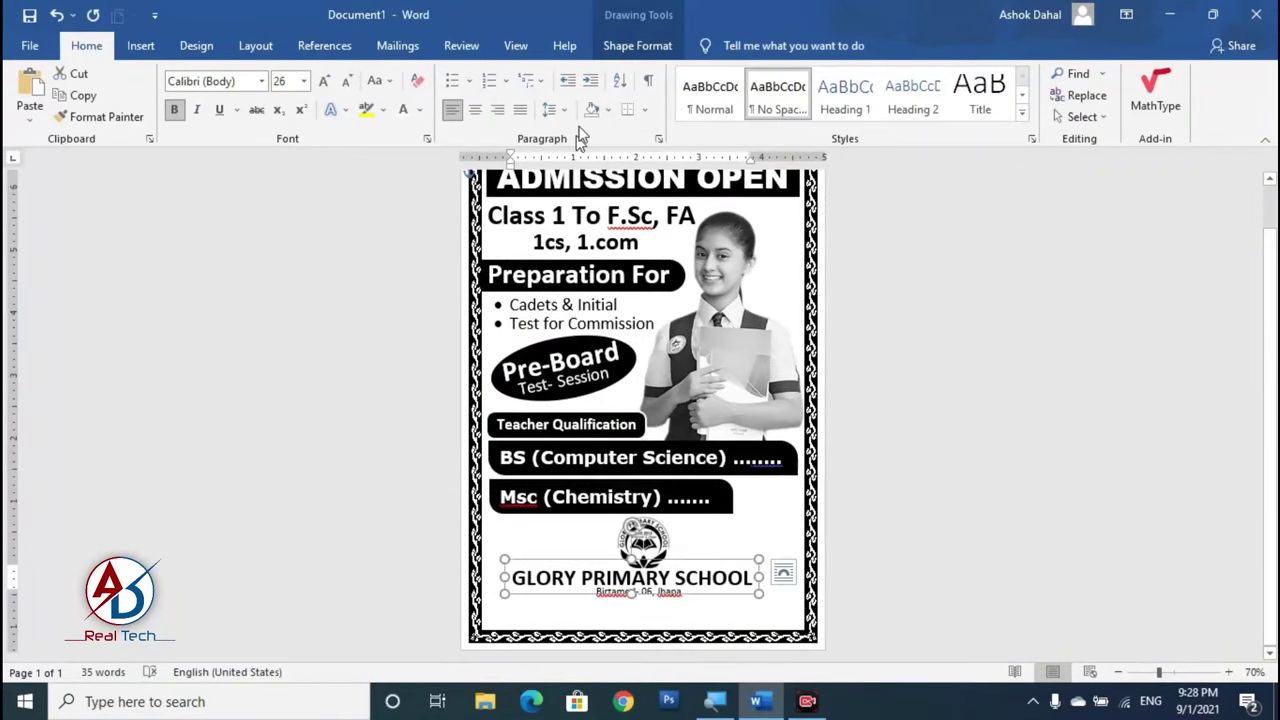
pyautogui.click(617, 48)
pyautogui.click(987, 118)
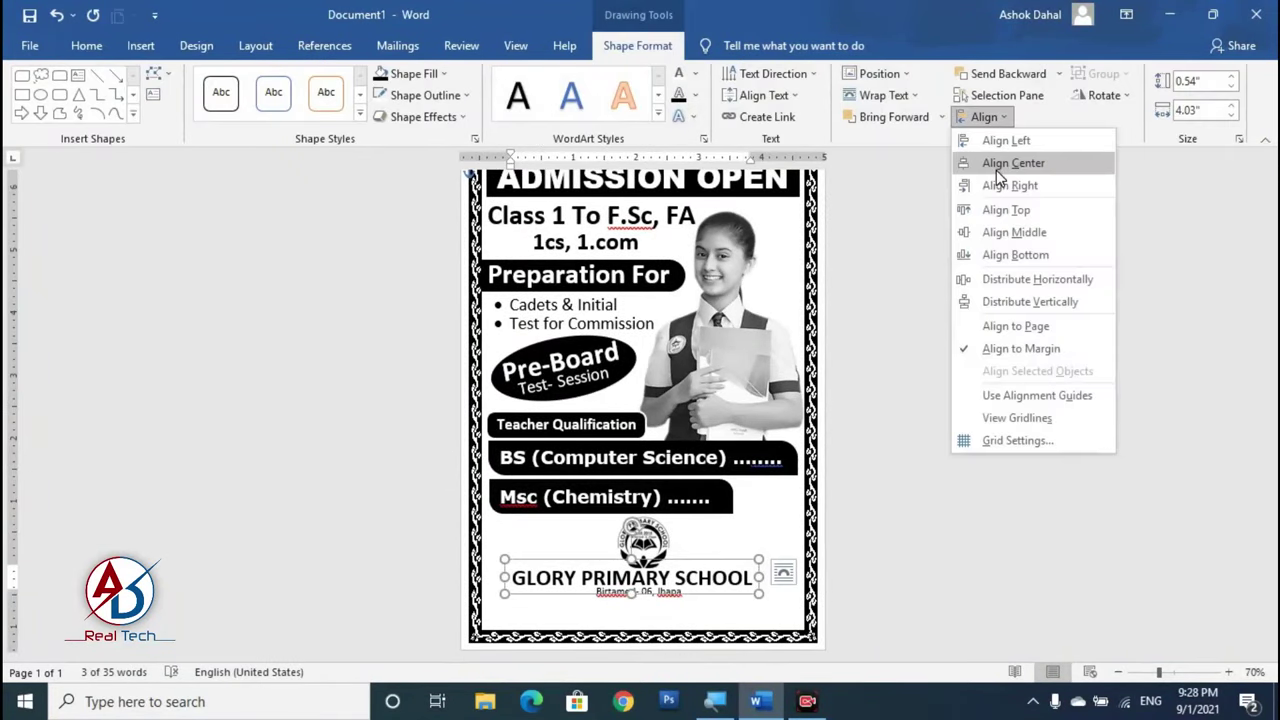
pyautogui.click(1014, 163)
pyautogui.scroll(1, 648, 596)
pyautogui.click(650, 615)
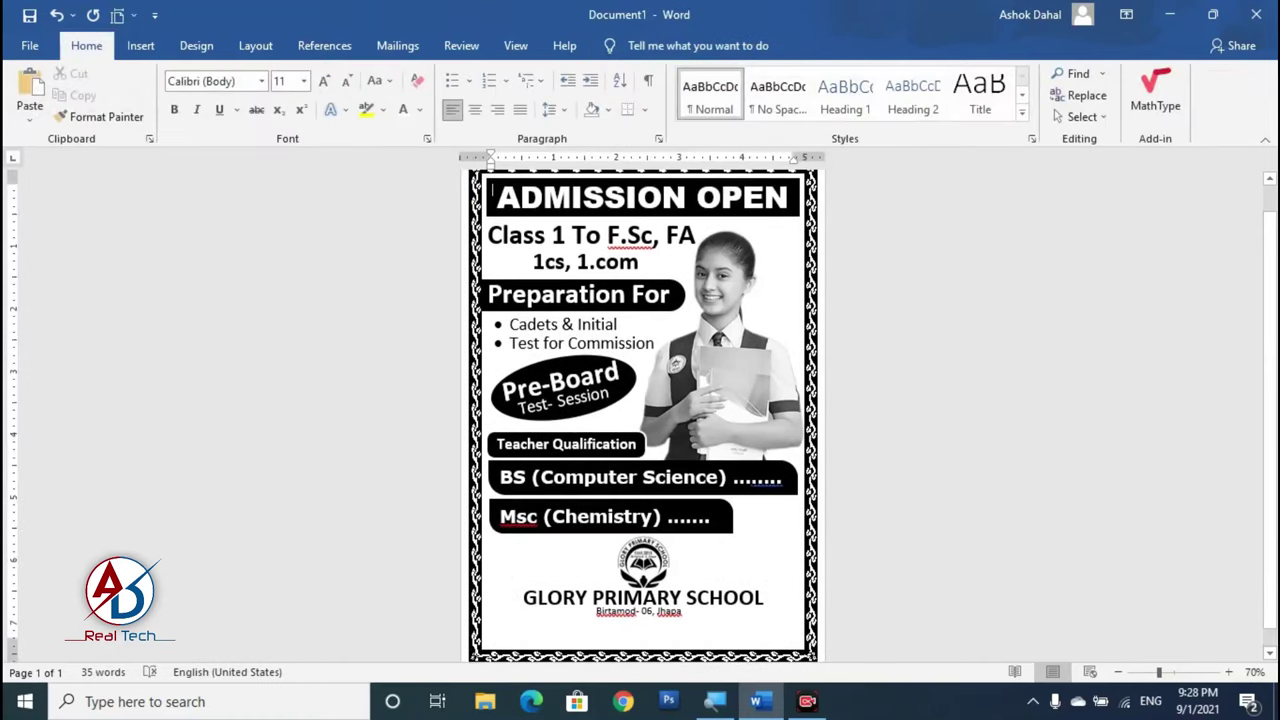
pyautogui.click(652, 622)
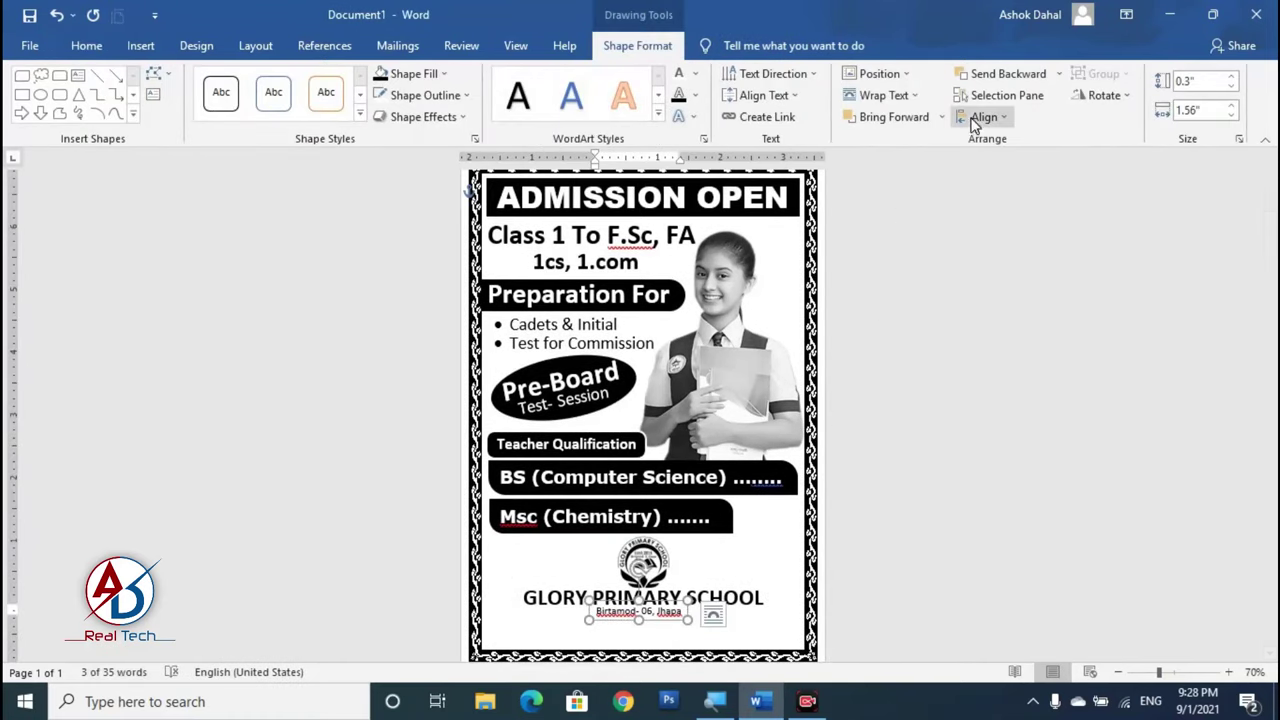
pyautogui.click(985, 117)
pyautogui.click(1024, 170)
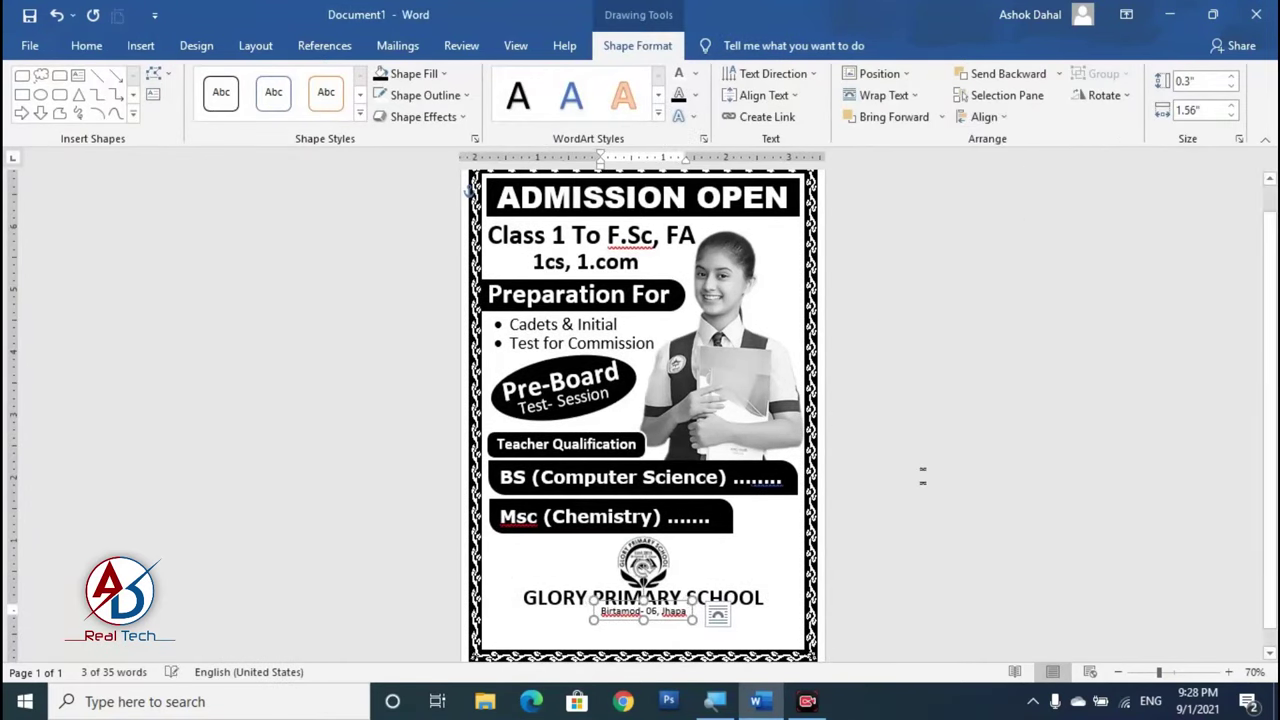
pyautogui.click(923, 478)
pyautogui.keyDown('ctrl'); pyautogui.scroll(5, 923, 478); pyautogui.keyUp('ctrl')
pyautogui.scroll(-6, 400, 545)
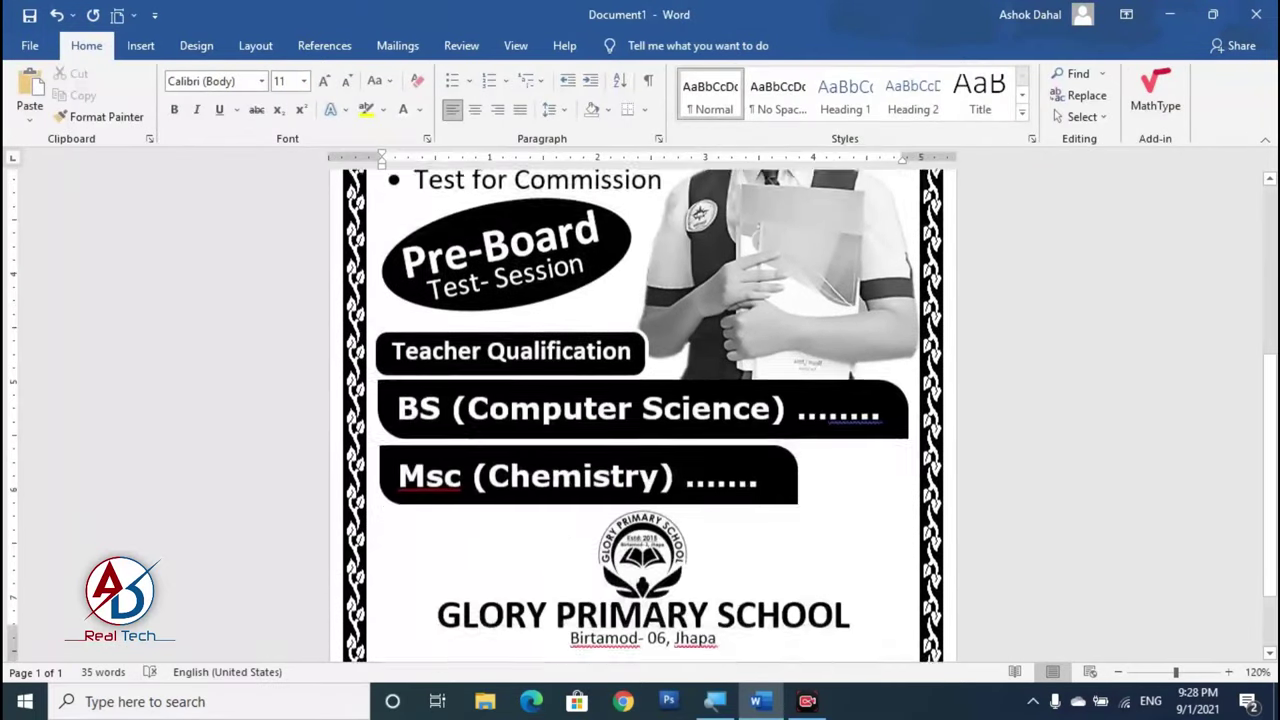
pyautogui.scroll(3, 572, 420)
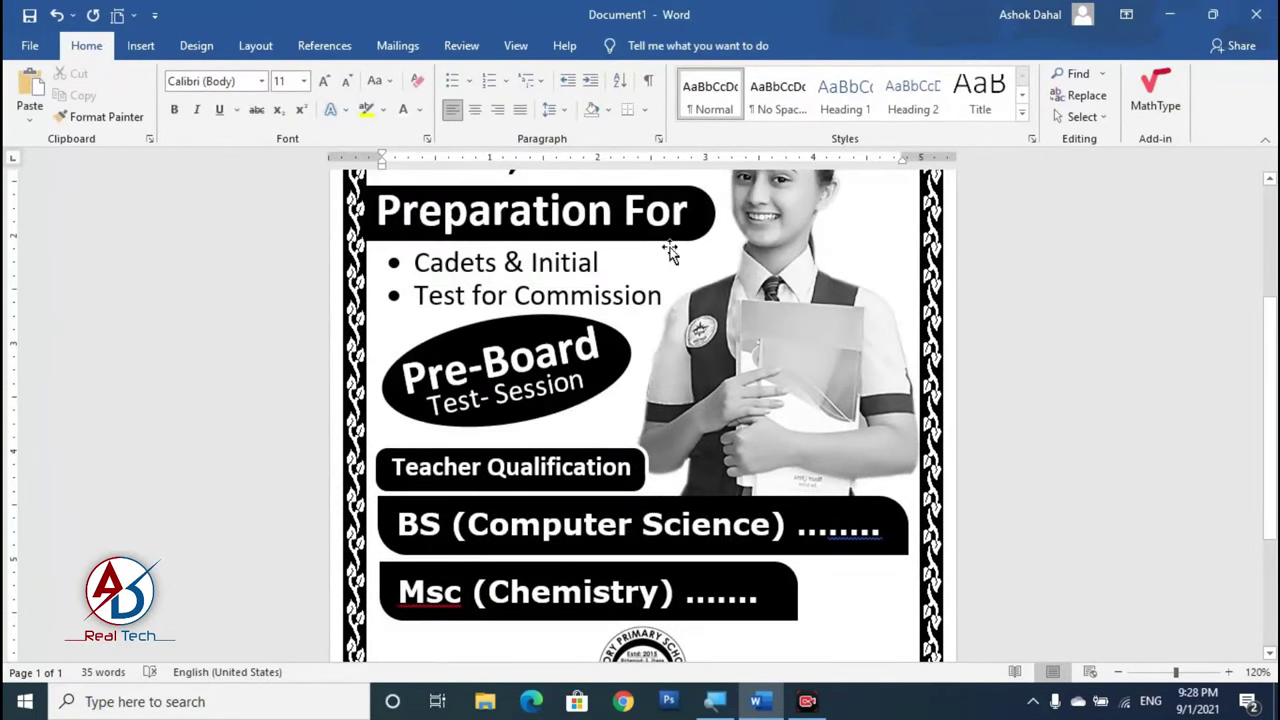
# Draw a fully rounded pill-shaped rectangle, 0.31 inches tall, under the address
pyautogui.click(140, 45)
pyautogui.click(252, 73)
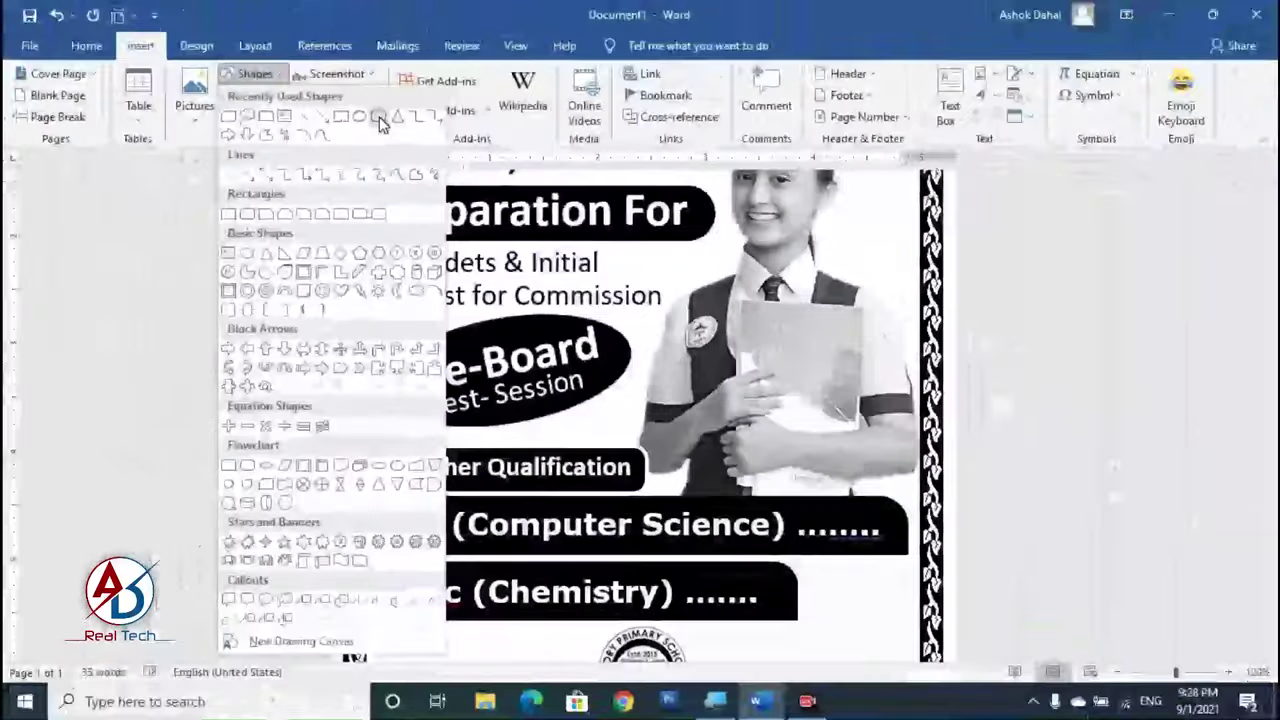
pyautogui.click(380, 120)
pyautogui.scroll(-3, 569, 514)
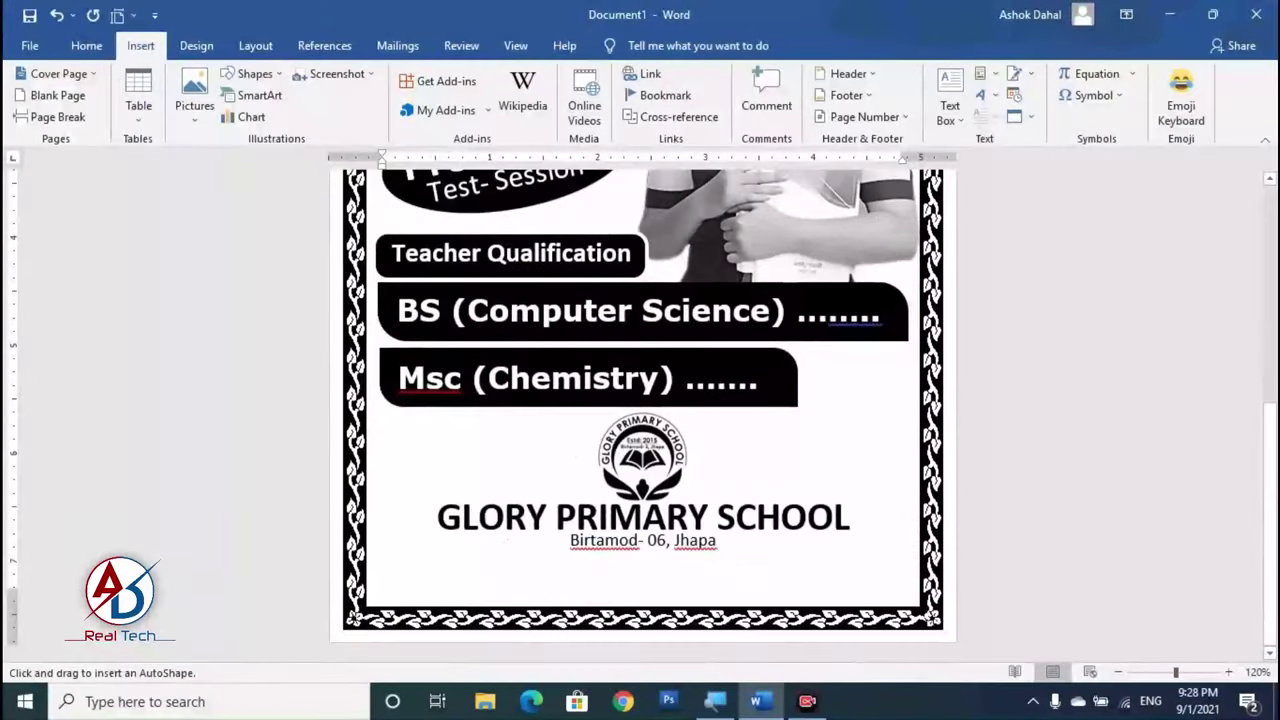
pyautogui.moveTo(479, 557); pyautogui.dragTo(818, 592)
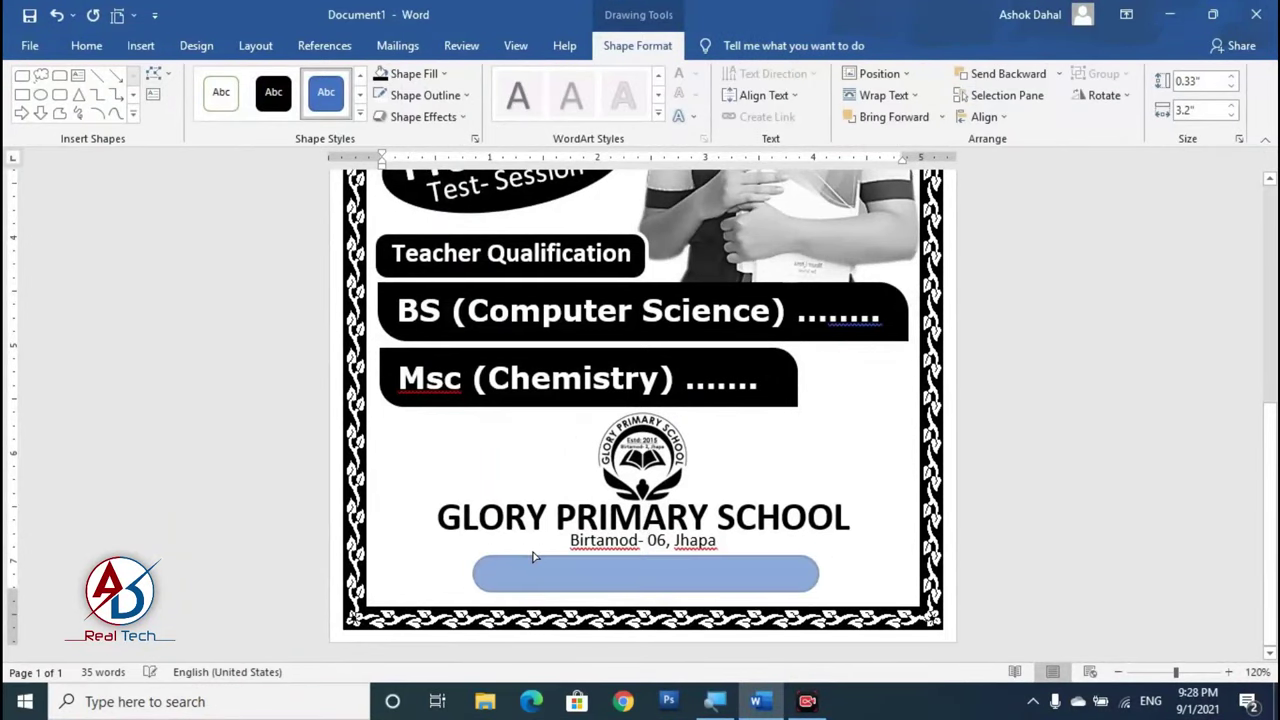
pyautogui.moveTo(479, 557); pyautogui.dragTo(534, 558)
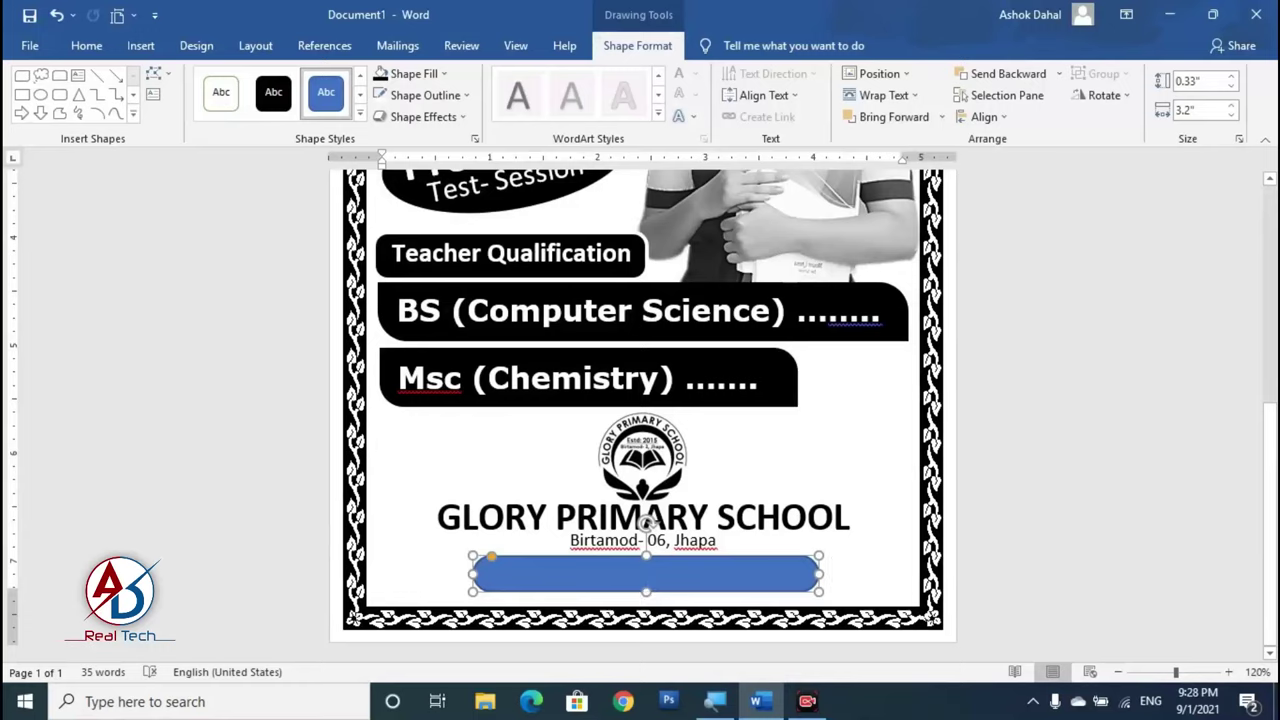
pyautogui.moveTo(649, 592); pyautogui.dragTo(649, 599)
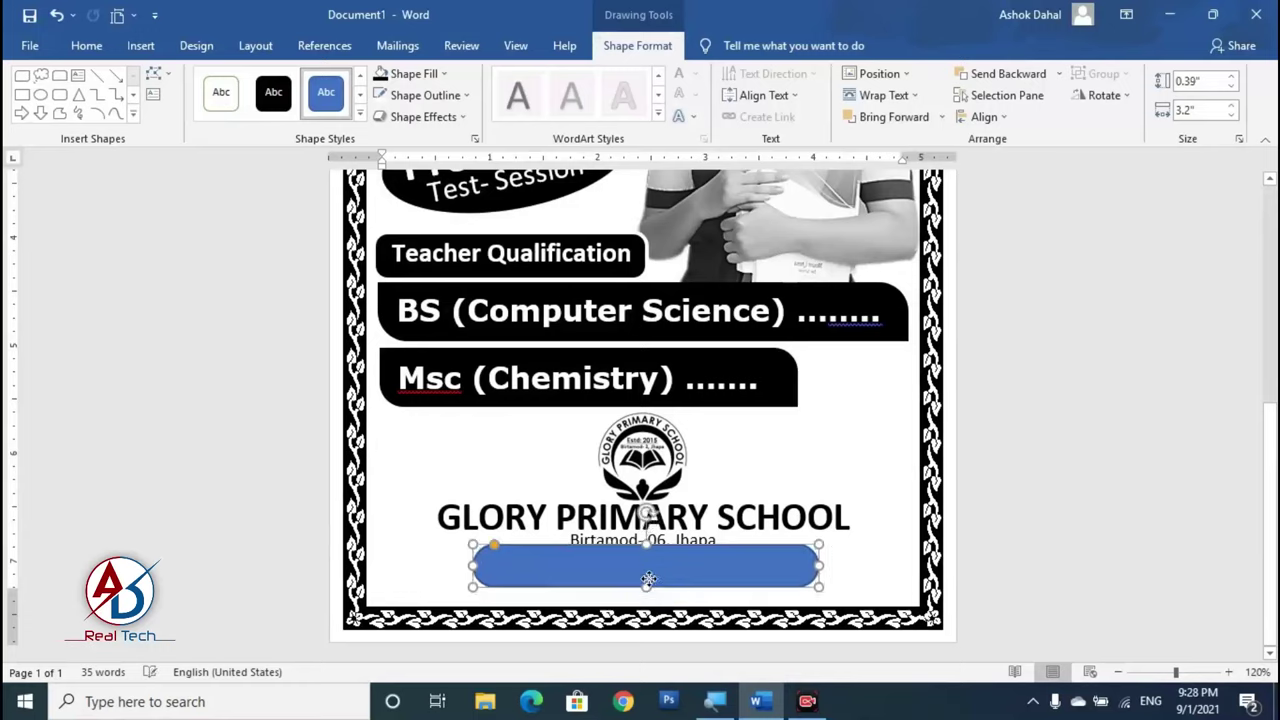
pyautogui.moveTo(646, 597); pyautogui.dragTo(646, 589)
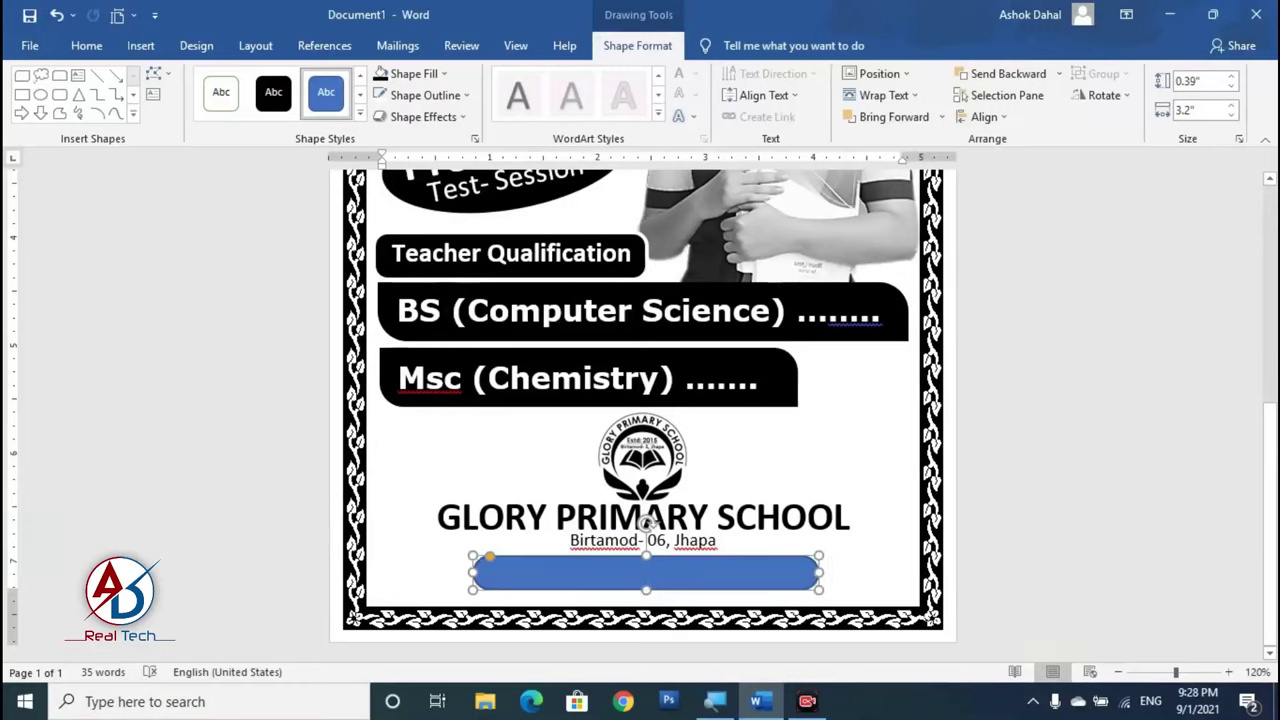
# Fill the bar black, widen it to 3.3 inches, and centre it horizontally on the page
pyautogui.click(381, 84)
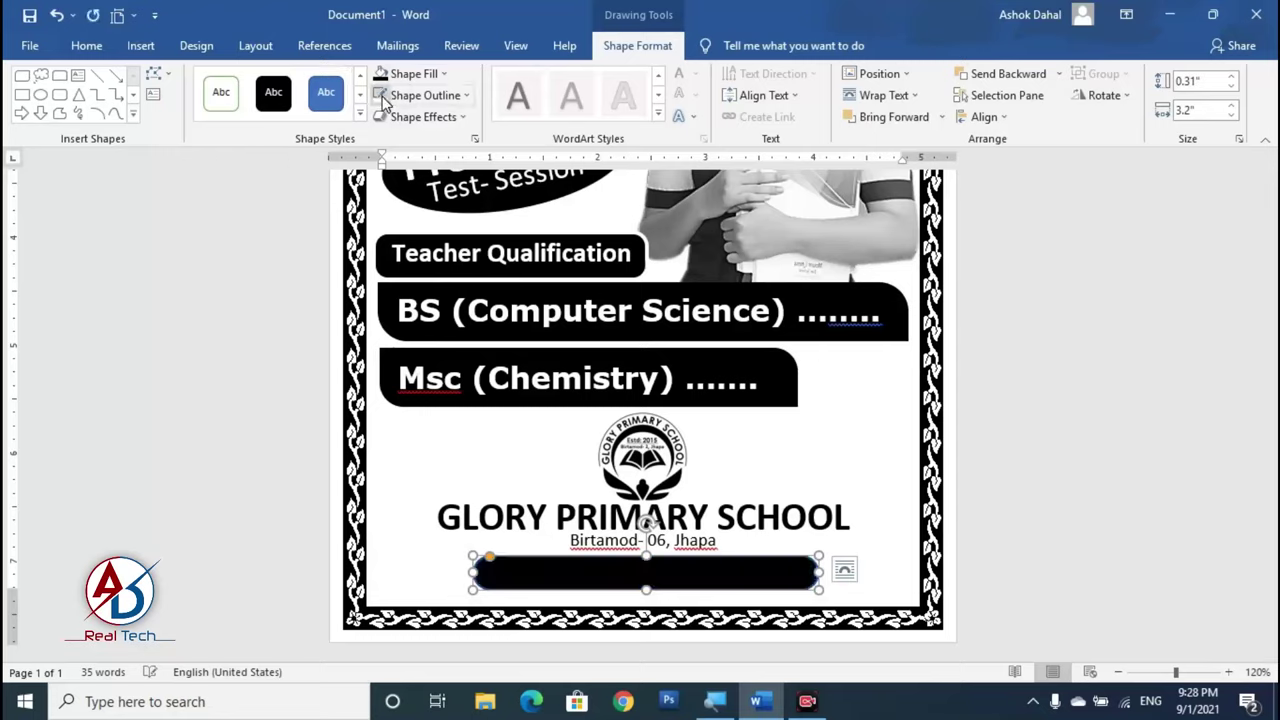
pyautogui.moveTo(465, 568); pyautogui.dragTo(454, 568)
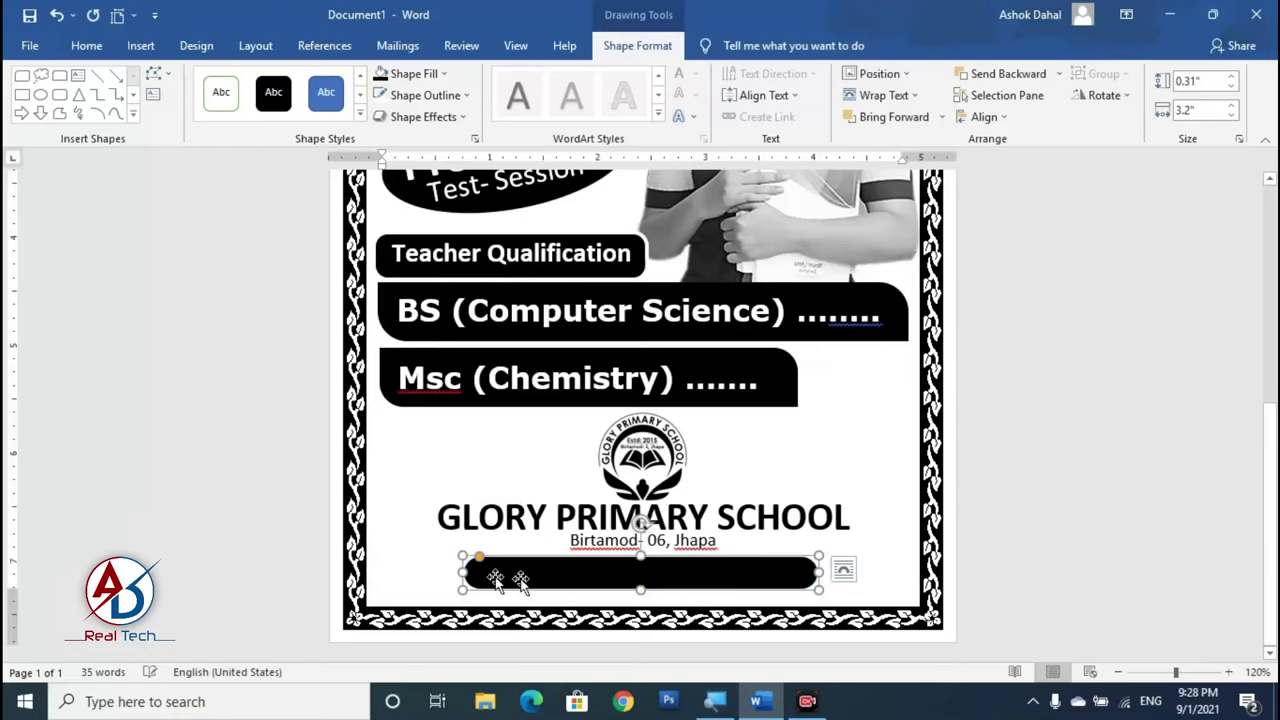
pyautogui.click(985, 117)
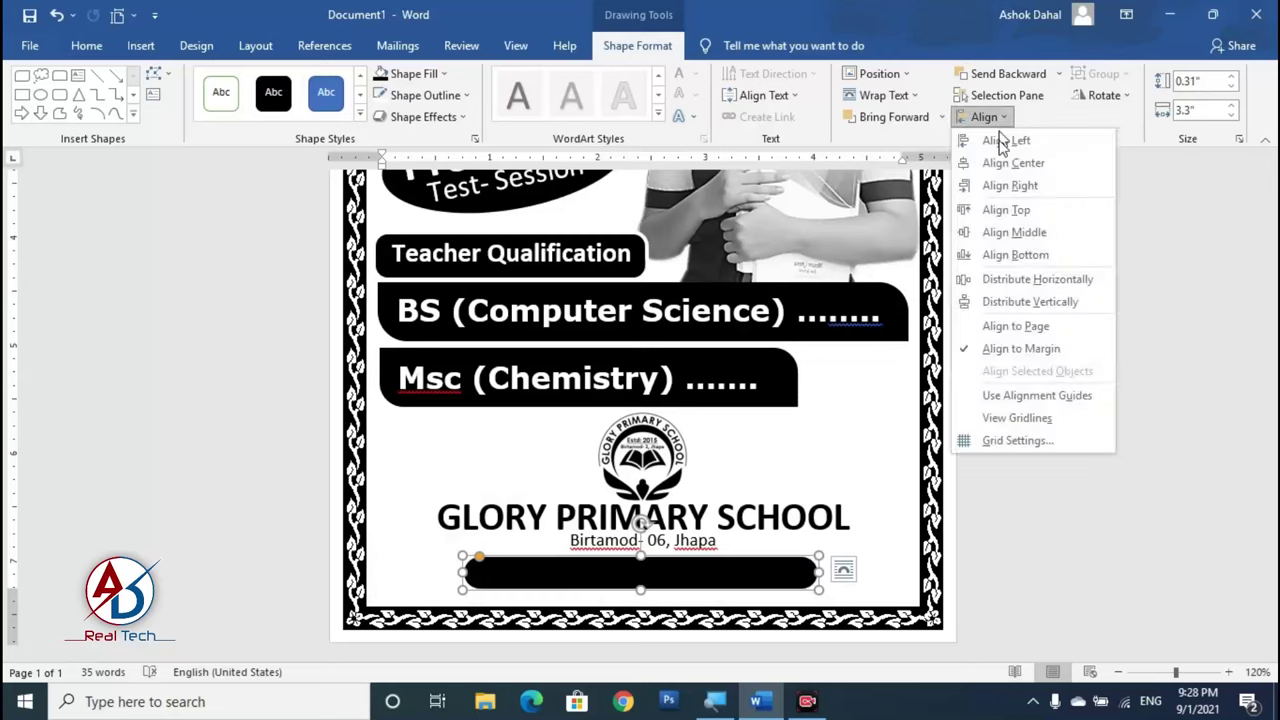
pyautogui.click(1006, 160)
pyautogui.scroll(3, 581, 490)
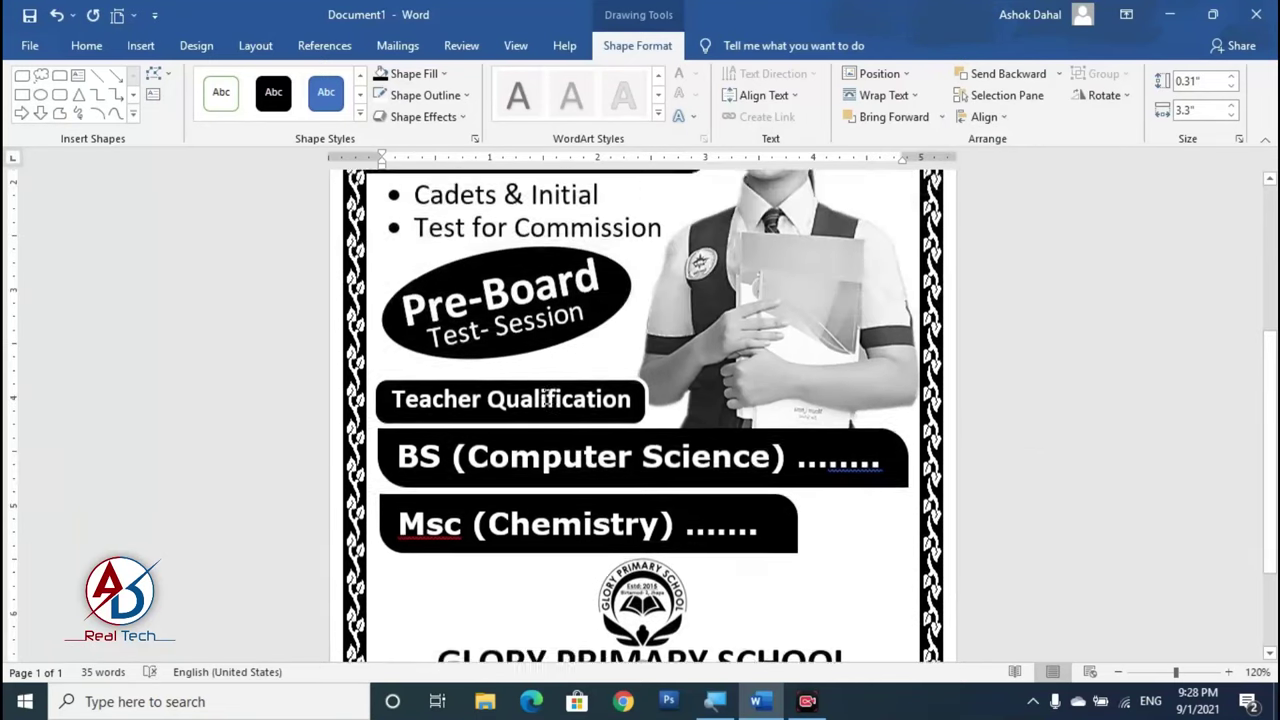
pyautogui.scroll(3, 581, 490)
# Copy the Preparation For text box down, shrink it to 16 pt, and set it on the black bar
pyautogui.click(510, 318)
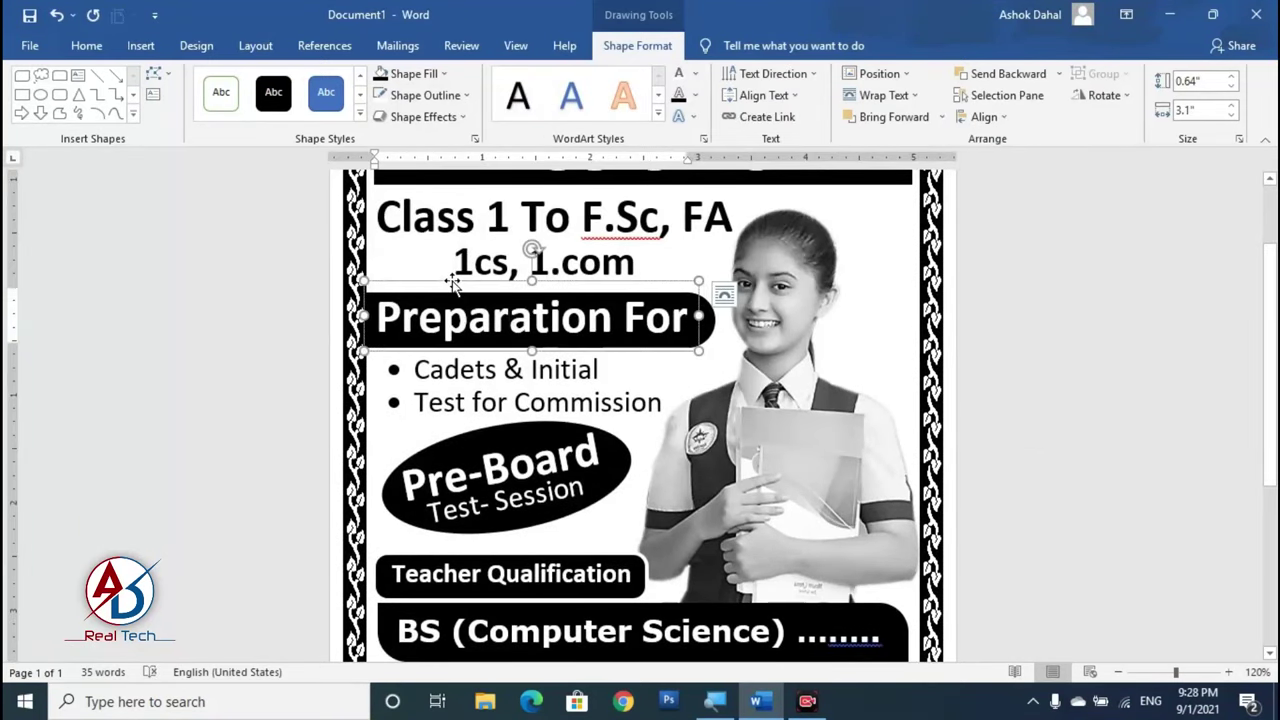
pyautogui.moveTo(452, 284); pyautogui.dragTo(471, 305)
pyautogui.scroll(-3, 600, 225)
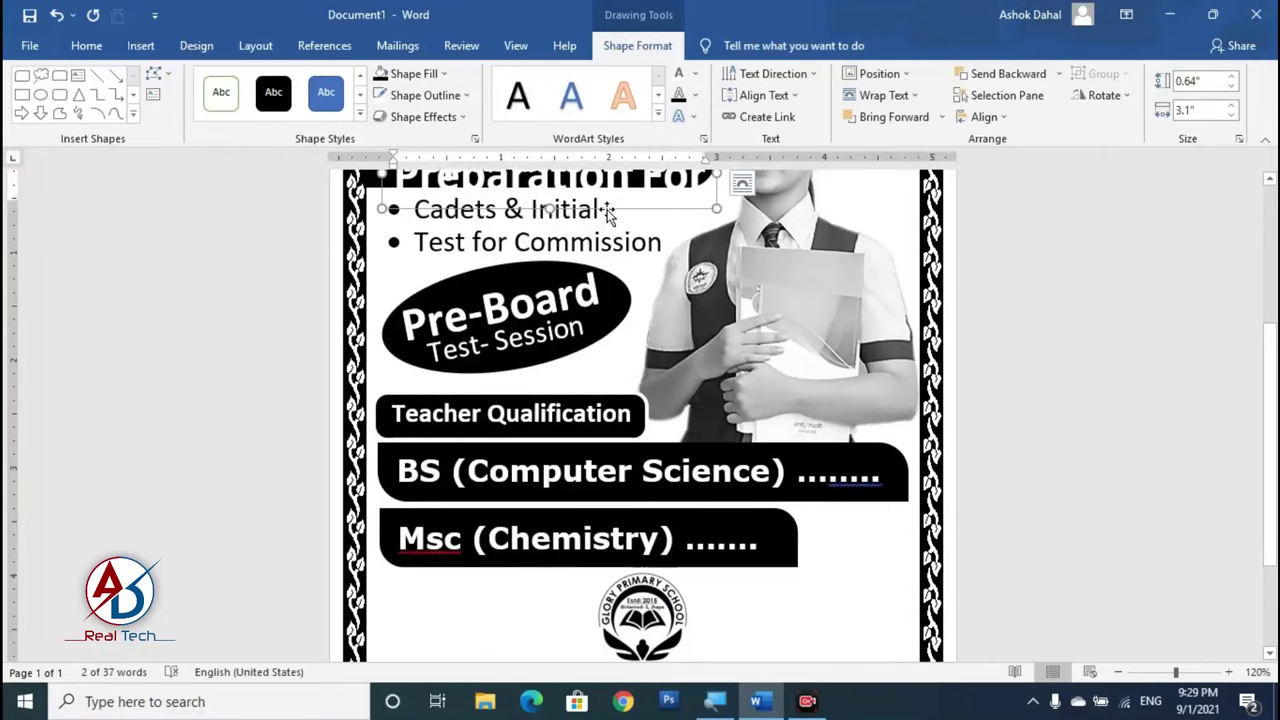
pyautogui.moveTo(607, 213); pyautogui.dragTo(682, 593)
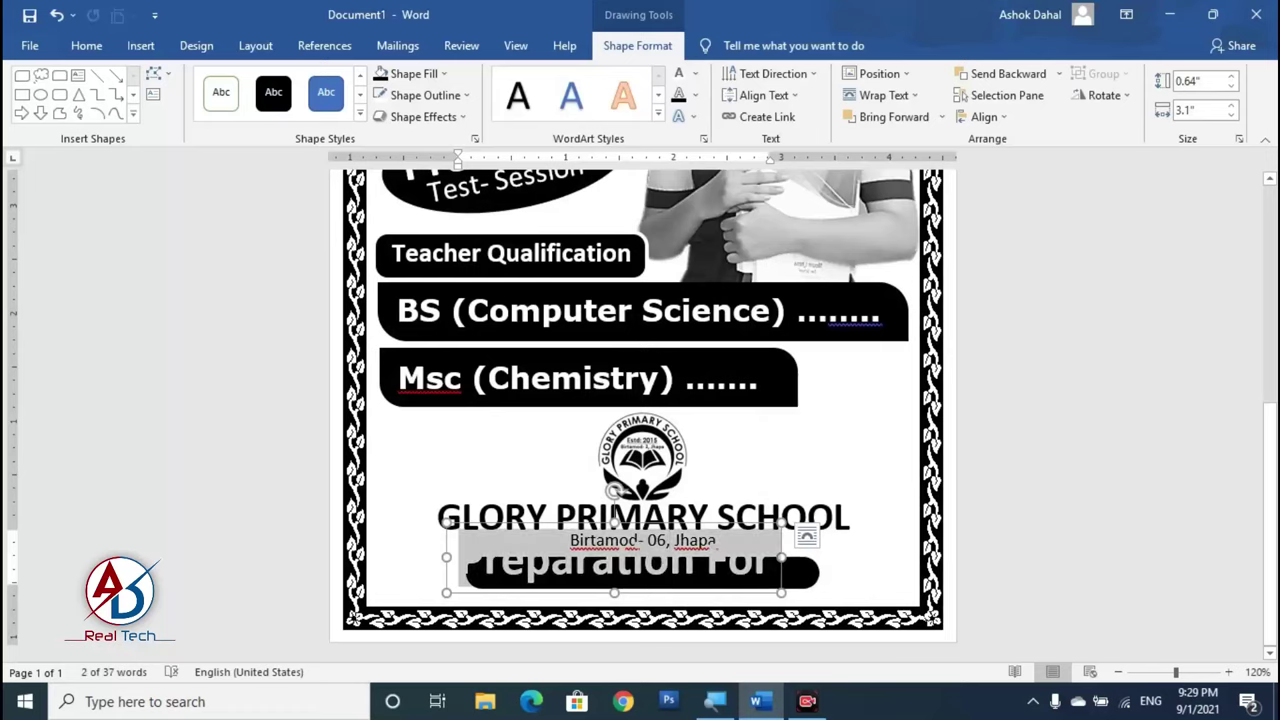
pyautogui.click(86, 45)
pyautogui.click(347, 84)
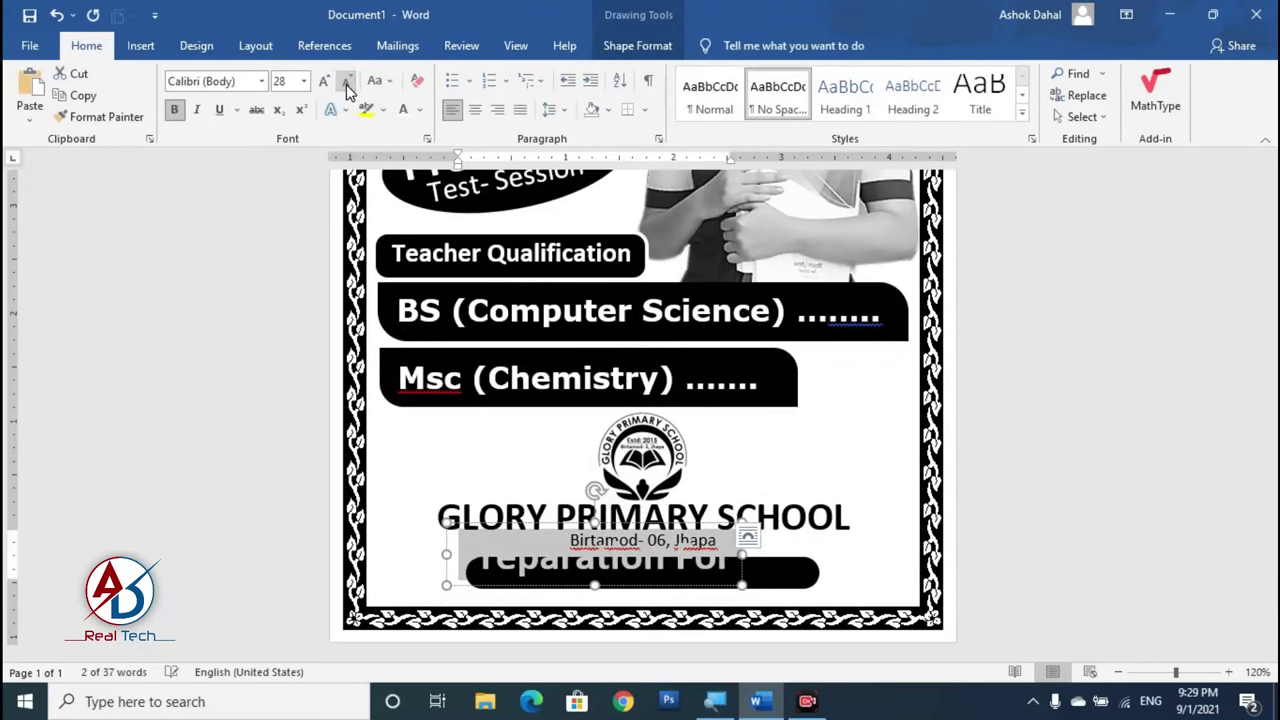
pyautogui.click(347, 84)
pyautogui.click(347, 84)
pyautogui.click(347, 84)
pyautogui.click(347, 84)
pyautogui.click(347, 84)
pyautogui.click(347, 84)
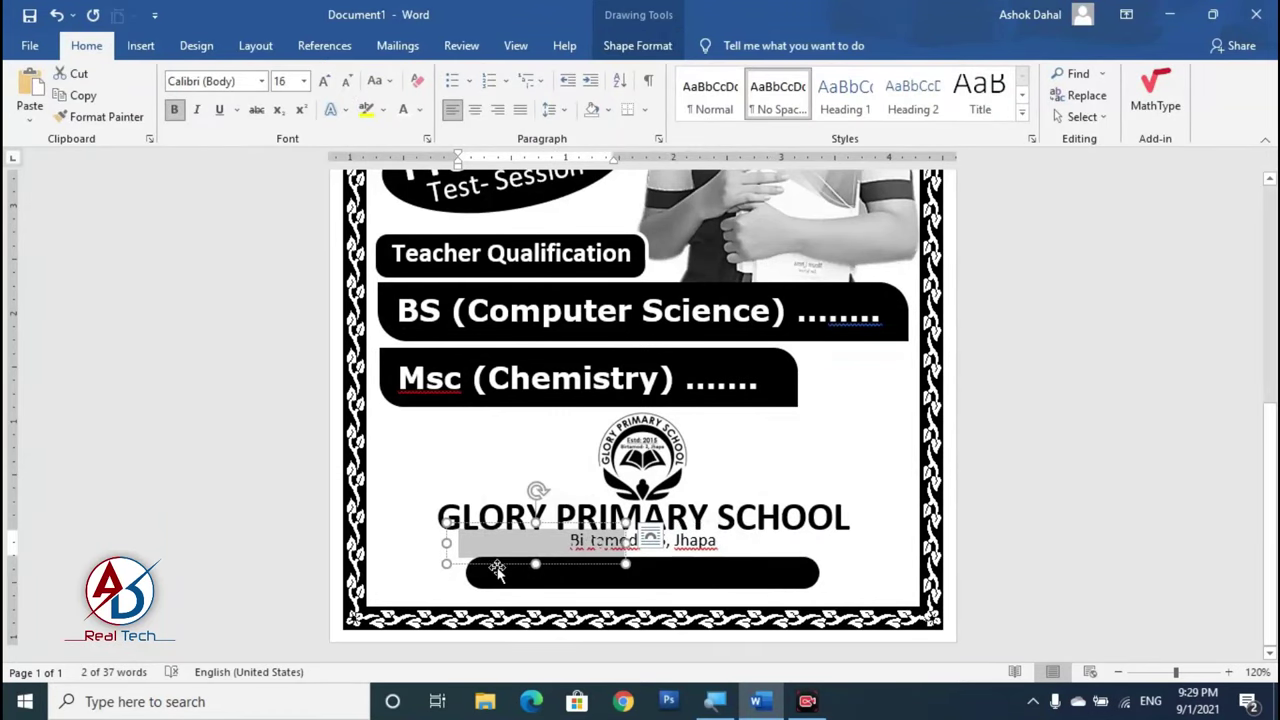
pyautogui.moveTo(497, 570); pyautogui.dragTo(519, 593)
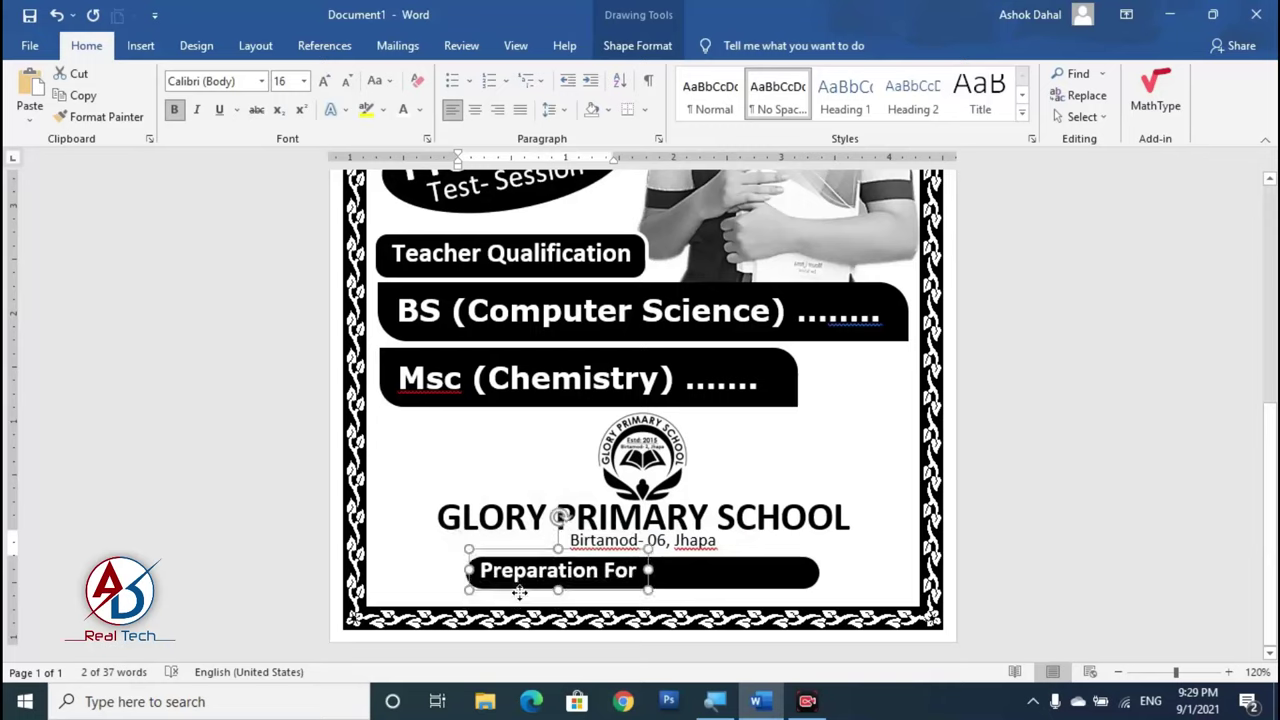
# Type 'Contact Us:' followed by the school's phone number into the bar's text box
pyautogui.moveTo(648, 570); pyautogui.dragTo(507, 570)
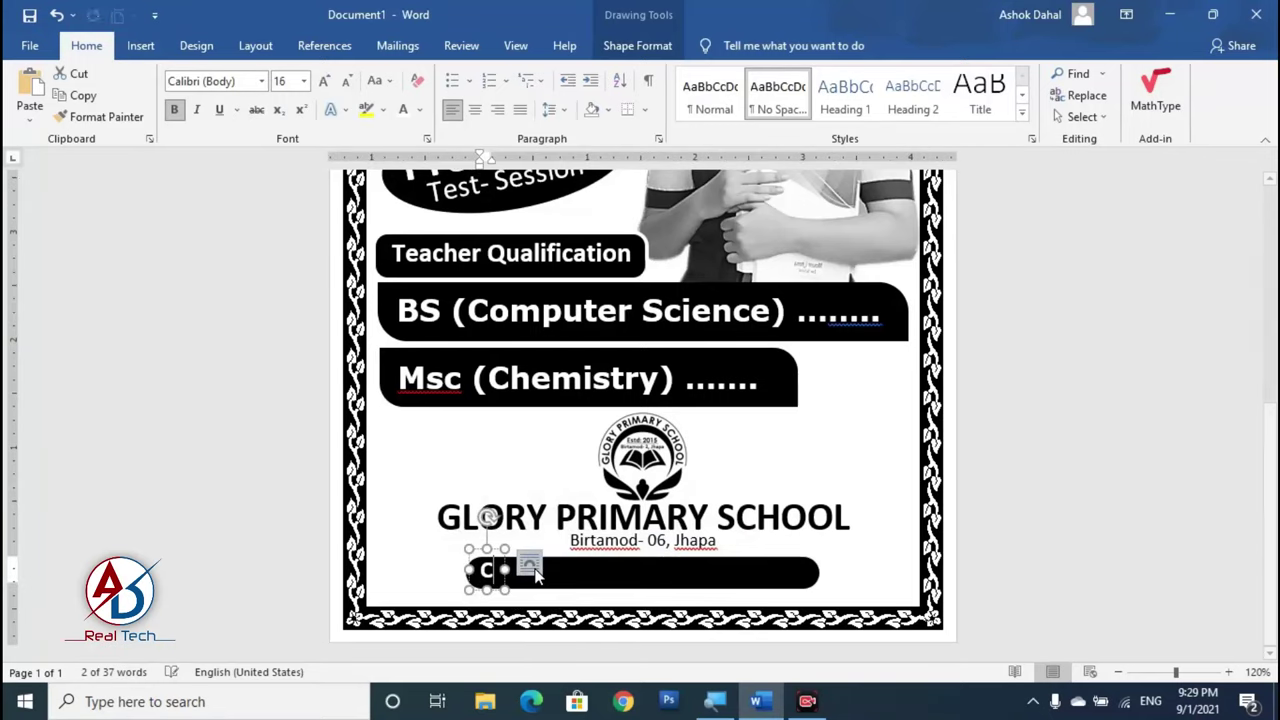
pyautogui.write('Contac')
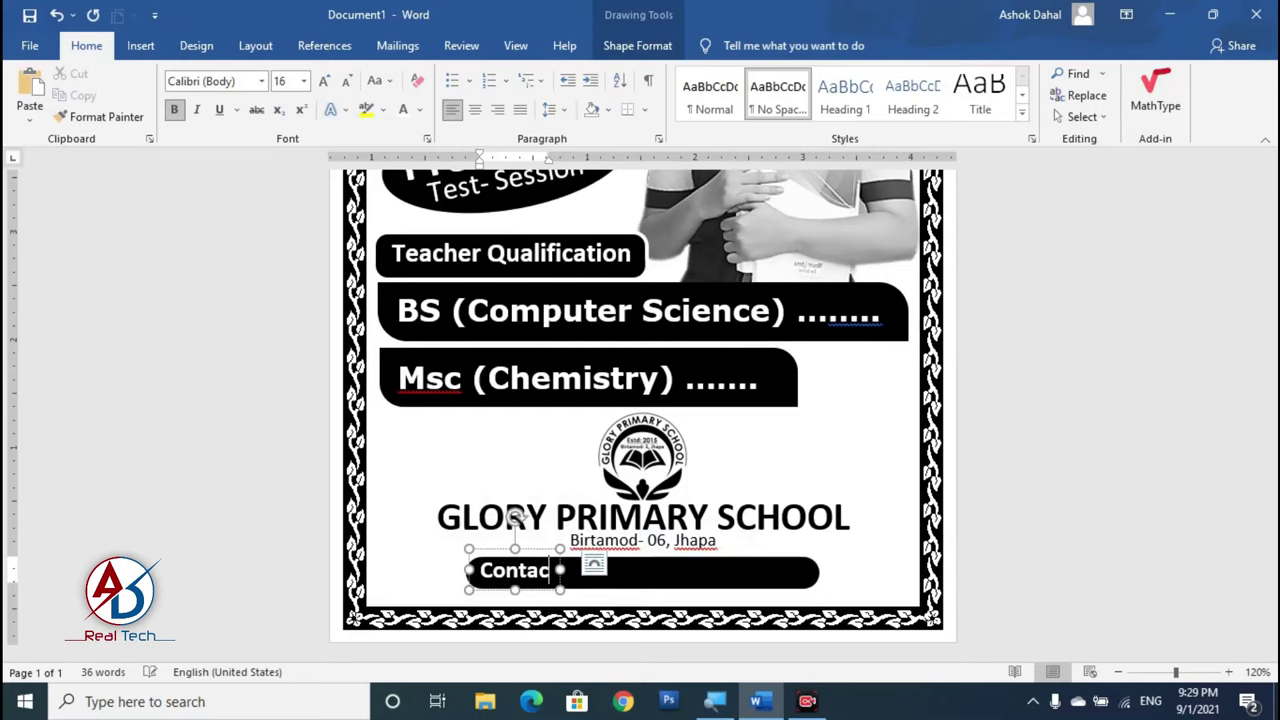
pyautogui.write('t US')
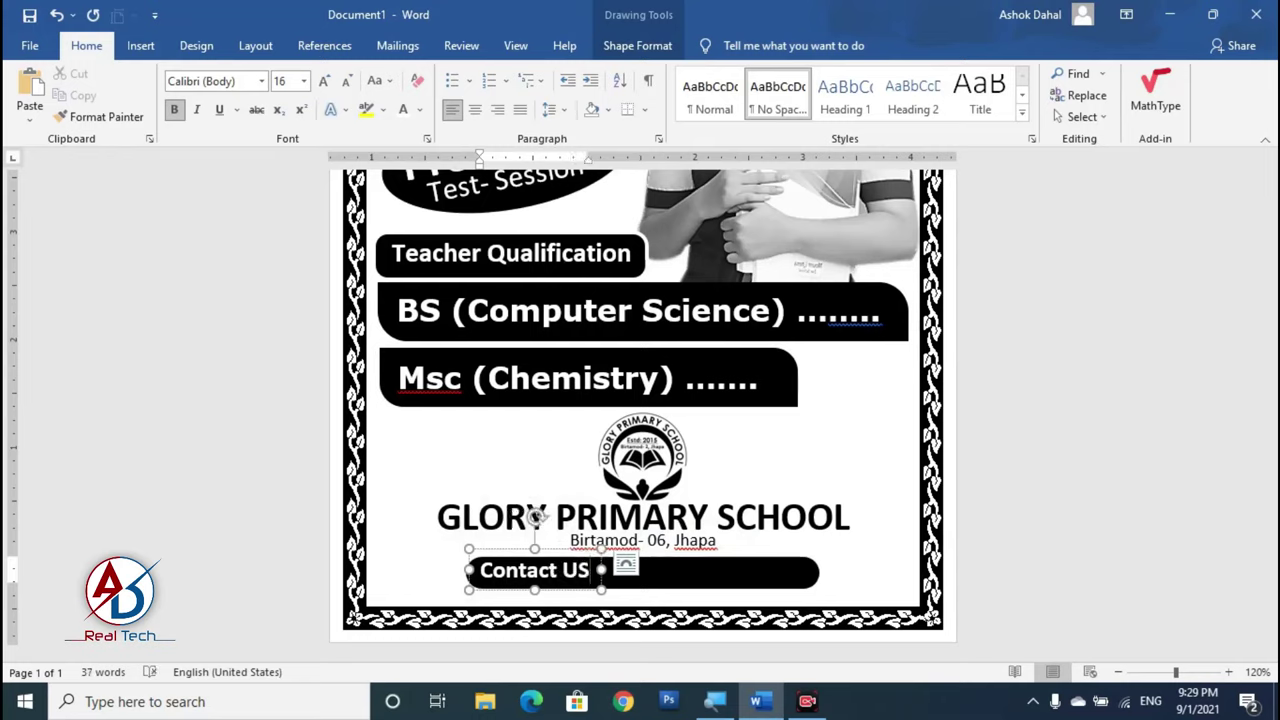
pyautogui.press('BackSpace')
pyautogui.write('s:')
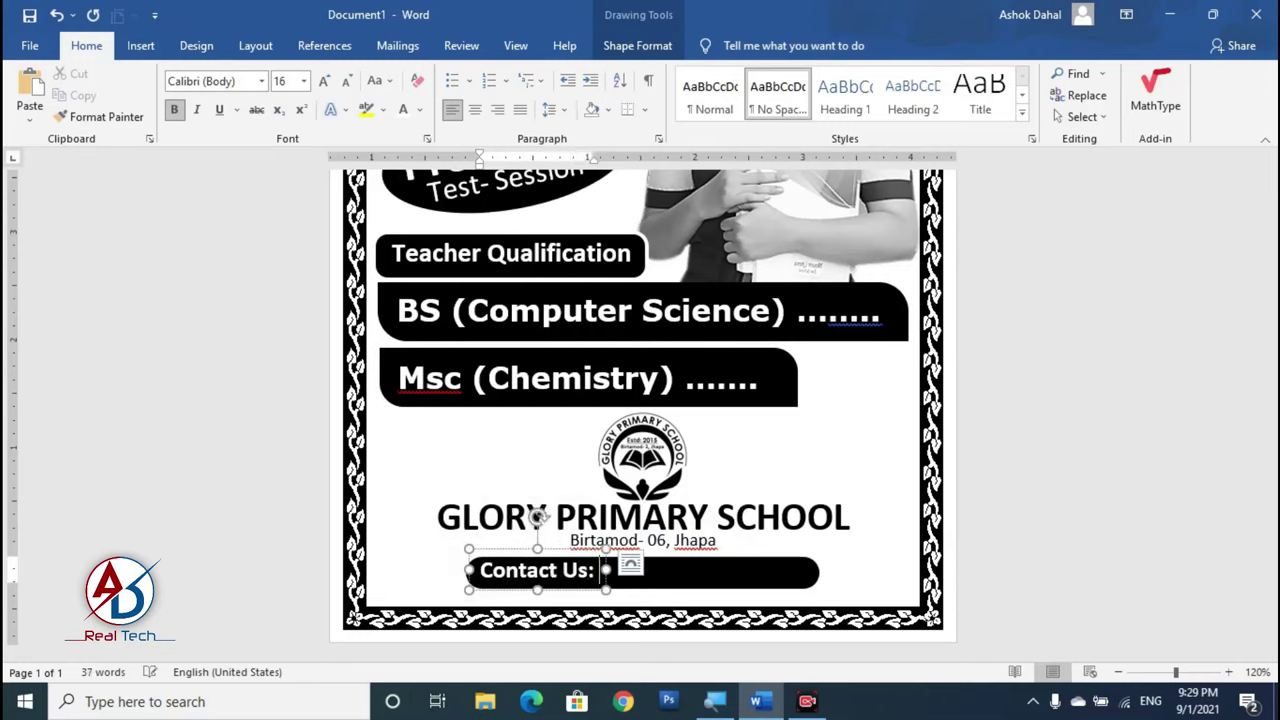
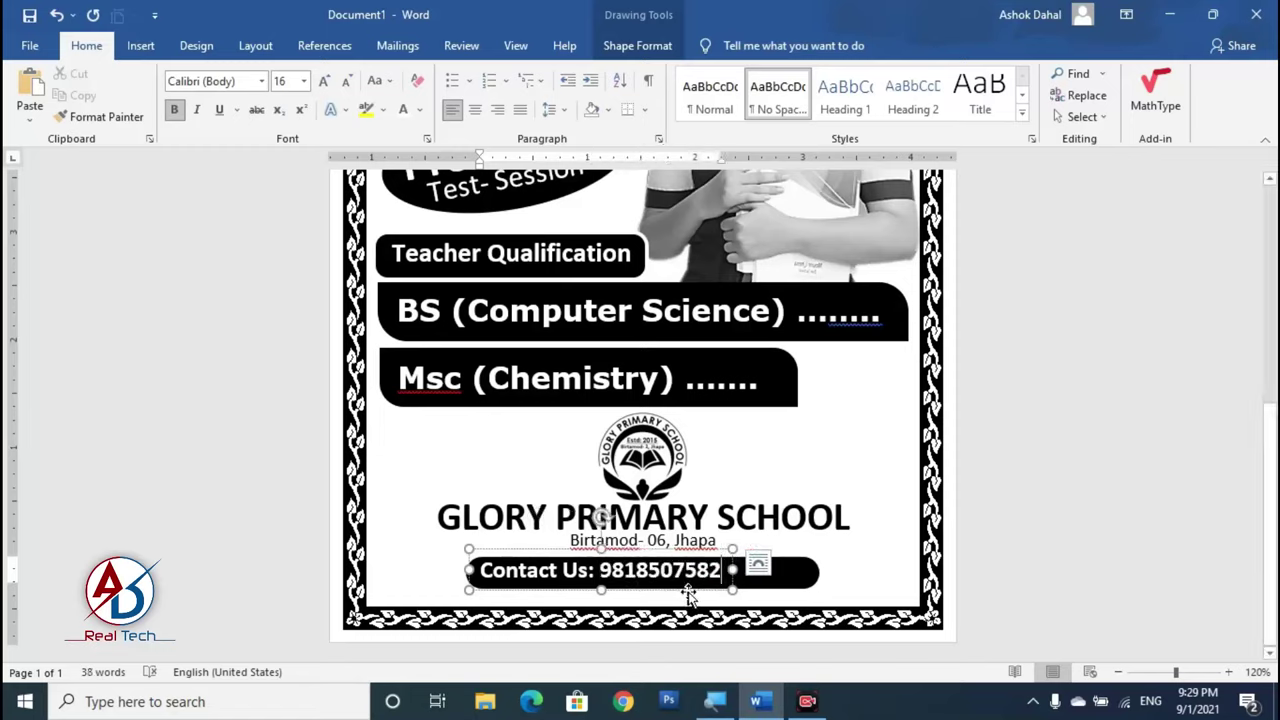
pyautogui.moveTo(688, 594); pyautogui.dragTo(705, 596)
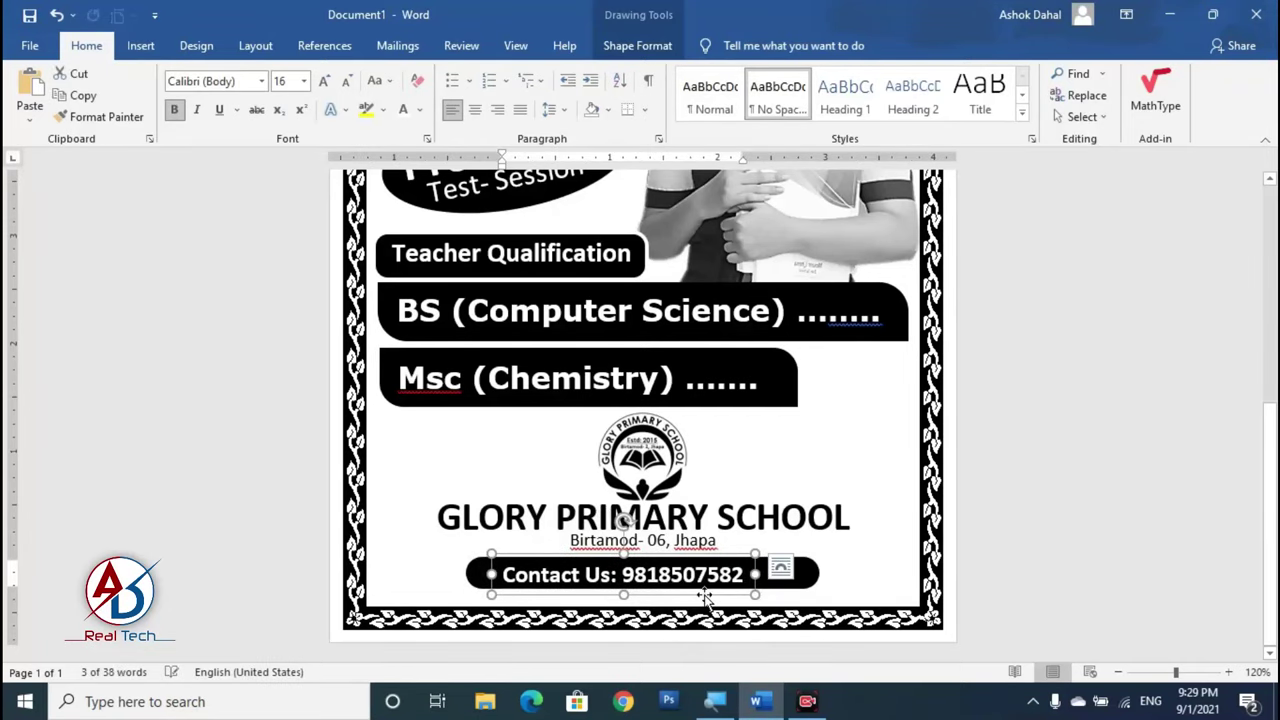
# Narrow the black bar evenly so it fits tightly around the contact text
pyautogui.click(815, 574)
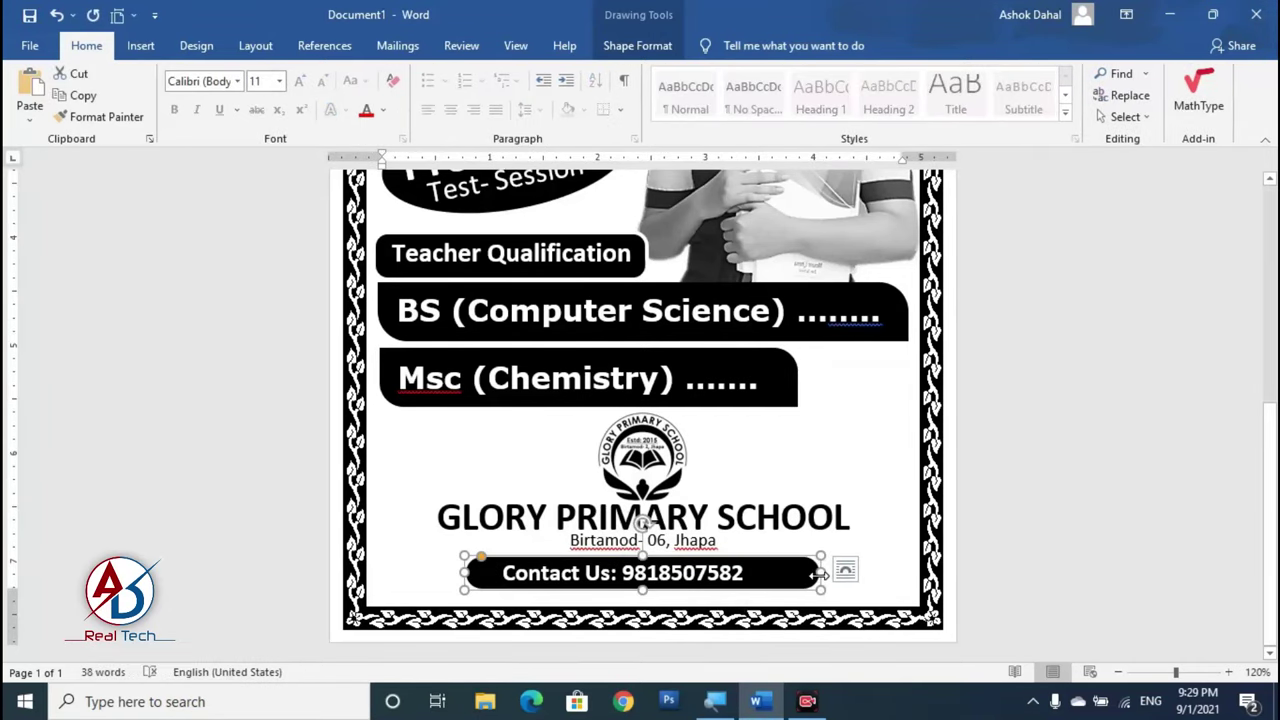
pyautogui.moveTo(815, 574); pyautogui.dragTo(795, 574)
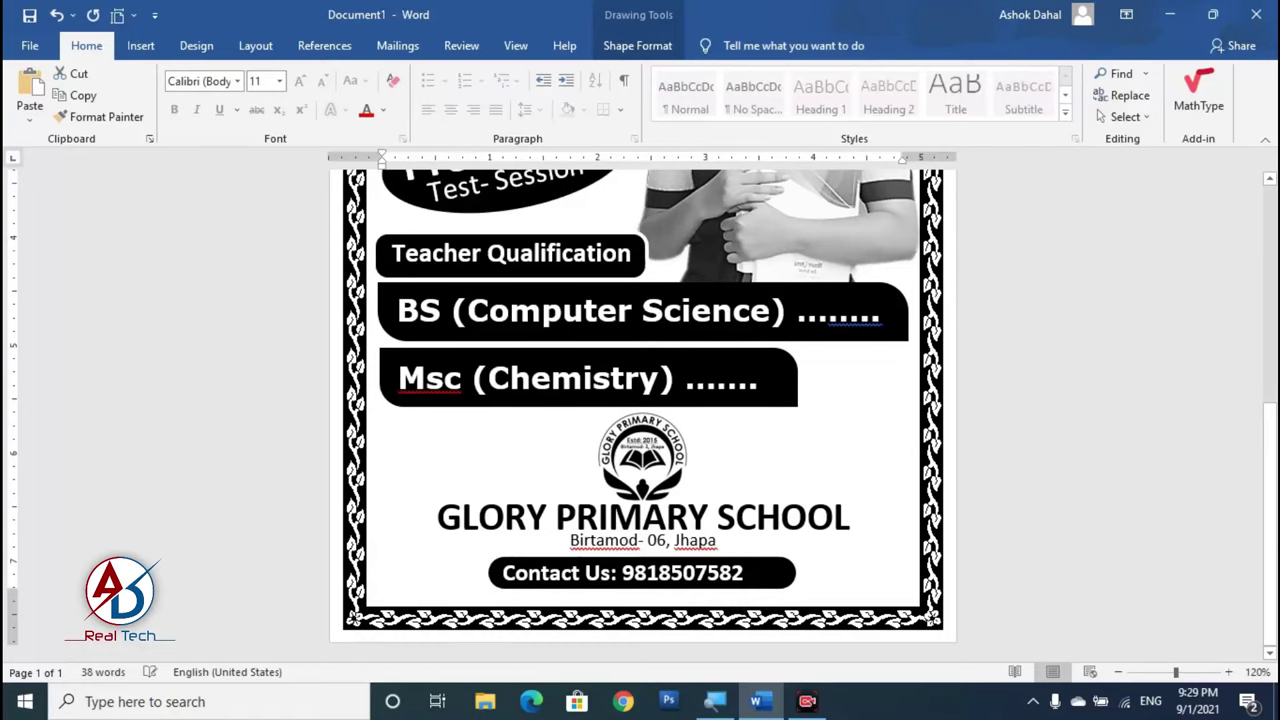
pyautogui.click(742, 573)
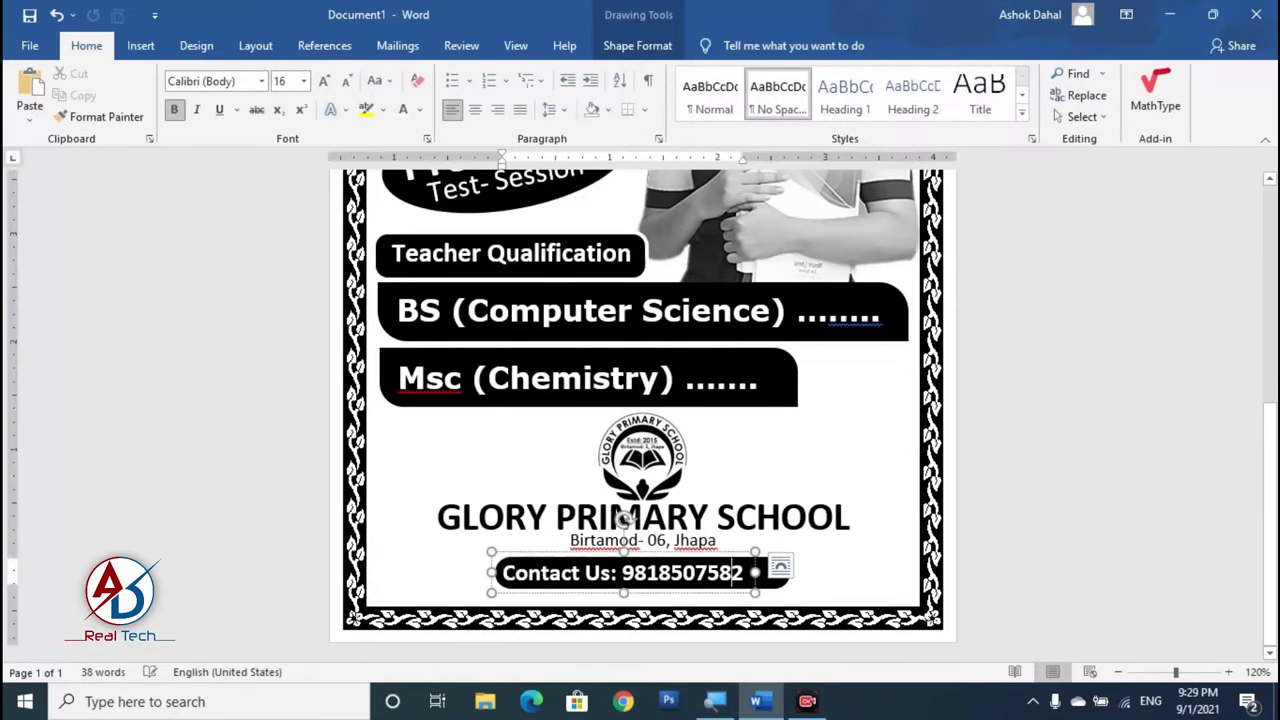
pyautogui.click(866, 588)
pyautogui.scroll(3, 866, 588)
pyautogui.scroll(-6, 866, 588)
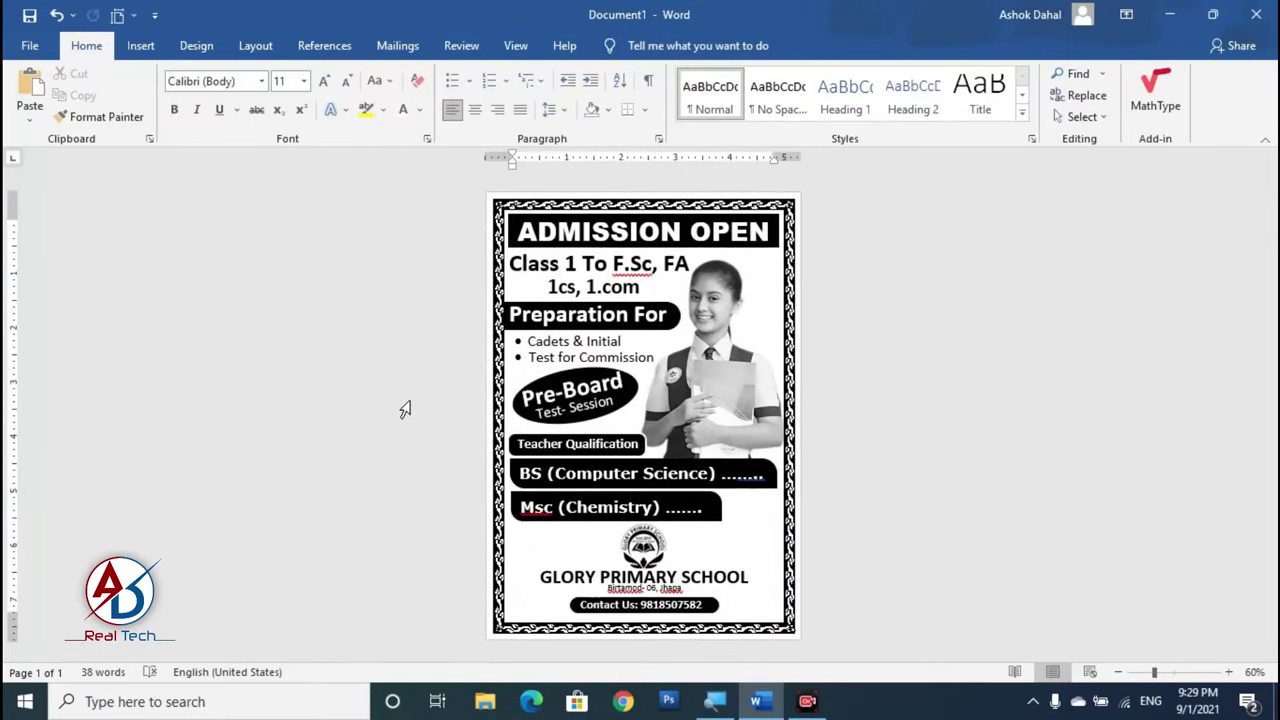